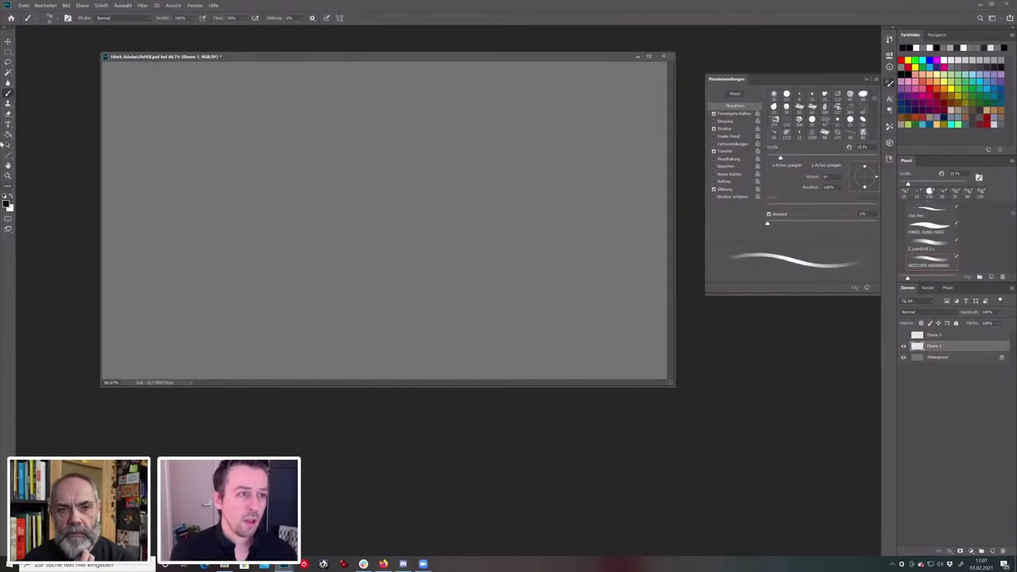
Paint a row of short vertical black strokes across the middle of the canvas with a 100 px brush.
key("bracketright")
key("bracketright")
key("bracketright")
key("bracketright")
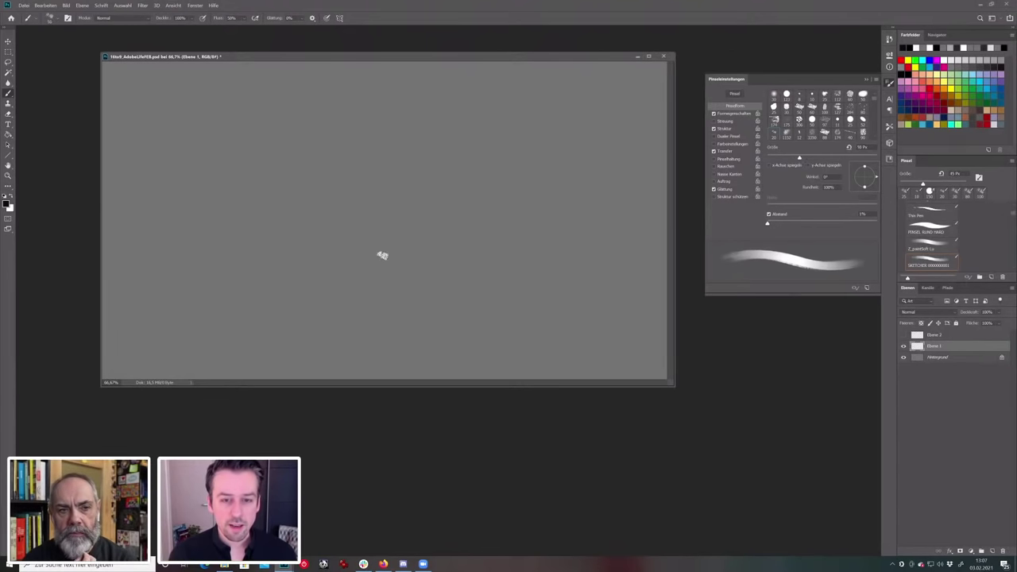
left_click_drag(383, 239, 394, 314)
left_click_drag(412, 227, 420, 303)
left_click_drag(448, 235, 456, 291)
left_click_drag(477, 224, 472, 278)
left_click_drag(530, 216, 518, 269)
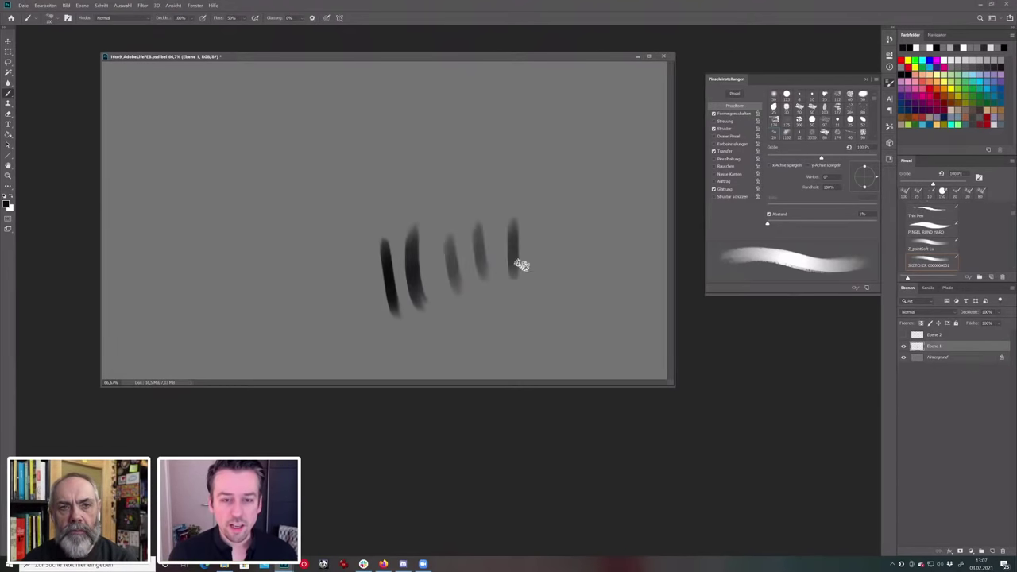
left_click_drag(400, 202, 393, 254)
left_click_drag(358, 208, 351, 261)
left_click_drag(320, 210, 316, 264)
left_click_drag(288, 203, 285, 262)
left_click_drag(255, 190, 249, 230)
left_click_drag(218, 159, 225, 213)
Paint five long, faint diagonal guide lines crossing above and behind the row of vertical strokes.
left_click_drag(215, 141, 390, 159)
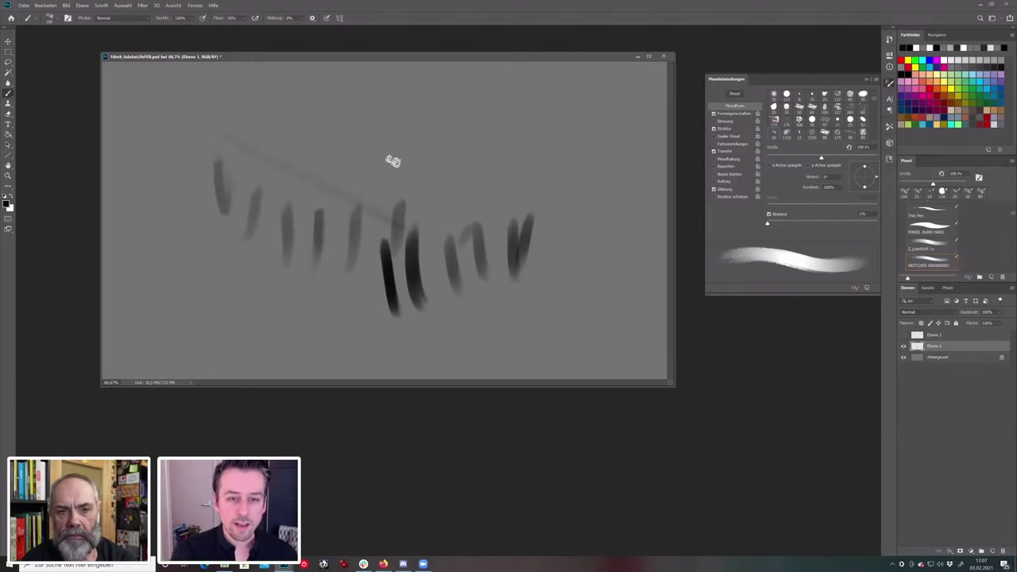
left_click_drag(350, 111, 579, 159)
left_click_drag(166, 286, 508, 144)
left_click_drag(372, 144, 114, 231)
left_click_drag(332, 110, 161, 168)
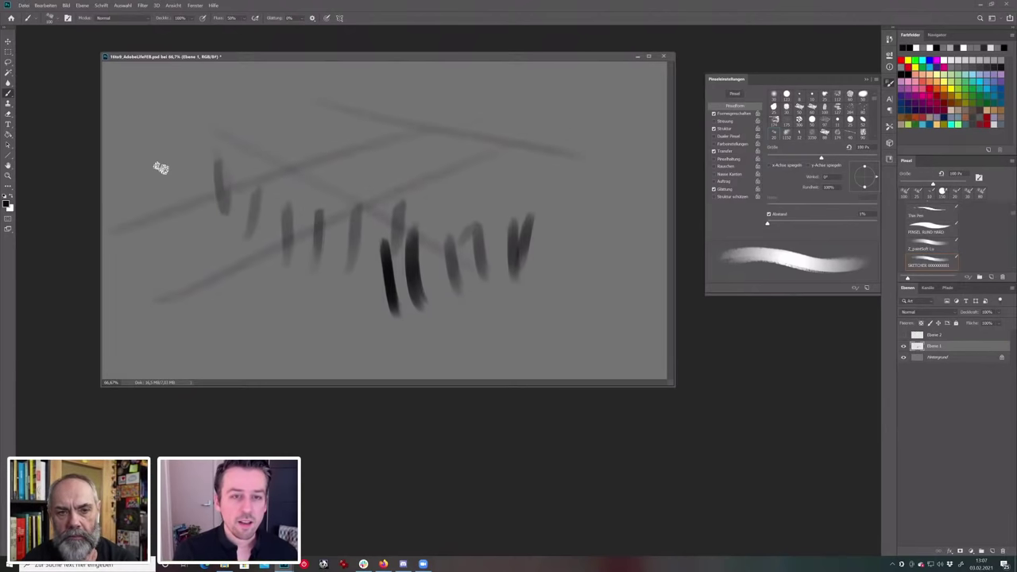
Paint a heavy 150 px stroke at the row's right end and shorter, narrower strokes receding toward the canvas's upper left.
key("bracketright")
key("bracketright")
mouse_move(560, 230)
left_mouse_down()
mouse_move(572, 321)
mouse_move(548, 208)
left_mouse_up()
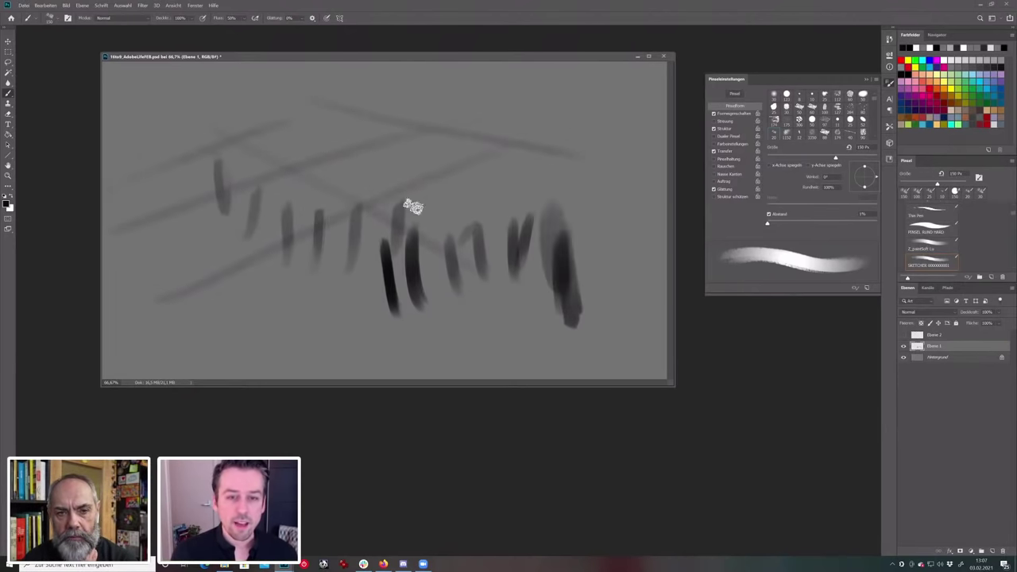
left_click_drag(424, 195, 411, 224)
left_click_drag(389, 184, 380, 216)
left_click_drag(345, 168, 334, 205)
key("bracketleft")
left_click_drag(278, 160, 270, 183)
left_click_drag(249, 149, 242, 169)
mouse_move(226, 129)
left_mouse_down()
mouse_move(221, 148)
mouse_move(208, 137)
left_mouse_up()
left_click_drag(201, 113, 197, 135)
Paint tiny distant strokes in the upper-left area and two faint ones near the centre with a much smaller brush.
key("bracketleft")
key("bracketleft")
key("bracketleft")
key("bracketleft")
key("bracketleft")
key("bracketleft")
key("bracketleft")
mouse_move(181, 110)
left_mouse_down()
mouse_move(174, 127)
mouse_move(159, 112)
left_mouse_up()
left_click_drag(445, 199, 447, 226)
left_click_drag(388, 154, 401, 169)
Fill the area behind the right half of the row with slanted medium strokes, starting with a 45 px brush.
key("bracketright")
key("bracketright")
left_click_drag(471, 163, 481, 216)
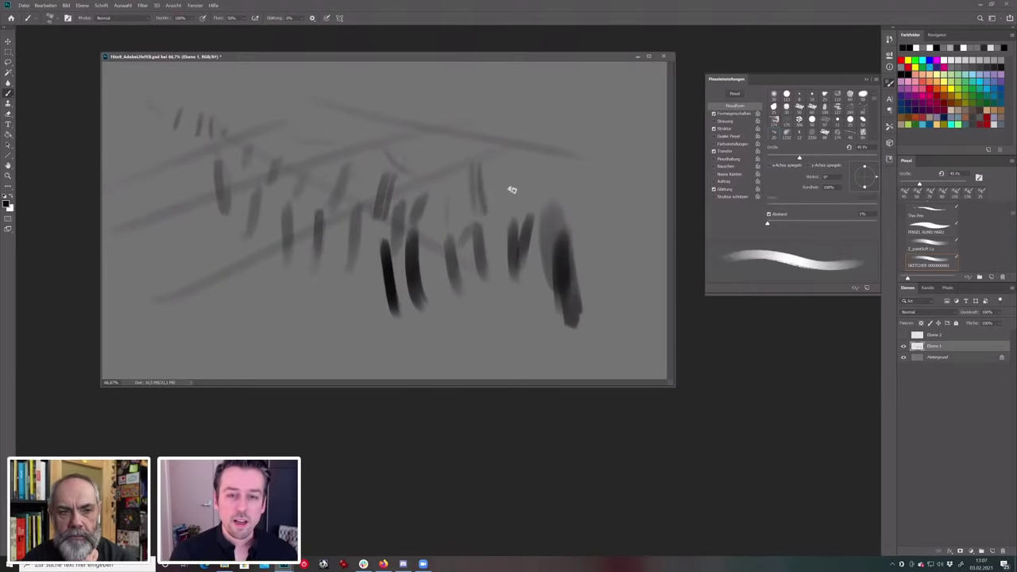
left_click_drag(523, 173, 542, 213)
left_click_drag(561, 168, 565, 200)
left_click_drag(565, 132, 554, 159)
left_click_drag(453, 147, 454, 169)
left_click_drag(319, 133, 332, 170)
left_click_drag(438, 127, 448, 167)
left_click_drag(503, 132, 502, 167)
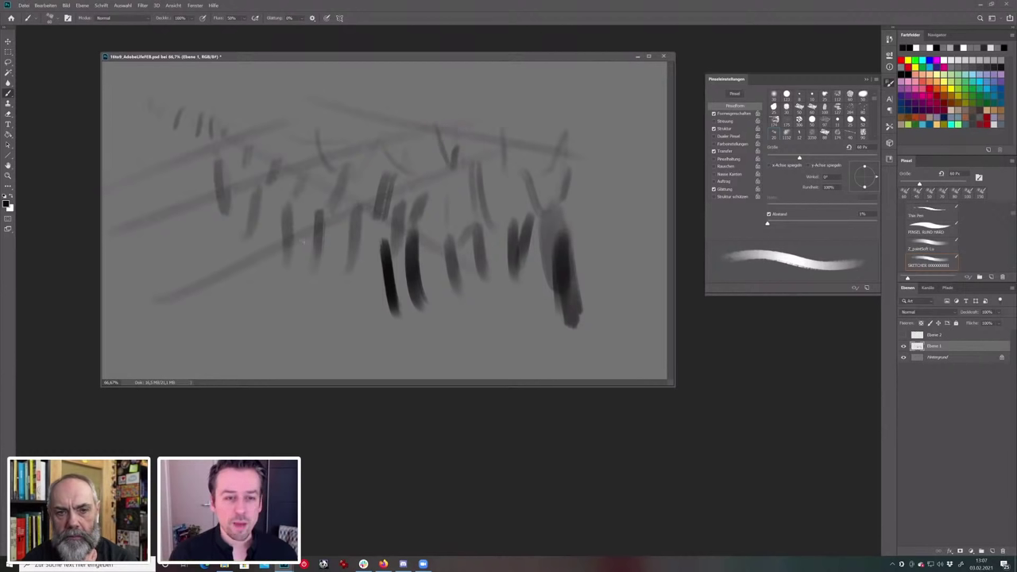
Paint three thin vertical strokes in the lower-left part of the crowd.
left_click_drag(302, 243, 305, 315)
left_click_drag(238, 243, 232, 321)
left_click_drag(218, 262, 215, 317)
Sketch a standing figure with legs and arms over the lower-left strokes, reducing the brush to 40 px.
key("bracketleft")
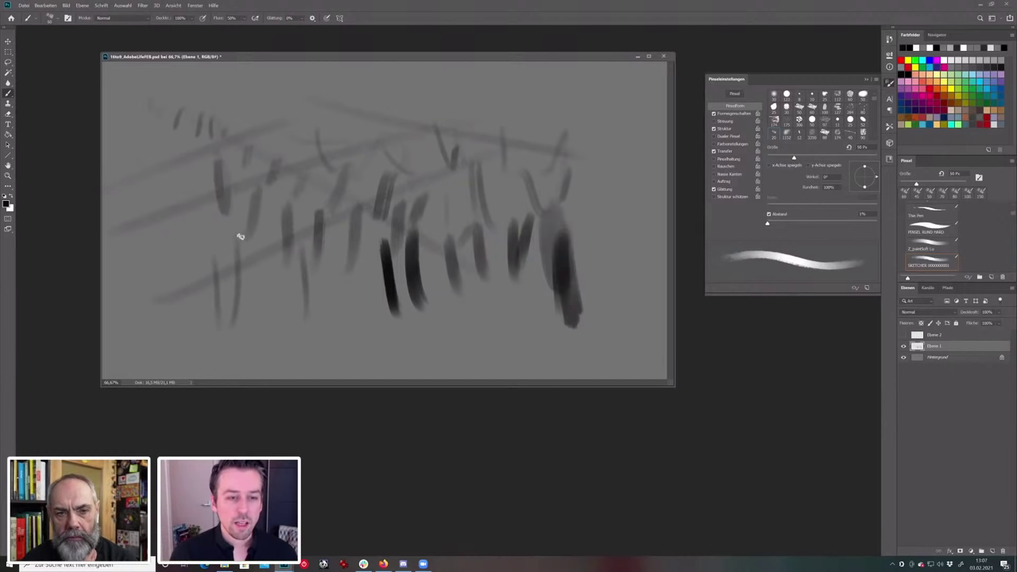
mouse_move(236, 224)
left_mouse_down()
mouse_move(237, 267)
mouse_move(252, 268)
mouse_move(269, 322)
left_mouse_up()
key("bracketleft")
left_click_drag(232, 283, 264, 321)
mouse_move(229, 256)
left_mouse_down()
mouse_move(213, 265)
mouse_move(265, 260)
left_mouse_up()
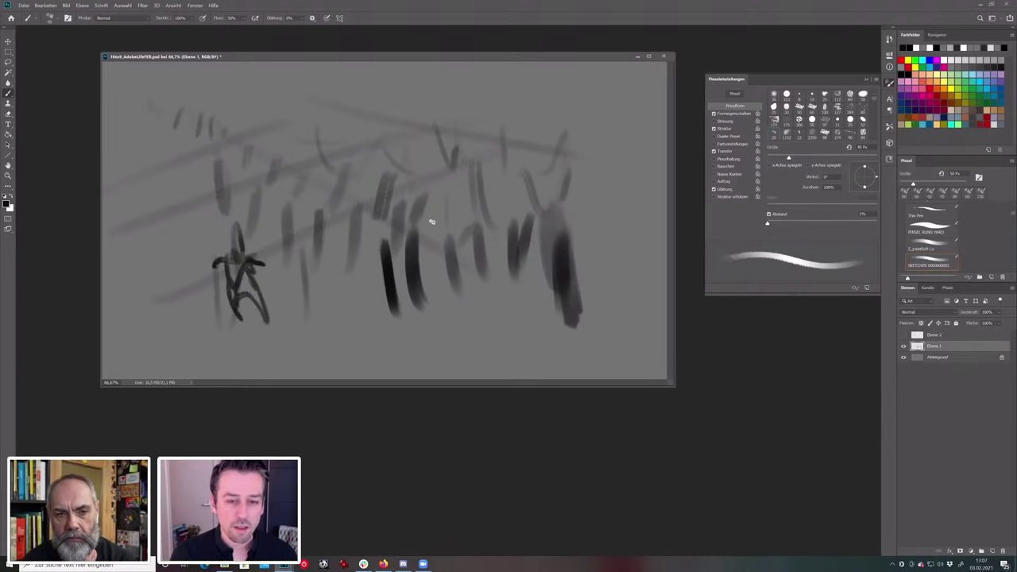
Draw a figure holding up a rectangular sign right of centre, and an arrow pointing at the sign from above.
mouse_move(455, 234)
left_mouse_down()
mouse_move(445, 249)
mouse_move(466, 251)
mouse_move(488, 314)
left_mouse_up()
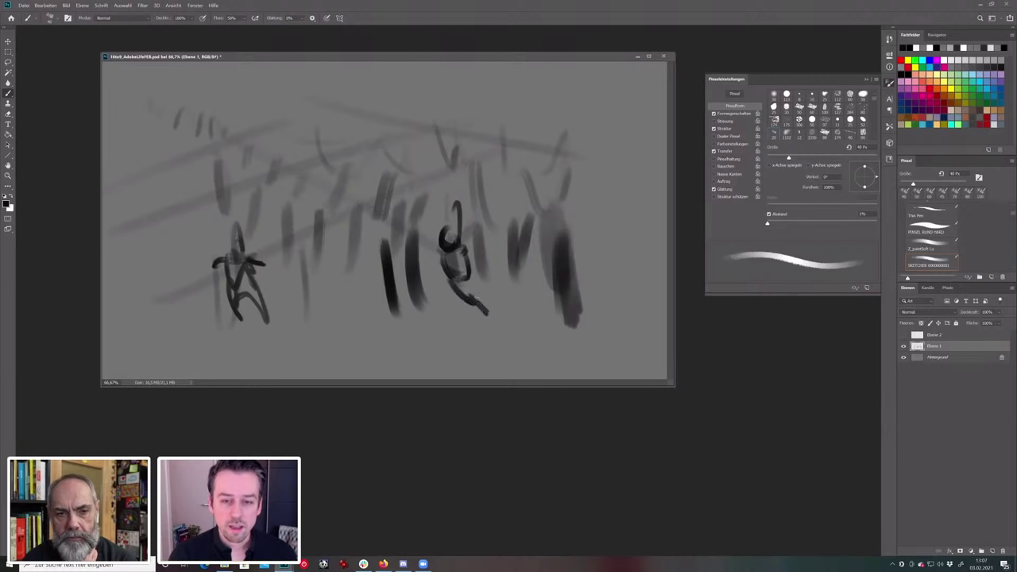
mouse_move(467, 278)
left_mouse_down()
mouse_move(456, 303)
mouse_move(464, 310)
left_mouse_up()
left_click_drag(440, 253, 422, 262)
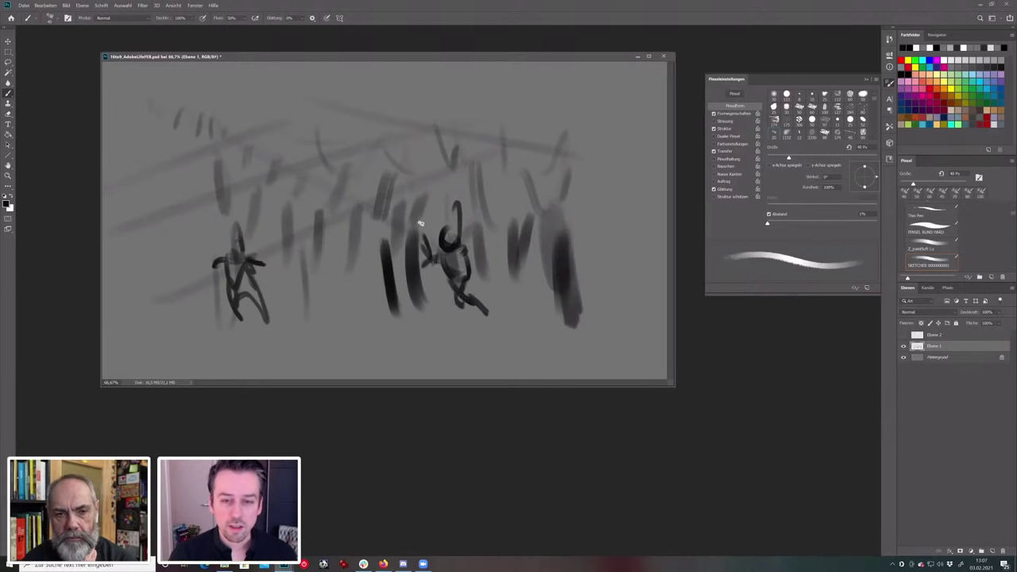
left_click_drag(455, 204, 438, 165)
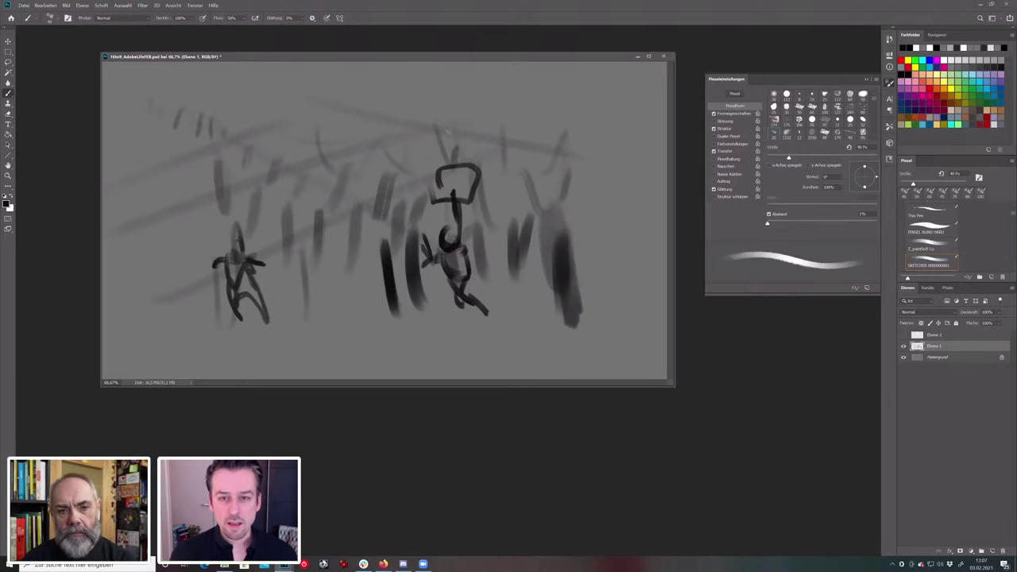
left_click_drag(495, 79, 451, 131)
mouse_move(463, 94)
left_mouse_down()
mouse_move(449, 134)
mouse_move(482, 120)
left_mouse_up()
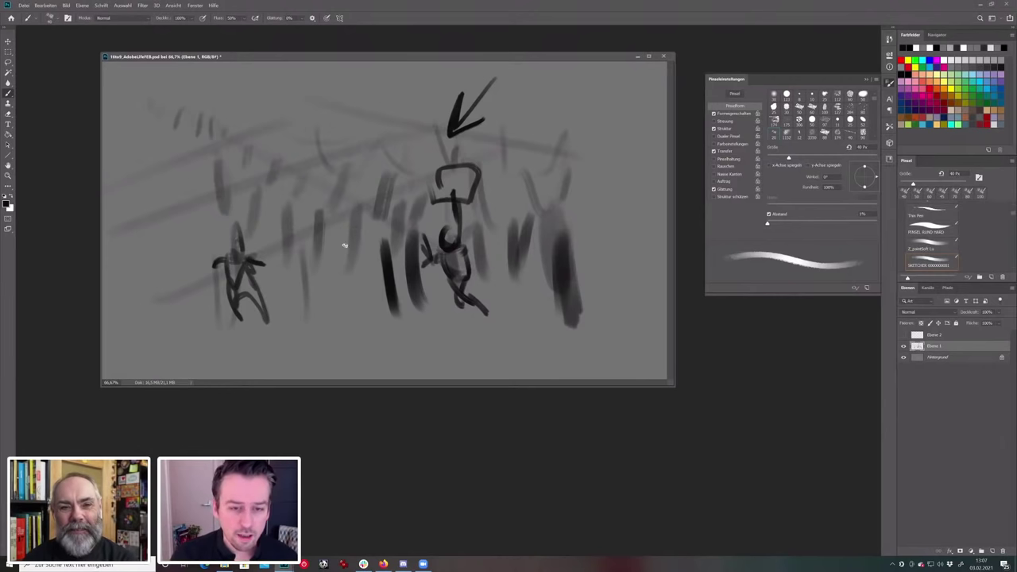
Sketch a small head and shoulders between the two figures with a 9 px brush, plus a small arrow beside the left figure.
key("bracketleft")
key("bracketleft")
key("bracketleft")
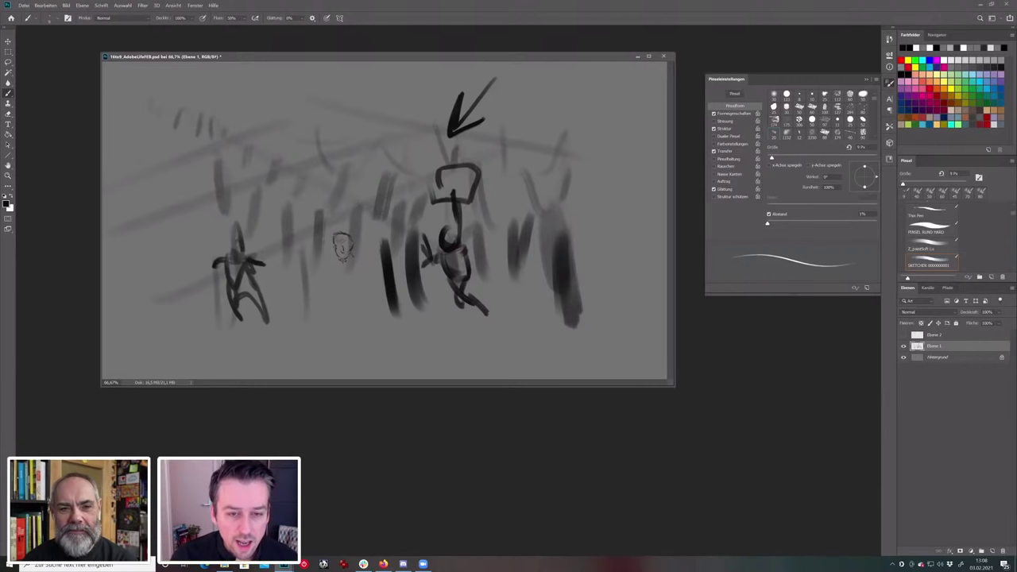
left_click_drag(340, 263, 370, 261)
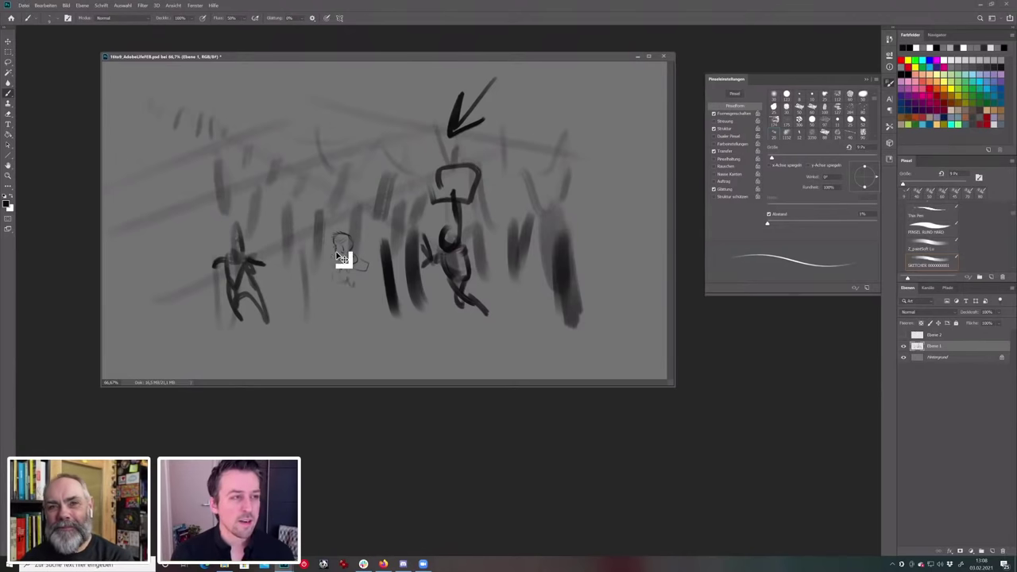
left_click_drag(256, 224, 274, 215)
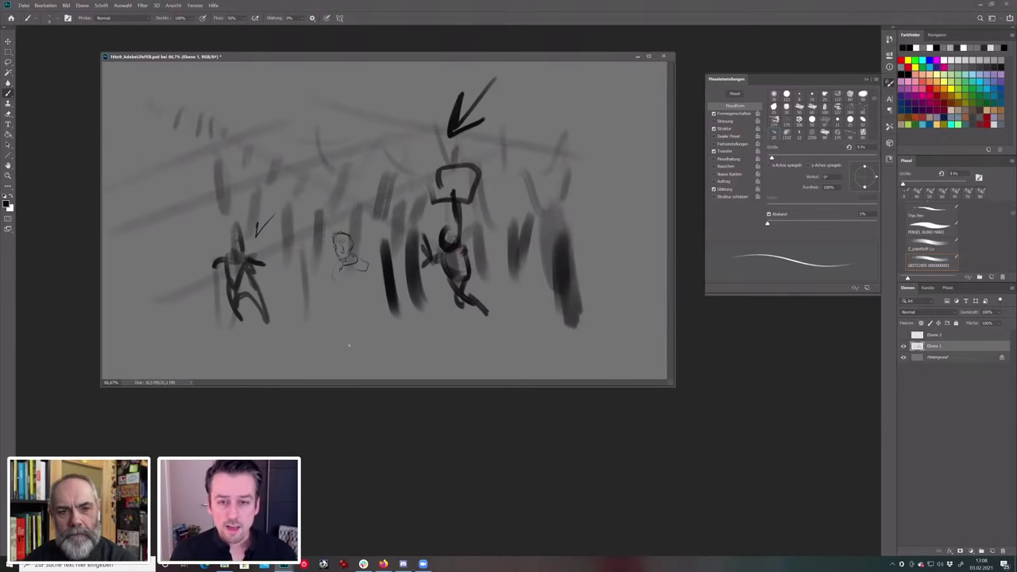
Enlarge the brush and paint thin, tall vertical strokes at the crowd's left edge.
key("]")
key("]")
key("]")
key("]")
key("]")
key("]")
key("]")
key("]")
key("]")
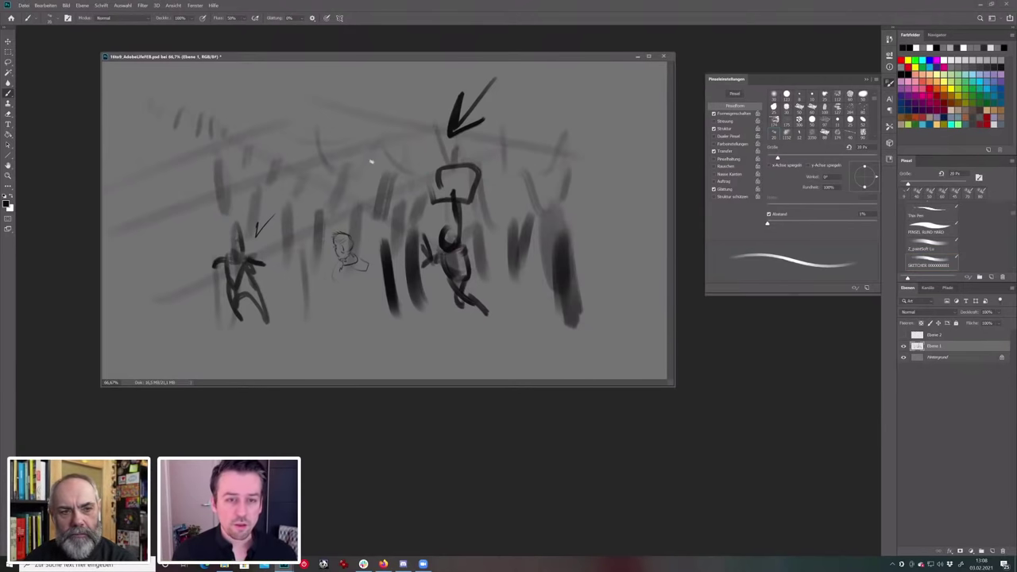
mouse_move(198, 174)
left_mouse_down()
mouse_move(200, 234)
mouse_move(190, 185)
left_mouse_up()
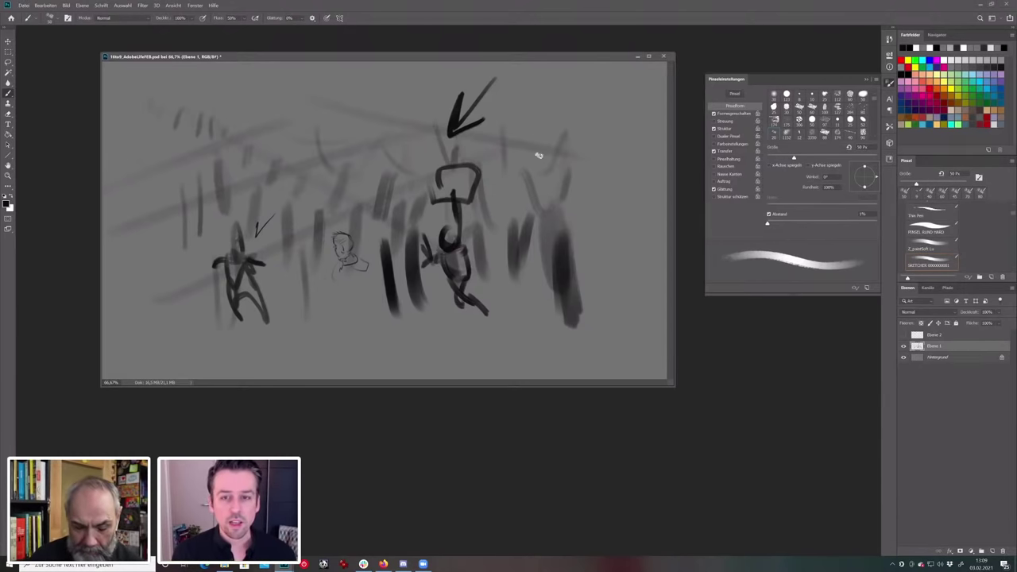
Paint vertical strokes at the crowd's right edge and a faint zigzag with more marks along the canvas top, using a 50 px brush.
left_click_drag(593, 154, 598, 221)
left_click_drag(612, 157, 610, 213)
left_click_drag(607, 134, 572, 175)
left_click_drag(548, 113, 533, 154)
left_click_drag(509, 116, 505, 146)
mouse_move(410, 97)
left_mouse_down()
mouse_move(485, 94)
mouse_move(638, 134)
mouse_move(645, 147)
left_mouse_up()
left_click_drag(412, 121, 407, 91)
left_click_drag(370, 113, 368, 84)
left_click_drag(343, 105, 340, 76)
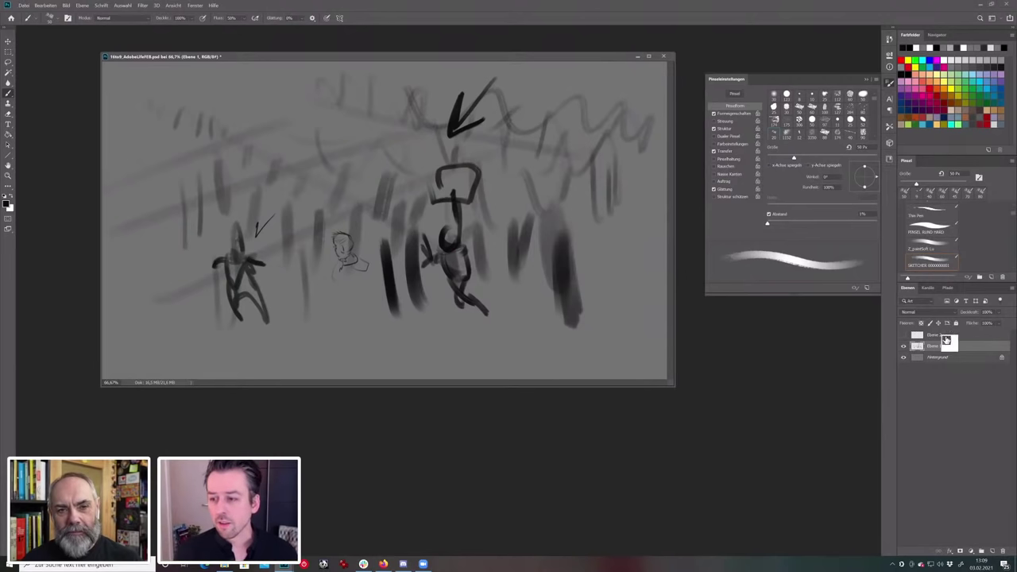
Clear the entire sketch from layer Ebene 1 and deselect.
left_click_drag(958, 351, 893, 320)
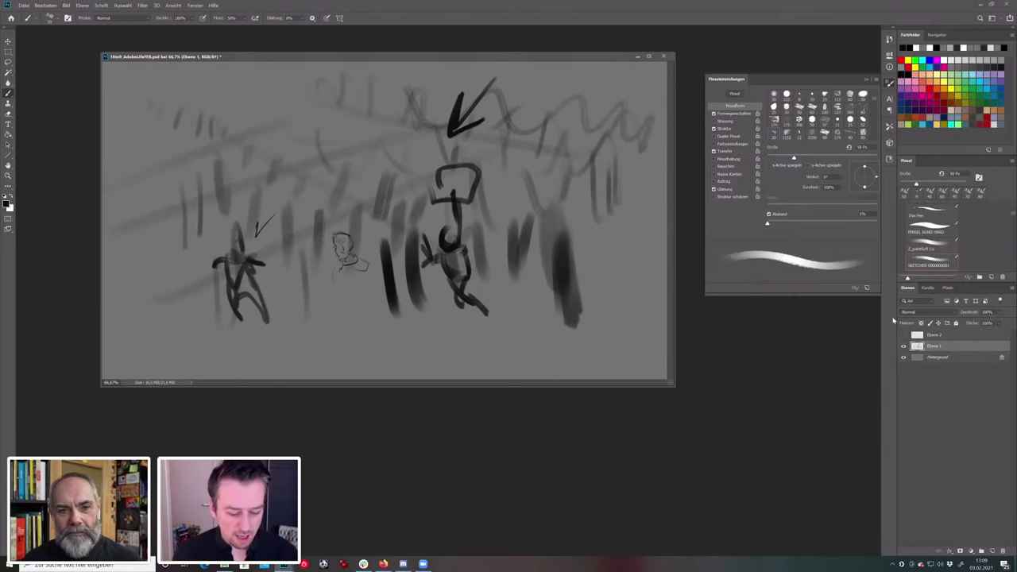
key("ctrl+a")
key("Delete")
key("ctrl+d")
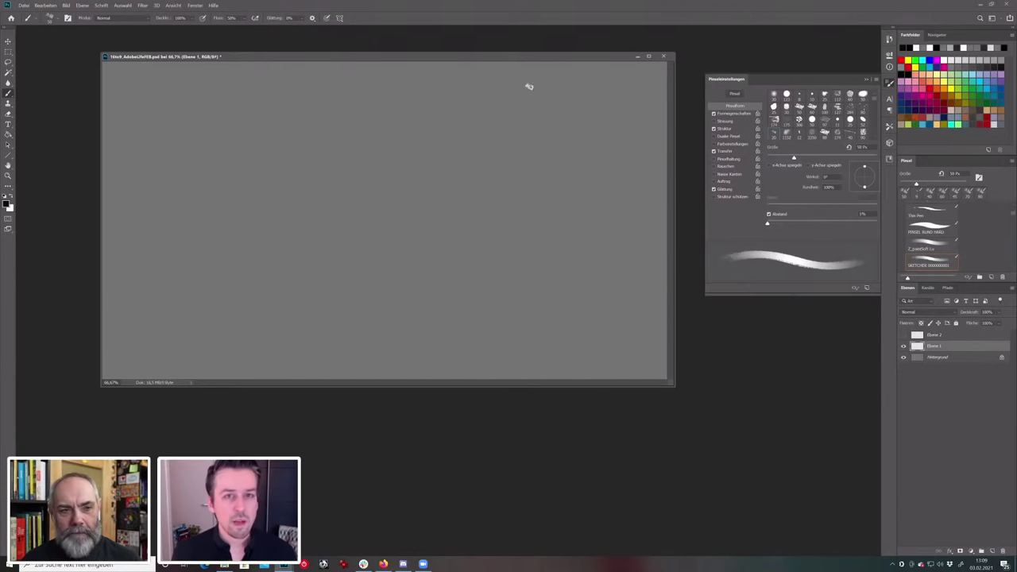
Shrink the gray document to 50% zoom, shift its window, and float conan_livro_04.jpg as a separate window.
key("ctrl+minus")
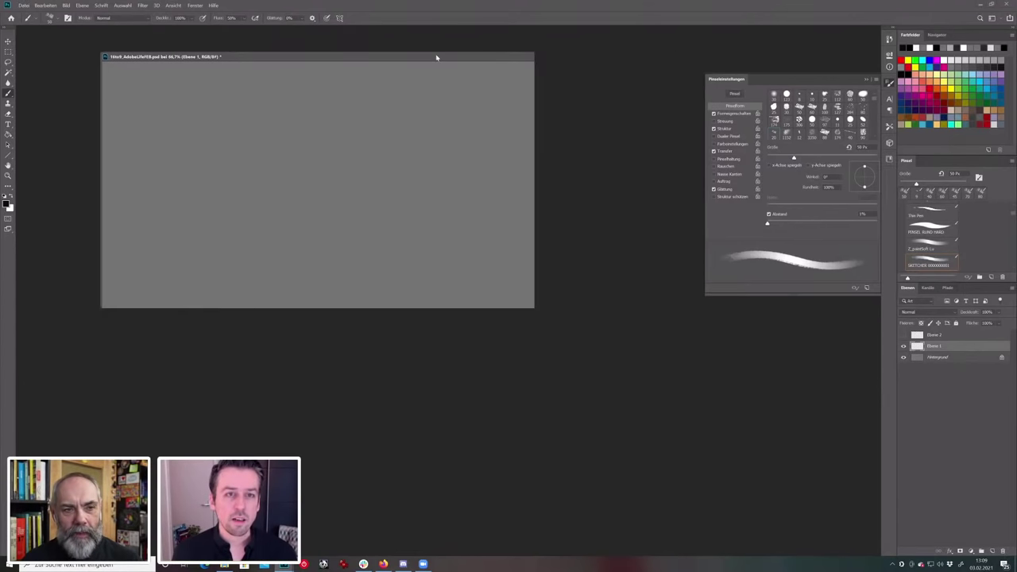
left_click_drag(418, 59, 485, 59)
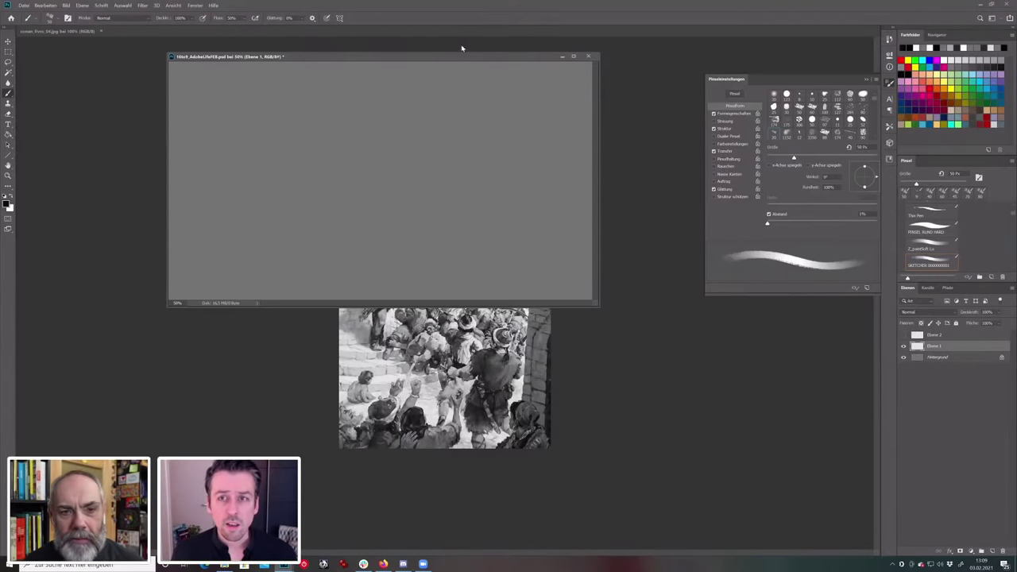
left_click_drag(463, 32, 452, 61)
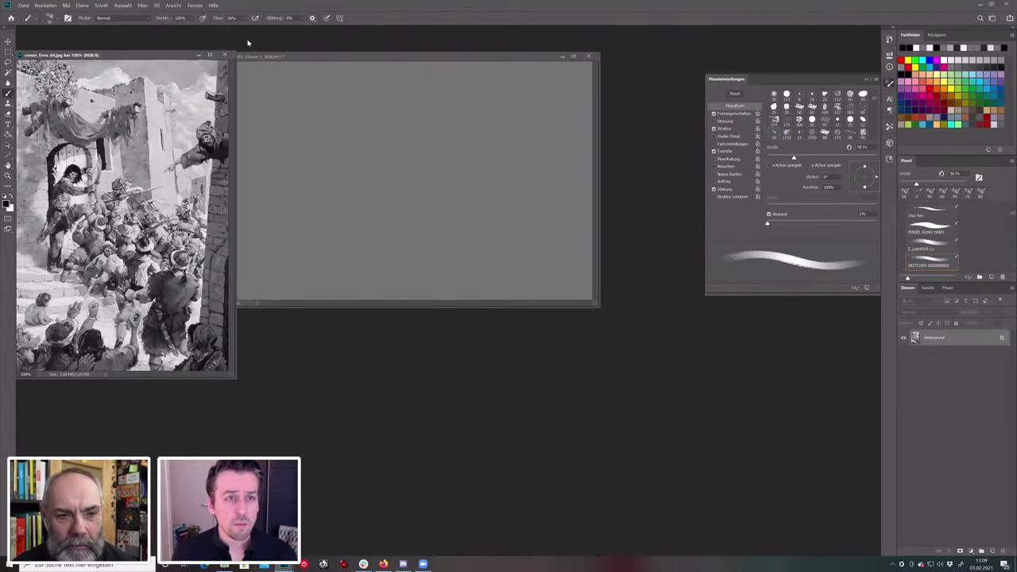
Place the conan_livro_04.jpg window over the gray document and fit the illustration to the available screen space.
key("ctrl+plus")
scroll(449, 46, "down", 1)
key("ctrl+minus")
left_click_drag(169, 35, 448, 52)
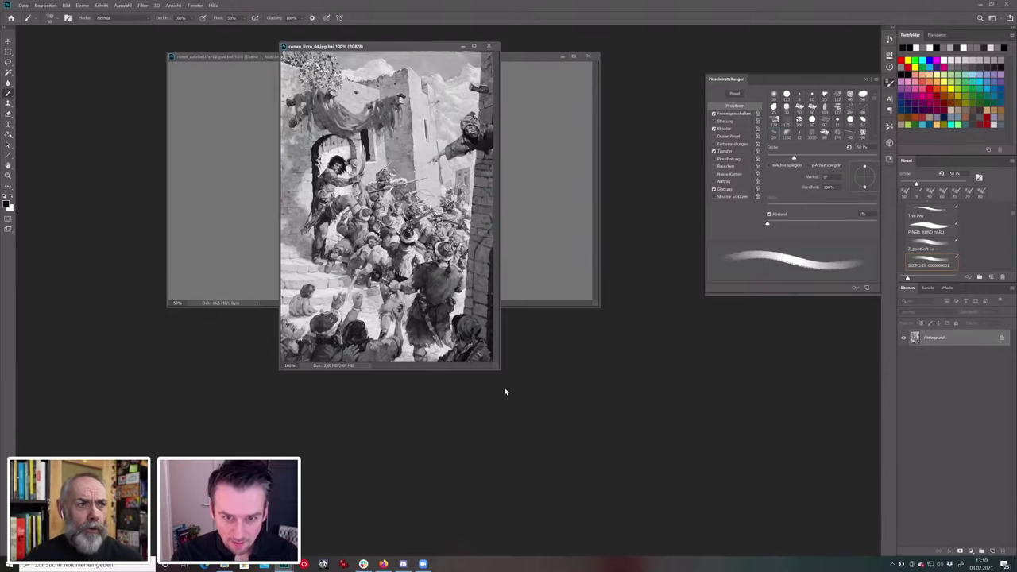
left_click_drag(426, 46, 406, 45)
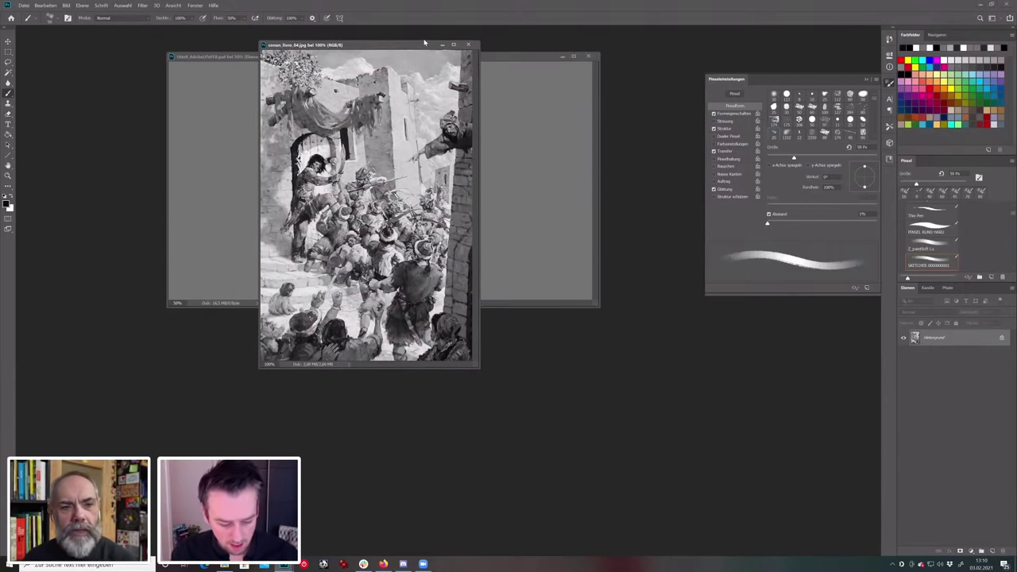
key("ctrl+0")
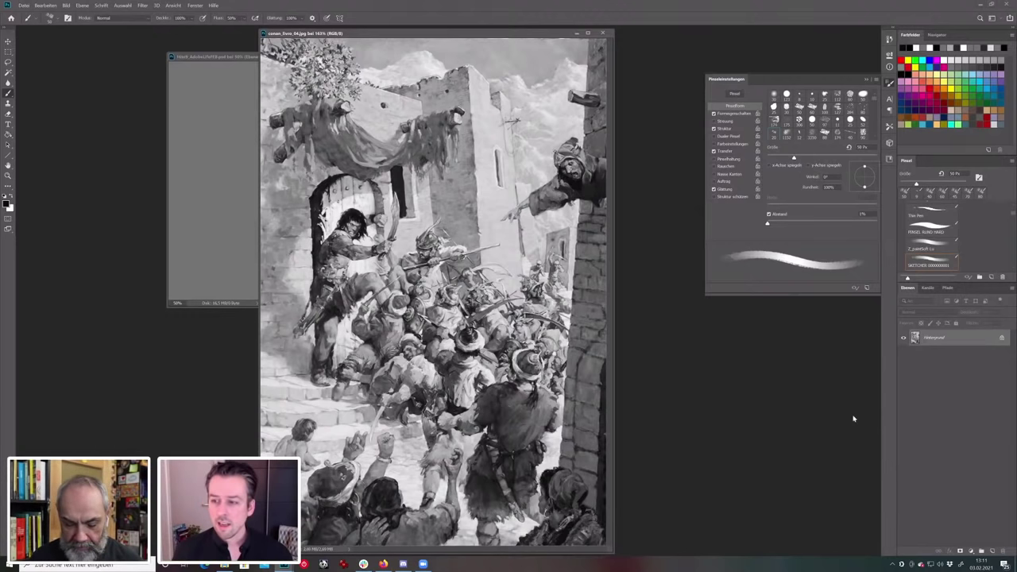
Add a new layer above the illustration's background and set the foreground colour to green.
left_click(992, 550)
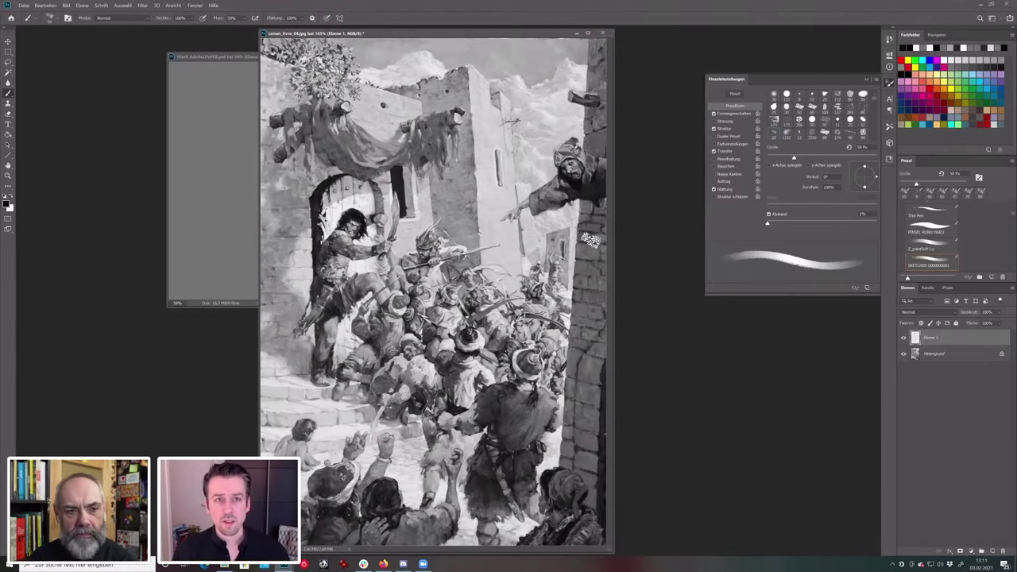
left_click(942, 93)
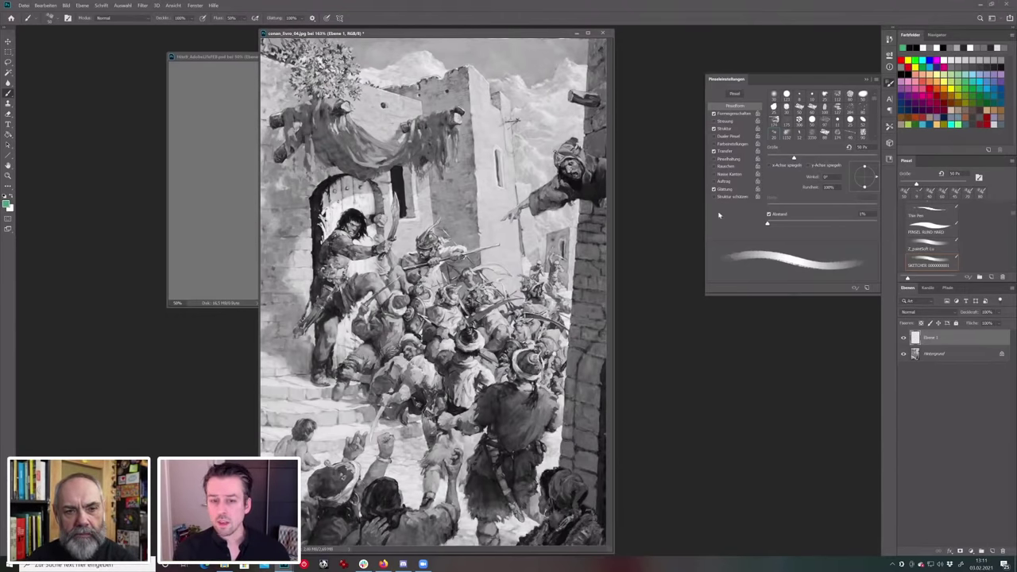
Try circling the central crowd in the illustration with a green stroke, and undo all the marks.
mouse_move(555, 285)
left_mouse_down()
mouse_move(421, 240)
mouse_move(390, 267)
mouse_move(349, 370)
mouse_move(477, 433)
mouse_move(574, 318)
mouse_move(564, 282)
mouse_move(546, 329)
mouse_move(516, 354)
mouse_move(529, 352)
mouse_move(510, 320)
left_mouse_up()
key("ctrl+z")
key("ctrl+z")
key("ctrl+z")
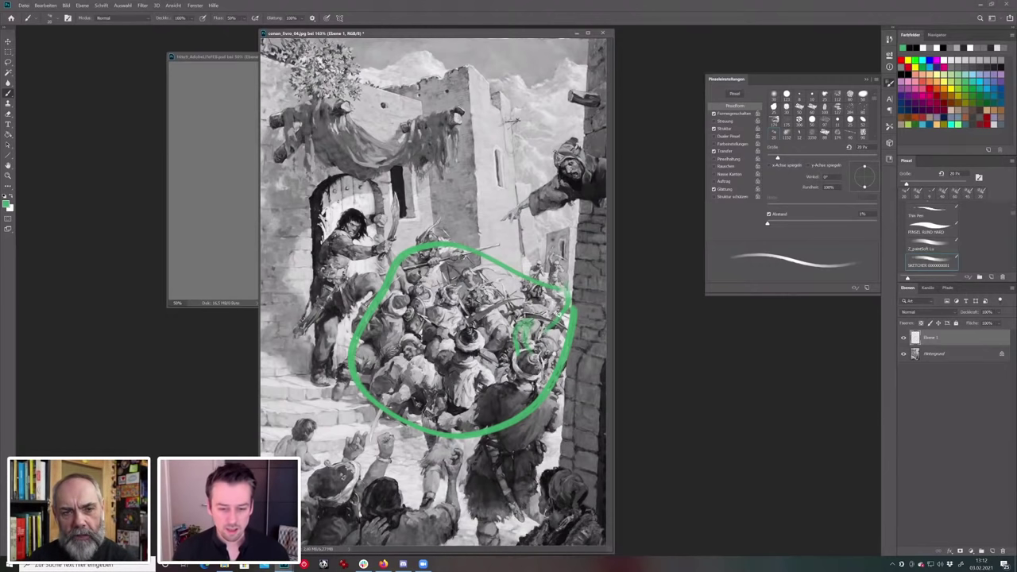
key("ctrl+z")
key("ctrl+z")
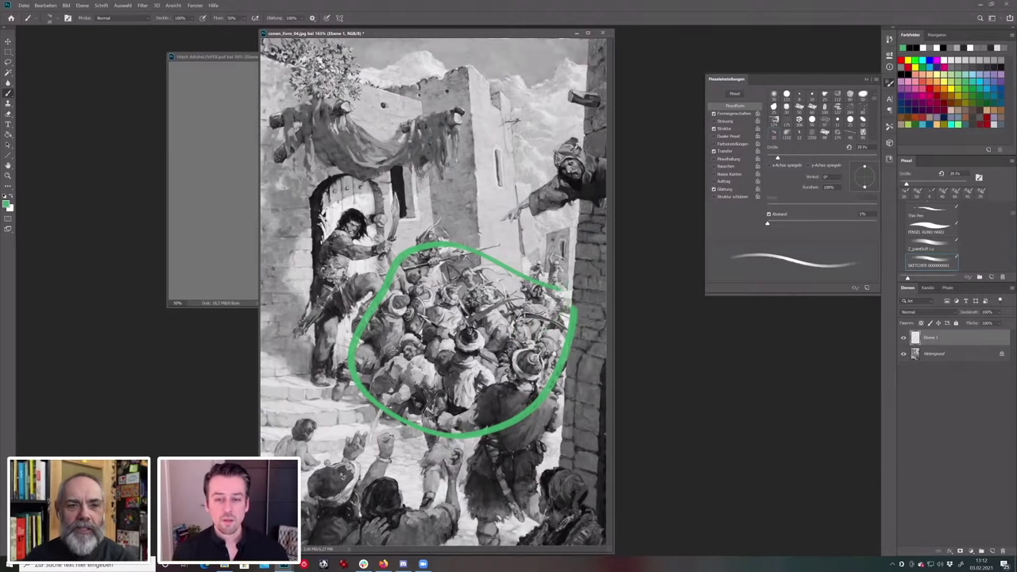
key("ctrl+z")
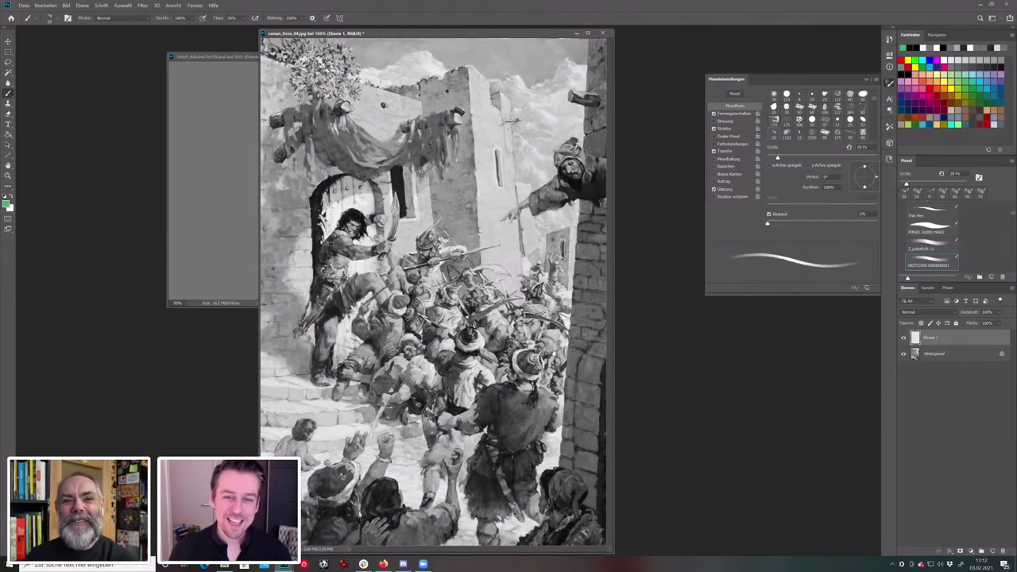
Trace the crowd's silhouette in green with a thinner brush and undo the outline.
key("bracketleft")
mouse_move(560, 295)
left_mouse_down()
mouse_move(452, 266)
mouse_move(361, 337)
mouse_move(439, 433)
mouse_move(542, 446)
mouse_move(564, 286)
left_mouse_up()
left_click_drag(569, 313, 512, 321)
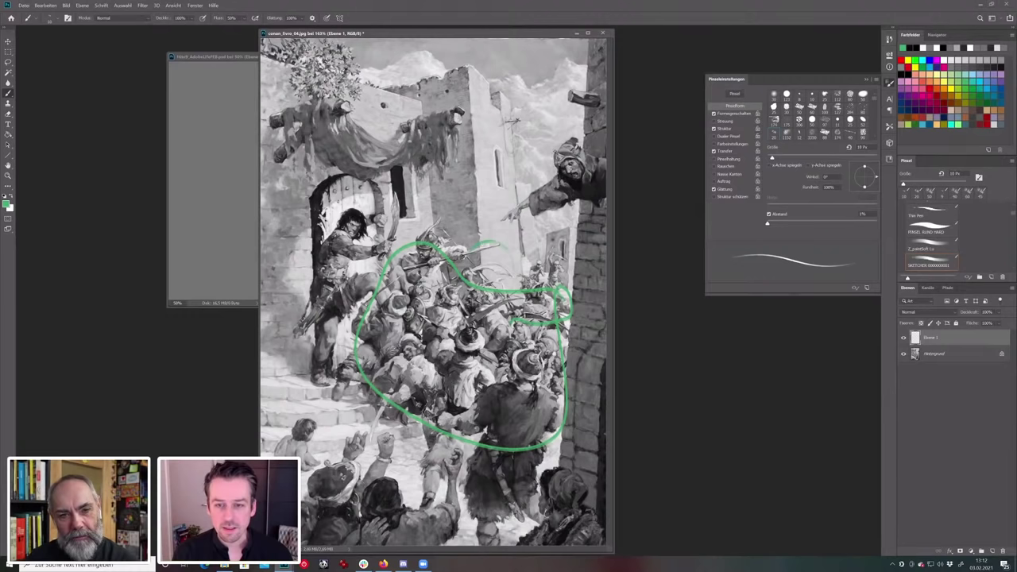
key("ctrl+z")
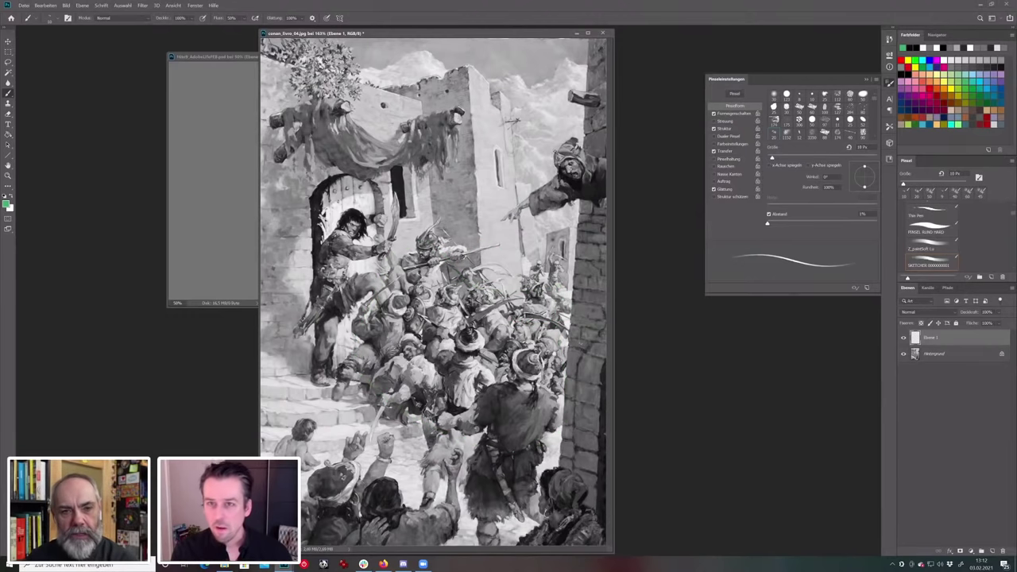
Widen the brush spacing and bring the gray document in front of the illustration, keeping both open.
left_click(605, 33)
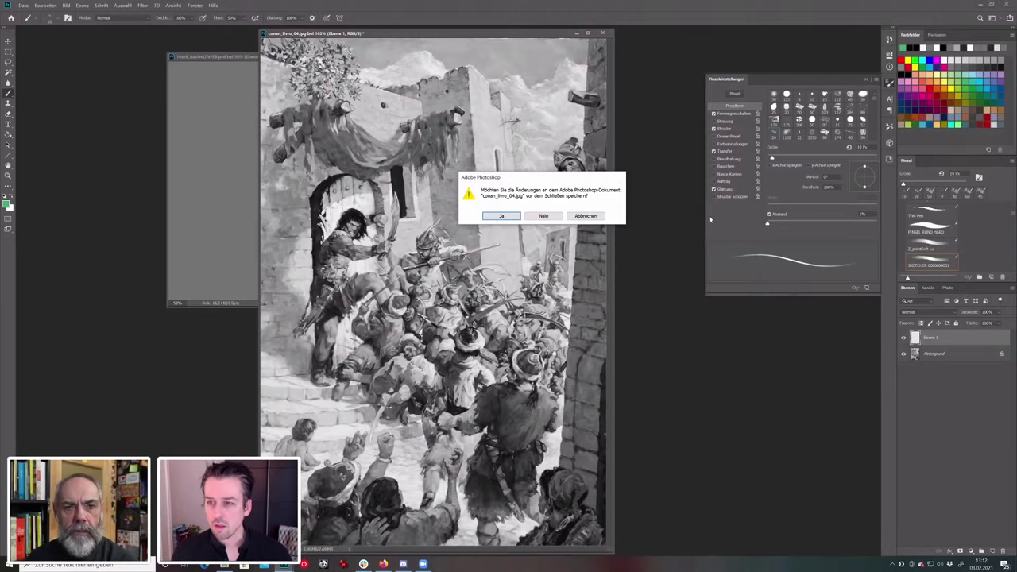
left_click(595, 215)
left_click_drag(767, 226, 777, 224)
left_click(225, 100)
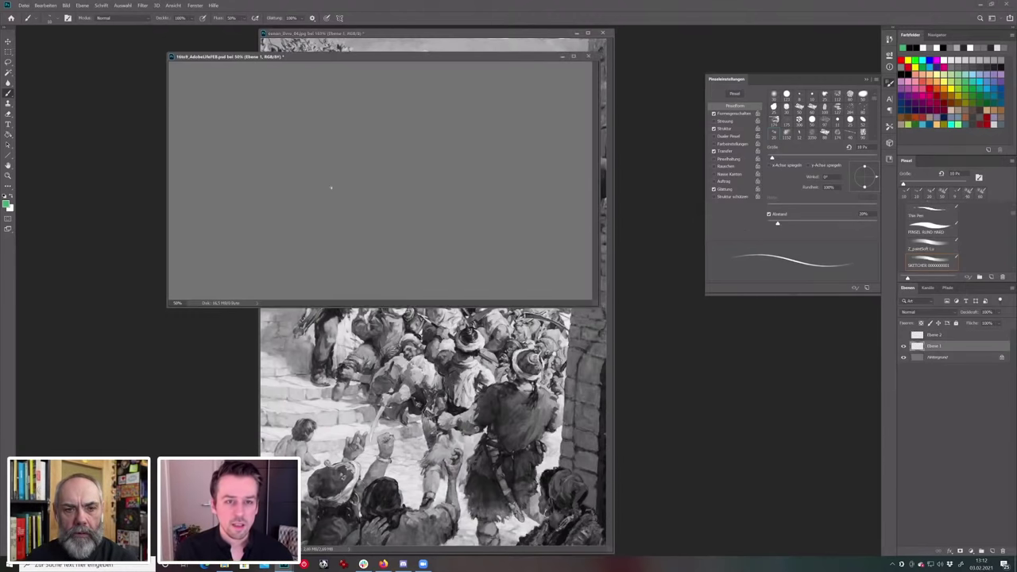
Sketch loose green test strokes on the gray document with an enlarged brush, varying the brush spacing between strokes.
key("bracketright")
key("bracketright")
mouse_move(377, 157)
left_mouse_down()
mouse_move(391, 176)
mouse_move(429, 175)
left_mouse_up()
left_click_drag(432, 180, 395, 200)
left_click_drag(380, 114, 378, 143)
key("bracketright")
left_click_drag(421, 107, 476, 178)
left_click_drag(348, 163, 335, 185)
left_click_drag(288, 158, 294, 147)
left_click_drag(779, 227, 767, 226)
mouse_move(491, 208)
left_mouse_down()
mouse_move(381, 234)
mouse_move(397, 227)
left_mouse_up()
Set the brush spacing to 60% and close the gray document without saving it.
left_click(802, 223)
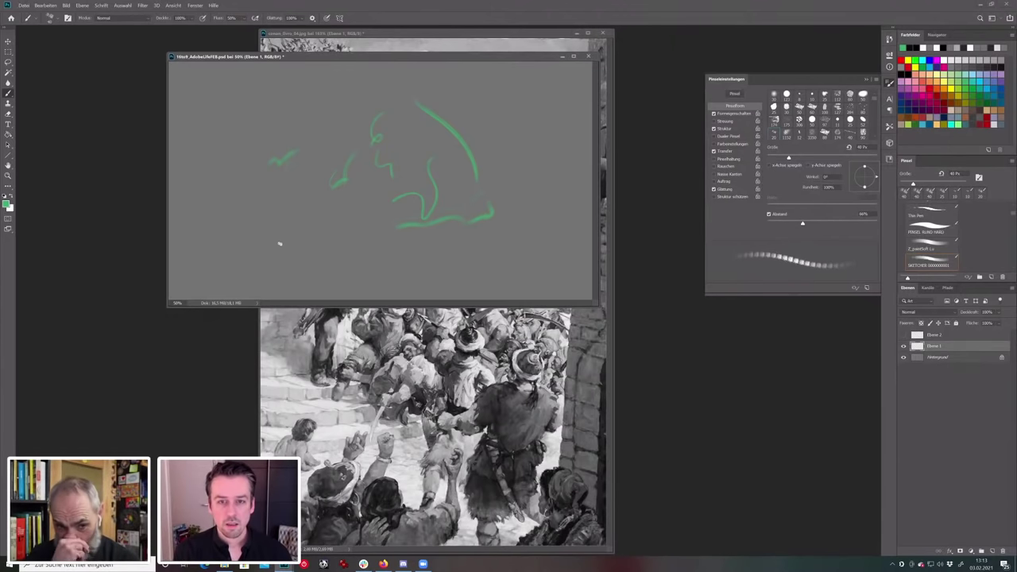
left_click(589, 56)
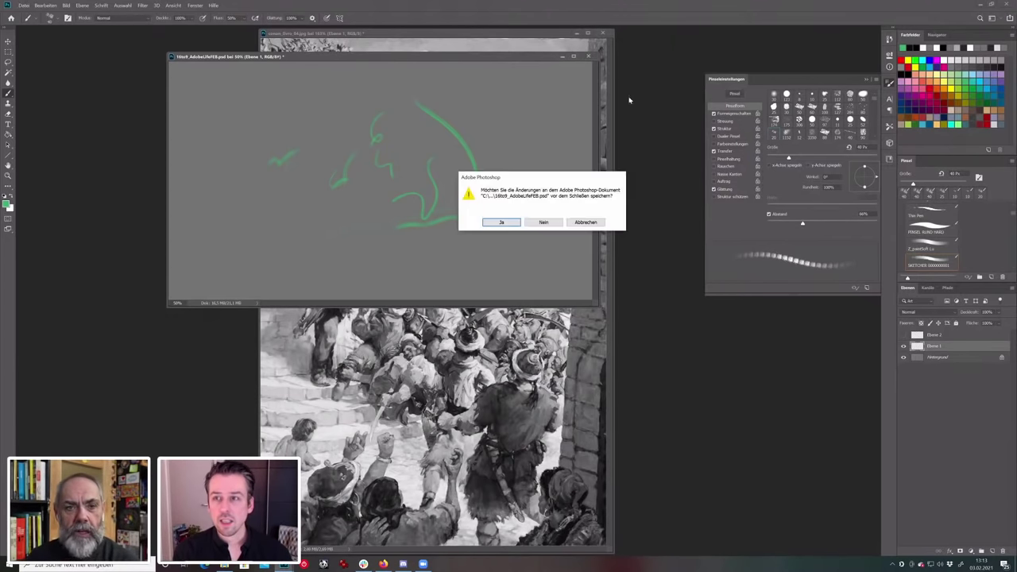
left_click(543, 222)
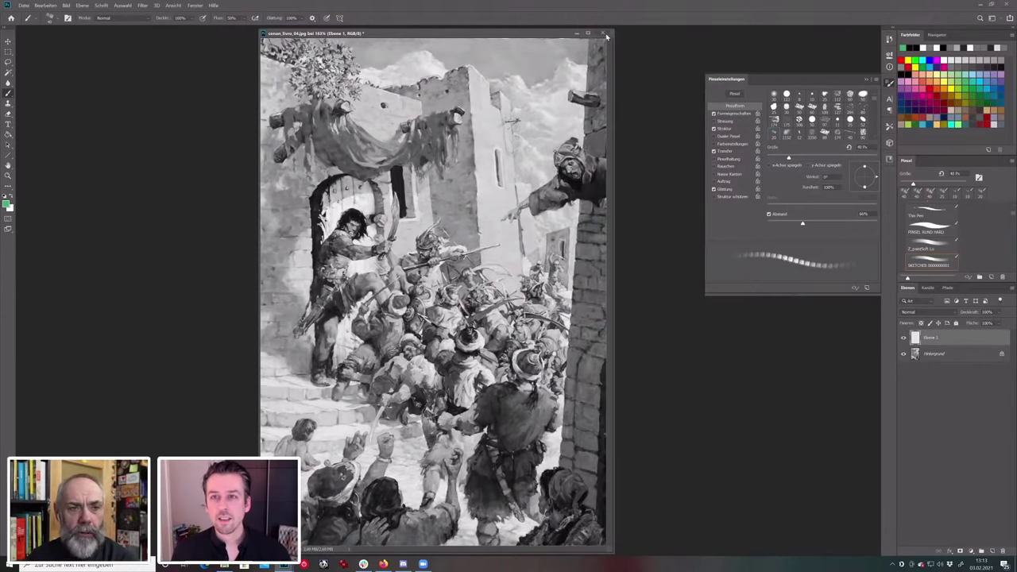
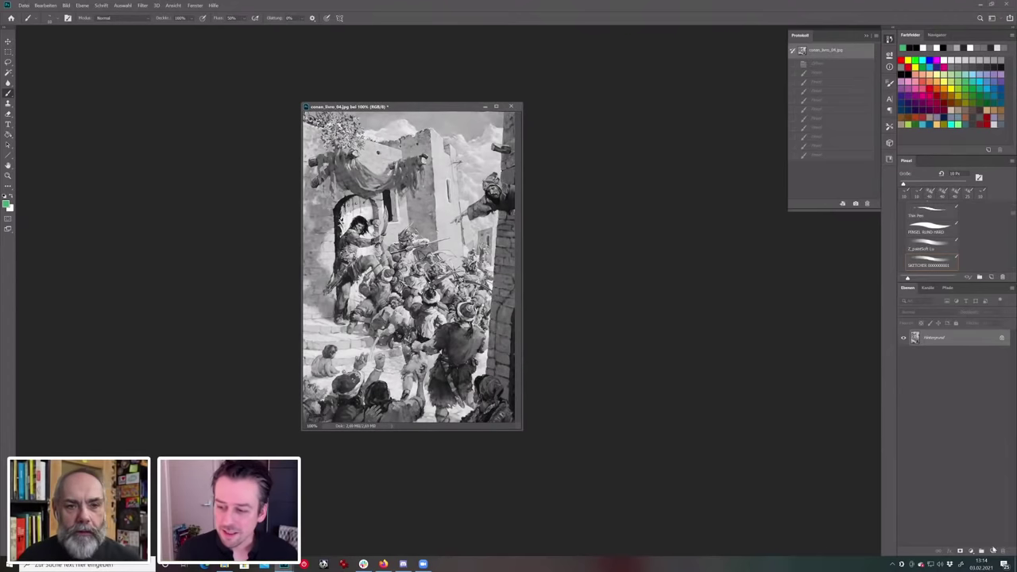
Add a new layer above the illustration's background and fit the illustration to the available screen space.
left_click(992, 549)
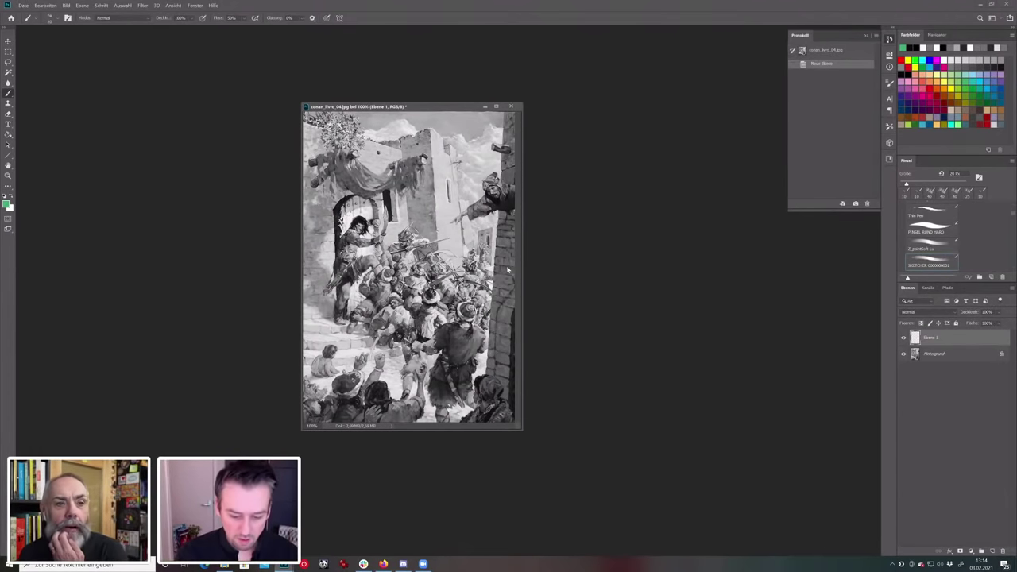
key("ctrl+o")
key("Escape")
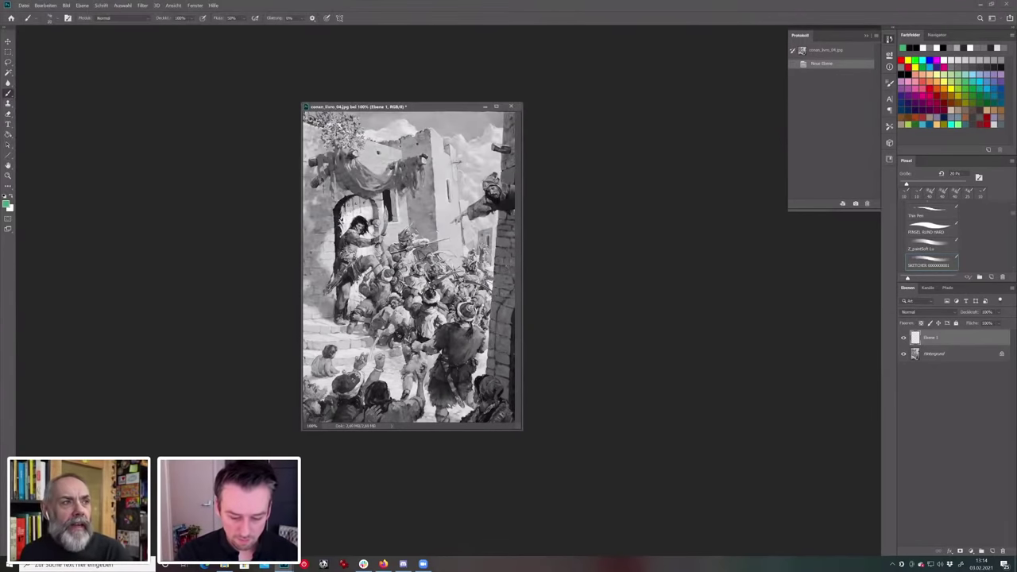
key("ctrl+0")
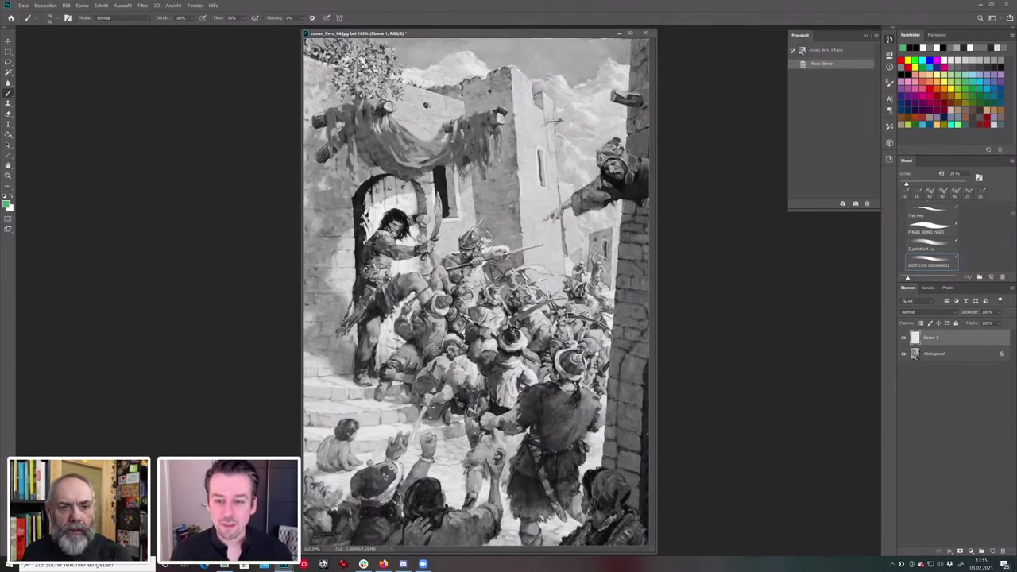
Try circling the whole crowd in green with a 15 px brush and undo the outline.
key("[")
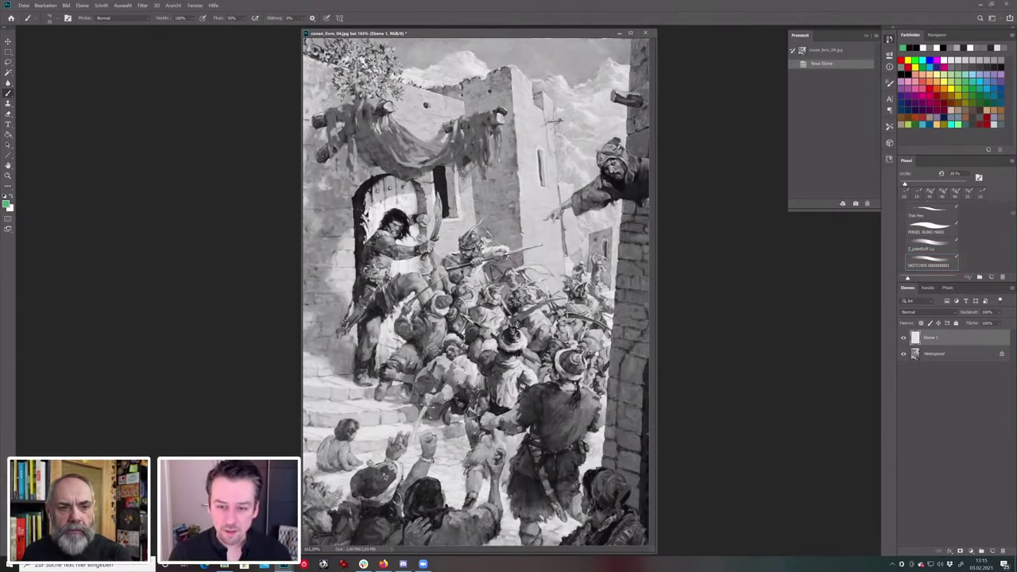
left_click_drag(516, 338, 527, 342)
key("ctrl+z")
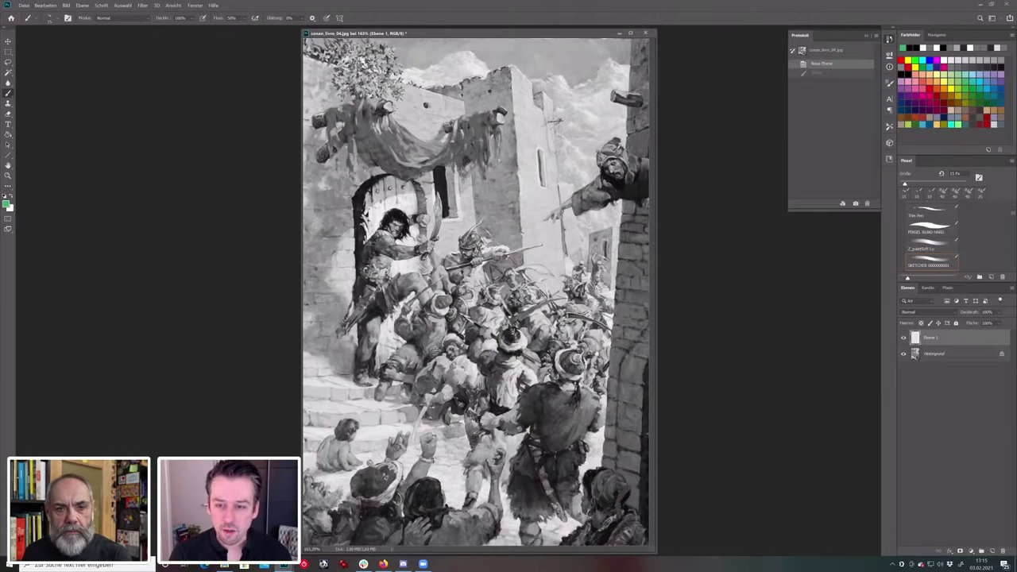
mouse_move(610, 265)
left_mouse_down()
mouse_move(547, 291)
mouse_move(475, 239)
mouse_move(393, 334)
mouse_move(509, 421)
mouse_move(596, 439)
mouse_move(609, 259)
left_mouse_up()
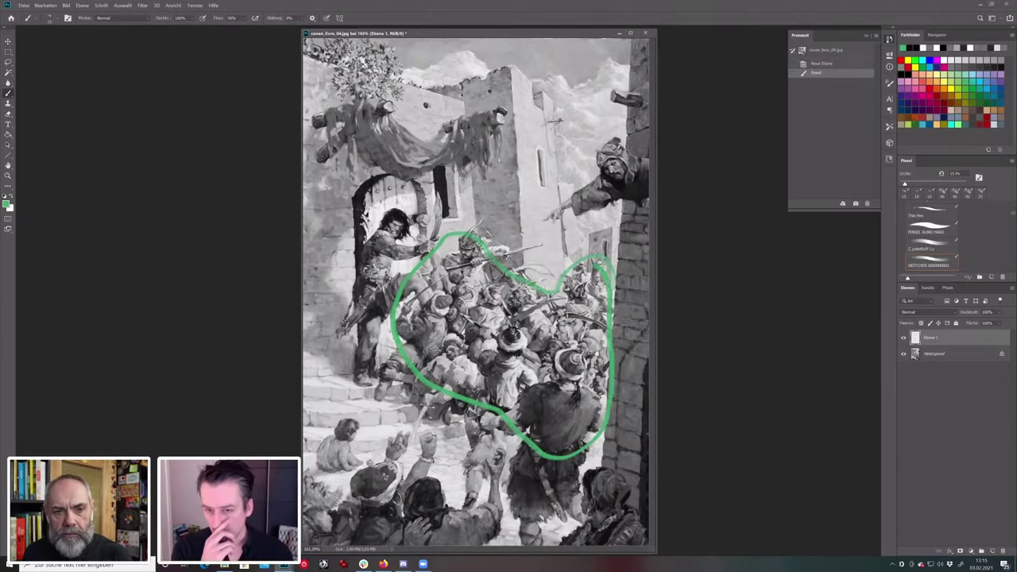
key("ctrl+z")
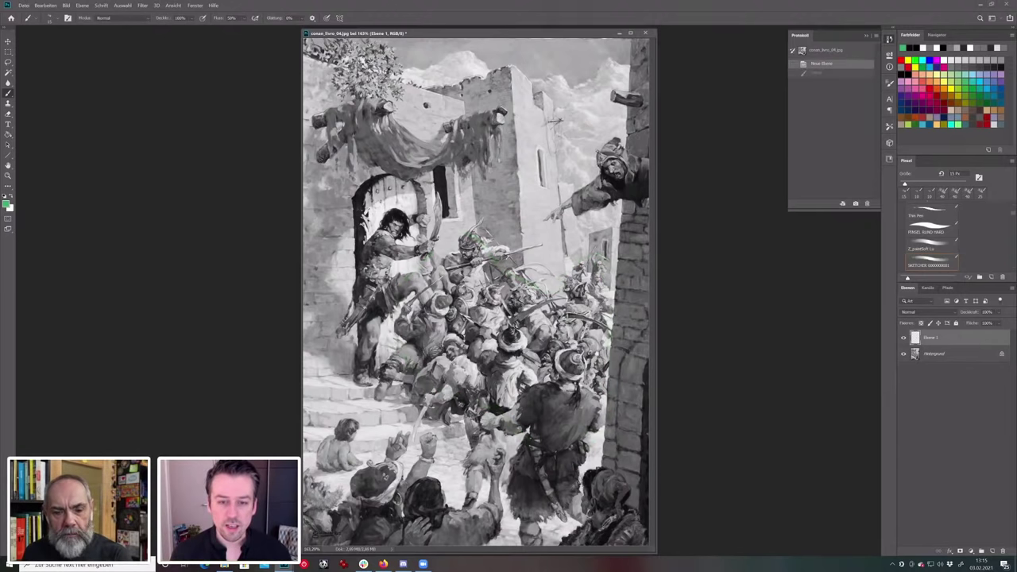
Show the illustration at 100%, move its window lower, and set the foreground colour to a darker green.
key("ctrl+1")
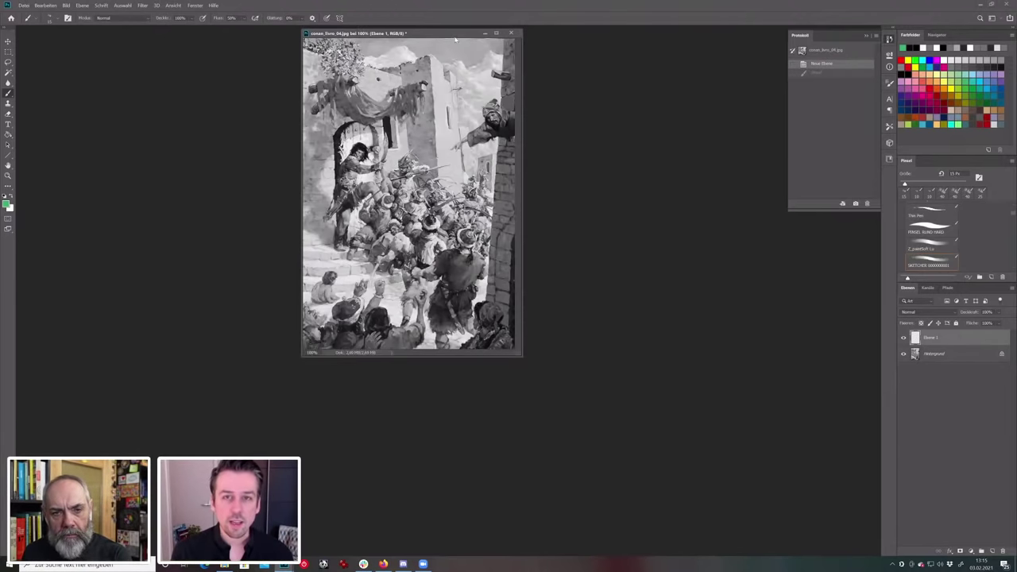
left_click_drag(457, 37, 491, 110)
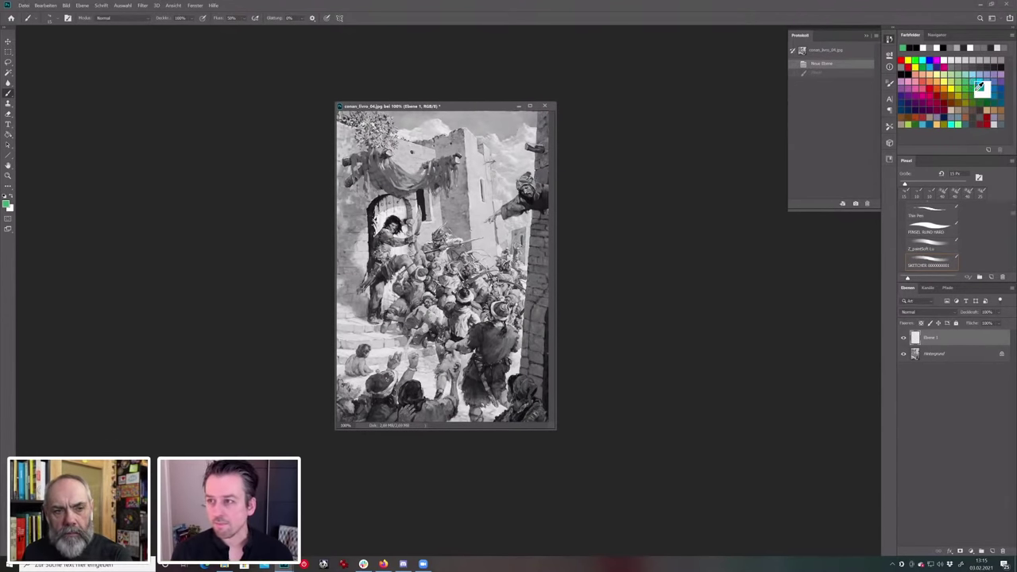
left_click(934, 103)
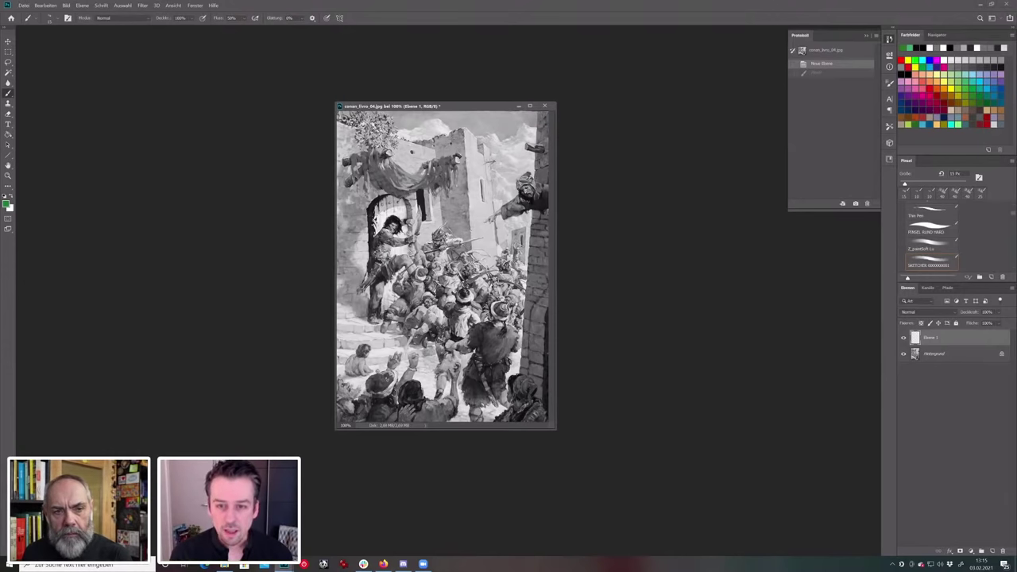
Mark the raised arms in the foreground and the edges of the stone steps with green directional strokes.
left_click_drag(528, 202, 460, 243)
key("ctrl+z")
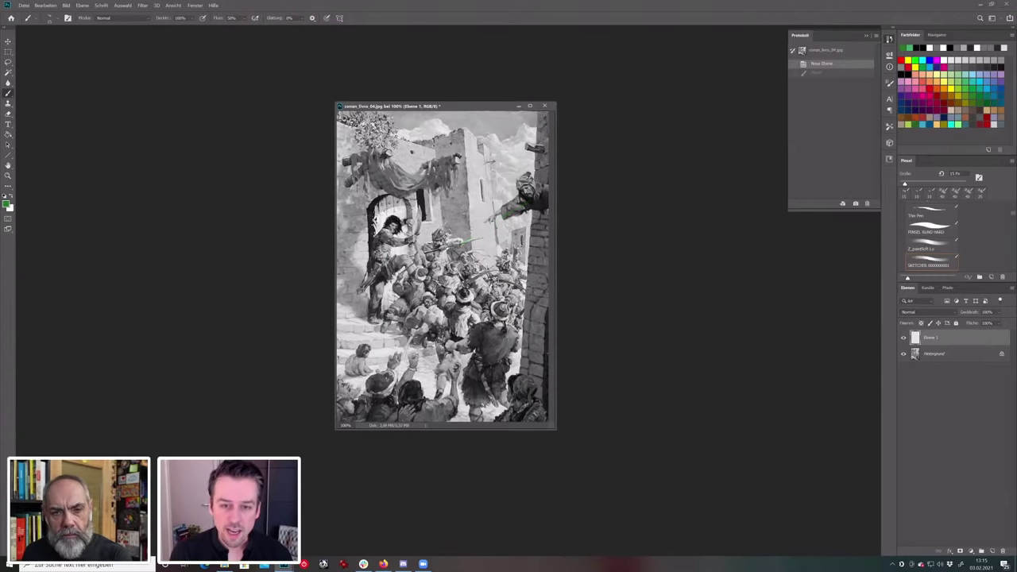
left_click_drag(448, 341, 454, 392)
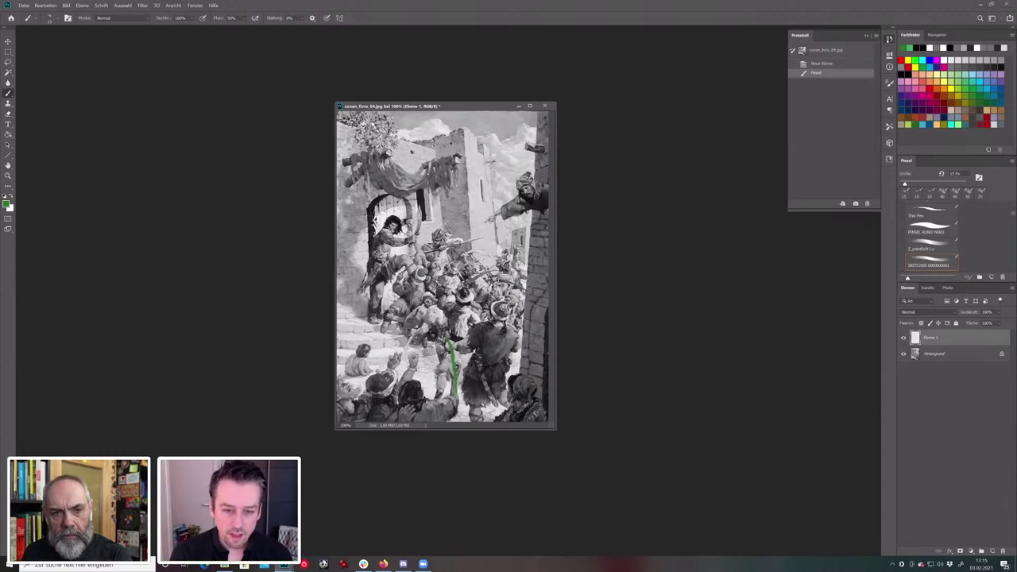
mouse_move(415, 343)
left_mouse_down()
mouse_move(406, 380)
mouse_move(393, 366)
left_mouse_up()
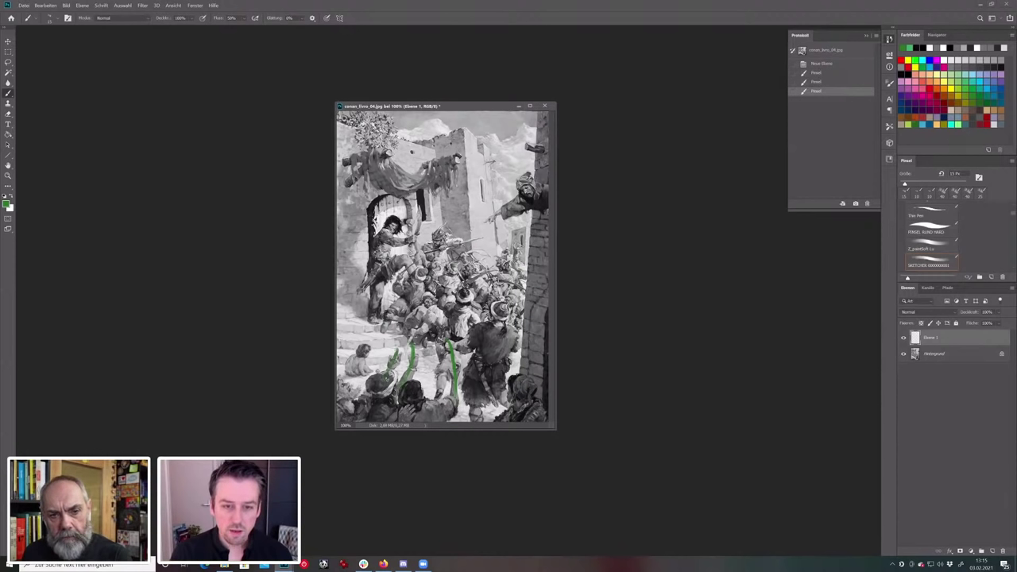
mouse_move(380, 322)
left_mouse_down()
mouse_move(346, 328)
mouse_move(352, 343)
left_mouse_up()
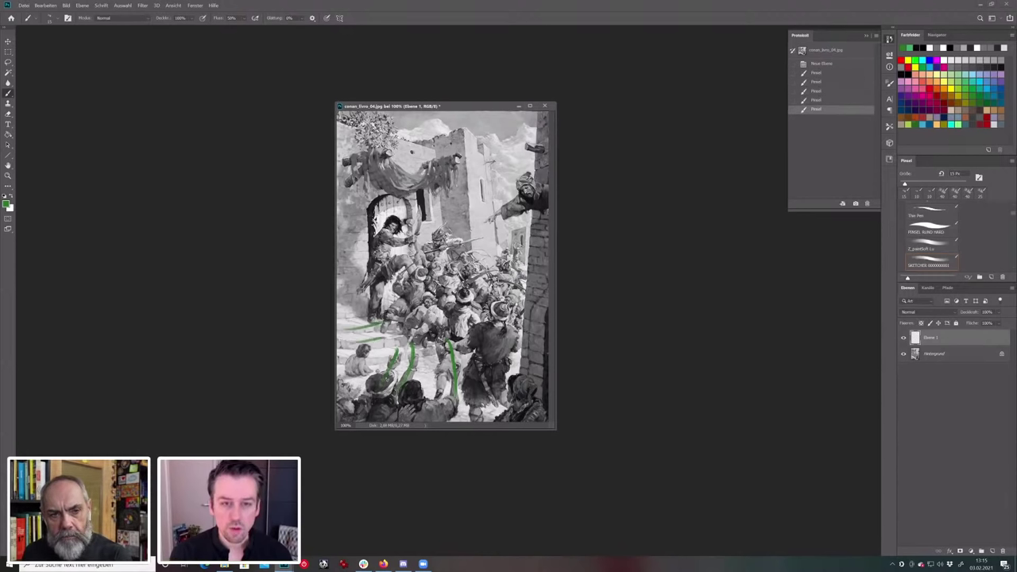
Trace the curve of the hanging cloth in green and add short directional strokes within the crowd using a smaller brush.
mouse_move(366, 164)
left_mouse_down()
mouse_move(413, 189)
mouse_move(442, 170)
mouse_move(477, 276)
mouse_move(424, 257)
mouse_move(466, 271)
mouse_move(447, 271)
mouse_move(481, 304)
left_mouse_up()
key("ctrl+z")
key("bracketleft")
key("bracketleft")
key("ctrl+plus")
left_click_drag(524, 352, 516, 356)
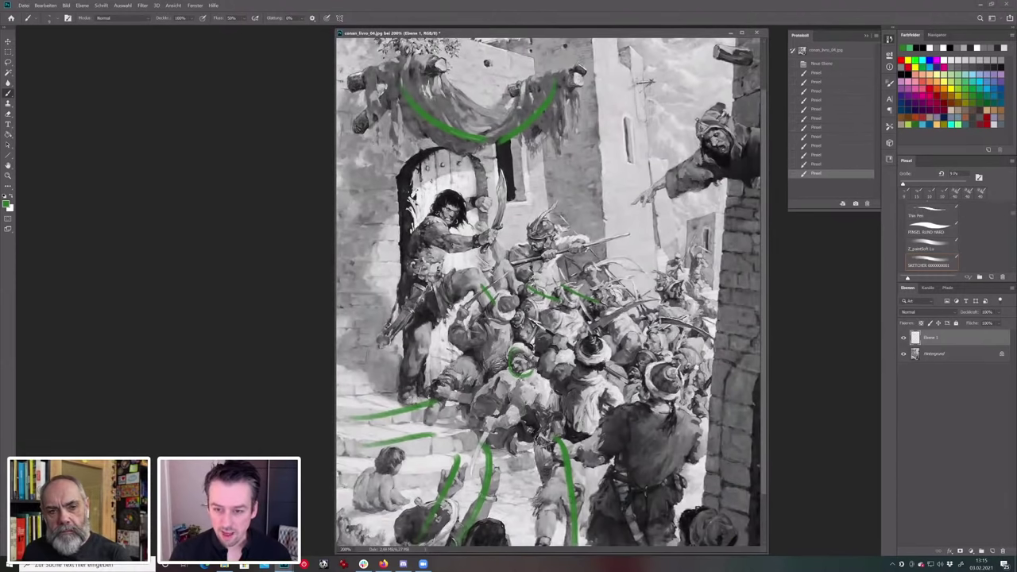
key("ctrl+z")
left_click_drag(626, 365, 637, 374)
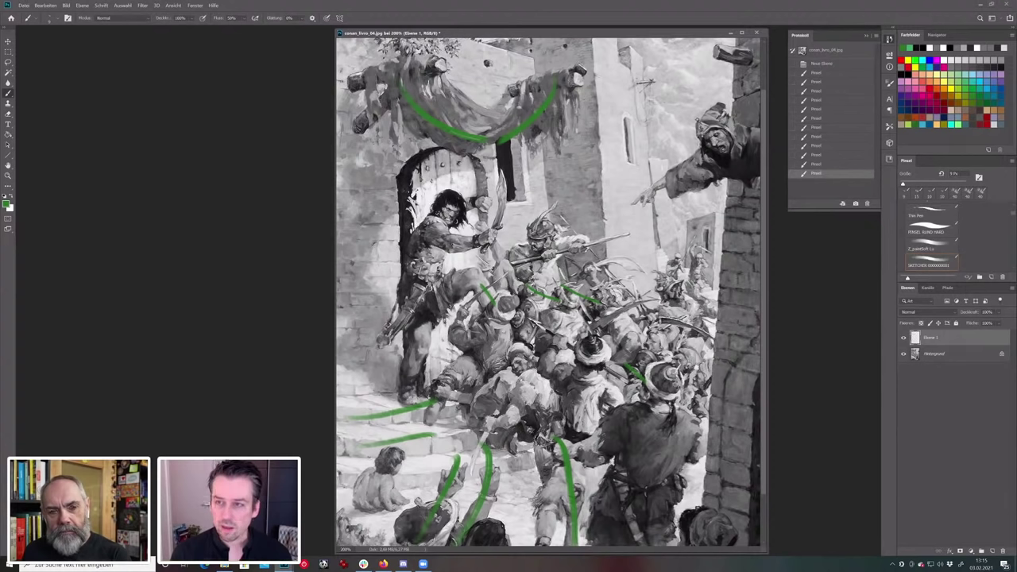
Draw a thin green stroke beneath the pointing man's arm and show the illustration at 100%.
left_click_drag(702, 142, 727, 150)
key("ctrl+z")
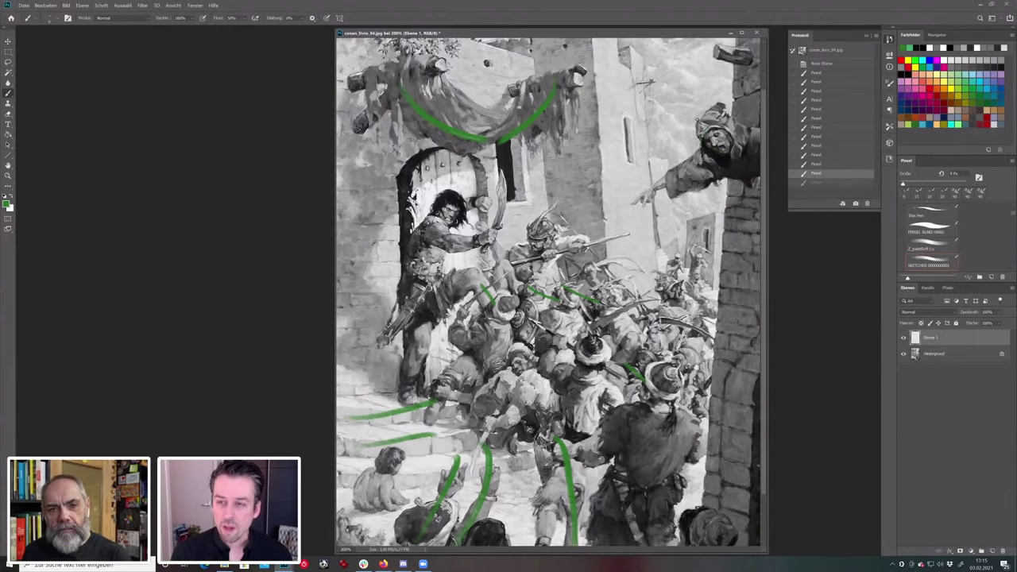
left_click(702, 139)
key("ctrl+z")
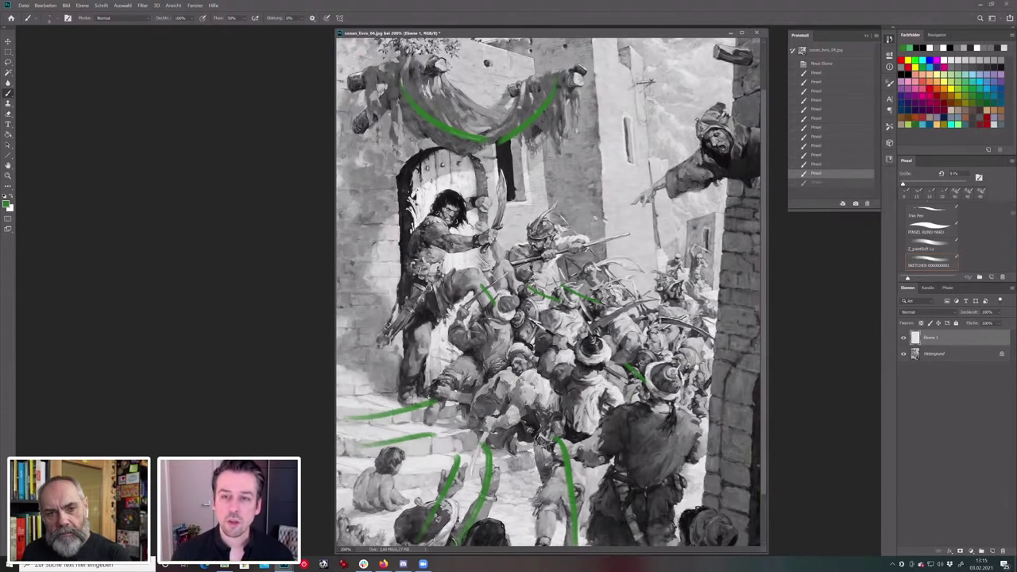
key("ctrl+minus")
left_click_drag(556, 355, 634, 397)
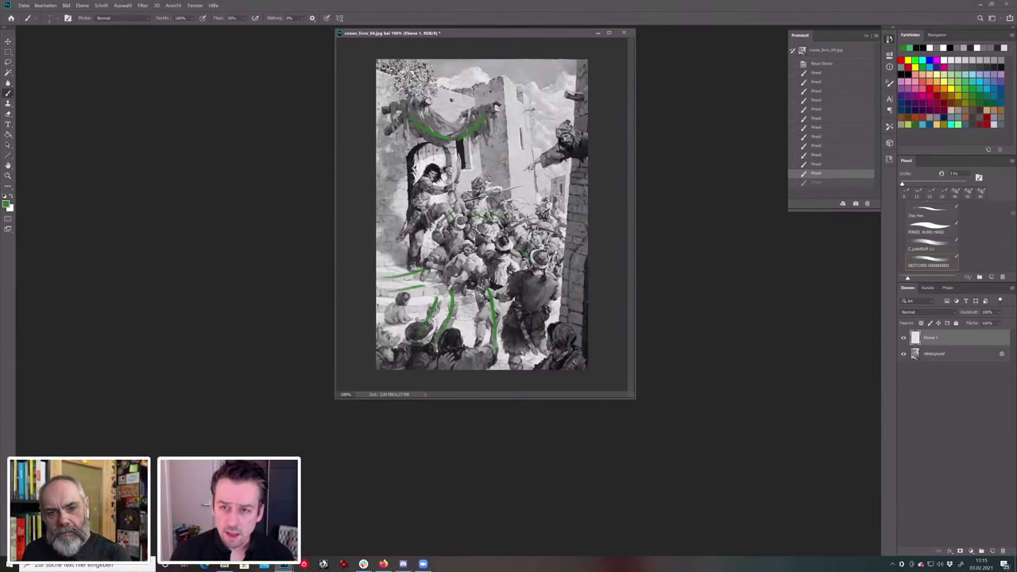
key("ctrl+shift+z")
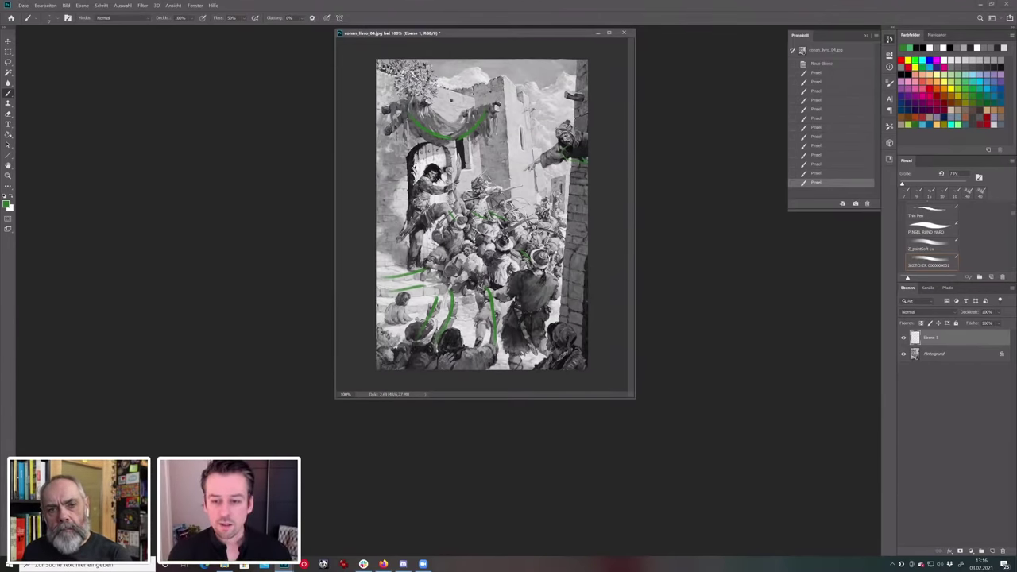
Try tracing the edge of the stone wall below the pointing man with a 20 px green brush and undo it.
key("]")
key("]")
key("]")
mouse_move(546, 322)
left_mouse_down()
mouse_move(558, 321)
mouse_move(569, 175)
left_mouse_up()
key("ctrl+z")
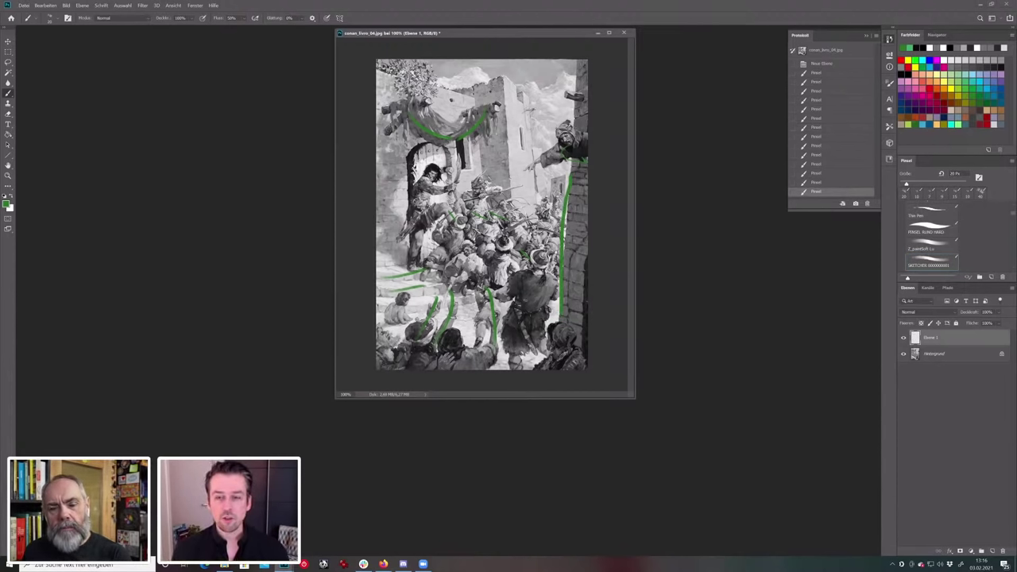
key("ctrl+z")
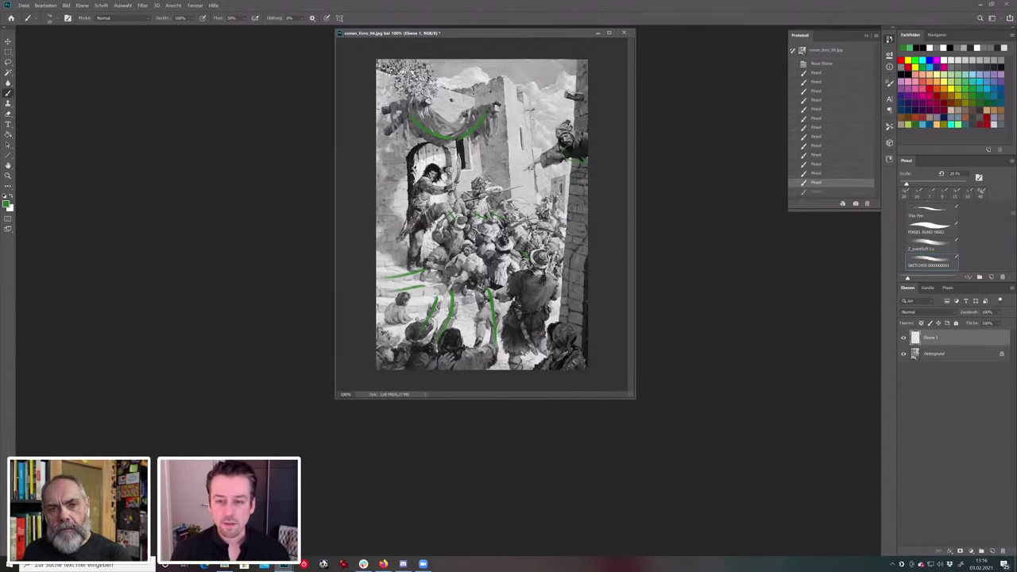
left_click_drag(561, 309, 576, 60)
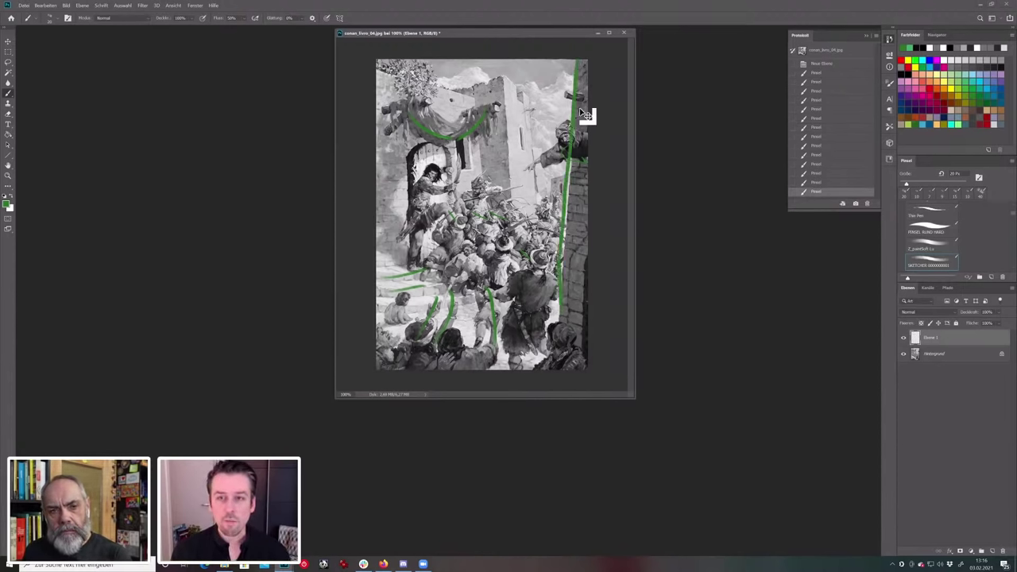
key("ctrl+z")
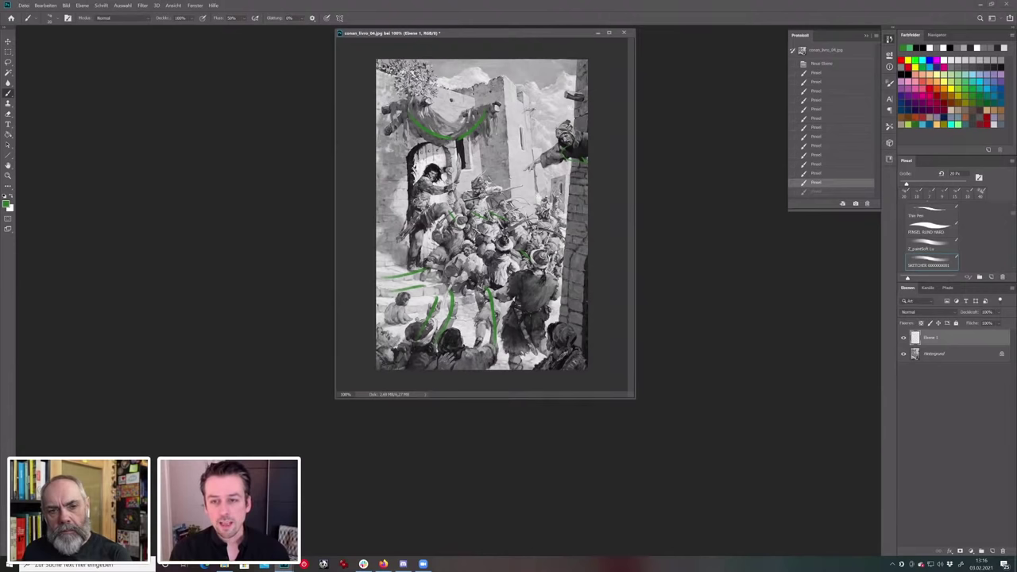
key("ctrl+shift+z")
key("ctrl+z")
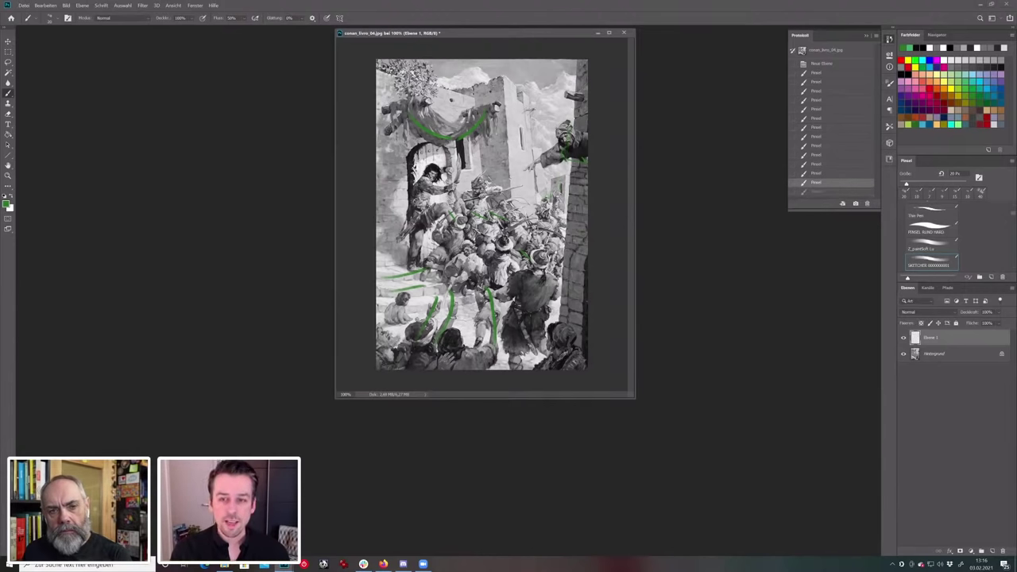
Try green strokes over the crowd, along the wall beam and towards the swordsman, and undo each one.
mouse_move(560, 208)
left_mouse_down()
mouse_move(565, 153)
mouse_move(511, 184)
left_mouse_up()
key("ctrl+z")
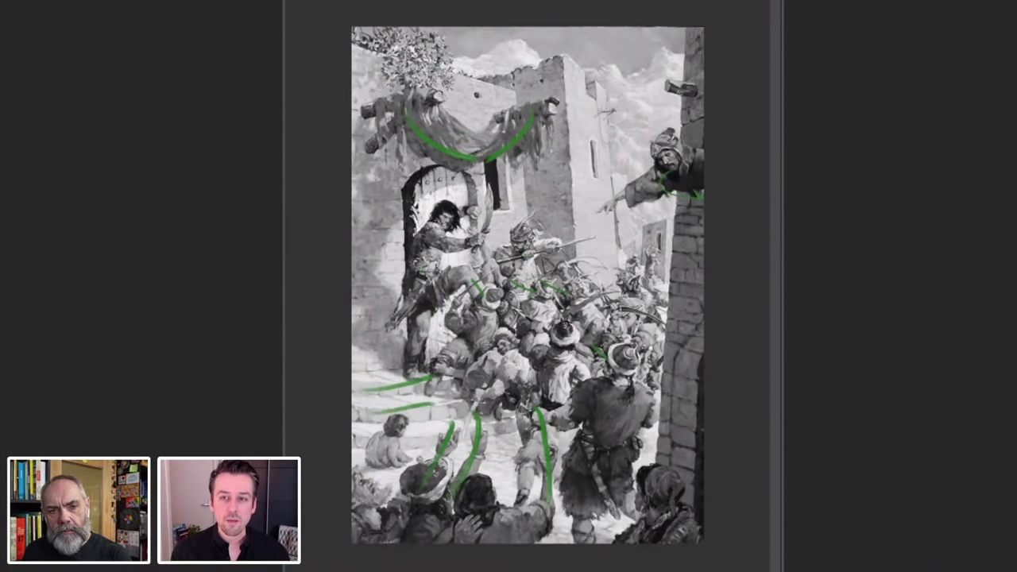
left_click_drag(649, 87, 683, 90)
key("ctrl+z")
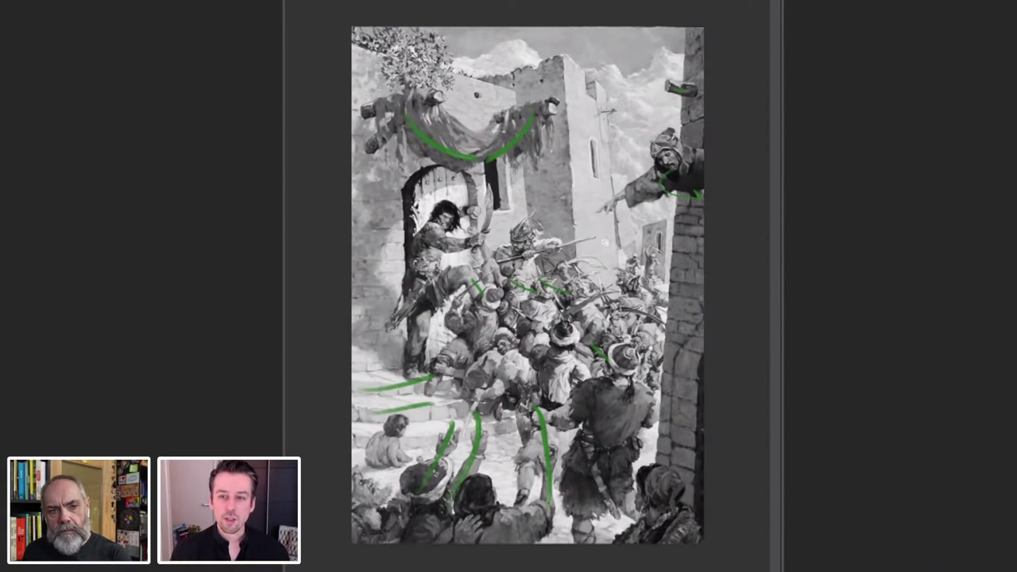
mouse_move(566, 276)
left_mouse_down()
mouse_move(598, 284)
mouse_move(671, 131)
mouse_move(669, 97)
mouse_move(567, 88)
mouse_move(488, 182)
left_mouse_up()
key("ctrl+z")
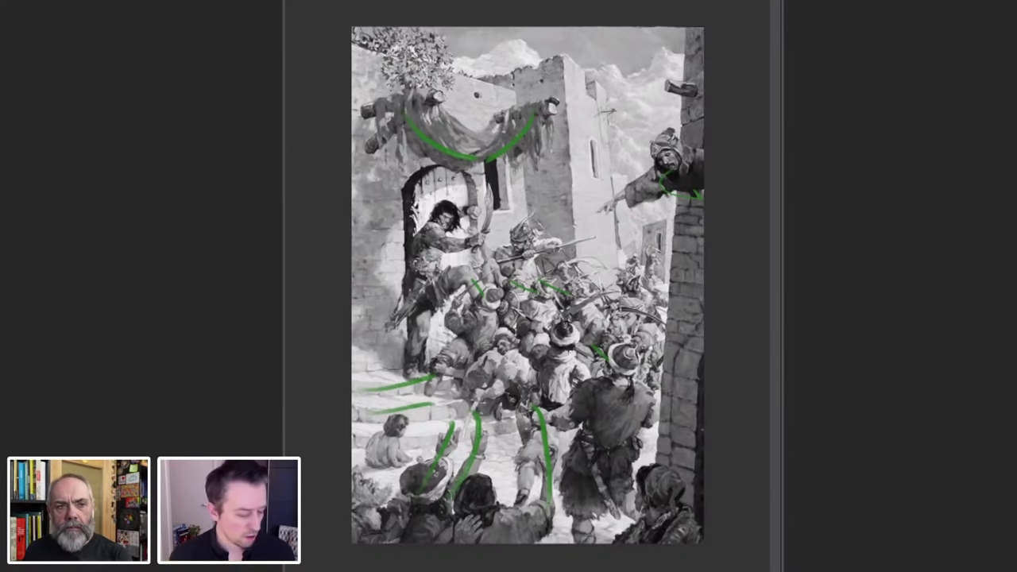
Examine the crowd illustration's composition close up and at reduced size, and return it to 100%.
key("ctrl+plus")
key("ctrl+plus")
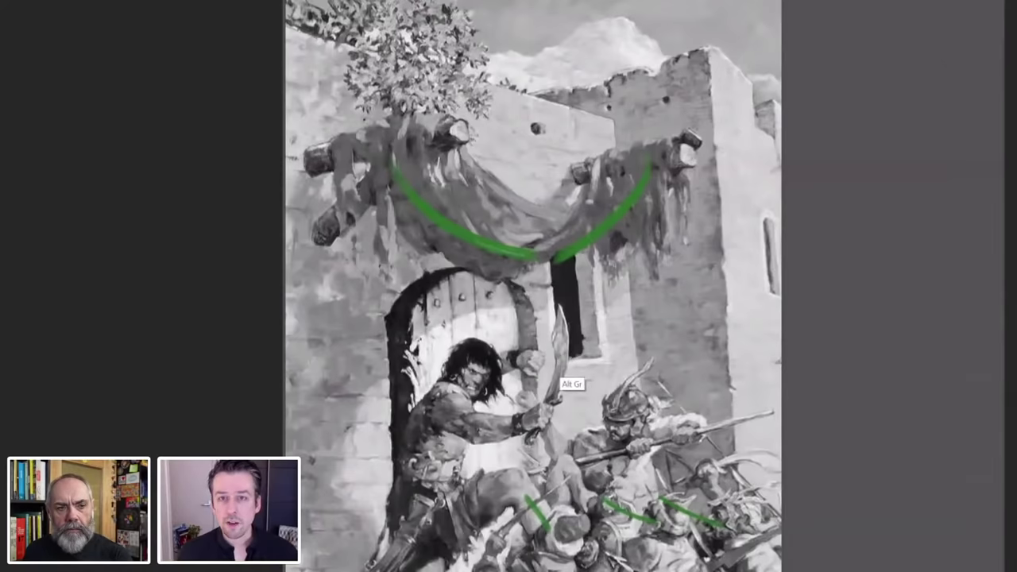
key("ctrl+minus")
key("ctrl+minus")
left_click_drag(458, 42, 415, 105)
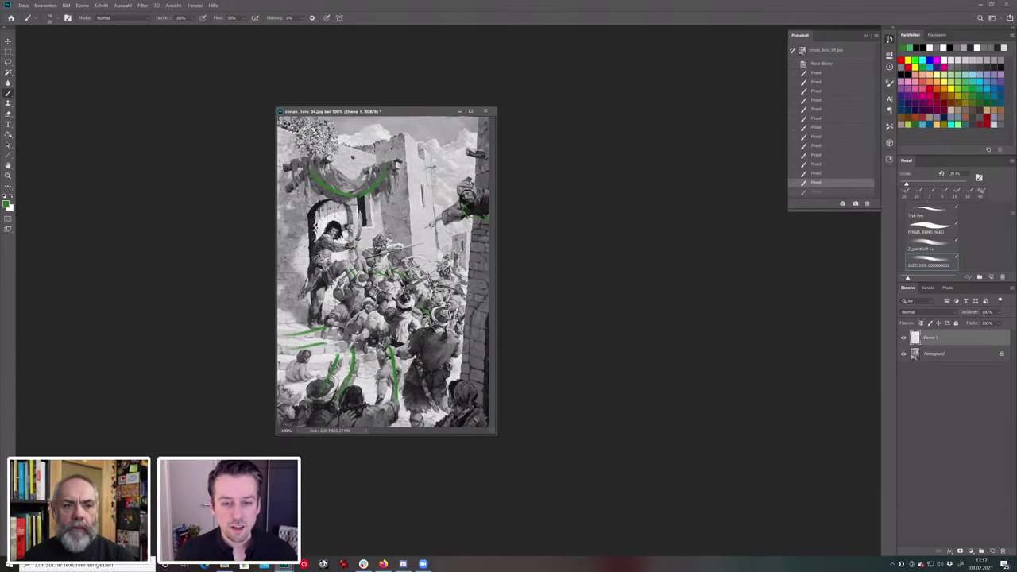
key("ctrl+plus")
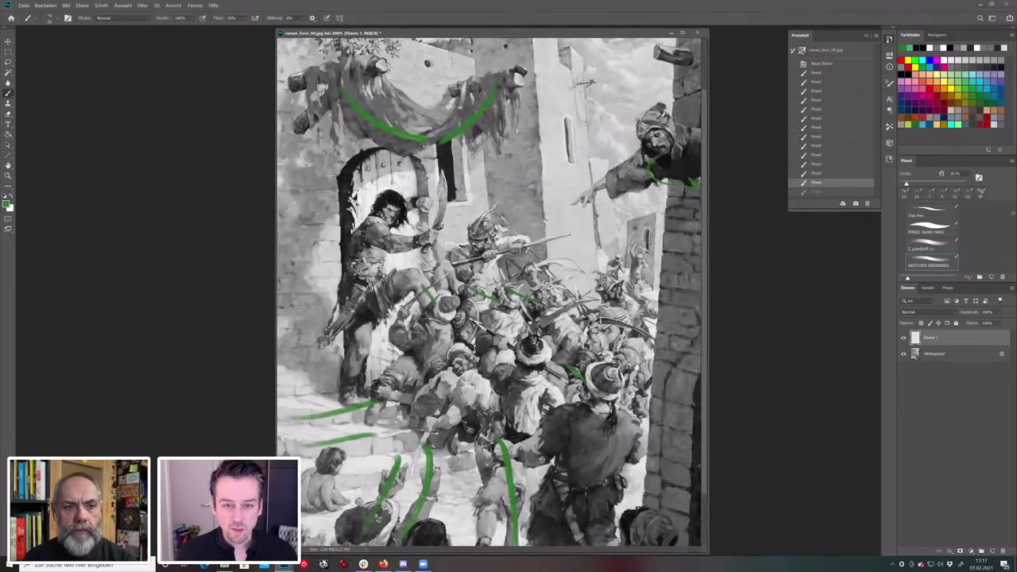
left_click_drag(506, 177, 475, 198)
key("ctrl+z")
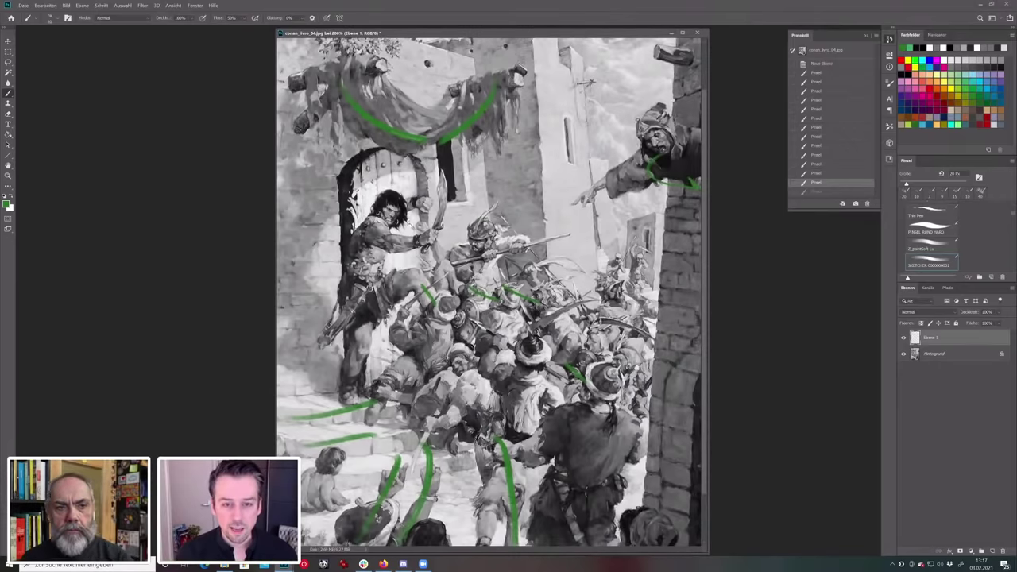
key("ctrl+minus")
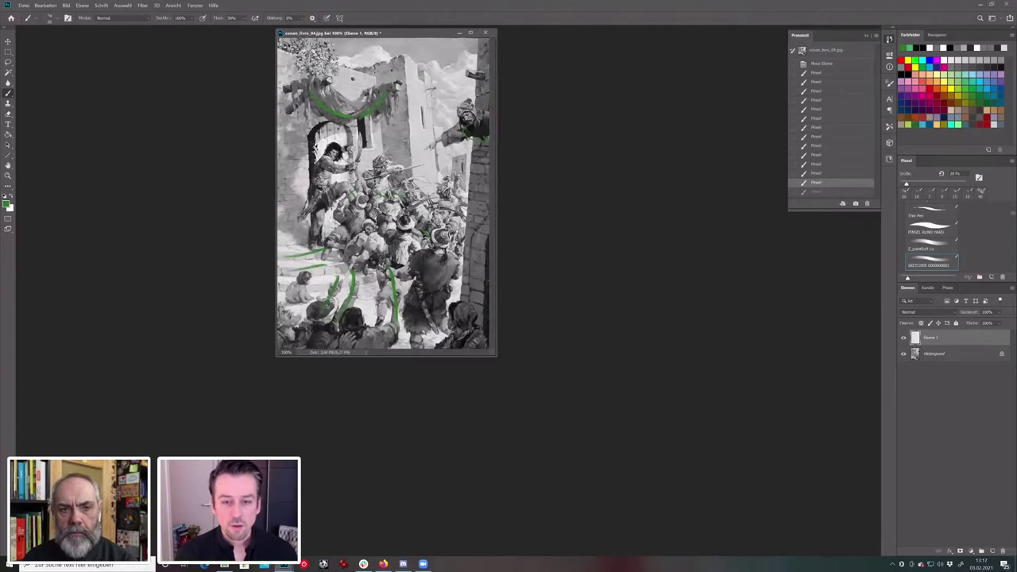
left_click_drag(496, 356, 521, 385)
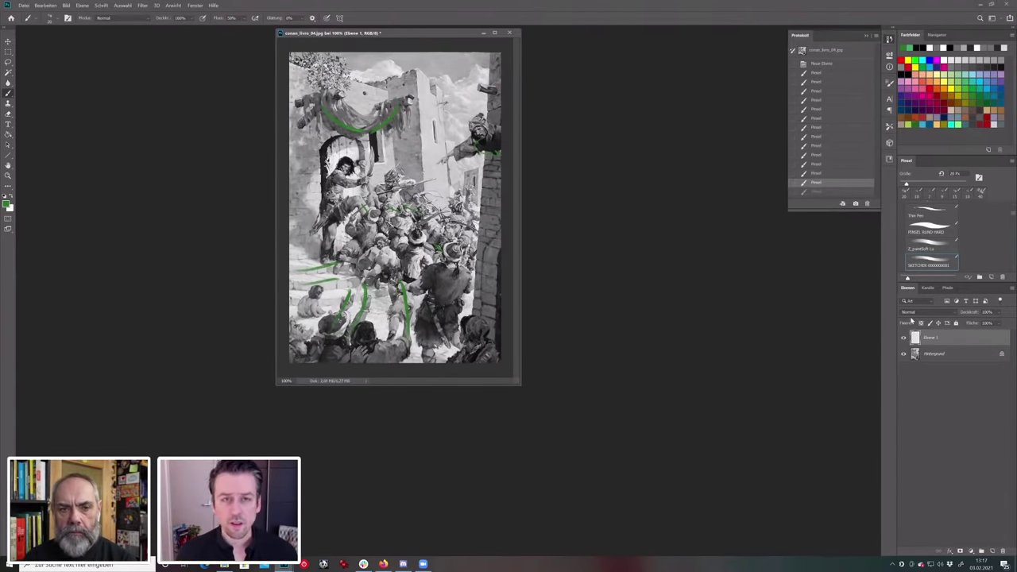
key("ctrl+minus")
left_click_drag(367, 33, 219, 95)
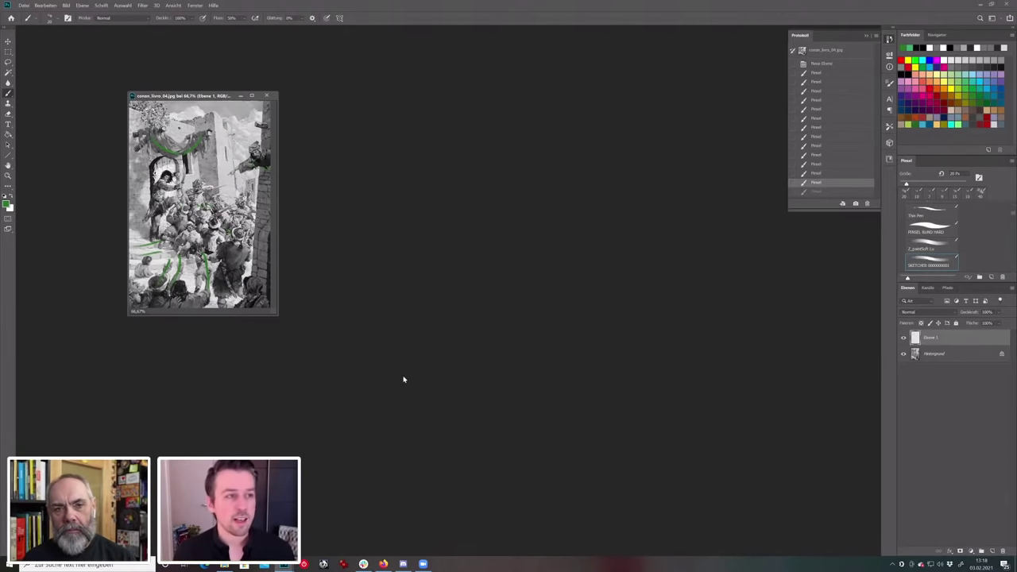
key("ctrl+plus")
key("ctrl+plus")
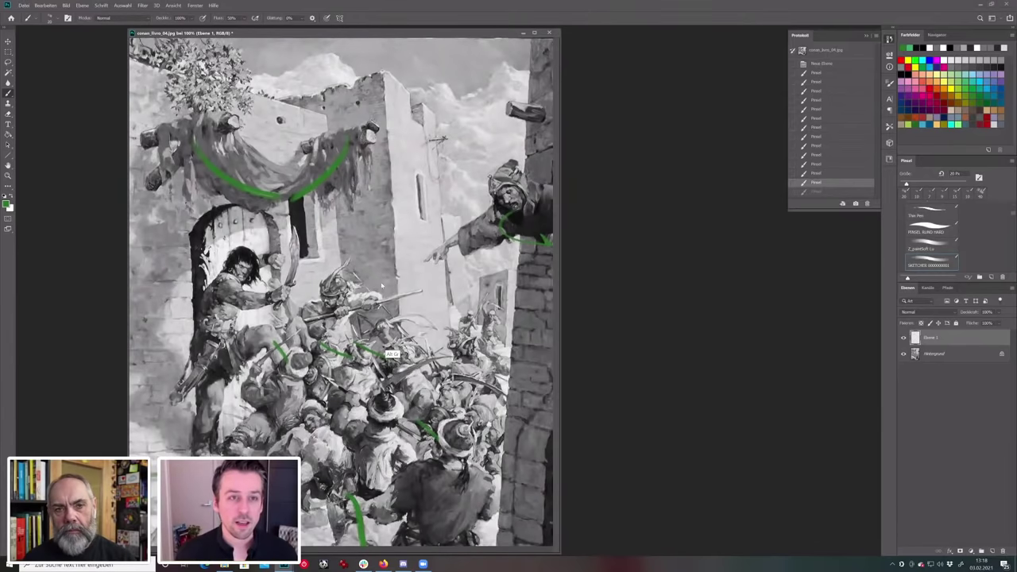
key("ctrl+minus")
left_click_drag(276, 33, 275, 71)
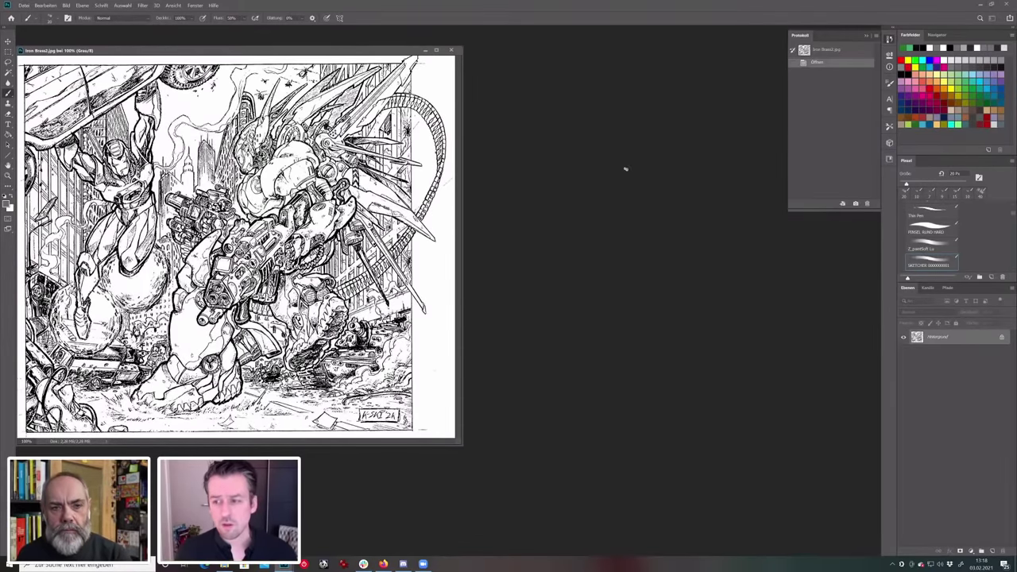
Move the Iron Brass2.jpg drawing towards the middle of the workspace and add a new layer to it.
left_click_drag(378, 50, 561, 54)
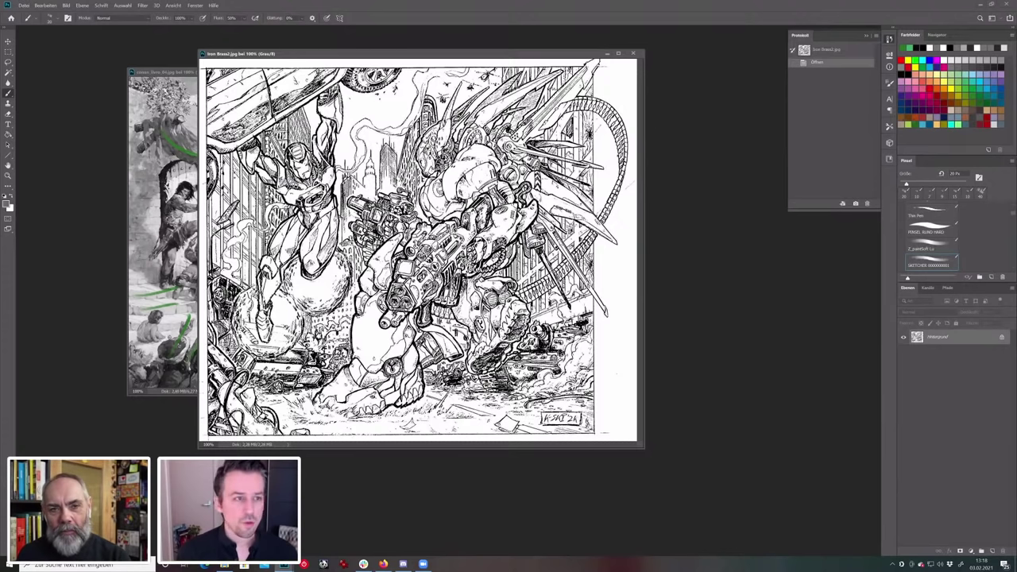
left_click(992, 551)
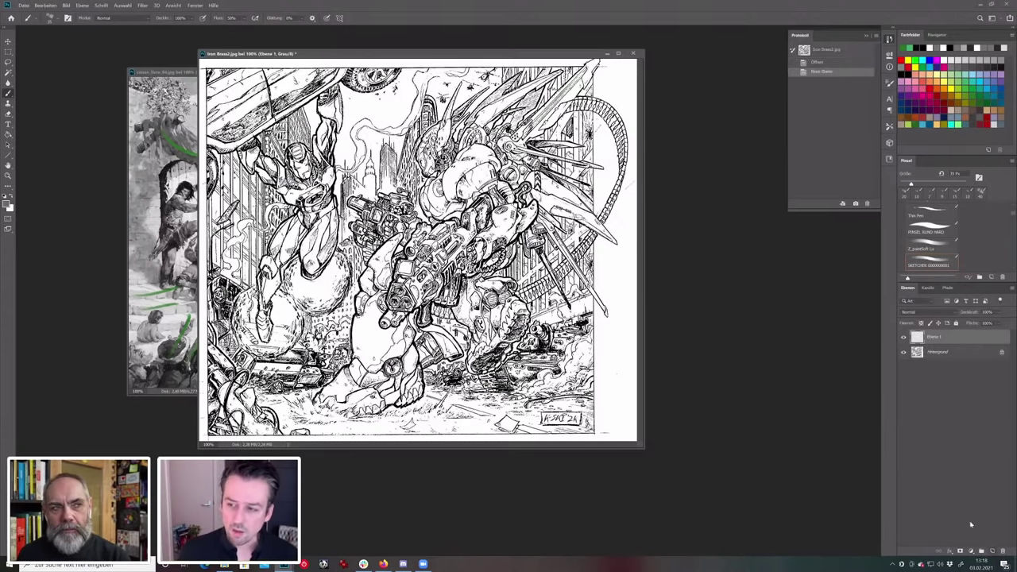
Try brush strokes along the hanging hero's raised arms and undo both.
left_click_drag(336, 102, 298, 187)
left_click_drag(264, 147, 298, 190)
key("ctrl+z")
key("ctrl+z")
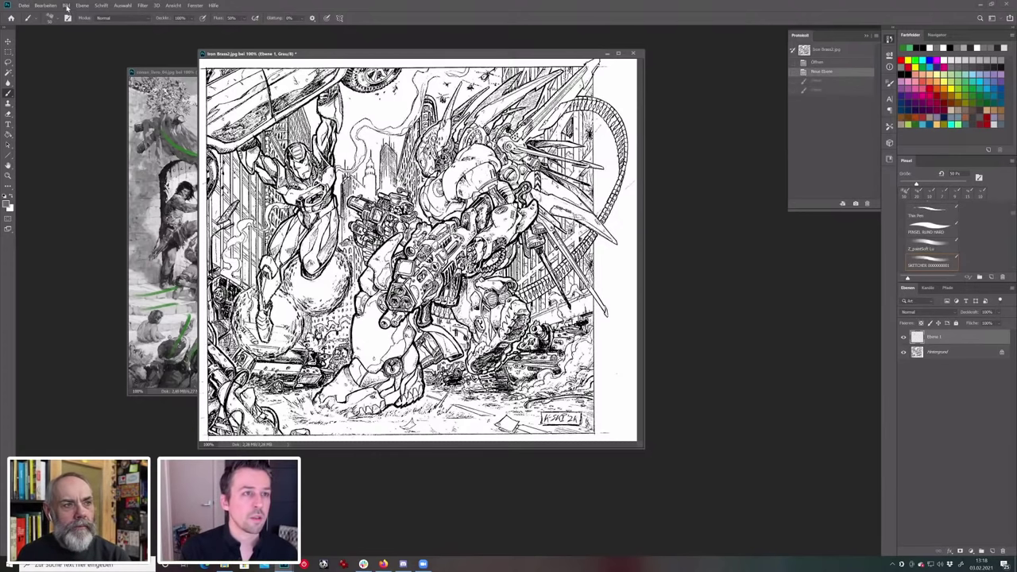
Convert the drawing from grayscale to RGB colour without flattening its layers.
left_click(67, 5)
mouse_move(125, 13)
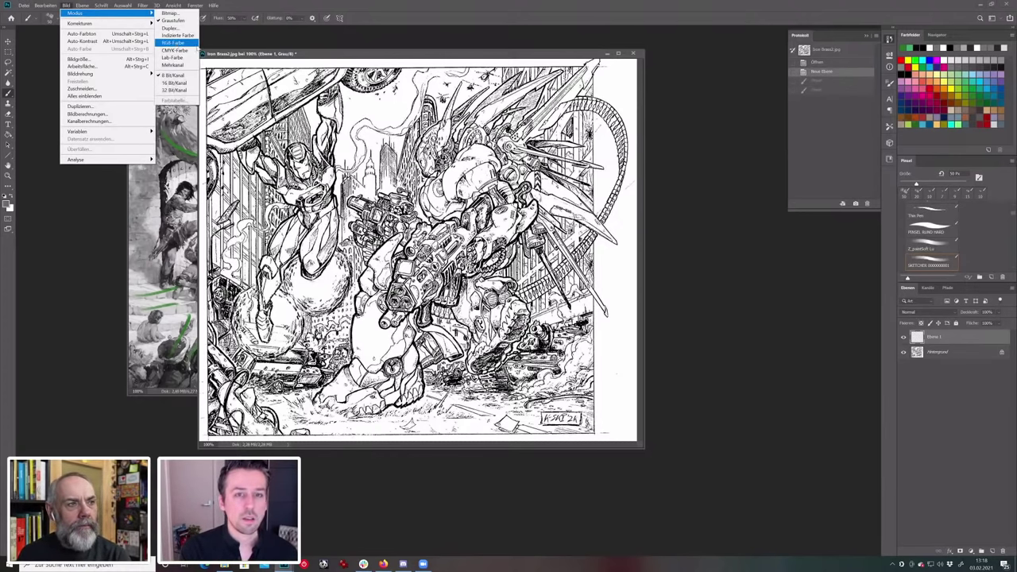
left_click(175, 43)
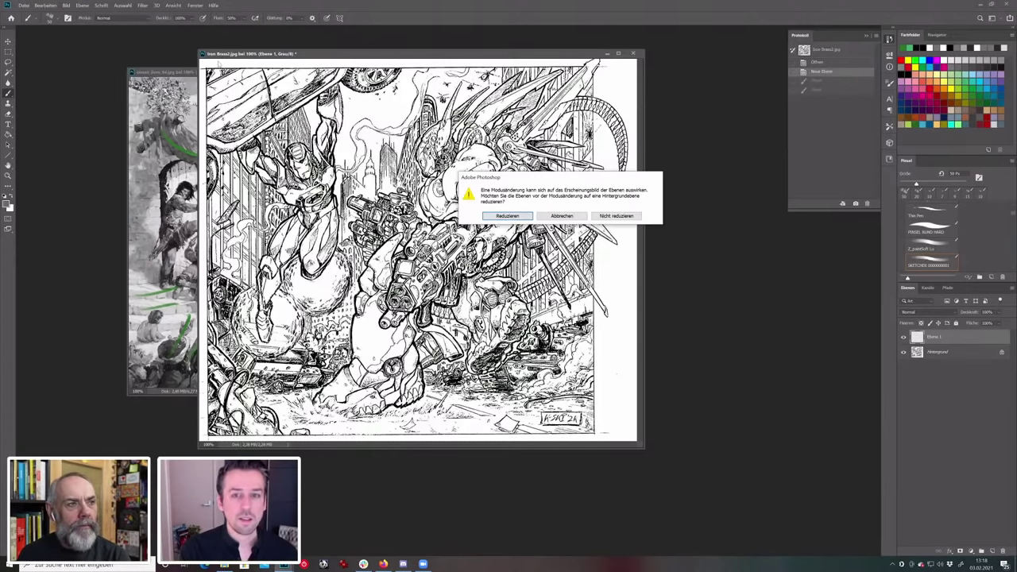
left_click(611, 216)
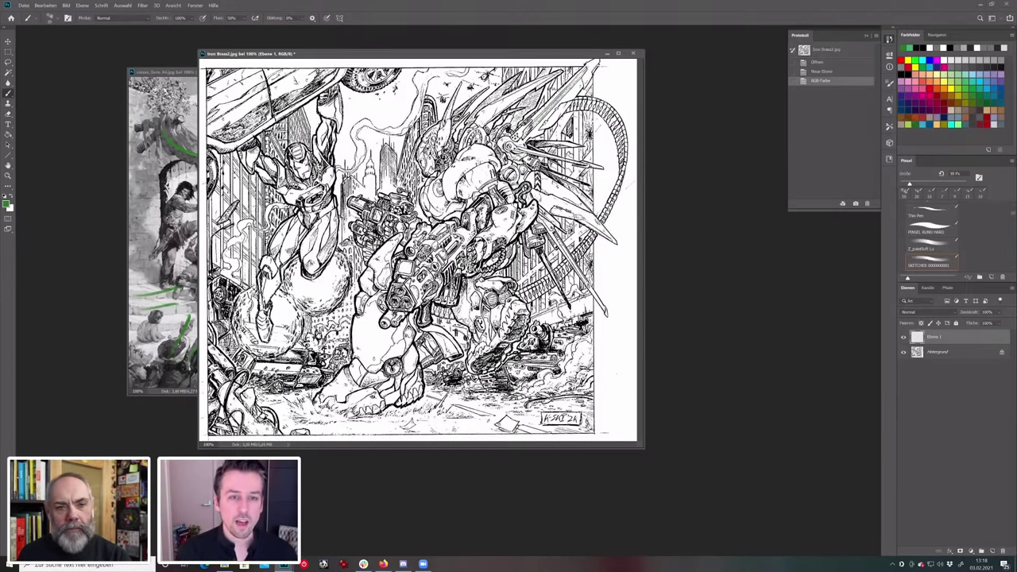
Try outlining the hanging hero's head, arms and legs in green, and undo all the strokes.
left_click_drag(318, 167, 315, 162)
left_click_drag(337, 97, 322, 219)
mouse_move(258, 155)
left_mouse_down()
mouse_move(296, 210)
mouse_move(255, 282)
mouse_move(323, 268)
mouse_move(337, 210)
left_mouse_up()
mouse_move(251, 135)
left_mouse_down()
mouse_move(264, 162)
mouse_move(357, 68)
left_mouse_up()
left_click_drag(343, 105, 382, 93)
key("ctrl+z")
key("ctrl+z")
key("ctrl+z")
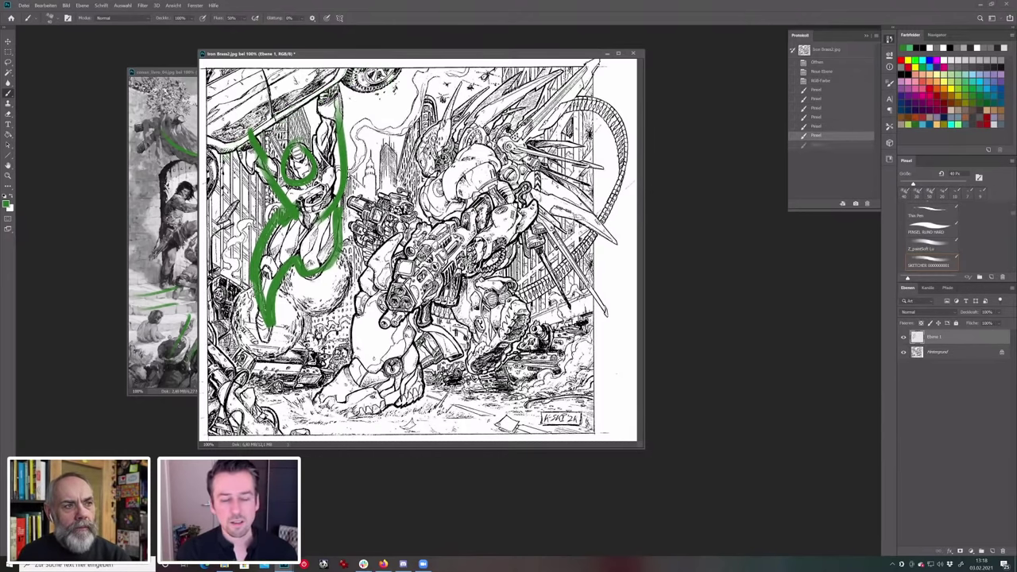
key("ctrl+z")
key("ctrl+z")
key("ctrl+z")
key("ctrl+z")
key("ctrl+z")
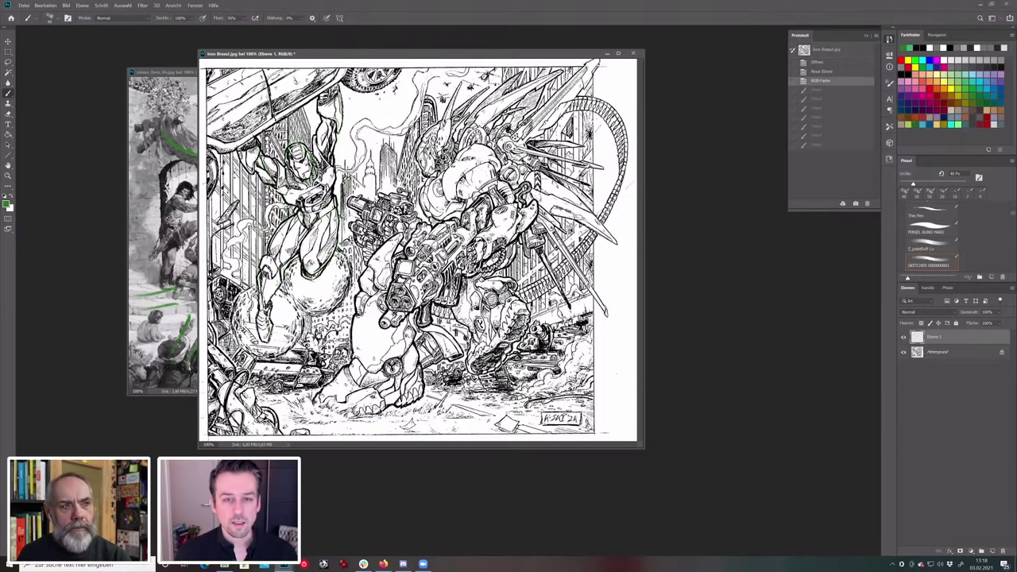
Revert the grey stroke made at the monster's head and convert the drawing to RGB colour without flattening its layers.
left_click_drag(432, 131, 425, 182)
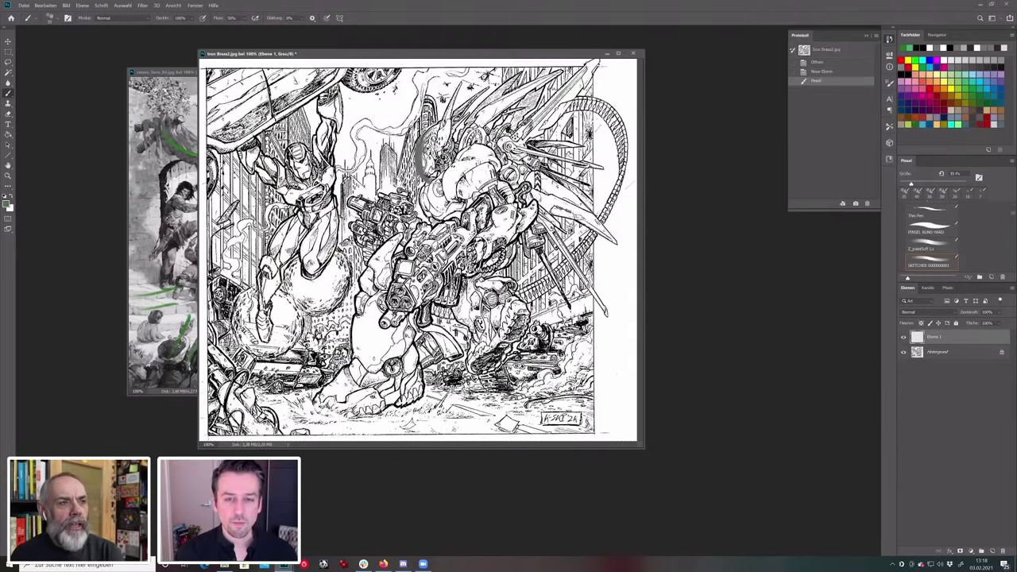
left_click(838, 72)
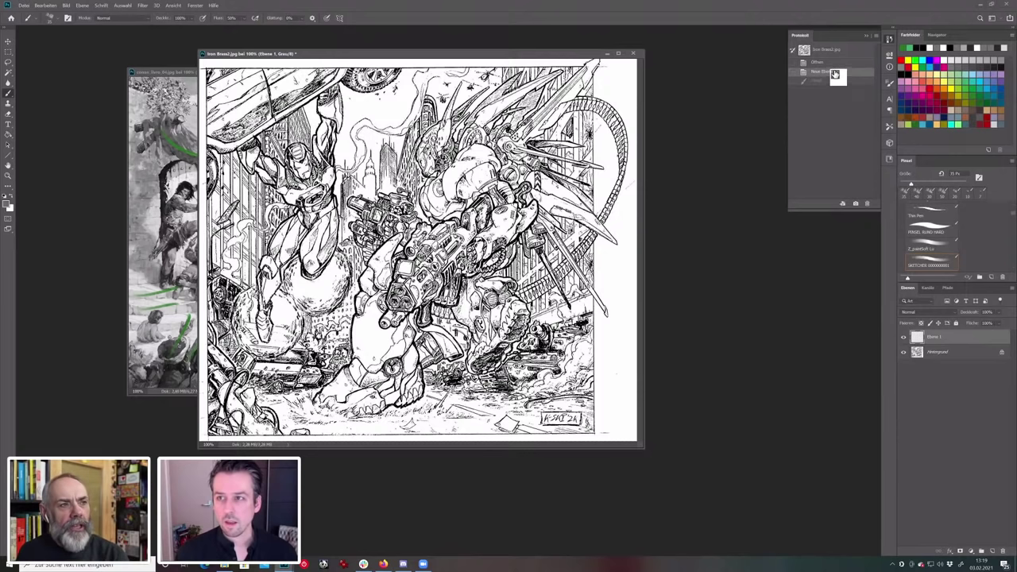
left_click(66, 5)
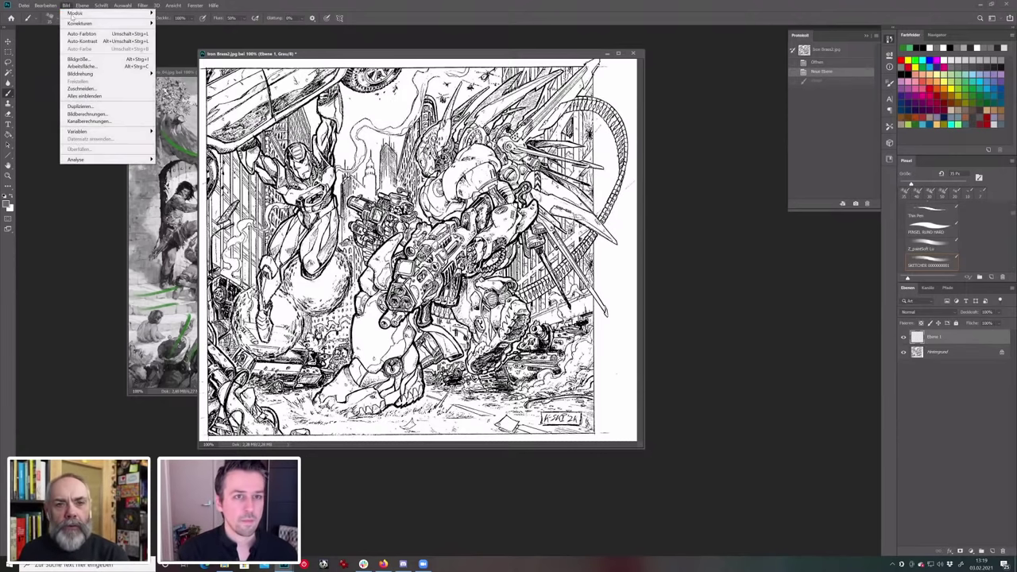
mouse_move(74, 15)
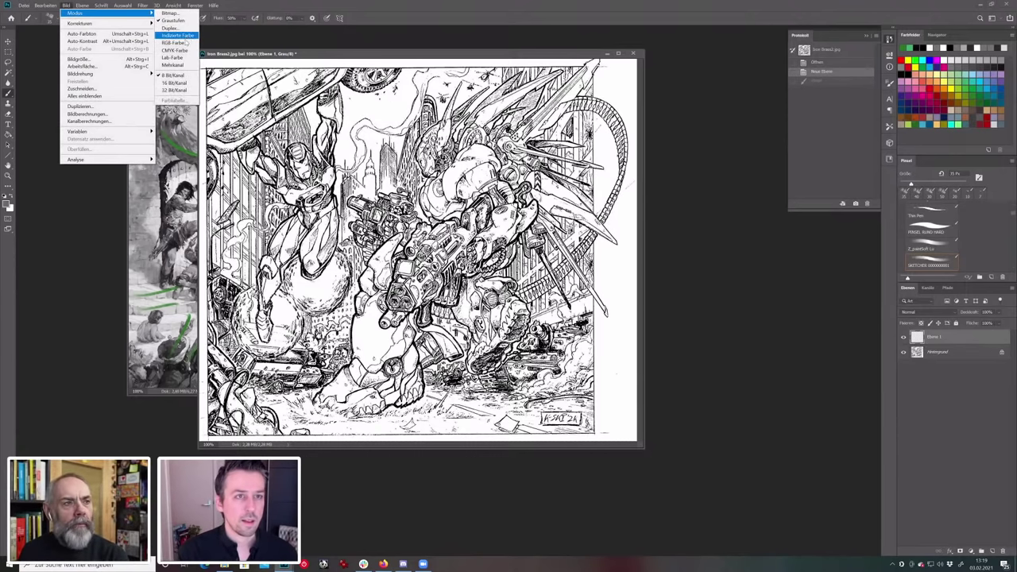
left_click(175, 42)
left_click(616, 215)
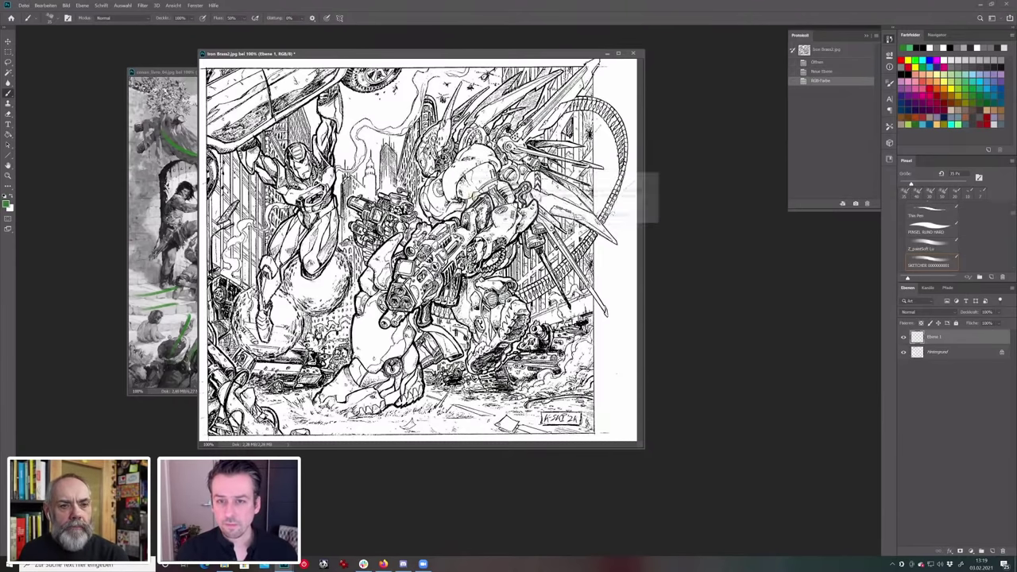
Trace the monster's head and rounded shoulder in green, redoing the shoulder with a smaller brush.
left_click_drag(420, 143, 421, 179)
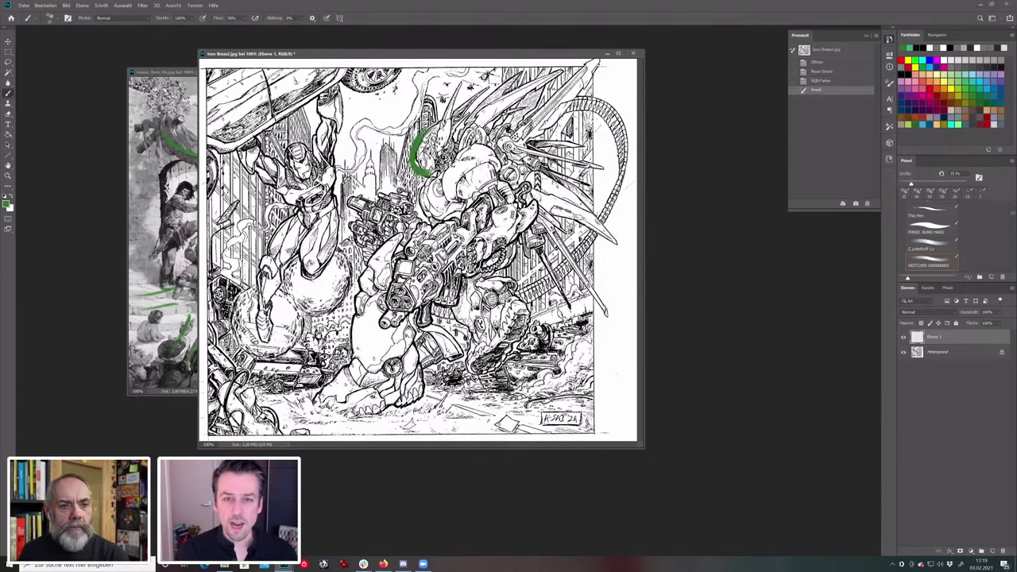
left_click_drag(450, 144, 421, 181)
left_click_drag(471, 156, 459, 220)
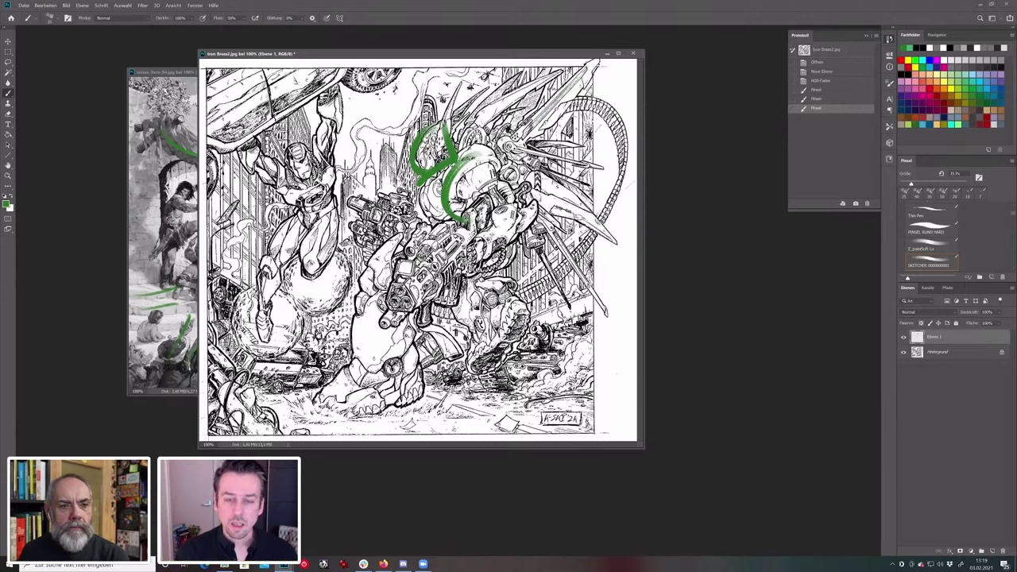
key("ctrl+z")
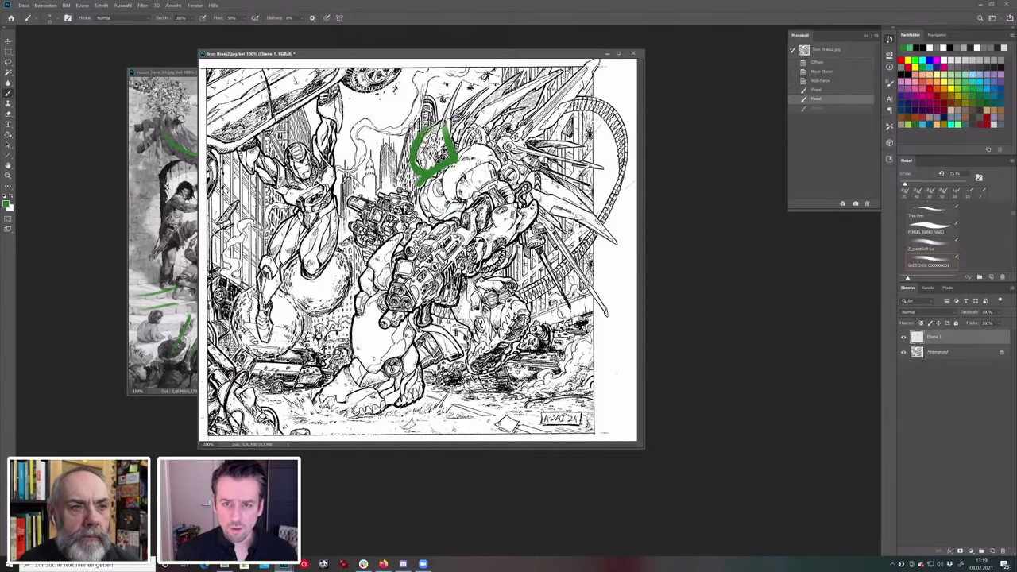
mouse_move(491, 151)
left_mouse_down()
mouse_move(455, 153)
mouse_move(450, 208)
left_mouse_up()
left_click_drag(499, 172, 427, 219)
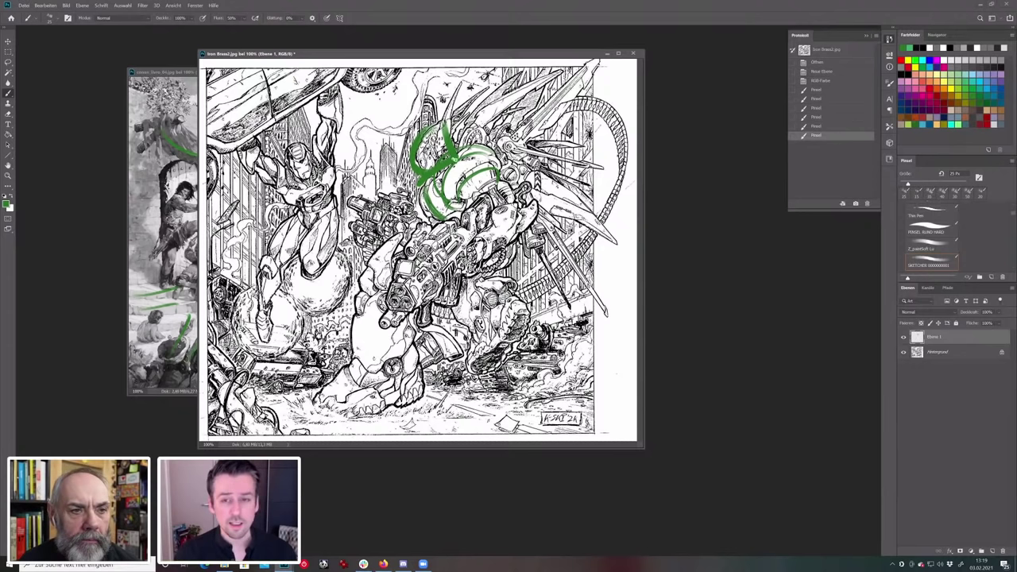
Outline the monster's gun arm, gun muzzle and legs with a 25 px green brush.
mouse_move(496, 175)
left_mouse_down()
mouse_move(513, 213)
mouse_move(377, 295)
left_mouse_up()
left_click_drag(491, 261, 488, 262)
left_click_drag(397, 305, 409, 304)
left_click_drag(396, 289, 411, 292)
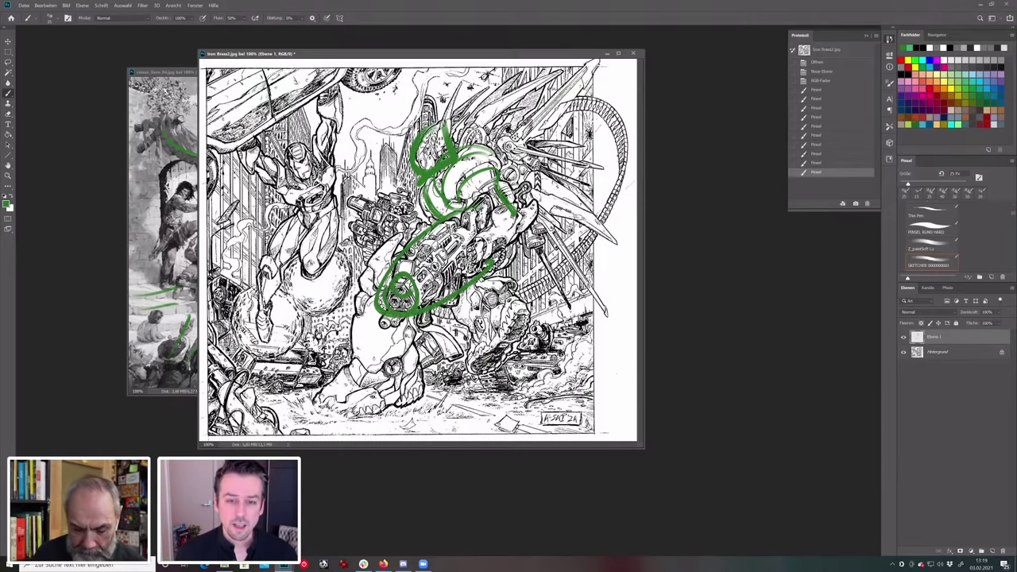
mouse_move(401, 234)
left_mouse_down()
mouse_move(358, 308)
mouse_move(415, 340)
mouse_move(325, 411)
left_mouse_up()
left_click_drag(367, 338, 324, 413)
mouse_move(456, 306)
left_mouse_down()
mouse_move(493, 373)
mouse_move(518, 291)
left_mouse_up()
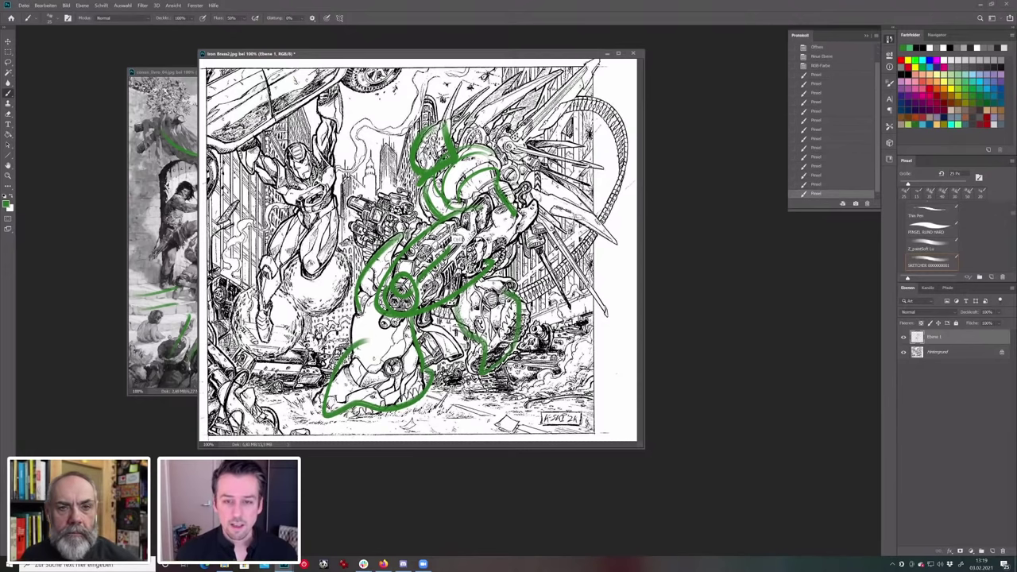
Undo all the green strokes tracing the monster's silhouette.
key("ctrl+z")
key("ctrl+z")
key("ctrl+z")
key("ctrl+z")
key("ctrl+z")
key("ctrl+z")
key("ctrl+z")
key("ctrl+z")
key("ctrl+z")
key("ctrl+z")
key("ctrl+z")
key("ctrl+z")
key("ctrl+z")
key("ctrl+z")
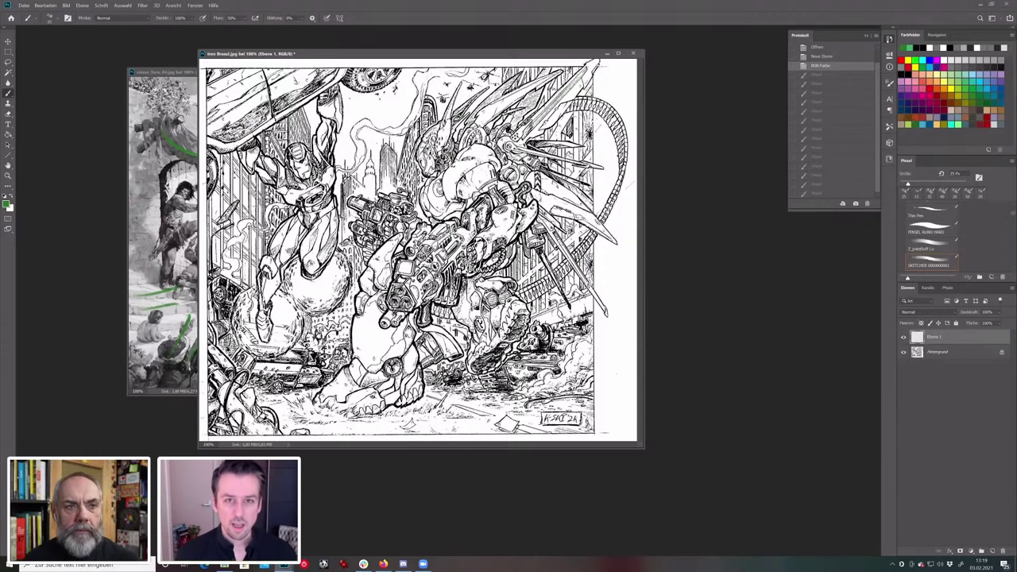
Shrink the drawing to 33.3%, place it beside the crowd illustration and outline the open sky between the two figures in green.
key("ctrl+minus")
key("ctrl+minus")
key("ctrl+minus")
key("ctrl+minus")
mouse_move(245, 53)
left_mouse_down()
mouse_move(483, 112)
mouse_move(500, 142)
left_mouse_up()
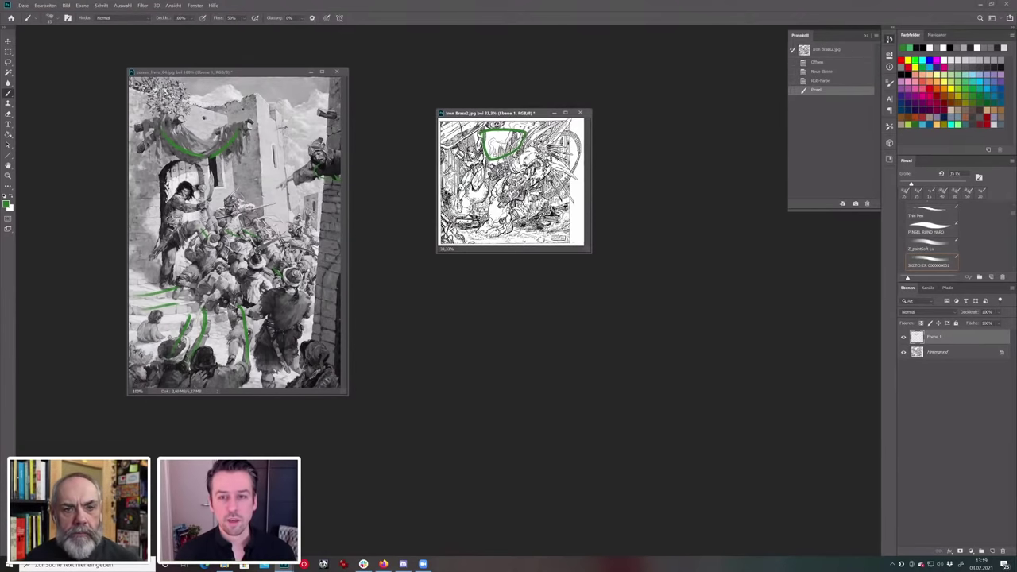
Enlarge the drawing to 66.7%, move it closer to the crowd illustration and undo the green outline around the sky.
key("ctrl+plus")
key("ctrl+plus")
key("ctrl+plus")
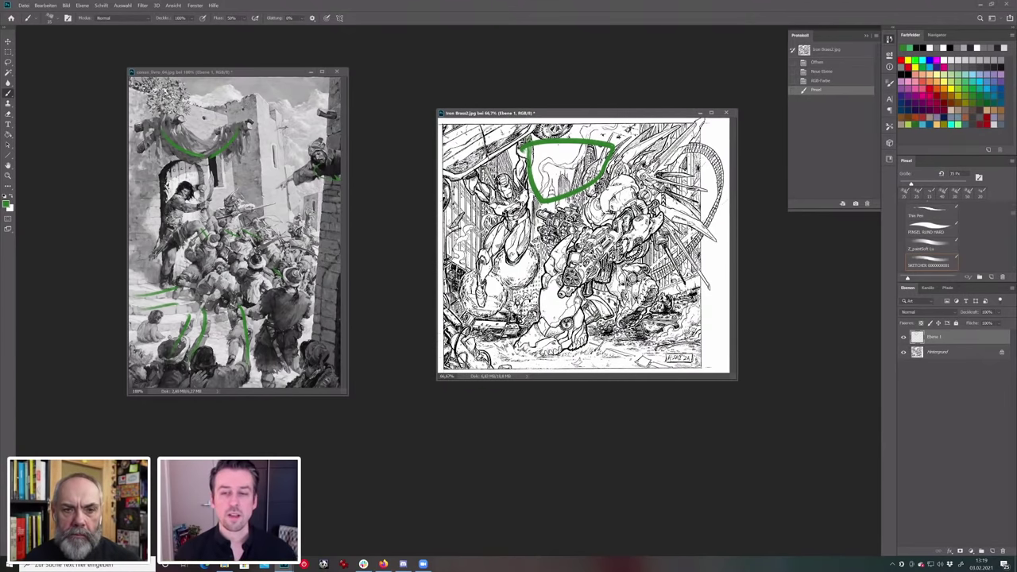
left_click_drag(583, 113, 535, 113)
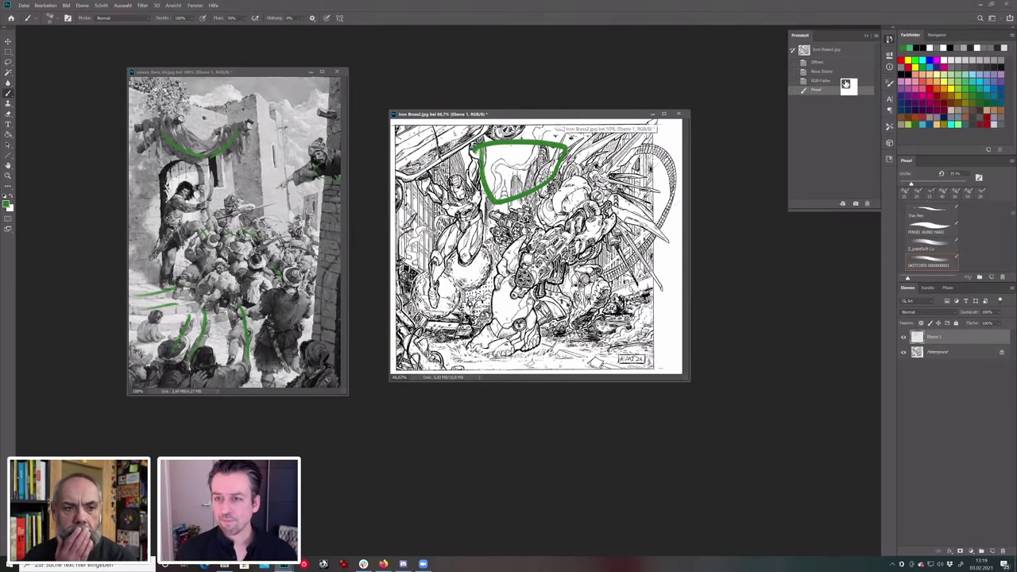
key("ctrl+z")
Inspect the small background crowd between the hero and the monster at 200%, and show the drawing at 100%.
left_click(9, 175)
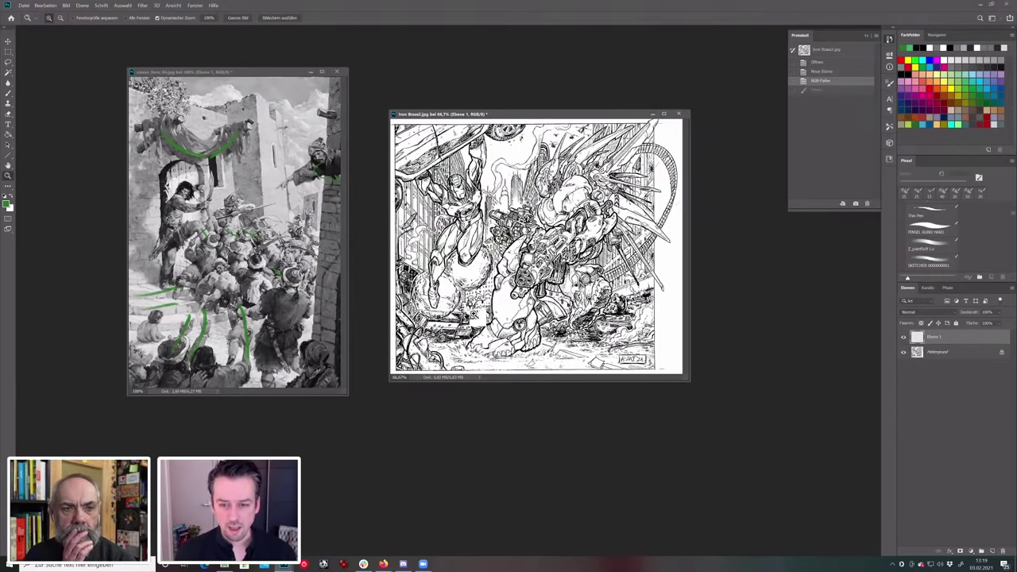
left_click(472, 322)
left_click(472, 322)
key("ctrl+plus")
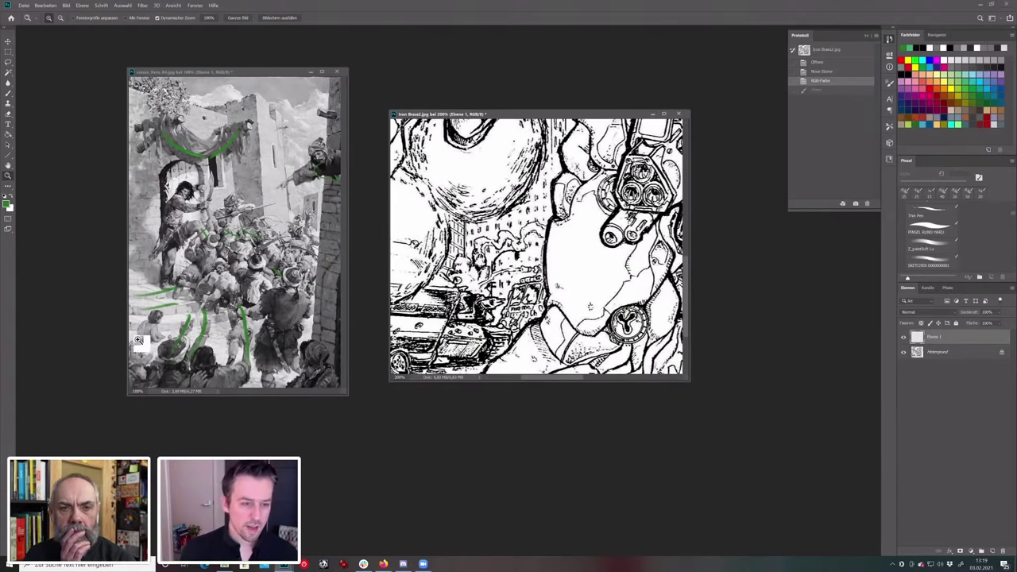
key("ctrl+1")
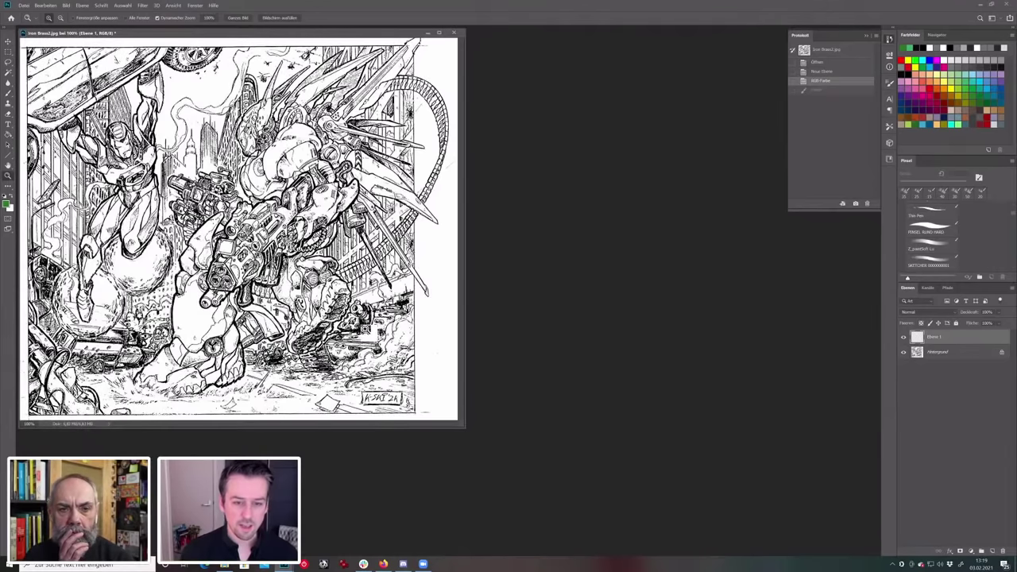
Inspect the small background figures beneath the monster in the ink drawing at 400%.
left_click(280, 358)
left_click(274, 350)
left_click(277, 328)
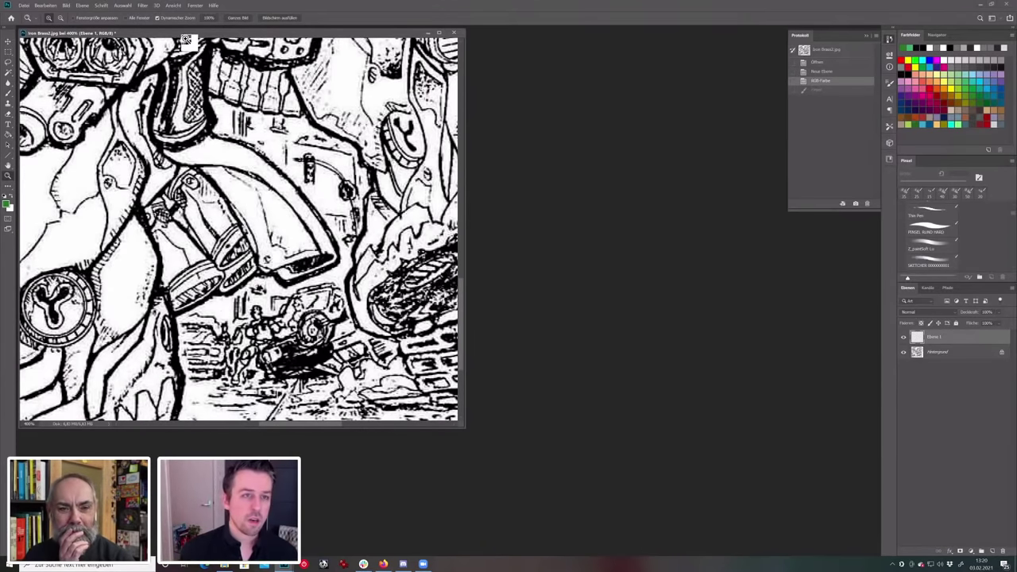
Shrink the ink drawing to 50% and move its window so it partly covers the crowd illustration.
key("ctrl+minus")
key("ctrl+minus")
key("ctrl+minus")
key("ctrl+minus")
key("ctrl+minus")
mouse_move(232, 58)
left_mouse_down()
mouse_move(315, 86)
mouse_move(570, 124)
mouse_move(548, 111)
left_mouse_up()
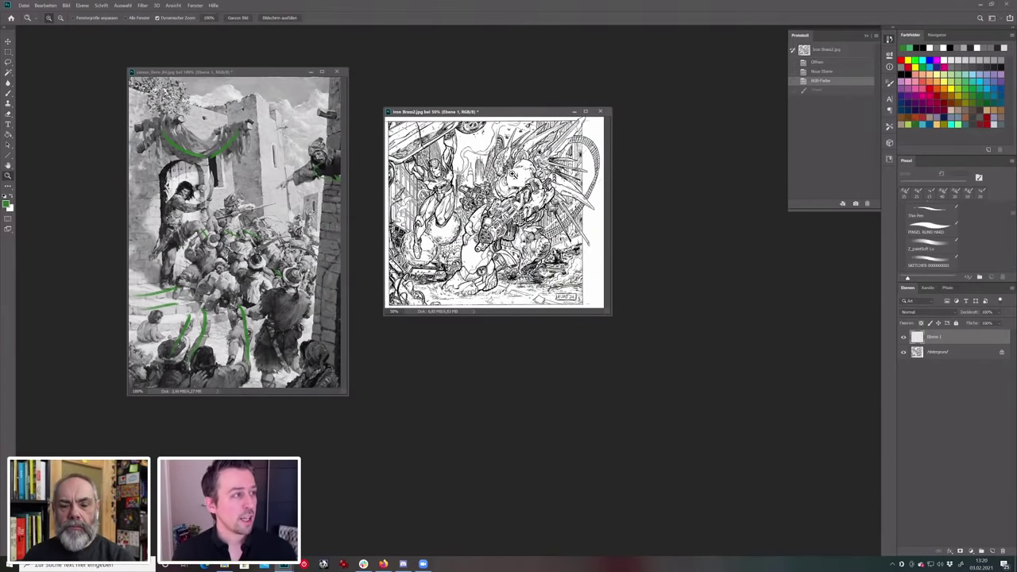
left_click_drag(426, 112, 116, 158)
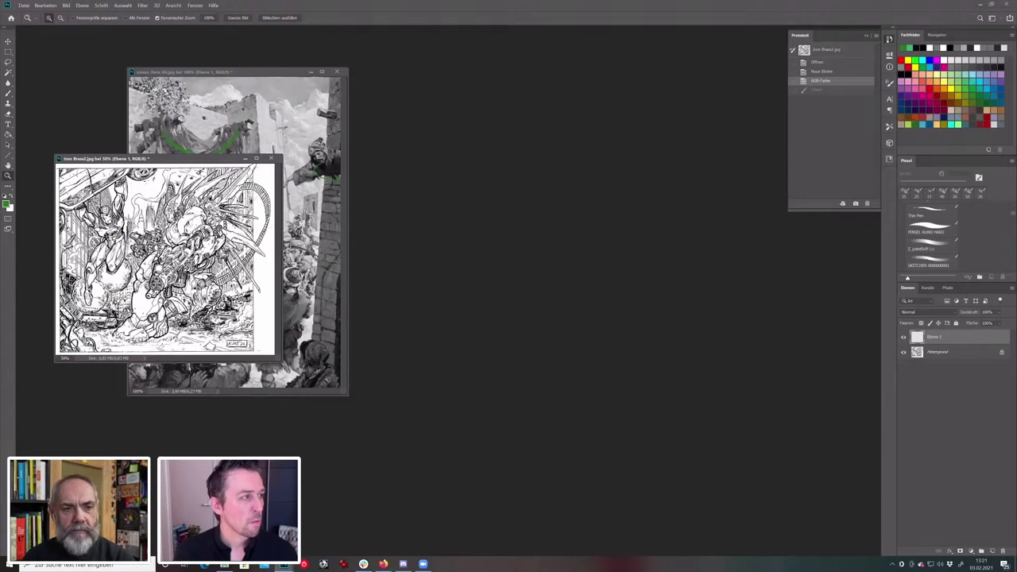
Open Fussball_Schalke_Sw.jpg in its own floating window and add a new layer above the background.
left_click_drag(296, 342, 506, 251)
left_click(527, 241)
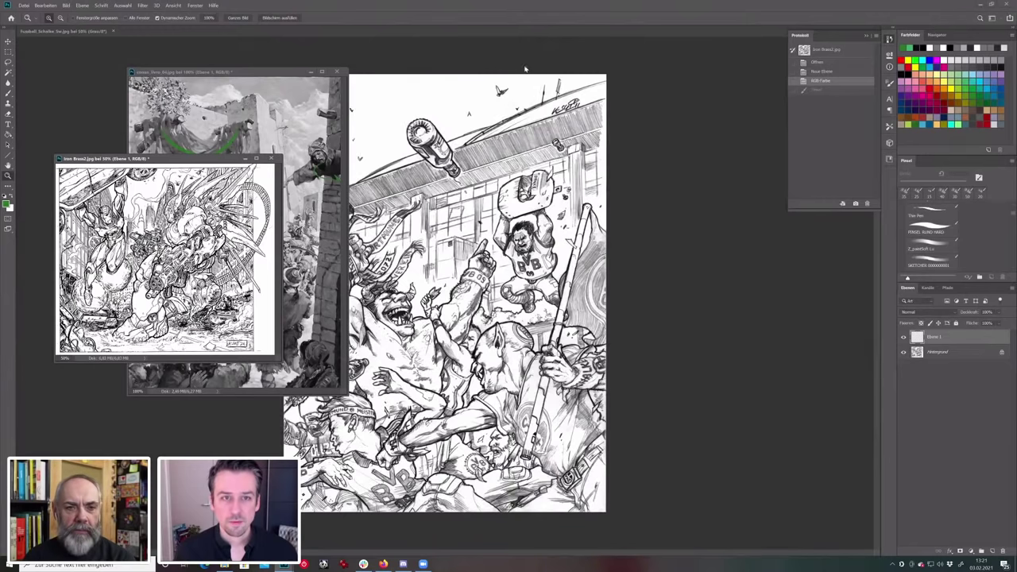
left_click_drag(283, 31, 275, 66)
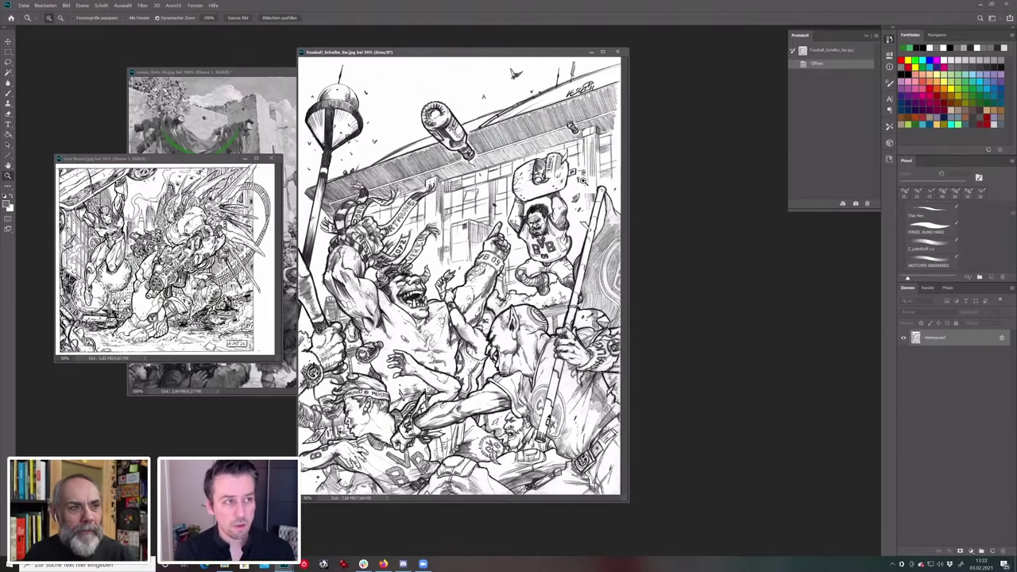
left_click(992, 550)
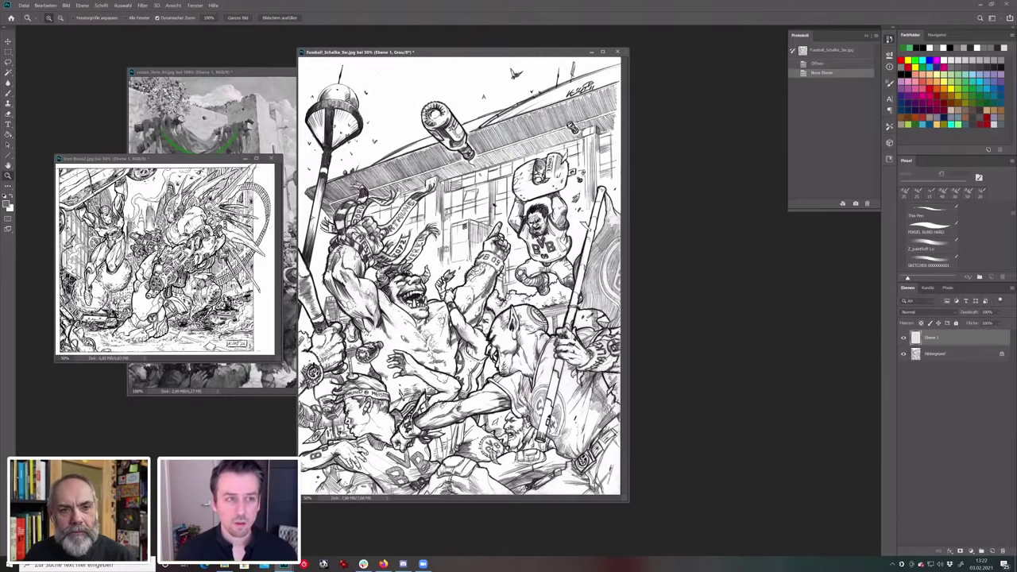
With the Brush tool, make single strokes over the shouting fan, the raised block and the area between them, undoing each one.
left_click(8, 92)
left_click_drag(367, 351, 438, 244)
key("ctrl+z")
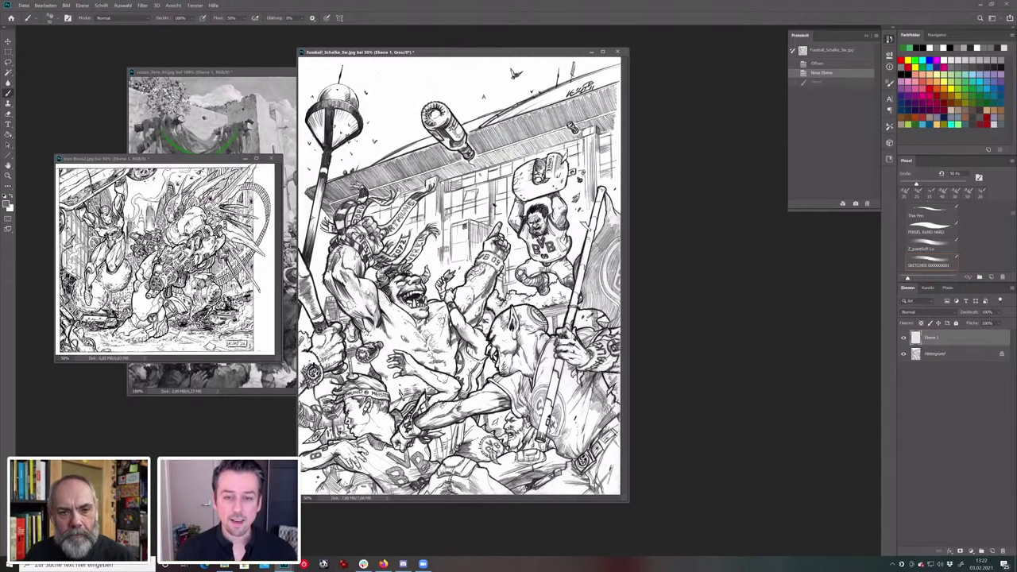
mouse_move(521, 186)
left_mouse_down()
mouse_move(520, 208)
mouse_move(566, 191)
left_mouse_up()
key("ctrl+z")
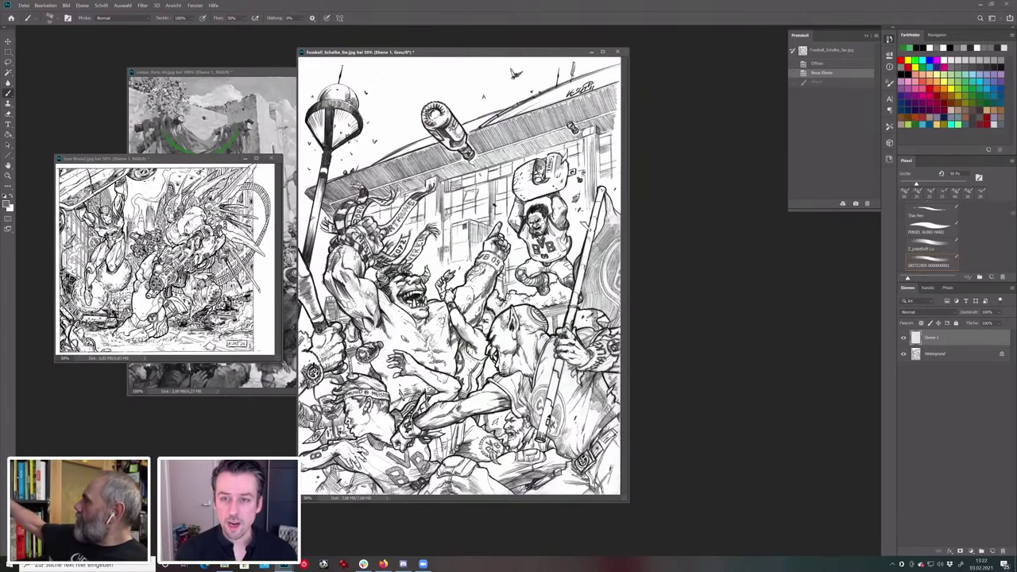
mouse_move(534, 151)
left_mouse_down()
mouse_move(451, 203)
mouse_move(421, 263)
mouse_move(433, 214)
left_mouse_up()
key("ctrl+z")
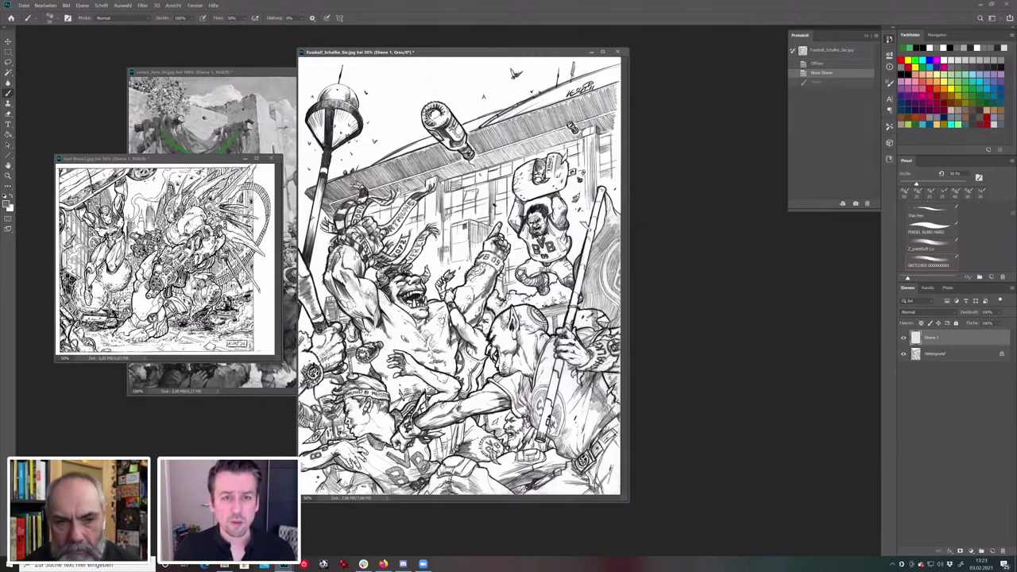
Enlarge the brush, make a stroke over the floodlight mast at the drawing's upper left and undo it.
key("]")
key("]")
key("]")
left_click_drag(359, 102, 334, 143)
key("ctrl+z")
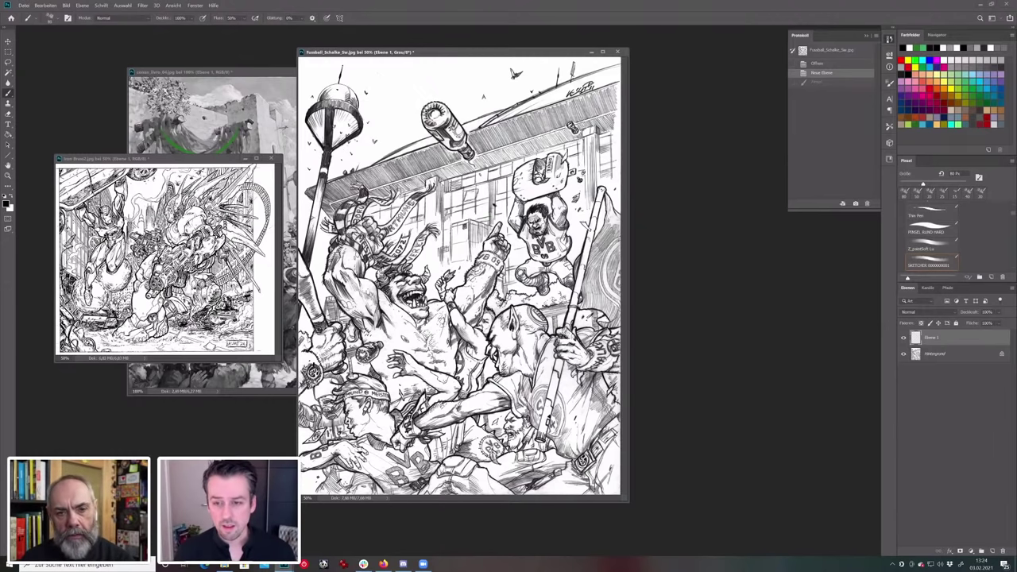
Reduce the brush to 45 px and circle the hands across the football crowd in black.
key("bracketleft")
key("bracketleft")
key("bracketleft")
key("bracketleft")
mouse_move(579, 337)
left_mouse_down()
mouse_move(565, 361)
mouse_move(556, 334)
left_mouse_up()
left_click_drag(417, 429, 345, 441)
left_click_drag(409, 357, 389, 359)
left_click_drag(342, 338, 322, 342)
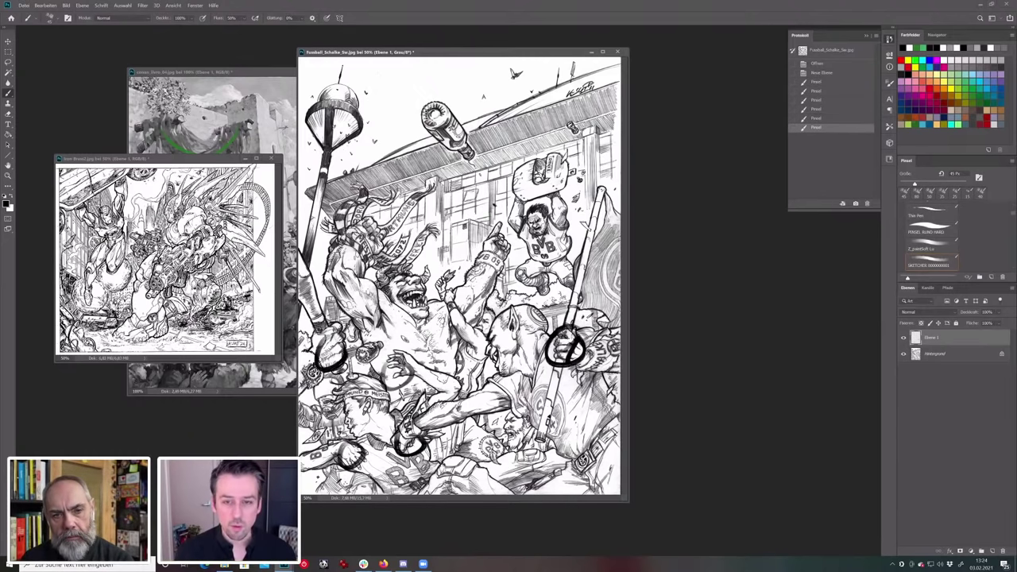
left_click_drag(377, 224, 356, 232)
left_click_drag(499, 235, 483, 252)
left_click_drag(457, 291, 443, 308)
left_click_drag(446, 273, 433, 290)
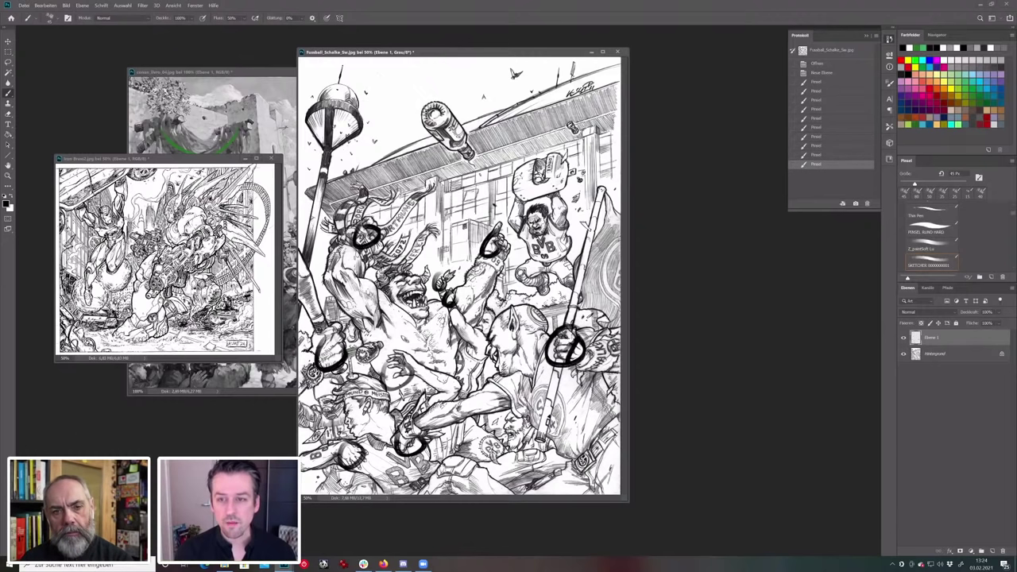
Make a stroke near the raised block and undo it together with all the black circles around the hands.
left_click_drag(560, 189, 504, 207)
key("ctrl+z")
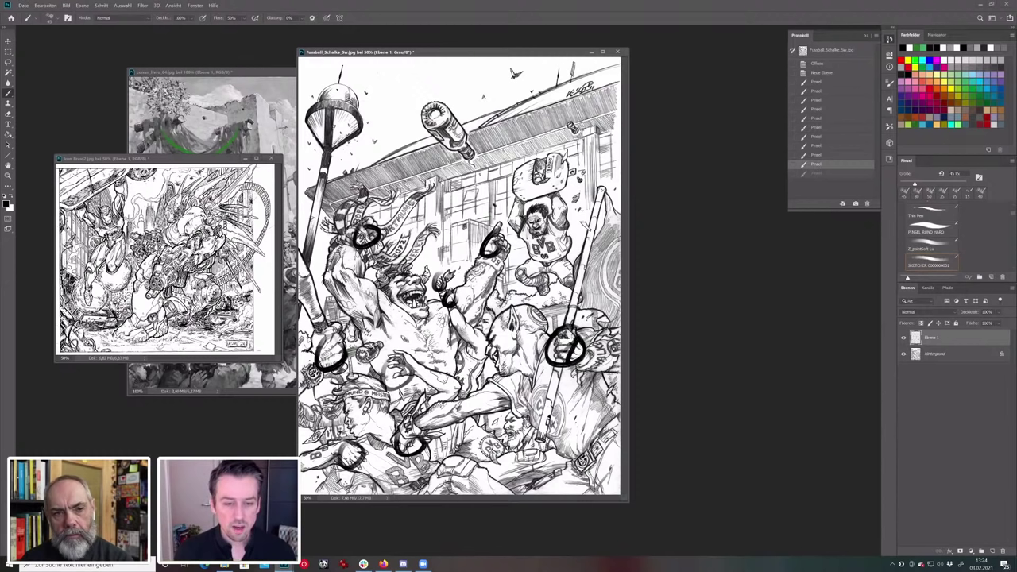
key("ctrl+z")
key("ctrl+z")
key("ctrl+z")
key("ctrl+z")
key("ctrl+z")
key("ctrl+z")
key("ctrl+z")
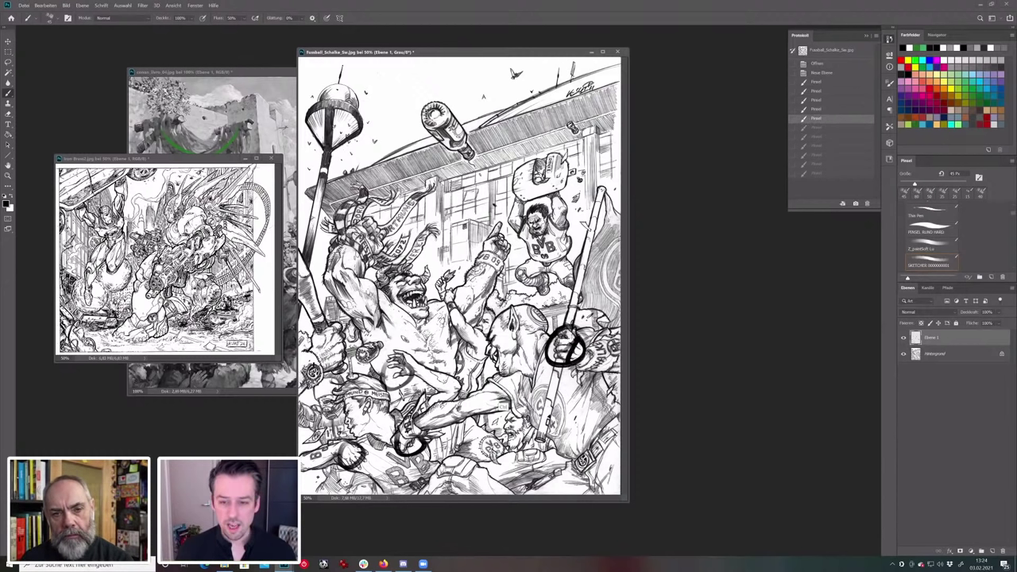
key("ctrl+z")
Mark the figures across the football crowd with short slanted black strokes.
left_click_drag(570, 337, 565, 362)
left_click_drag(550, 234, 545, 248)
left_click_drag(524, 327, 519, 370)
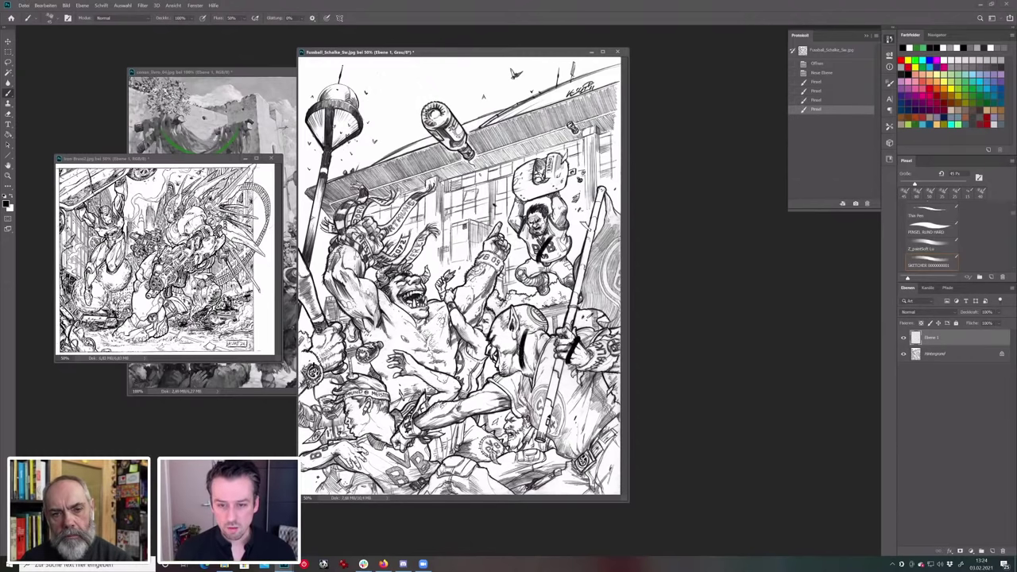
left_click_drag(475, 338, 467, 372)
left_click_drag(405, 319, 398, 354)
left_click_drag(371, 414, 366, 440)
left_click_drag(331, 396, 327, 427)
left_click_drag(521, 435, 517, 458)
left_click_drag(326, 348, 318, 369)
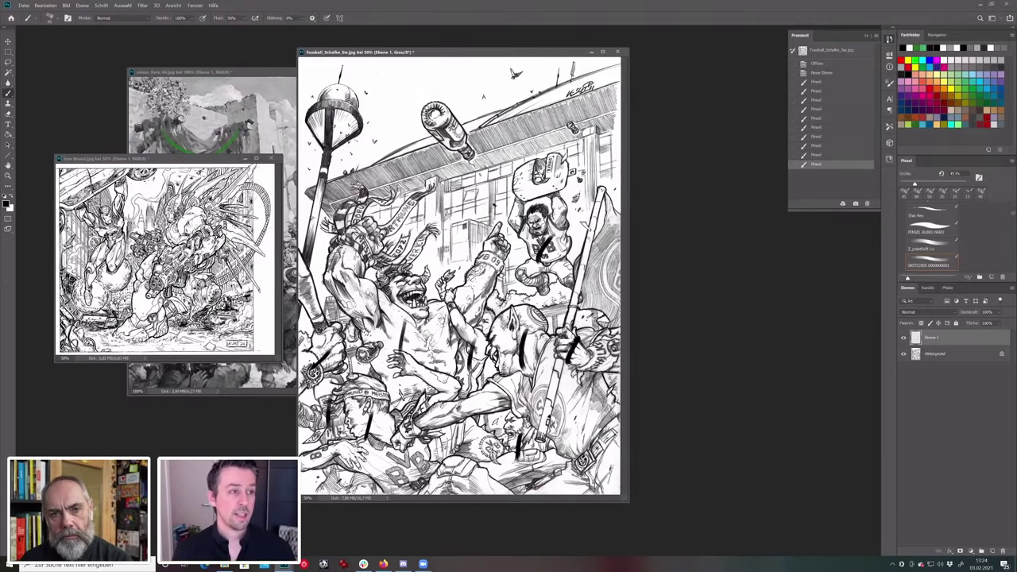
Circle the hands holding the block, clear all marks from layer Ebene 1, and undo a further stroke over the shouting fan.
mouse_move(548, 196)
left_mouse_down()
mouse_move(559, 190)
mouse_move(518, 205)
mouse_move(527, 208)
left_mouse_up()
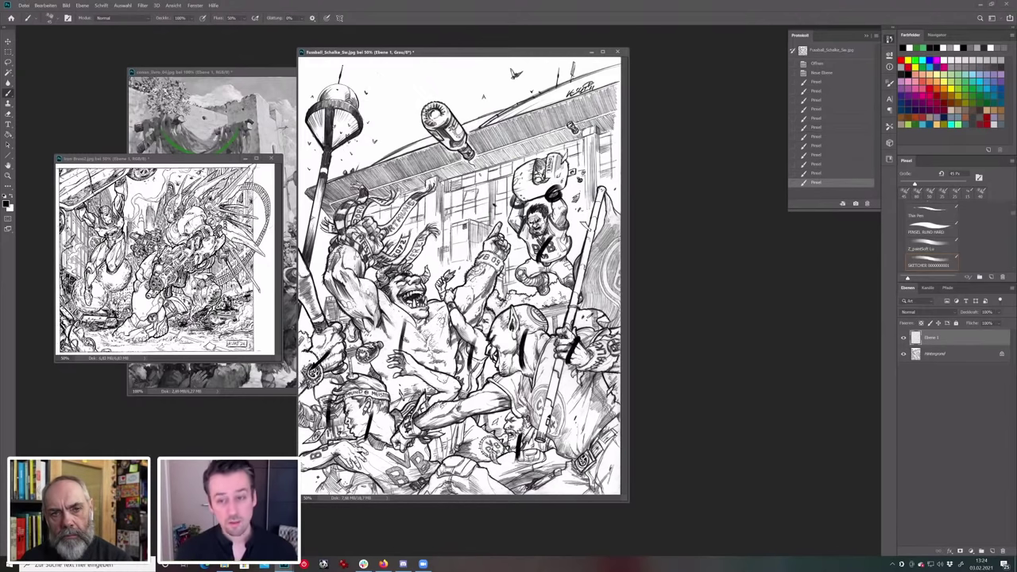
key("ctrl+z")
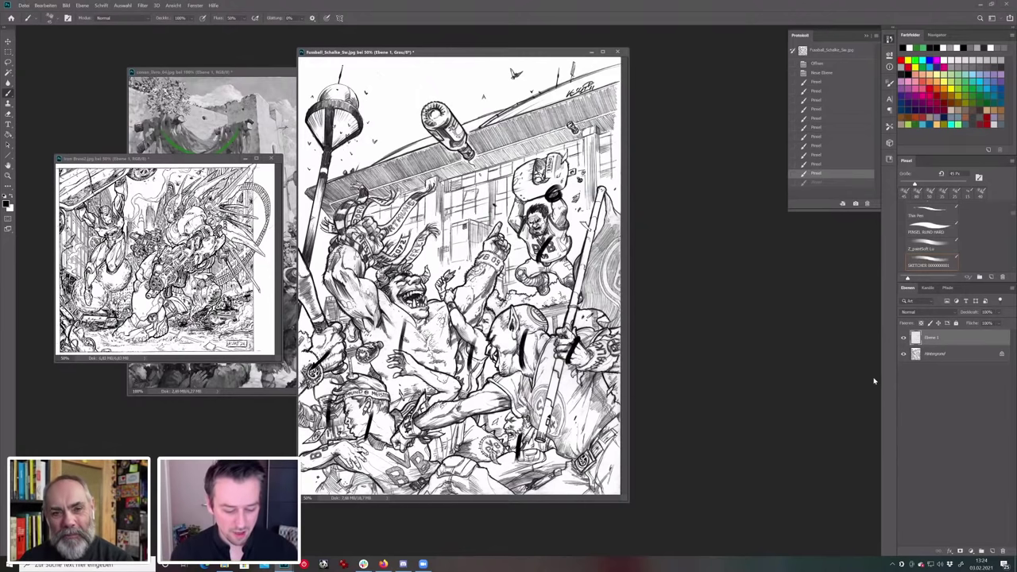
key("ctrl+a")
key("Delete")
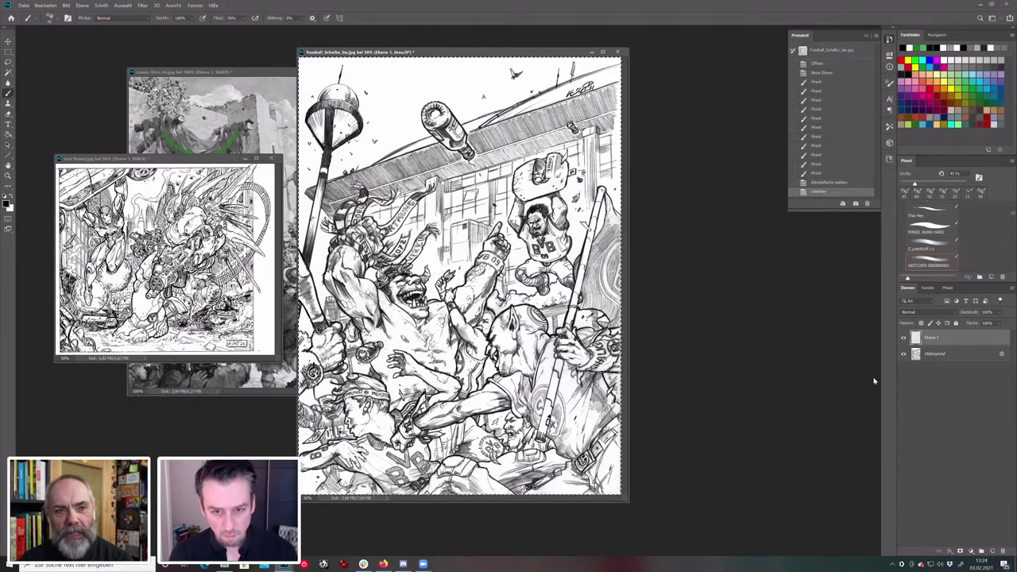
key("ctrl+d")
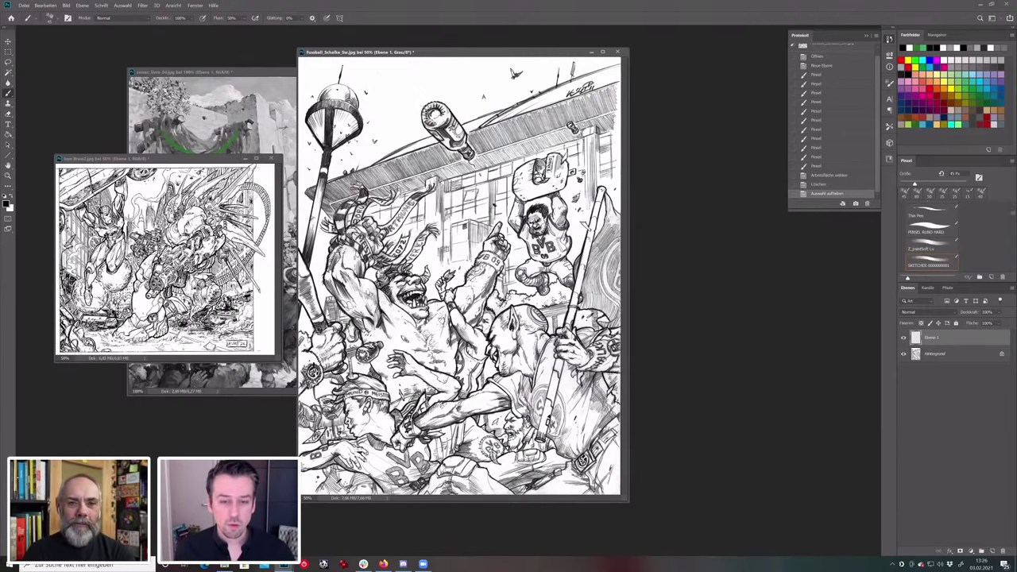
left_click_drag(442, 280, 386, 319)
key("ctrl+z")
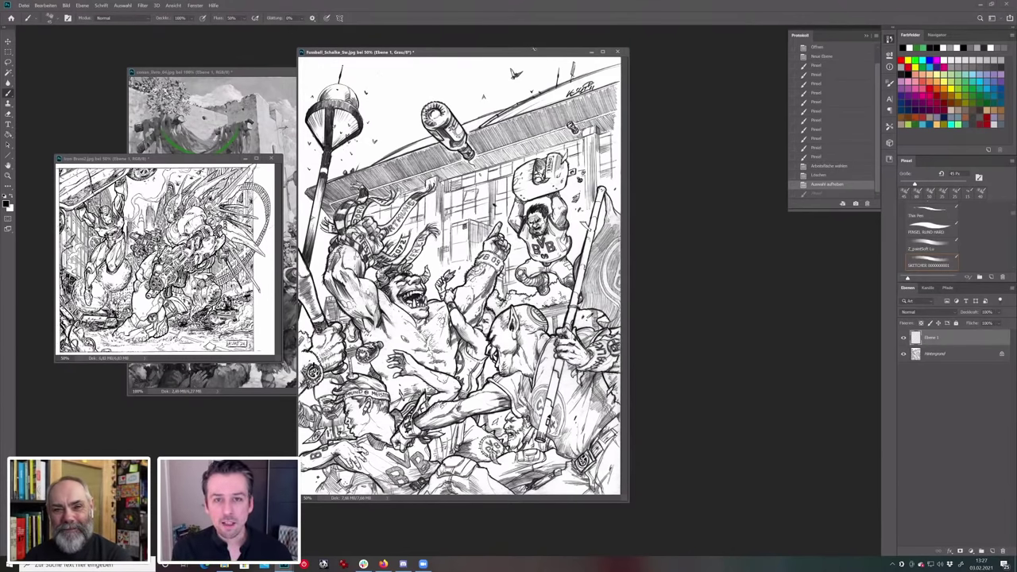
View the football drawing maximized, restore its floating window and place it over the other two images.
double_click(539, 52)
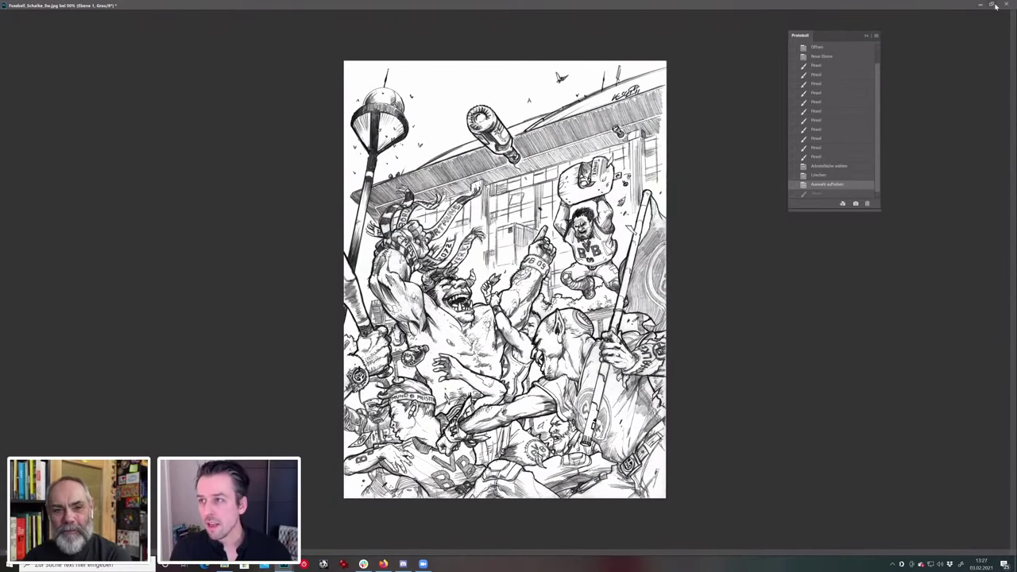
key("f")
left_click_drag(554, 52, 641, 63)
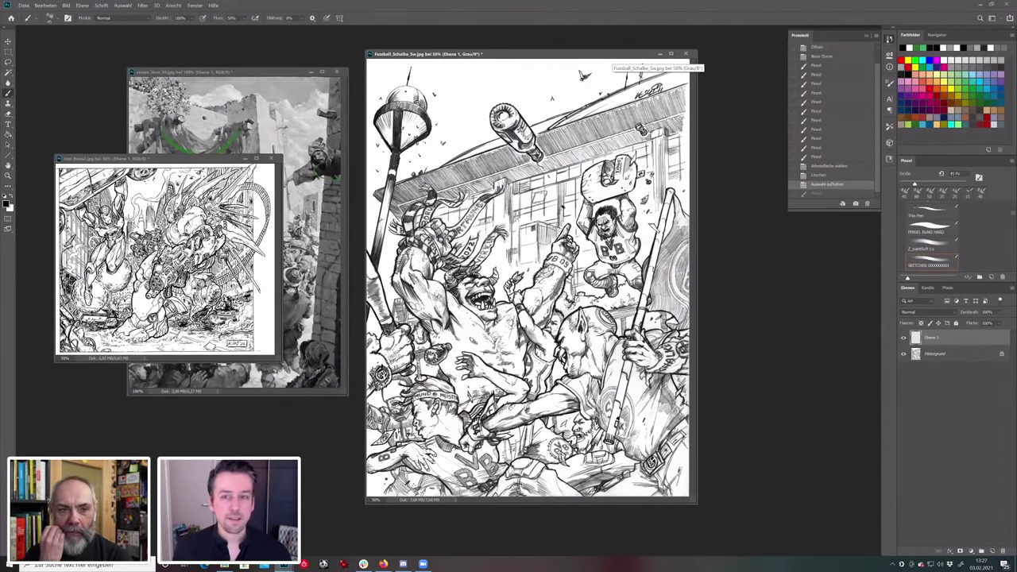
left_click_drag(565, 57, 531, 58)
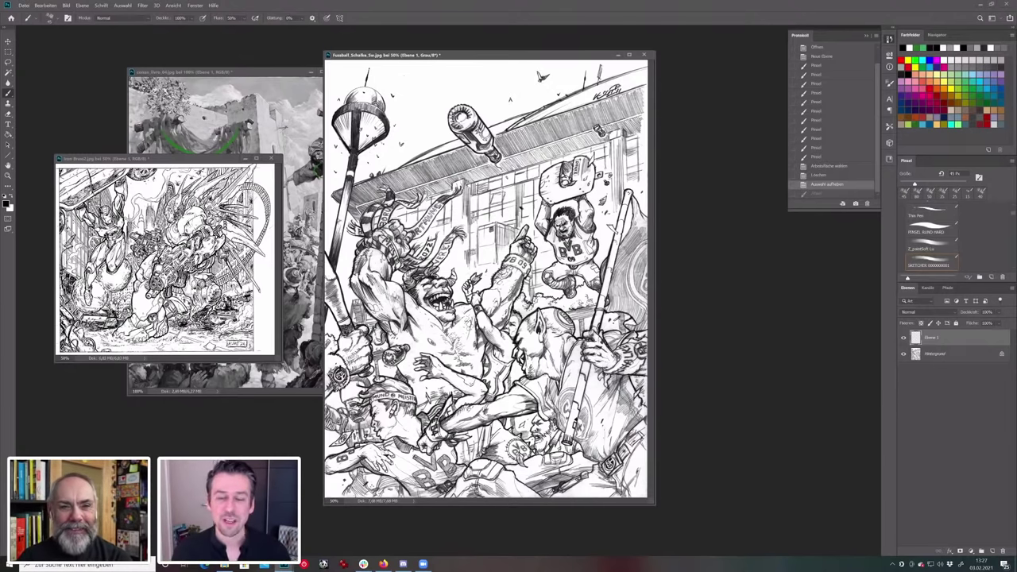
mouse_move(551, 54)
left_mouse_down()
mouse_move(578, 50)
mouse_move(508, 46)
mouse_move(541, 47)
left_mouse_up()
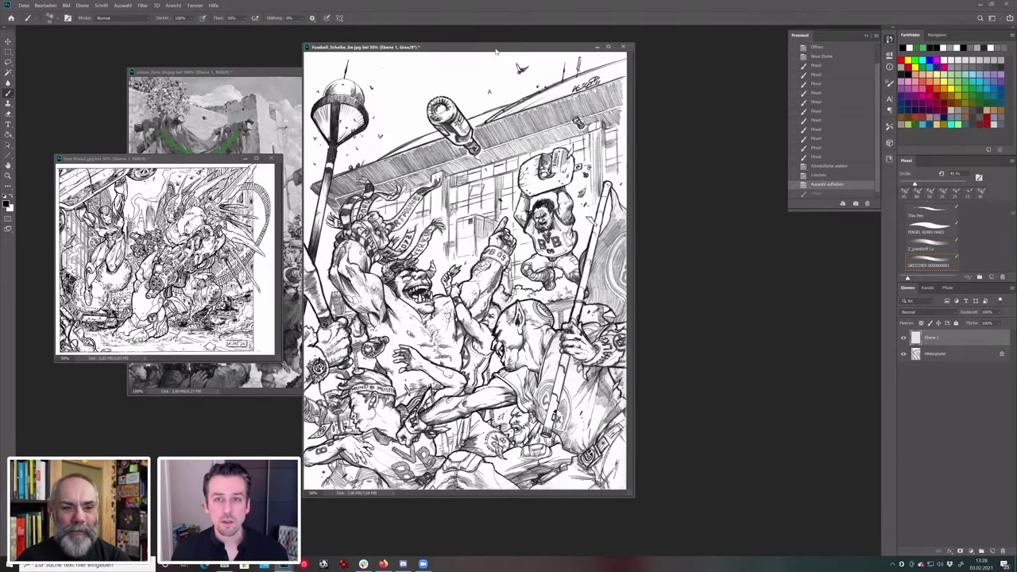
left_click_drag(498, 48, 393, 49)
left_click_drag(298, 47, 243, 55)
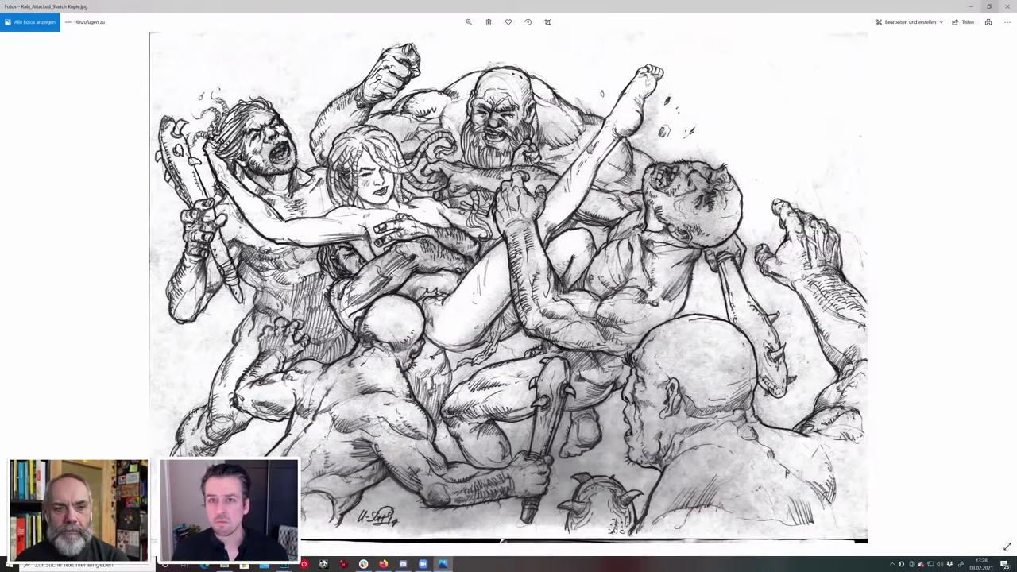
Close the sketch in Fotos and open Kala_Attacked_Sketch Kopie.jpg in Photoshop as a floating window, keeping its embedded color profile.
left_click(990, 7)
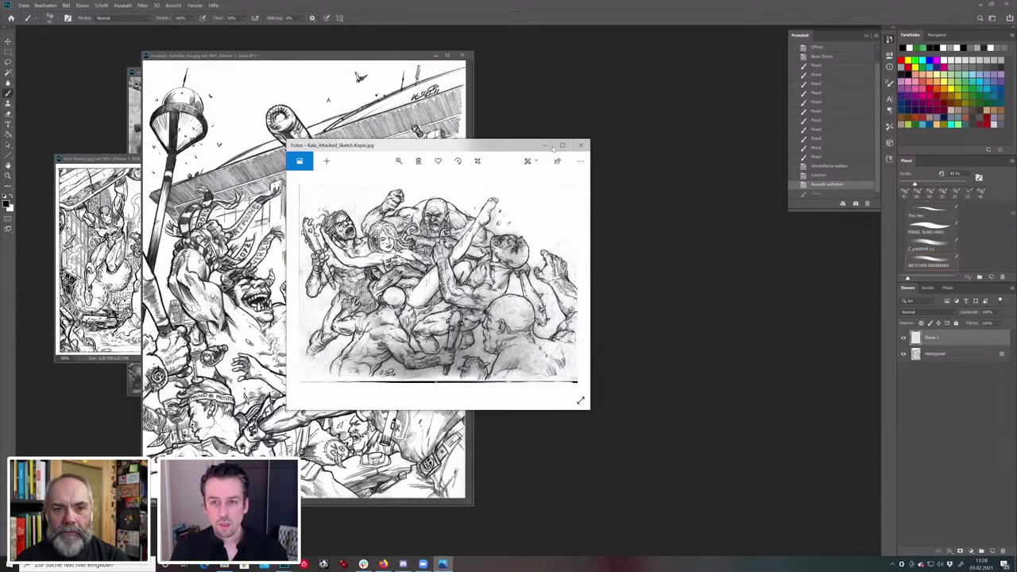
left_click(580, 146)
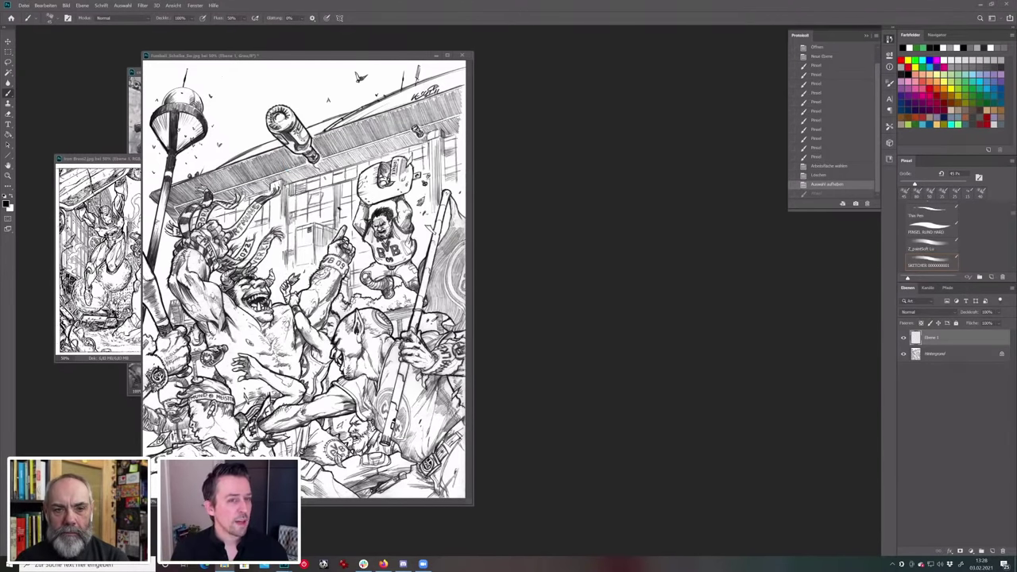
left_click_drag(527, 304, 535, 303)
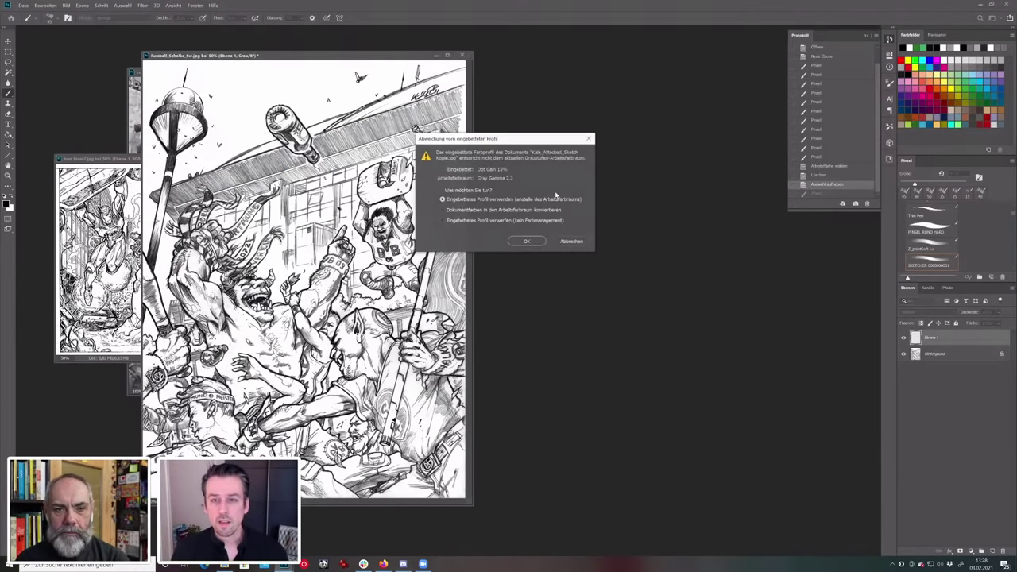
left_click(528, 243)
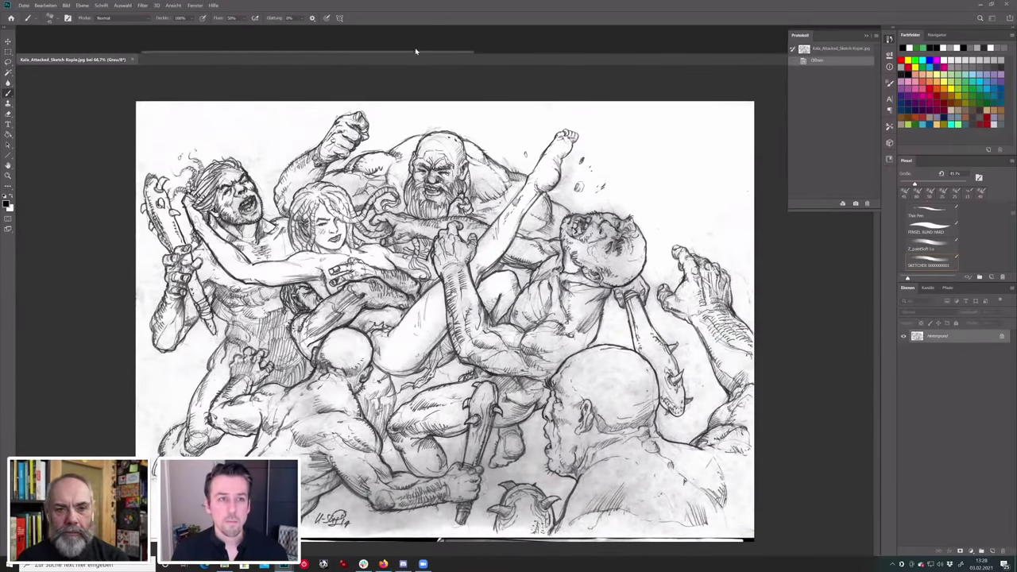
mouse_move(415, 101)
left_mouse_down()
mouse_move(312, 56)
mouse_move(413, 44)
left_mouse_up()
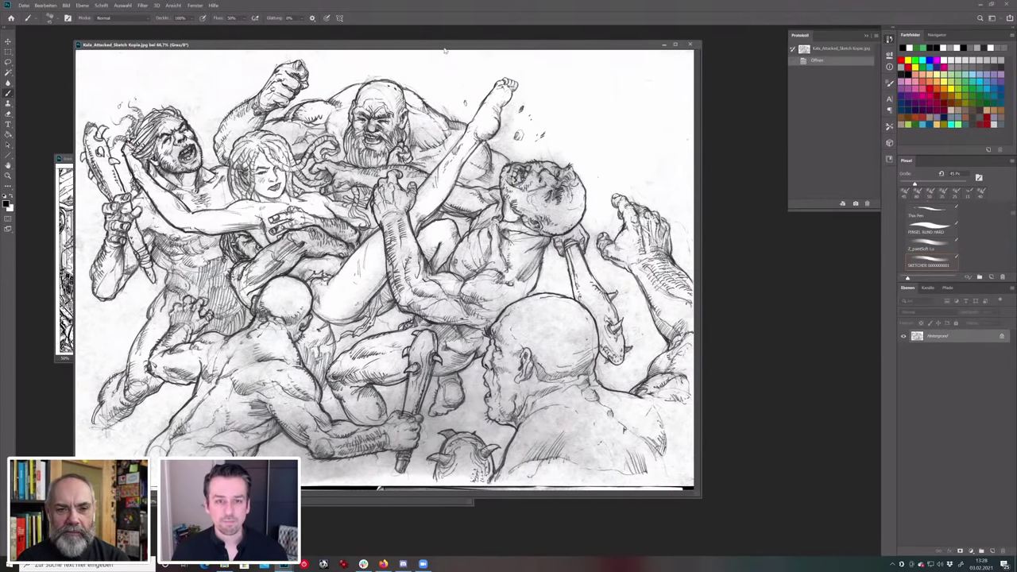
left_click_drag(451, 45, 480, 46)
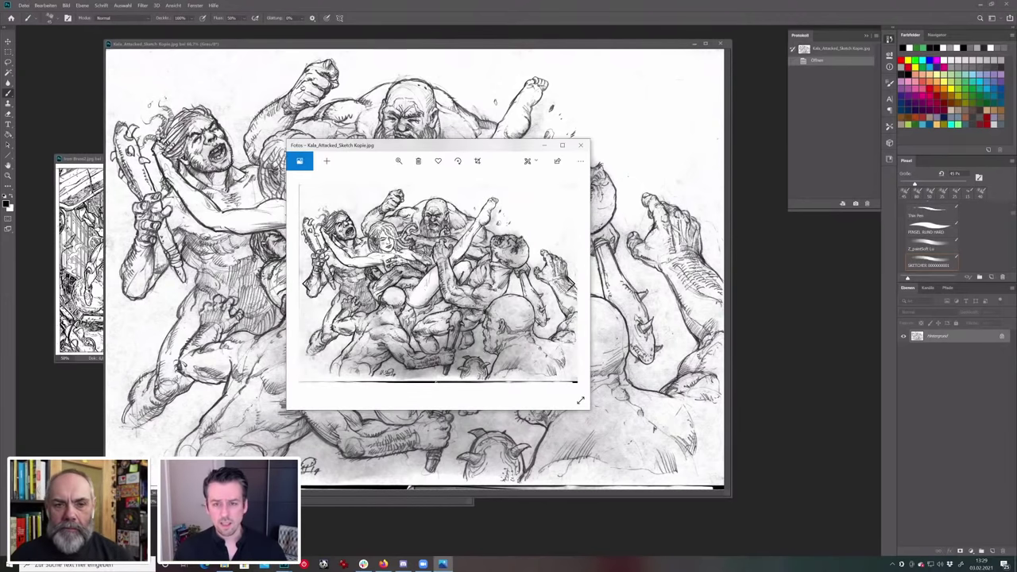
Show Kala_Attacked_Sketch Kopie.jpg maximized in Fotos with the drawing tools, and bring up Kala_Attacked_Sketch.jpg.
left_click(562, 145)
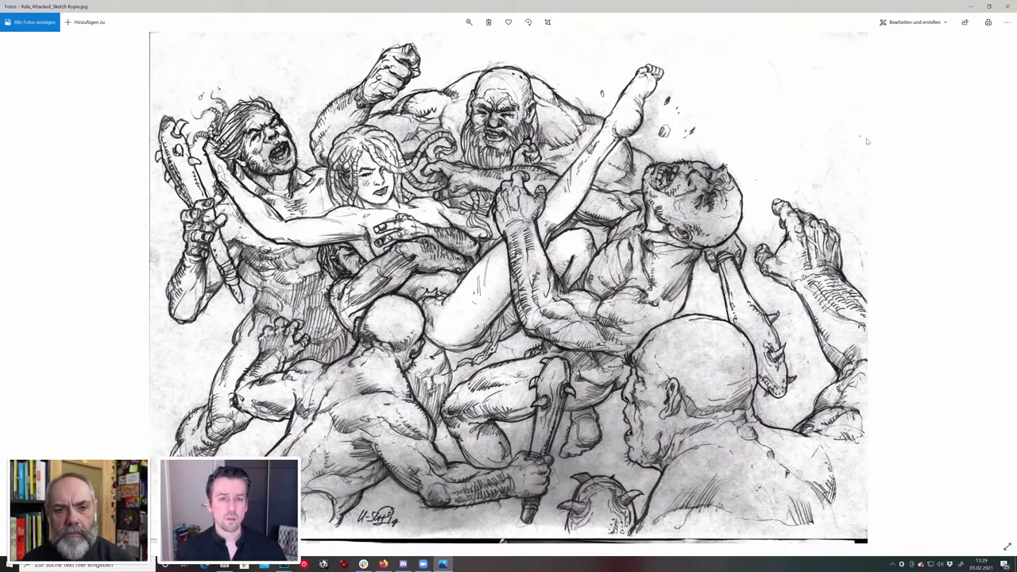
left_click(867, 141)
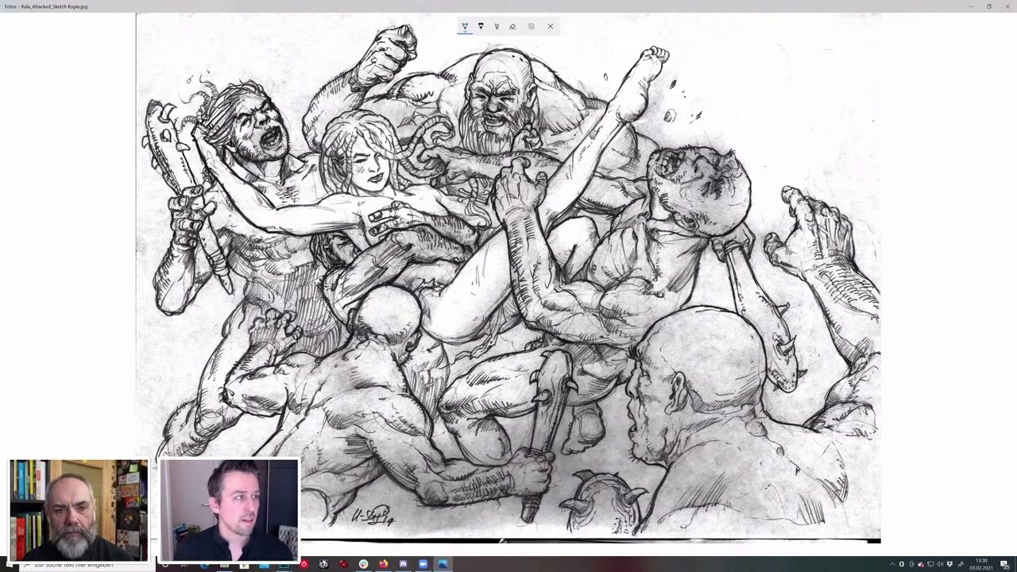
left_click(443, 564)
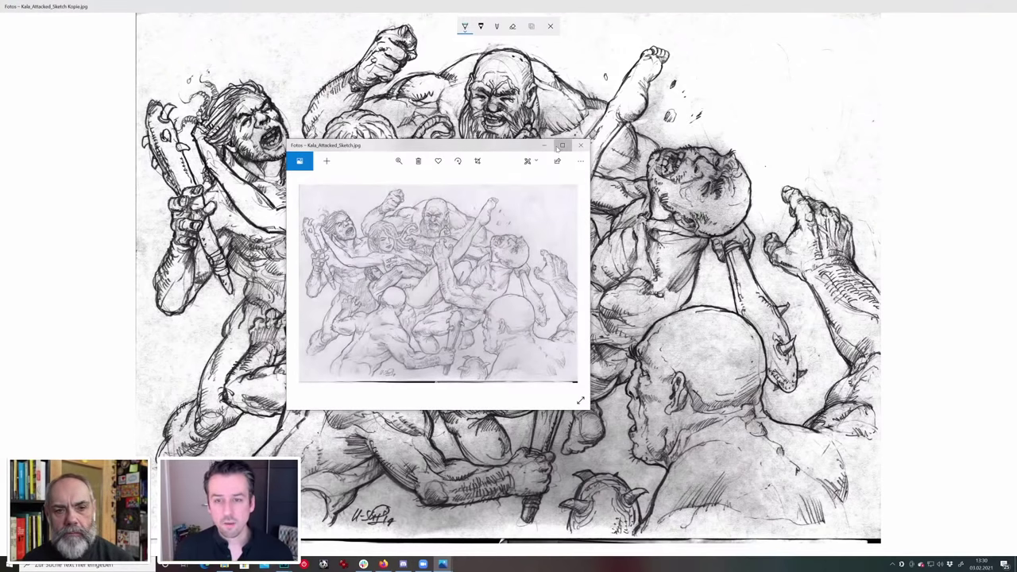
View Kala_Attacked_Sketch.jpg maximized, compare its floating window with the darker copy in Photoshop, and close the pencil version.
left_click(562, 145)
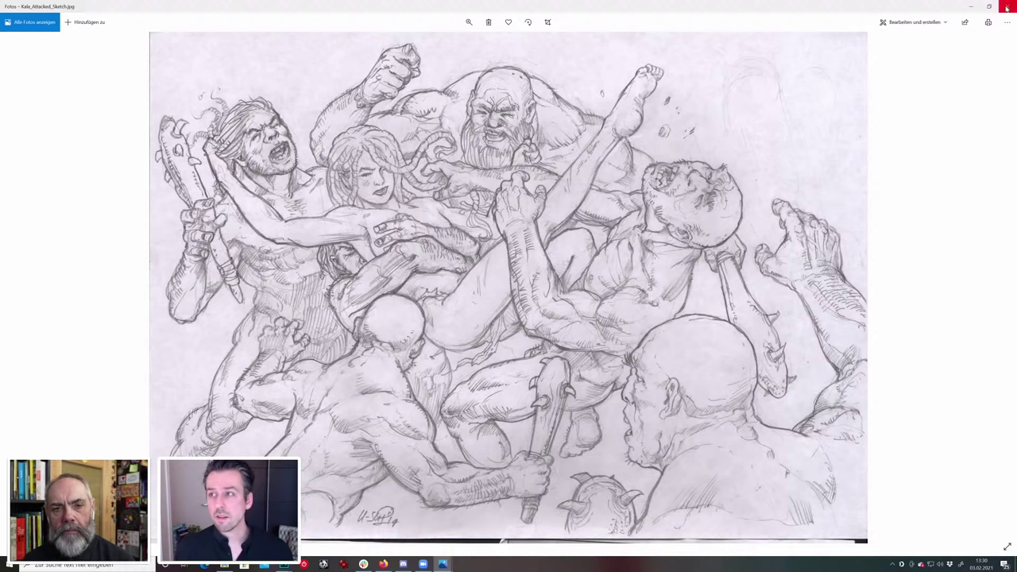
left_click(970, 6)
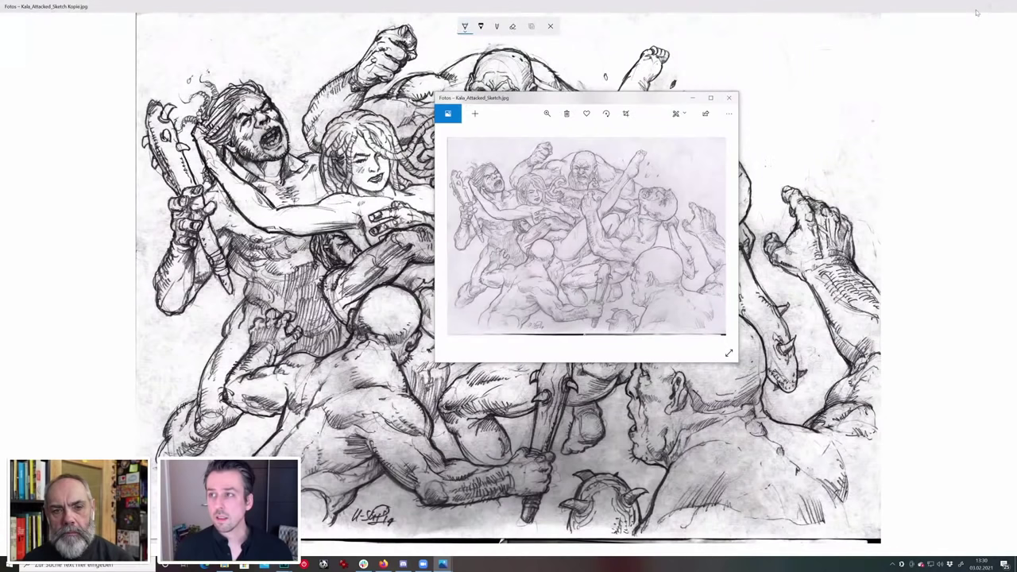
left_click(969, 7)
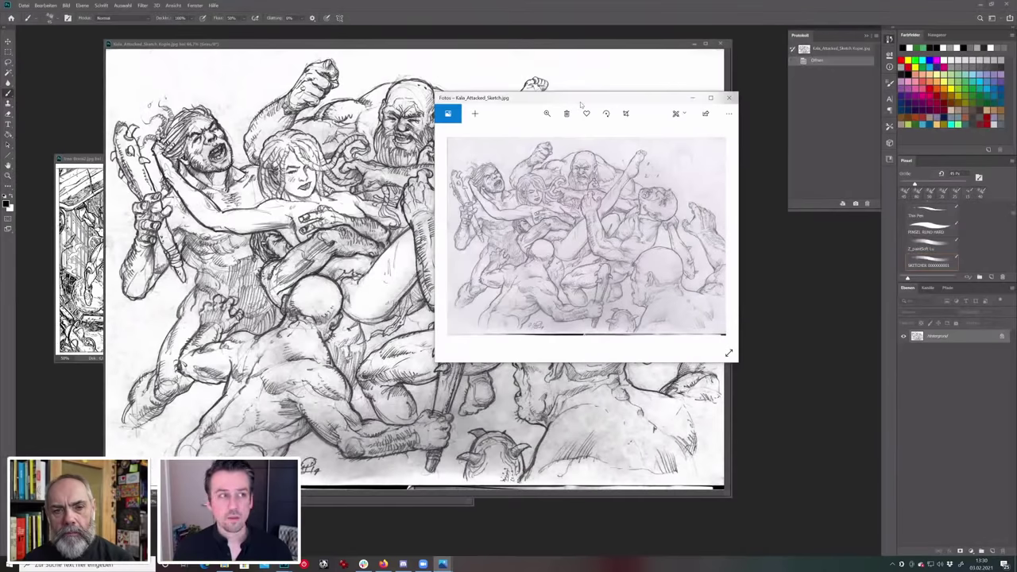
left_click_drag(579, 104, 413, 154)
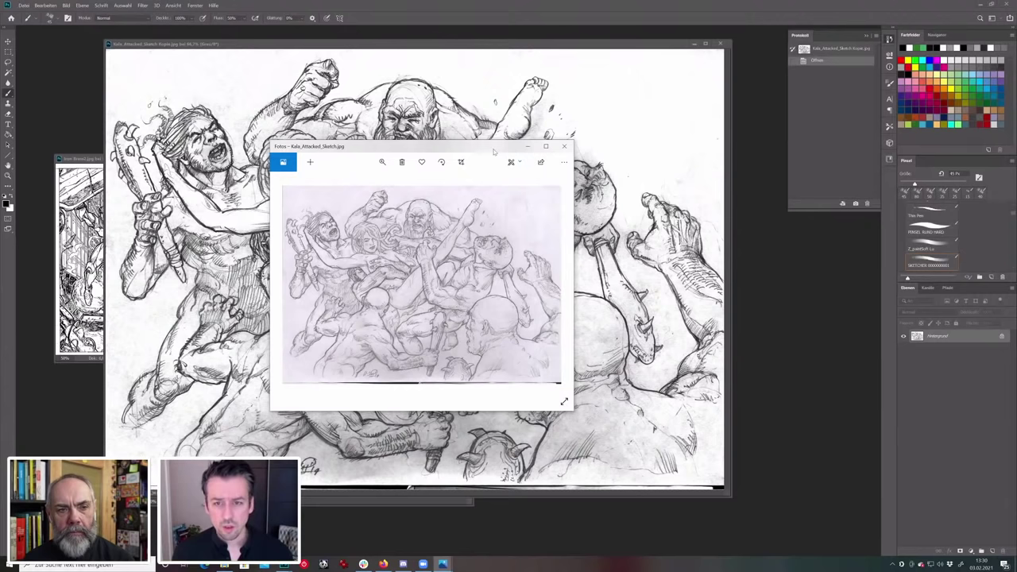
left_click_drag(477, 146, 516, 141)
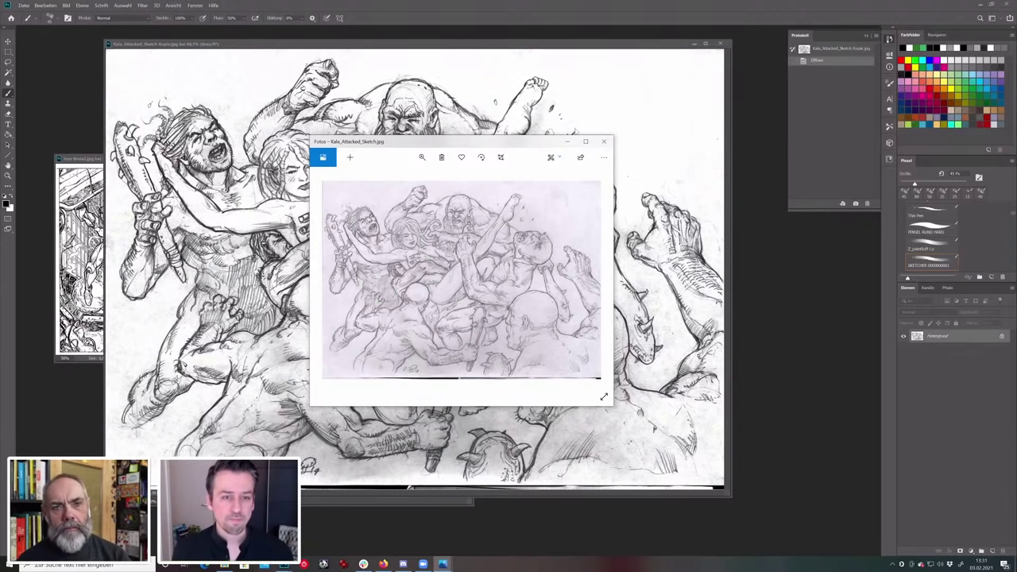
left_click(604, 143)
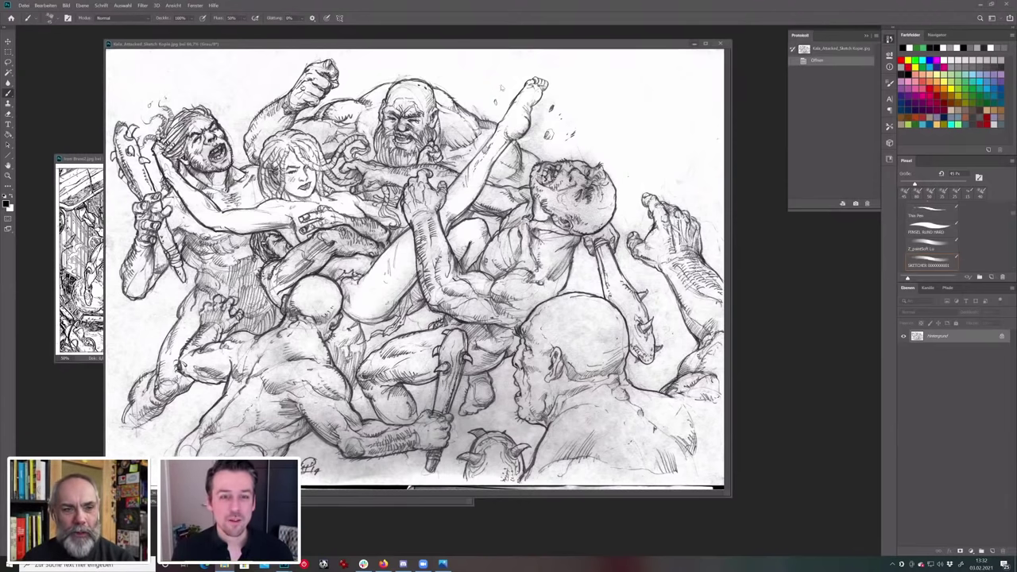
Minimize the Kala_Attacked_Sketch Kopie.jpg document and reposition the football drawing's window over the remaining images.
left_click(694, 44)
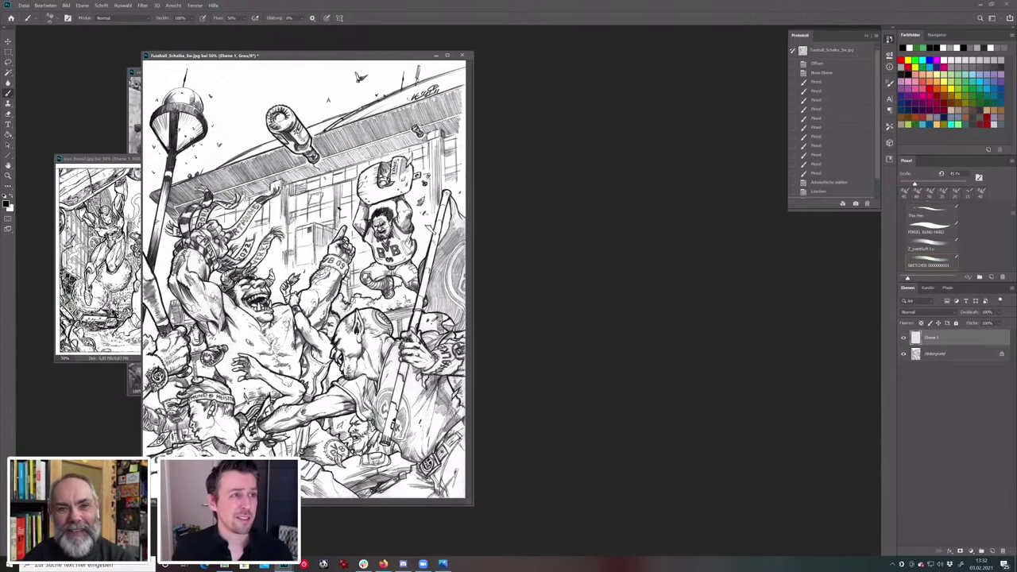
left_click_drag(381, 56, 346, 51)
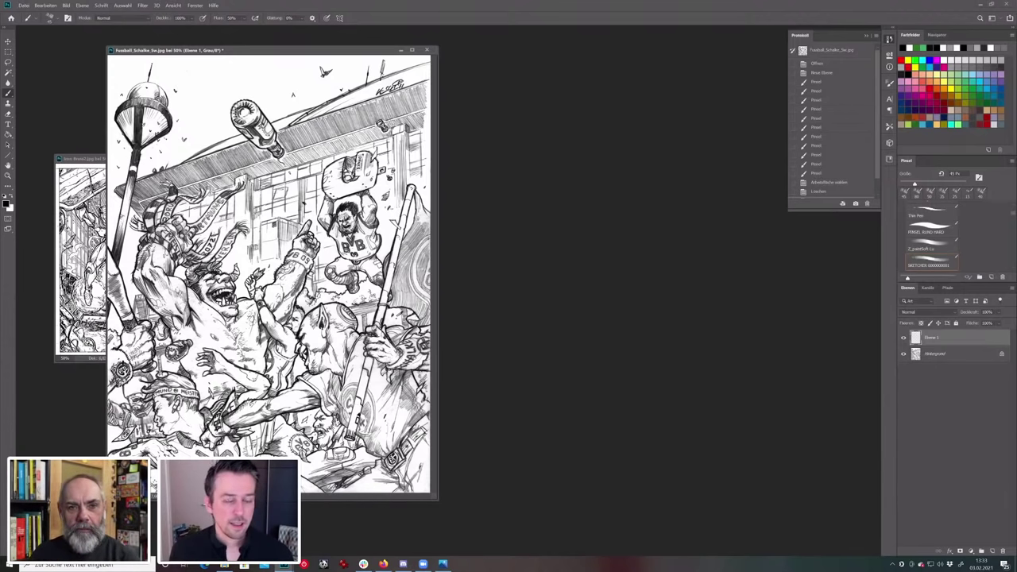
left_click_drag(343, 54, 388, 52)
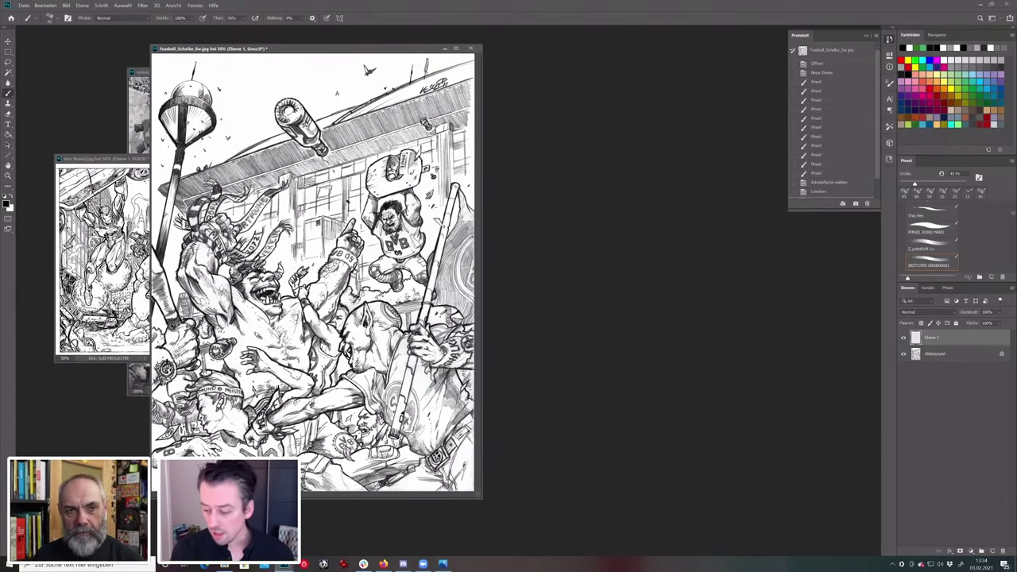
left_click_drag(367, 50, 301, 51)
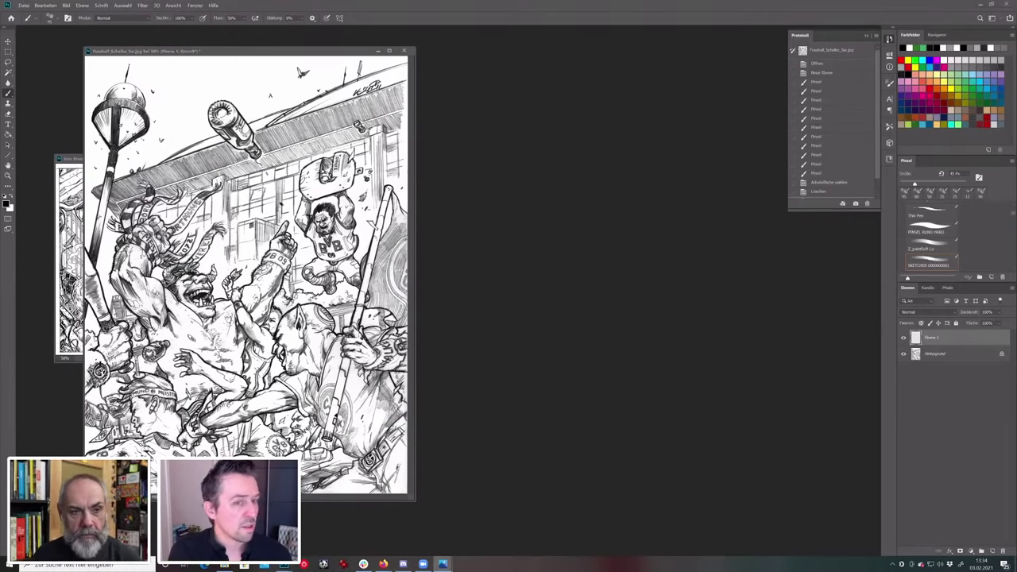
Switch to Fotos, view the coloured Roman battle scene maximized, and enlarge its pencil spread sketch for examination.
left_click(442, 563)
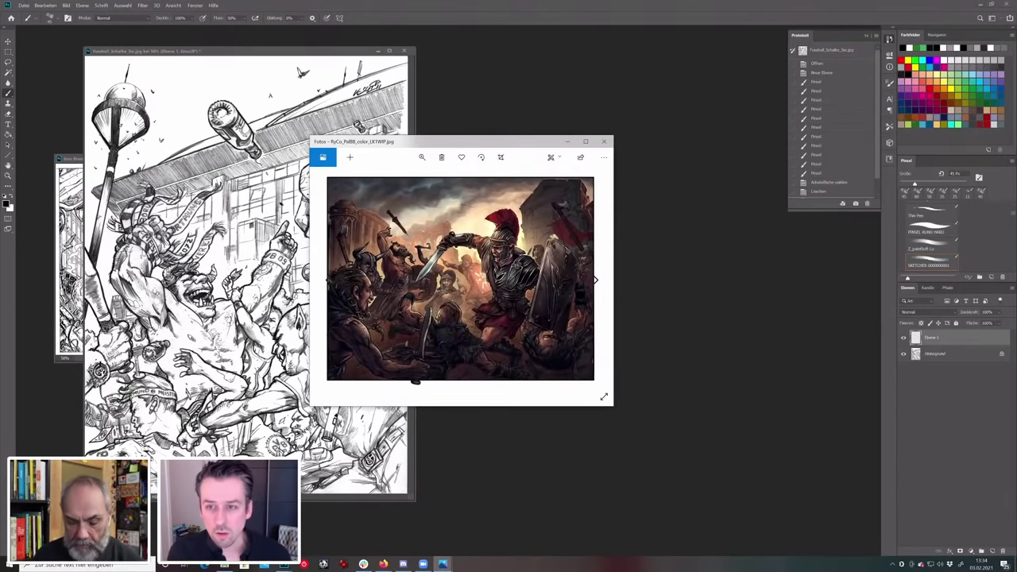
left_click(586, 142)
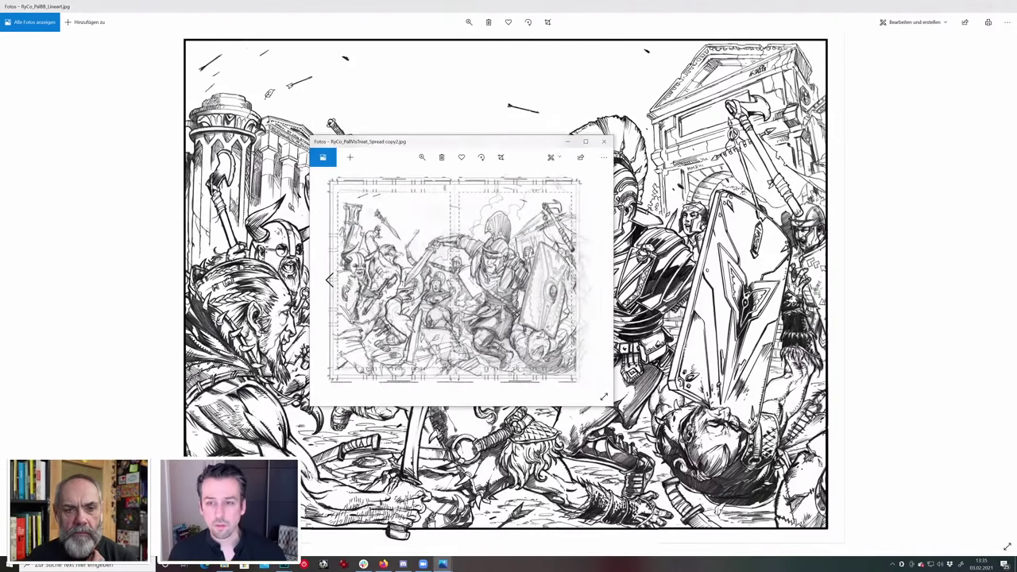
left_click(586, 142)
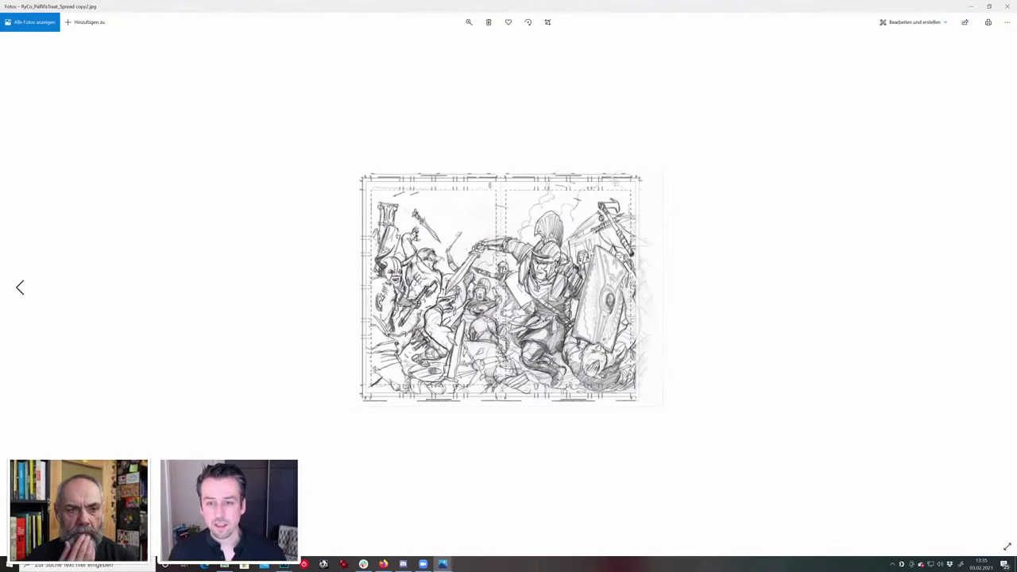
left_click(468, 22)
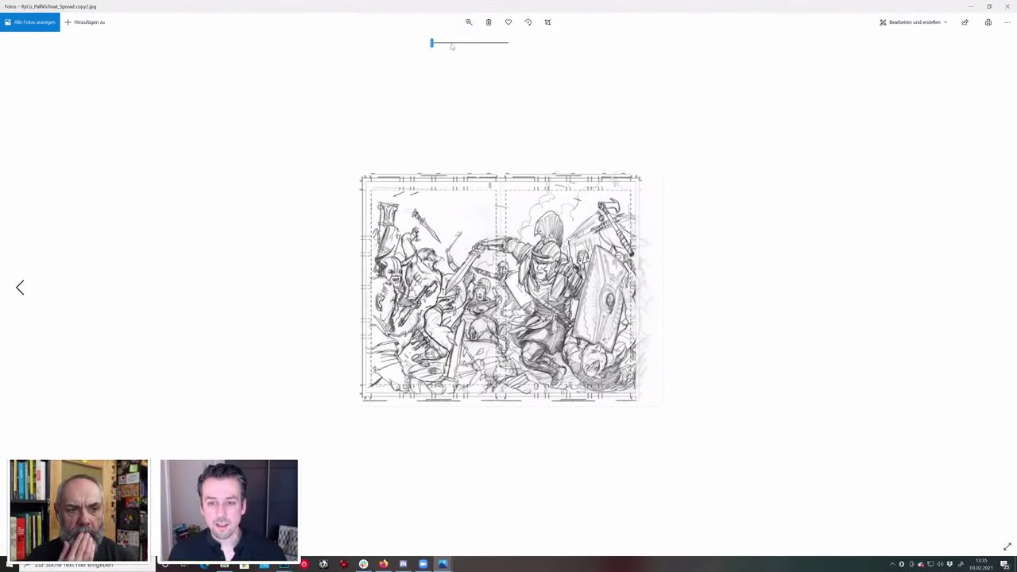
left_click(455, 45)
left_click(472, 45)
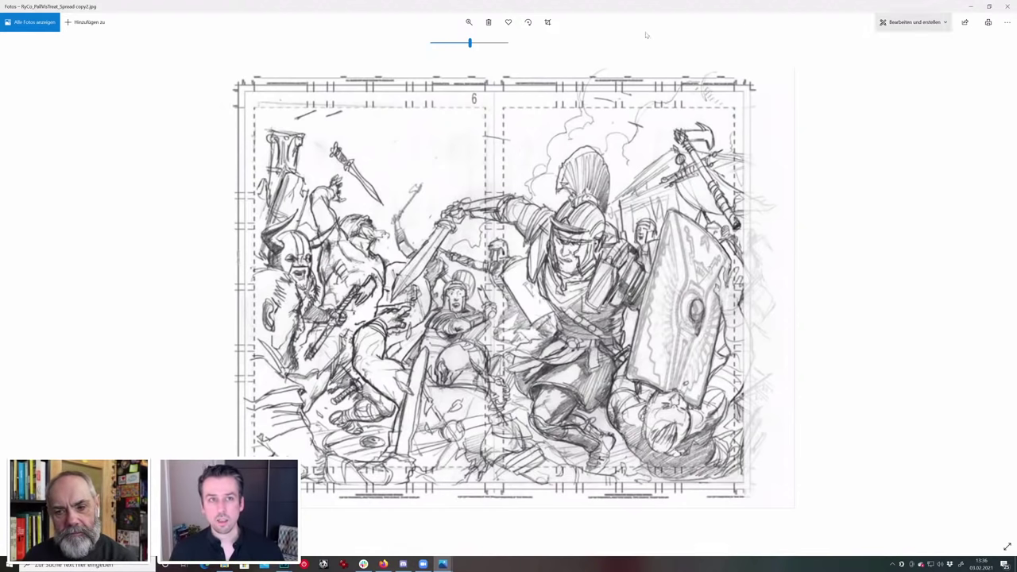
Compare the Roman battle line art with its coloured version, floating and maximized, and put both Fotos windows away.
left_click(969, 10)
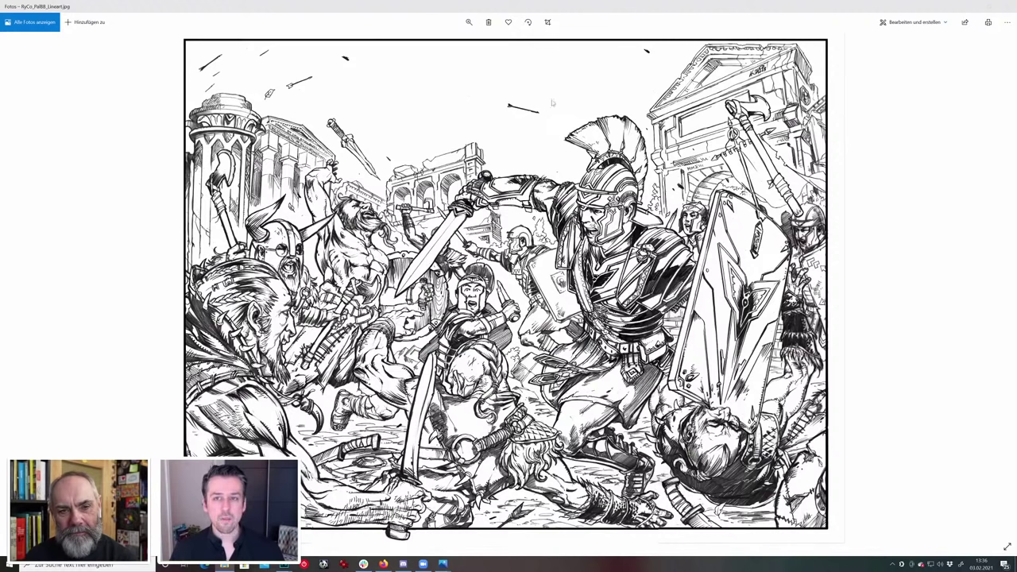
left_click(472, 29)
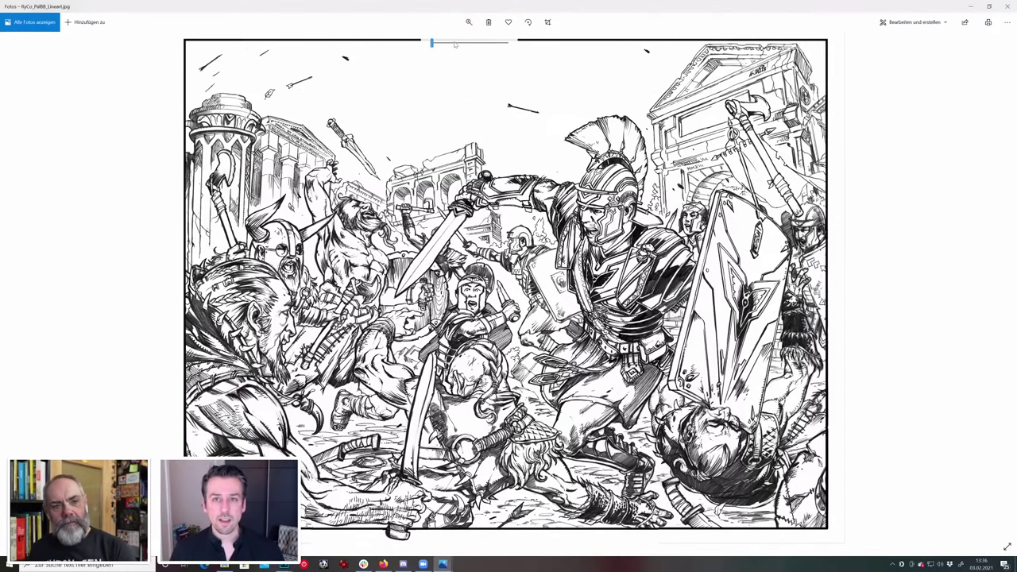
left_click(988, 7)
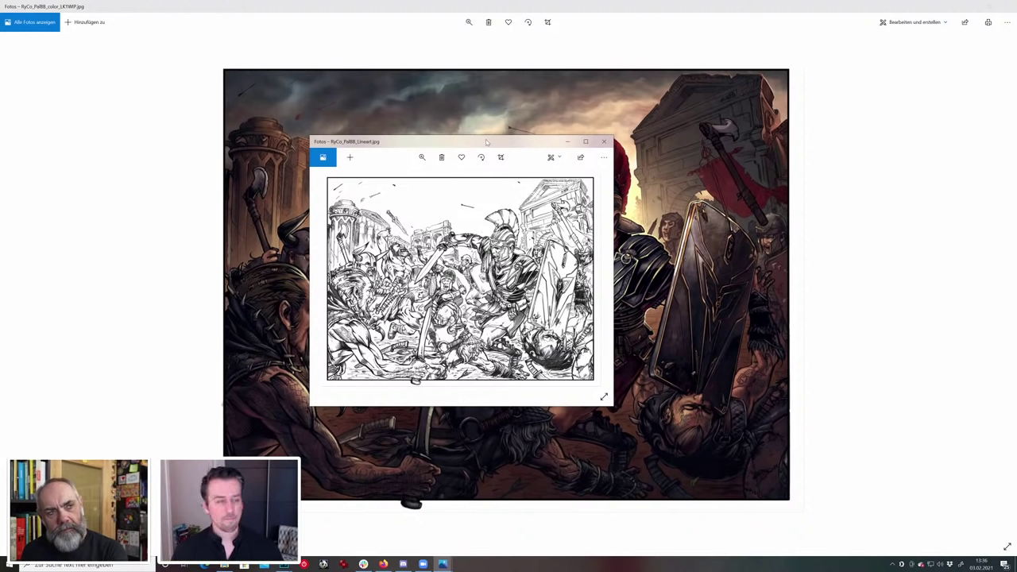
left_click_drag(486, 139, 872, 204)
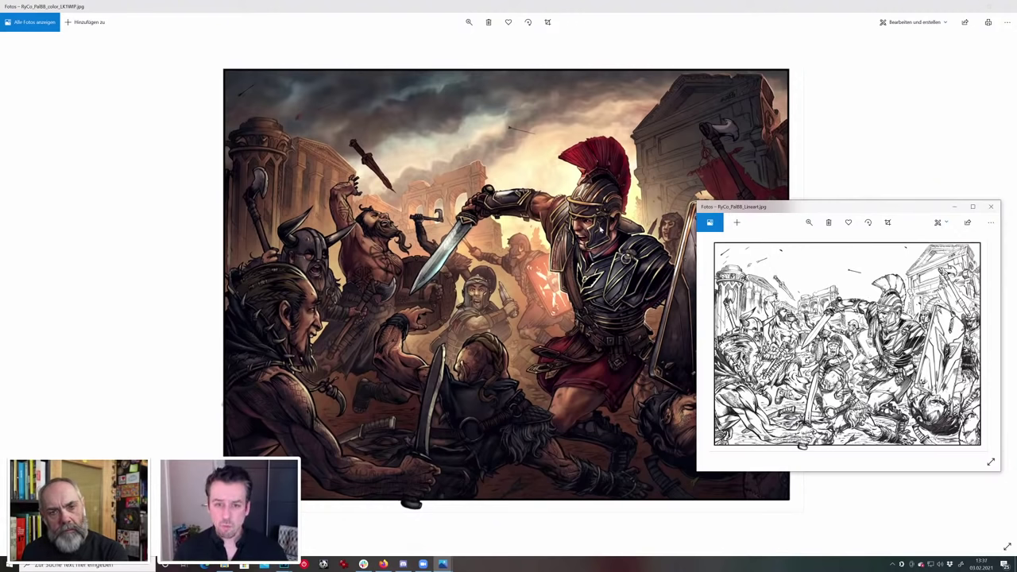
mouse_move(806, 206)
left_mouse_down()
mouse_move(514, 169)
mouse_move(399, 169)
left_mouse_up()
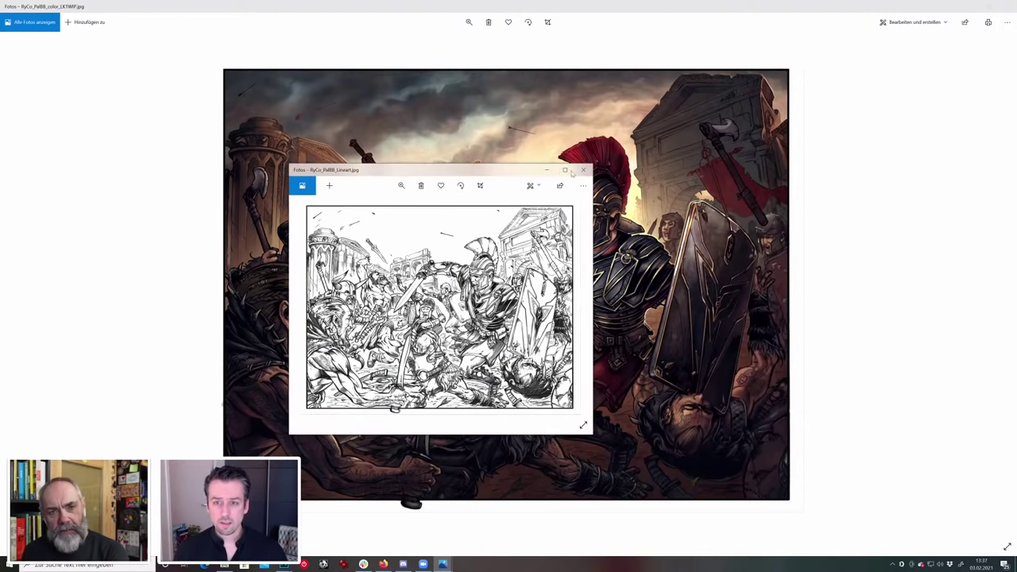
left_click(565, 170)
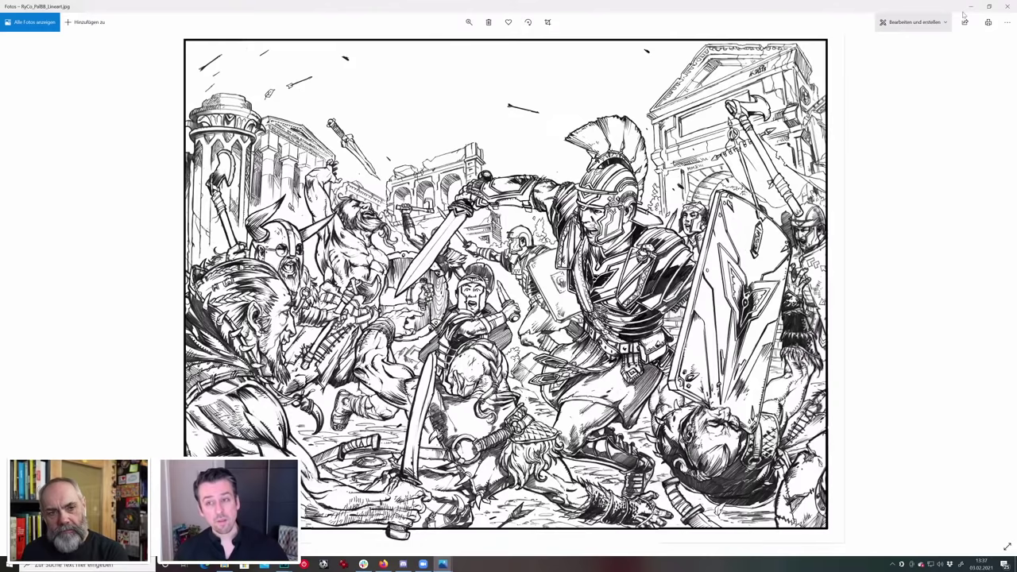
left_click(974, 8)
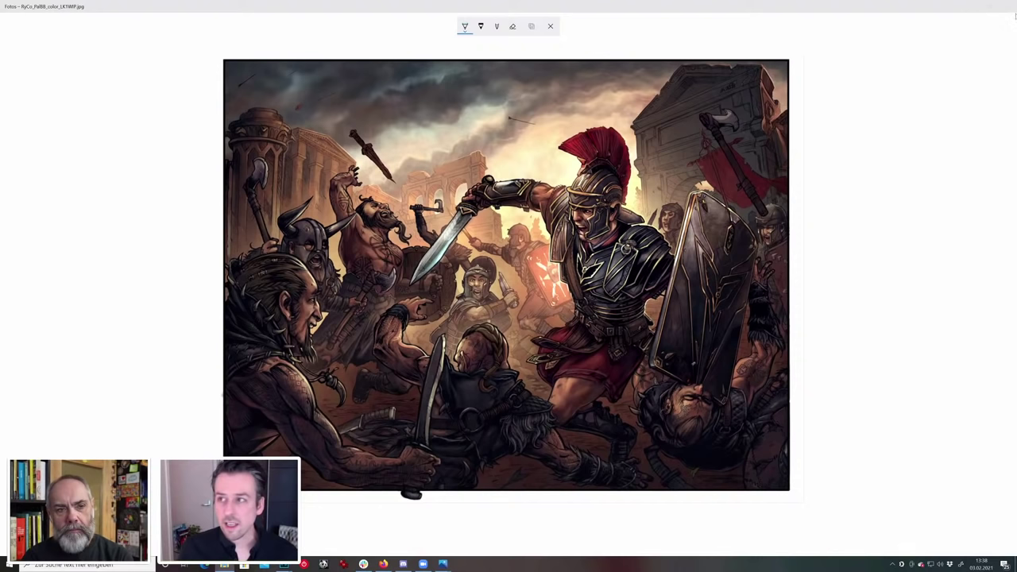
left_click(1006, 10)
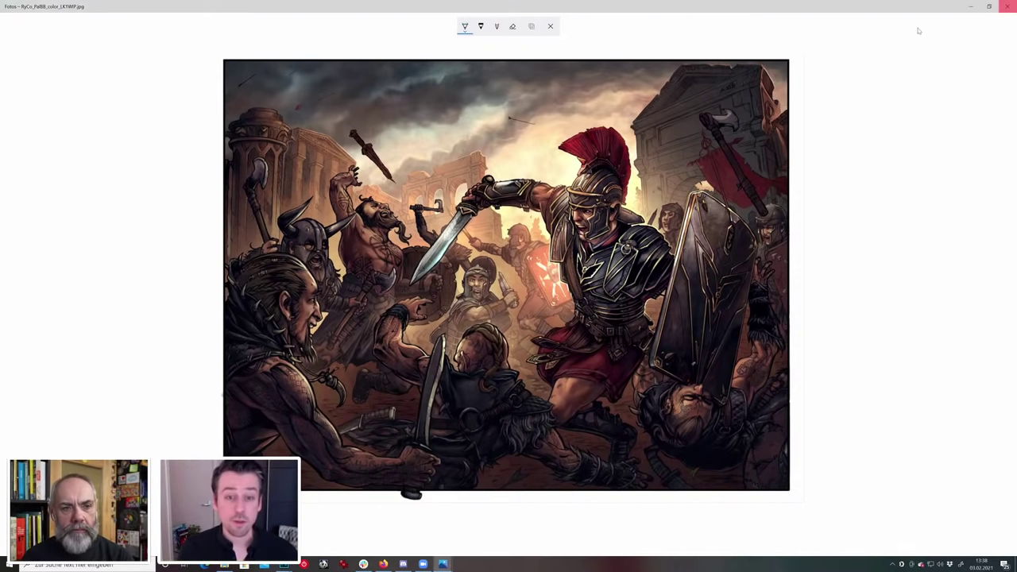
Minimize the football drawing in Photoshop and open 16to9_AdobeLifeFEB.psd from the AdobeCROWDS folder.
left_click_drag(304, 54, 404, 61)
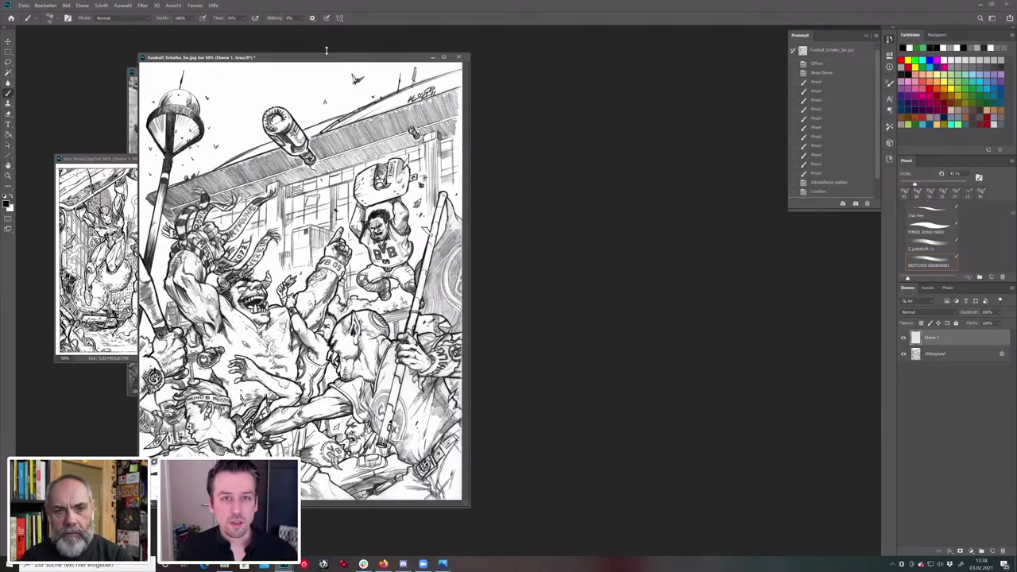
left_click(433, 58)
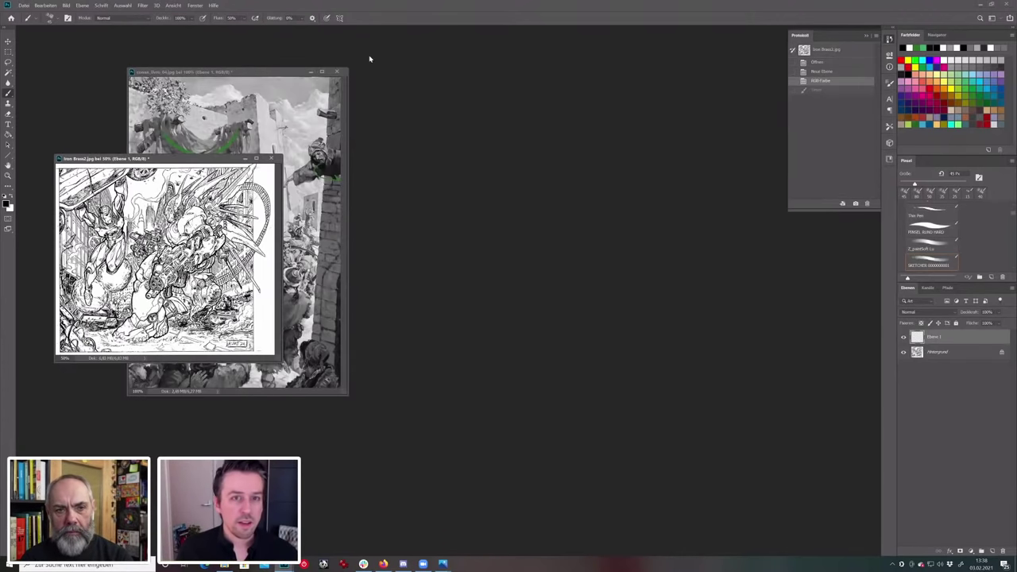
key("ctrl+o")
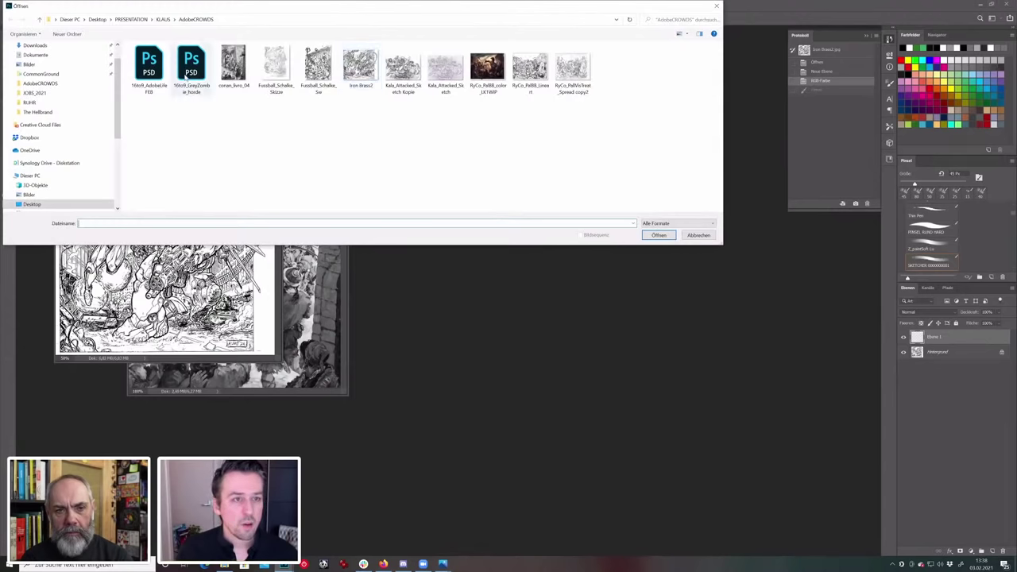
double_click(159, 71)
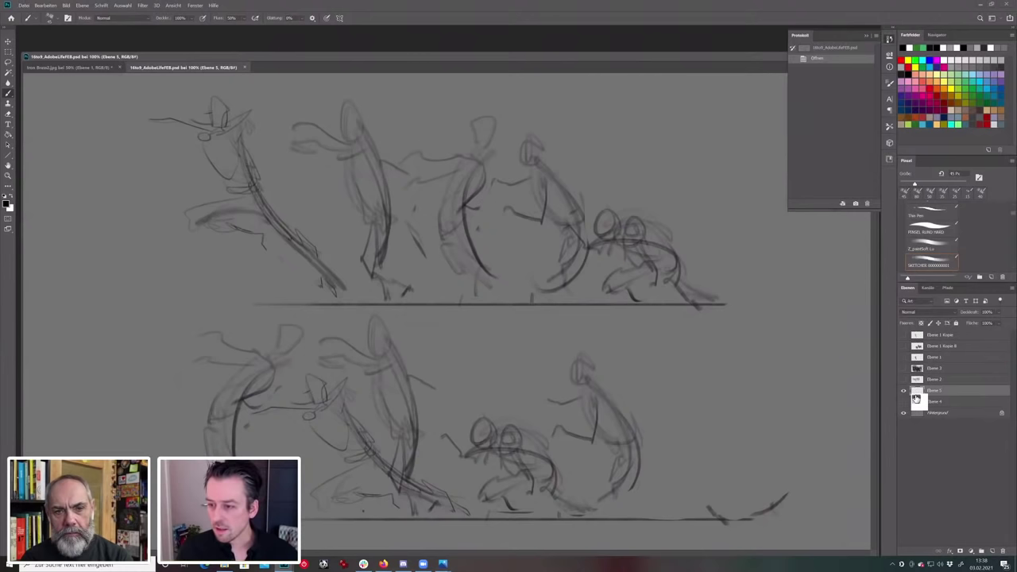
Delete all layers from Ebene 4 up to Ebene 1 Kopie, keeping only the grey background.
left_click(957, 401)
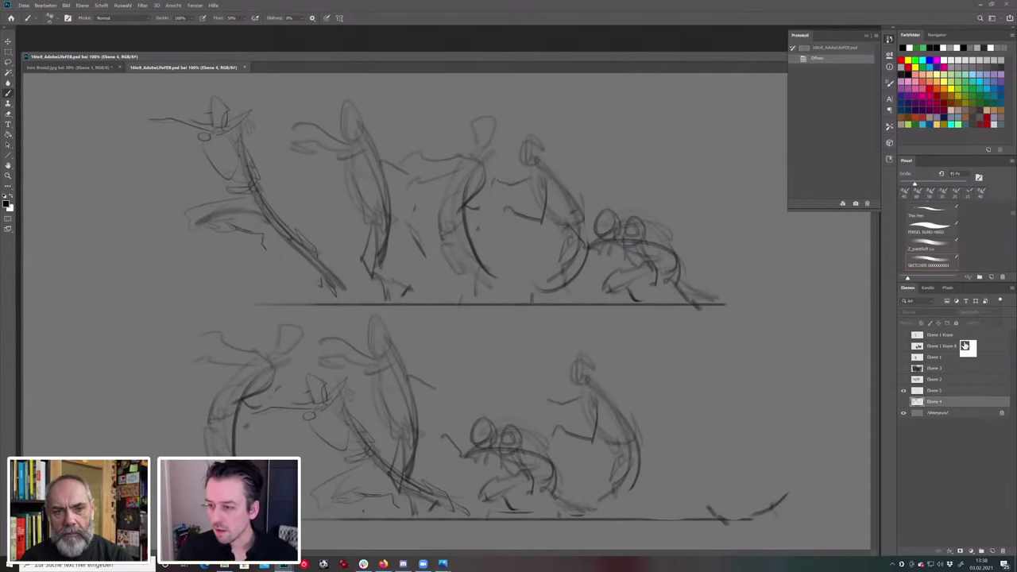
left_click(963, 338, "shift")
left_click_drag(964, 347, 1002, 552)
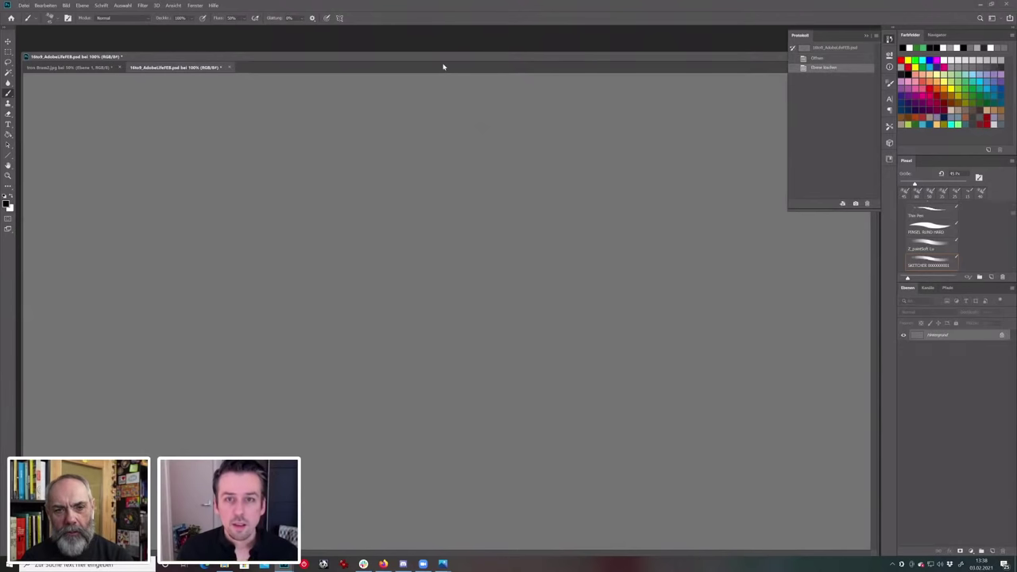
Add a new empty layer above the grey background and place the document window, shown at 66.7%, in the workspace's centre.
key("ctrl+minus")
left_click_drag(408, 61, 524, 64)
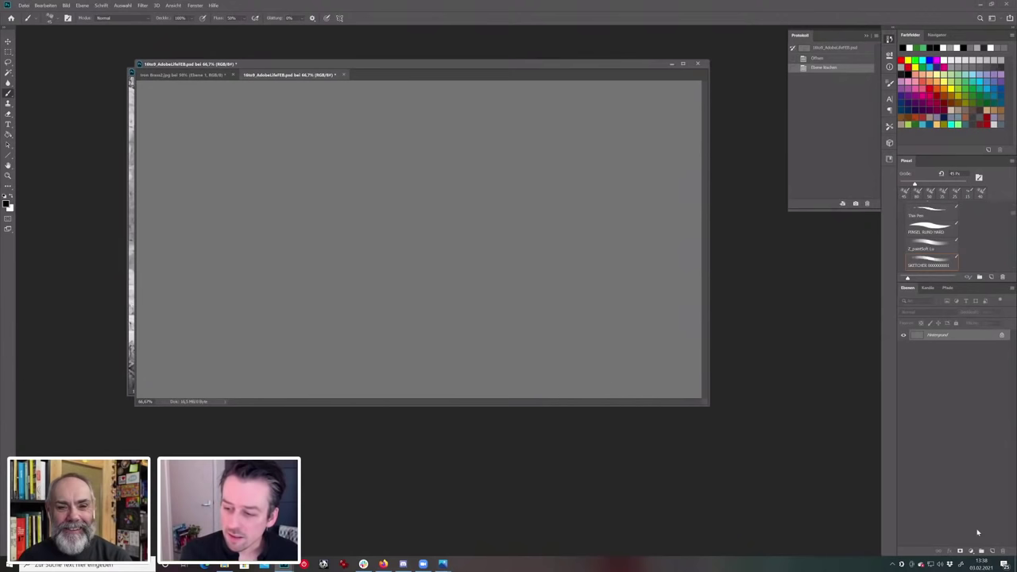
left_click(993, 551)
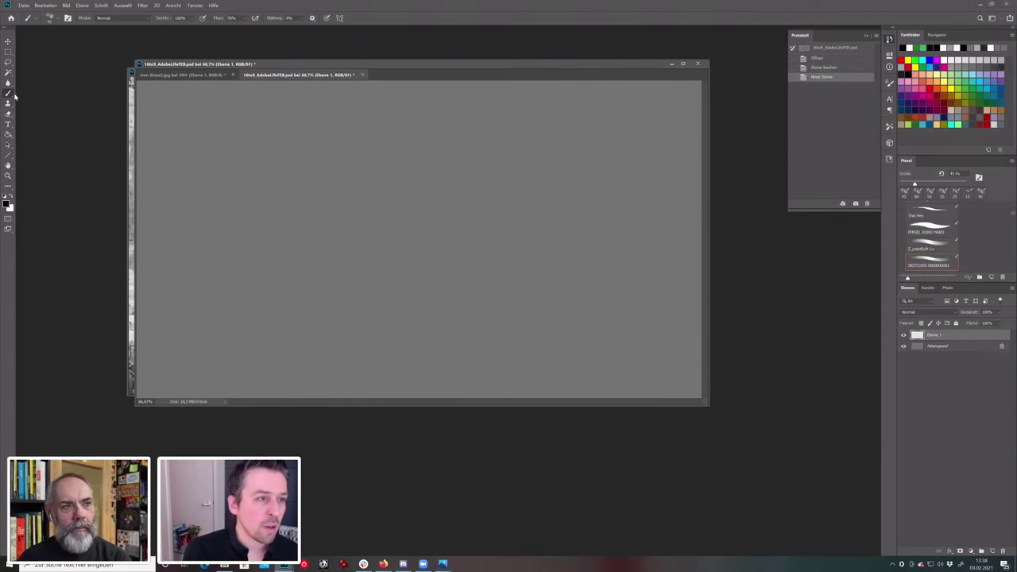
left_click_drag(447, 65, 522, 109)
key("ctrl+alt+0")
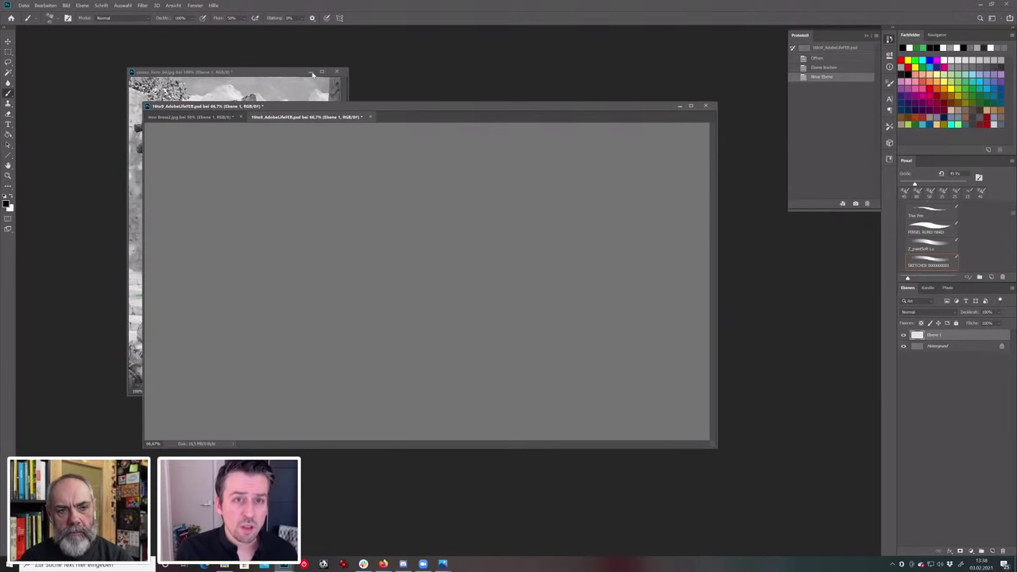
Close the marked Conan reference illustration without saving its changes and reposition the blank grey document's window.
left_click_drag(290, 76, 247, 76)
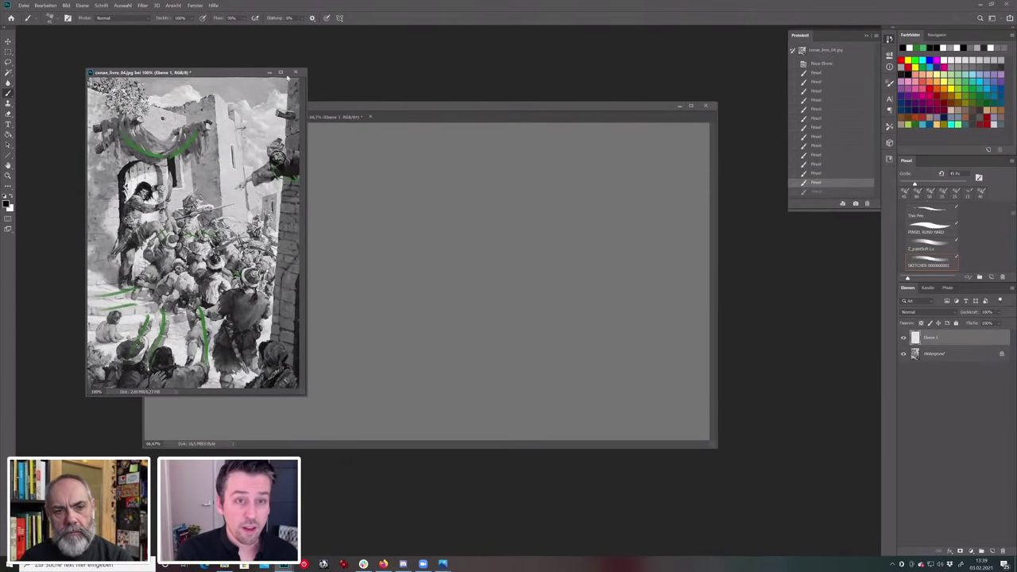
left_click(297, 72)
left_click(556, 218)
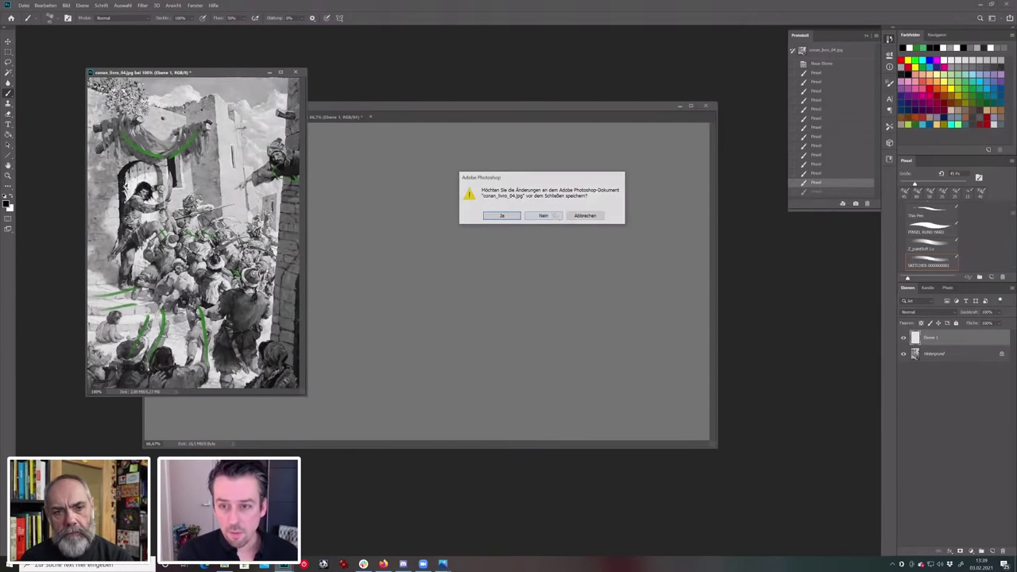
left_click_drag(499, 105, 469, 101)
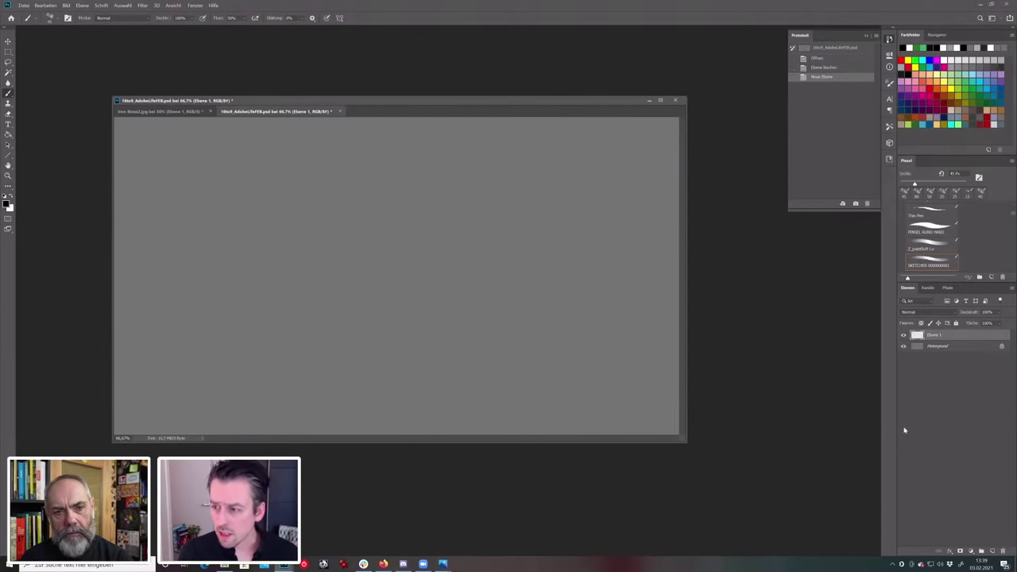
Enlarge the blank grey document's window beyond the canvas edges at 66.7% zoom and reposition it in the workspace.
left_click_drag(388, 100, 394, 86)
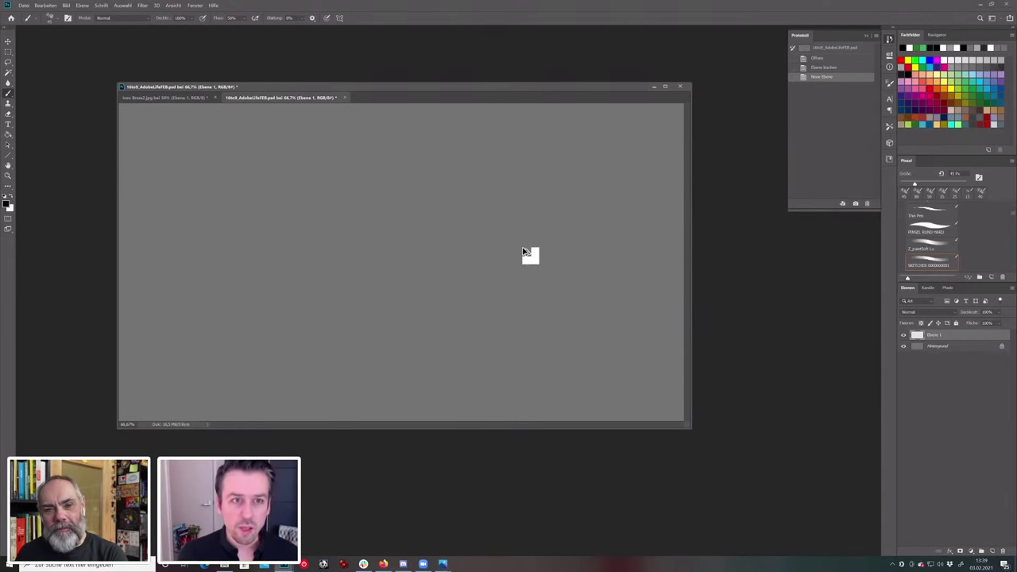
key("ctrl+minus")
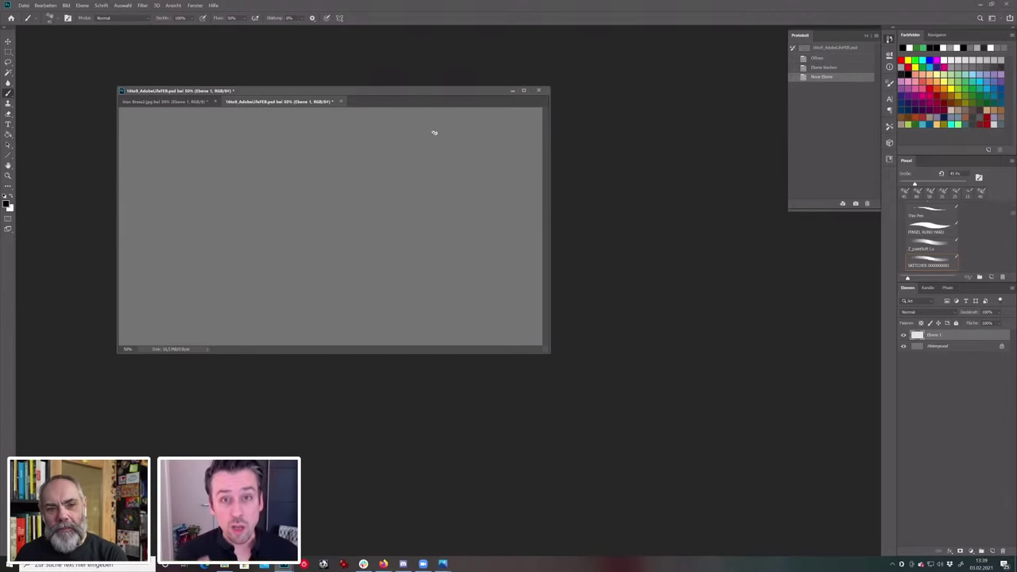
key("ctrl+plus")
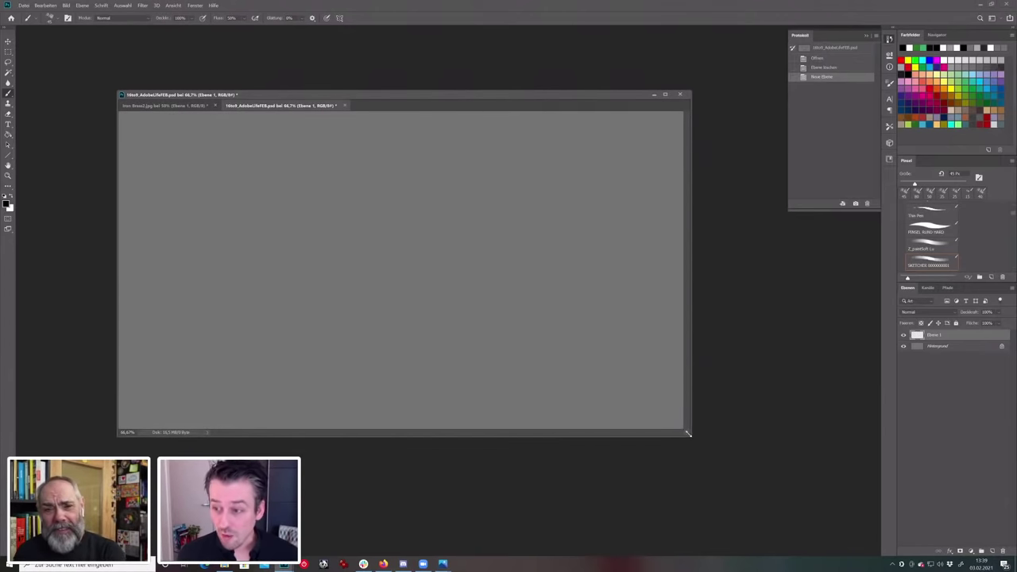
left_click_drag(688, 434, 722, 442)
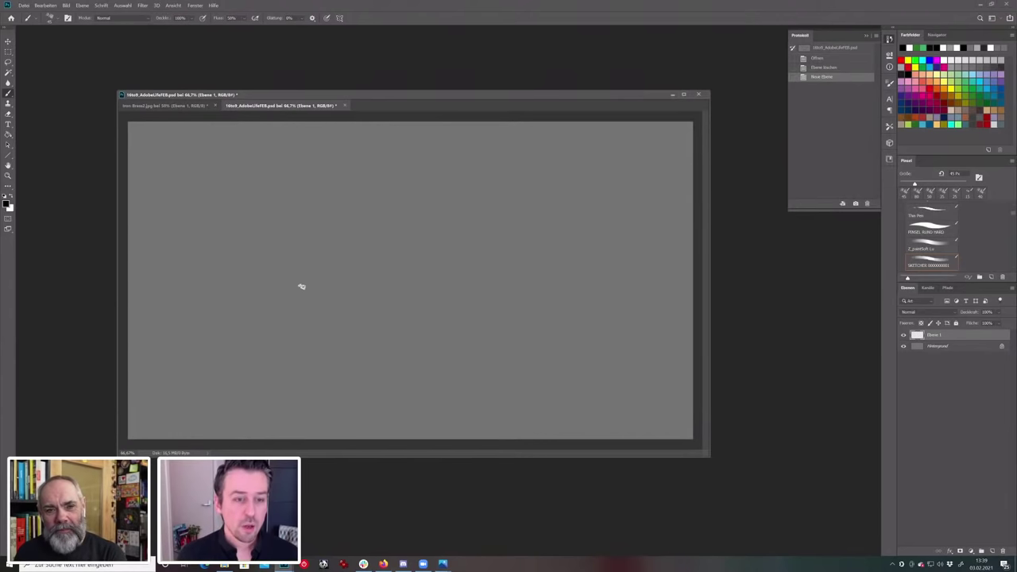
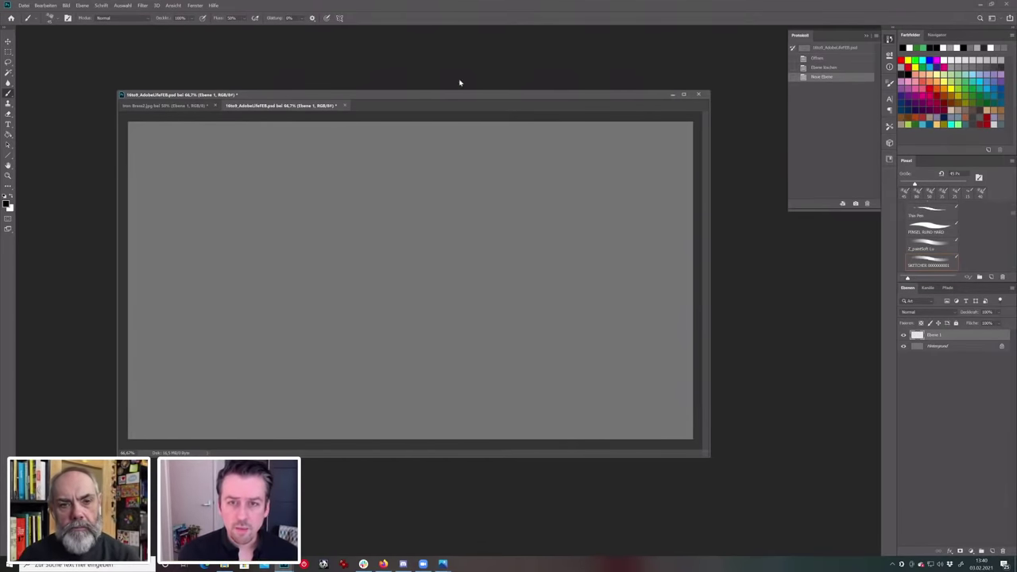
left_click_drag(452, 95, 444, 89)
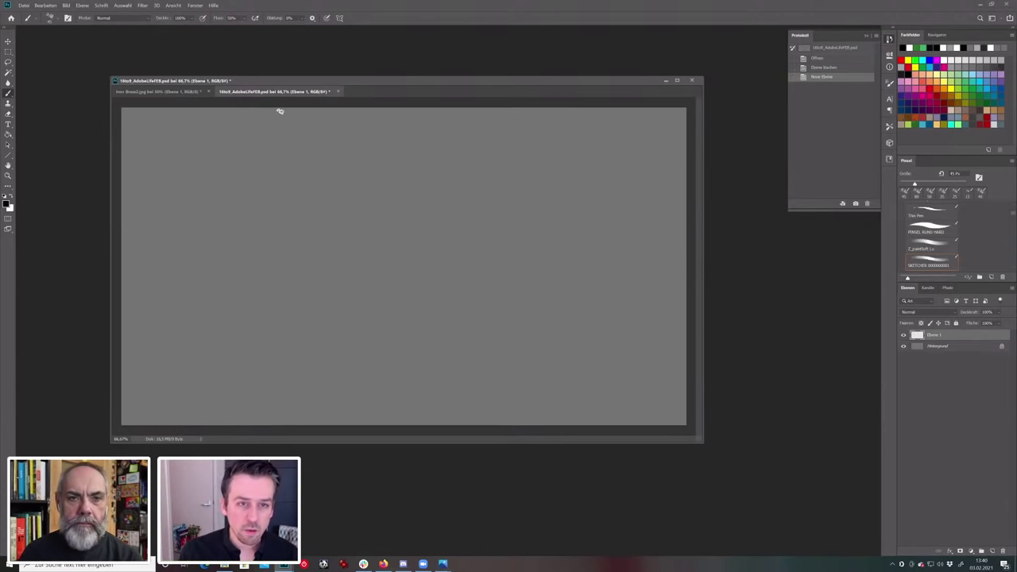
Draw a rule-of-thirds grid of two vertical and two horizontal straight black lines across the canvas.
left_click_drag(279, 111, 279, 413)
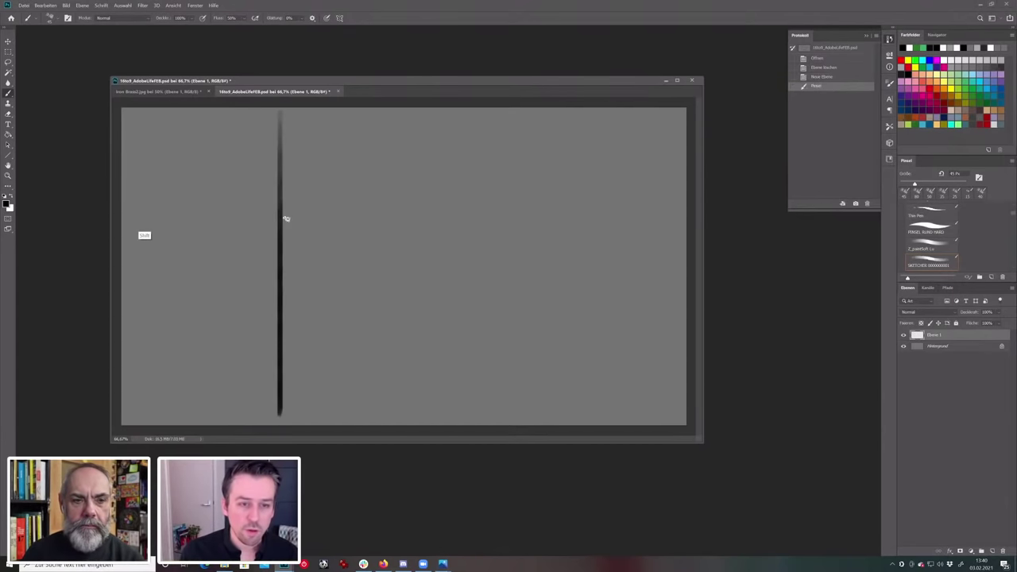
left_click_drag(140, 234, 702, 261)
left_click_drag(643, 332, 69, 341)
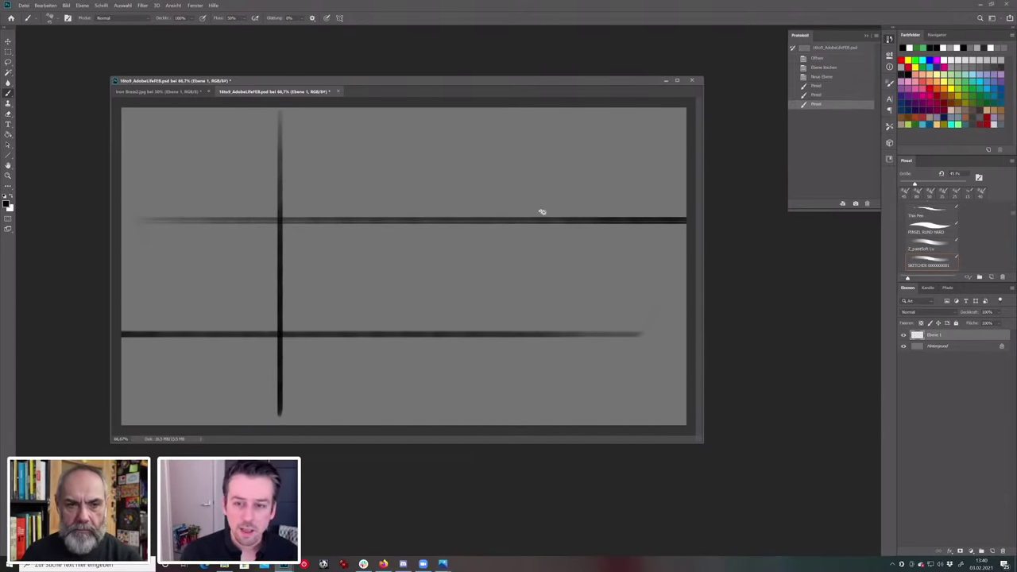
left_click_drag(487, 118, 488, 423)
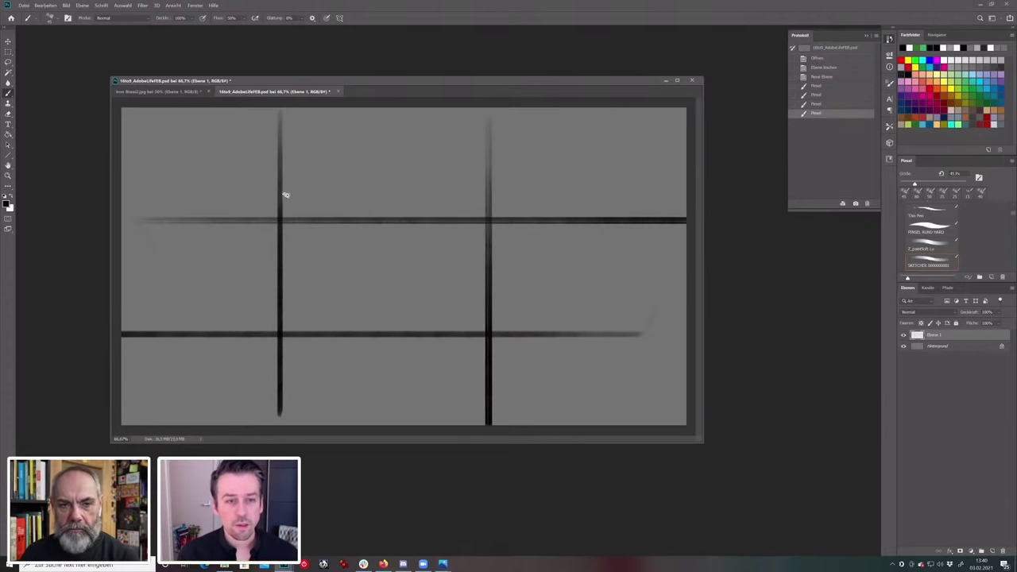
Sketch one rough figure on the first vertical grid line and a second figure just left of the other vertical line.
mouse_move(280, 187)
left_mouse_down()
mouse_move(294, 225)
mouse_move(282, 243)
mouse_move(311, 260)
left_mouse_up()
mouse_move(247, 255)
left_mouse_down()
mouse_move(288, 315)
mouse_move(272, 354)
left_mouse_up()
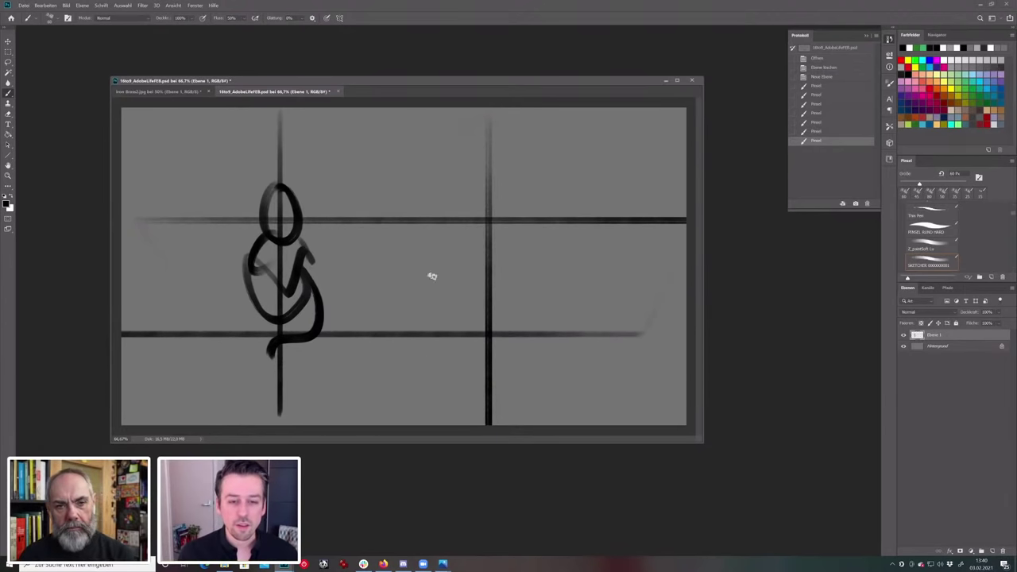
mouse_move(439, 192)
left_mouse_down()
mouse_move(455, 234)
mouse_move(422, 283)
mouse_move(476, 337)
left_mouse_up()
left_click_drag(437, 287, 475, 358)
left_click_drag(427, 291, 475, 354)
Add rough figures with heads at the upper grid line's height beyond the right vertical line and on the far left.
left_click_drag(529, 199, 526, 200)
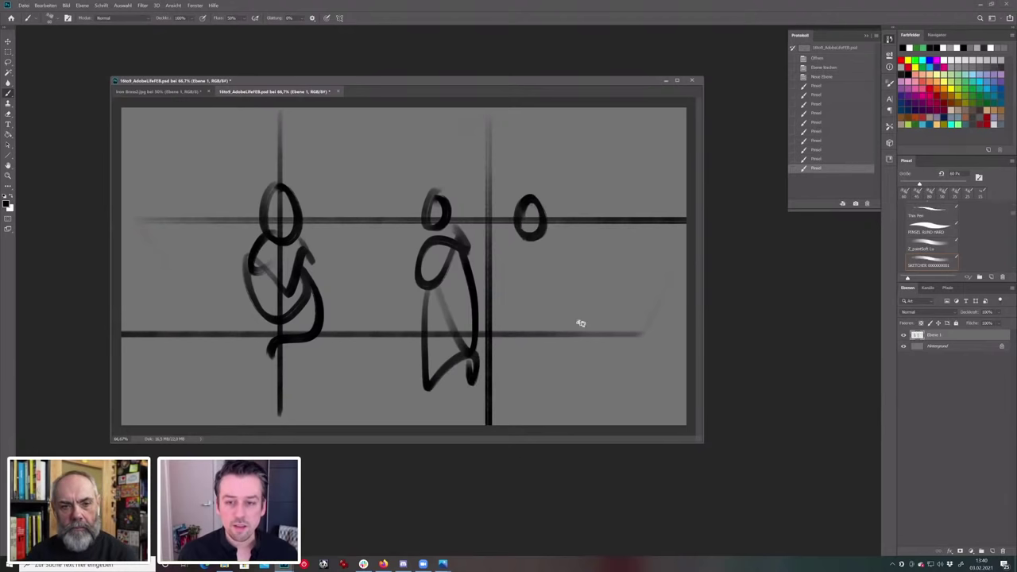
left_click_drag(550, 232, 580, 347)
mouse_move(524, 262)
left_mouse_down()
mouse_move(569, 335)
mouse_move(588, 341)
left_mouse_up()
left_click_drag(599, 201, 604, 204)
mouse_move(208, 199)
left_mouse_down()
mouse_move(202, 229)
mouse_move(208, 200)
left_mouse_up()
left_click_drag(212, 228, 219, 378)
left_click_drag(194, 232, 161, 388)
Draw dashes between the figures at waist height, circle several heads, and run a thick line through the row of heads.
left_click_drag(322, 308, 399, 307)
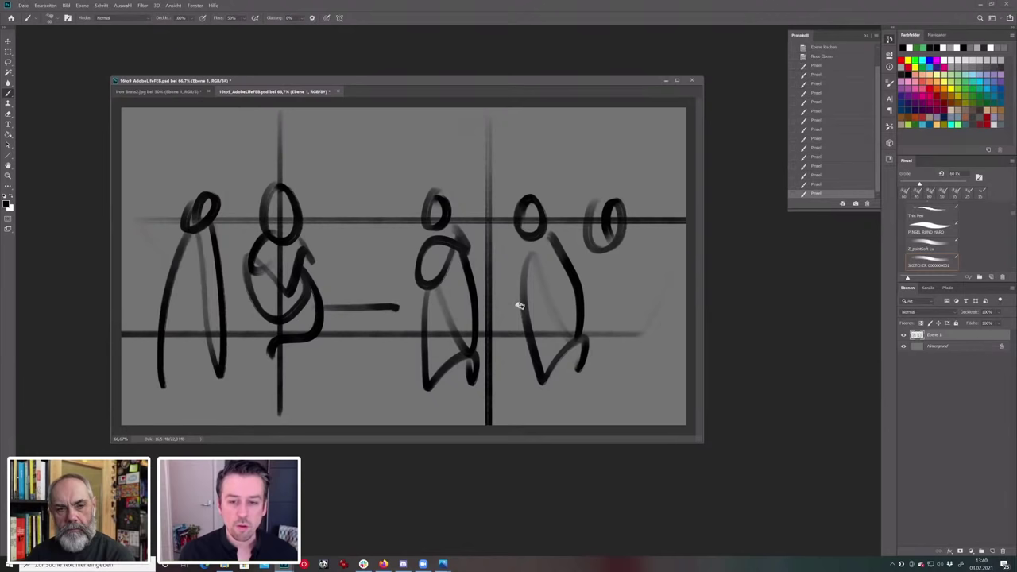
left_click_drag(483, 303, 569, 302)
left_click_drag(607, 301, 680, 297)
left_click_drag(226, 303, 120, 298)
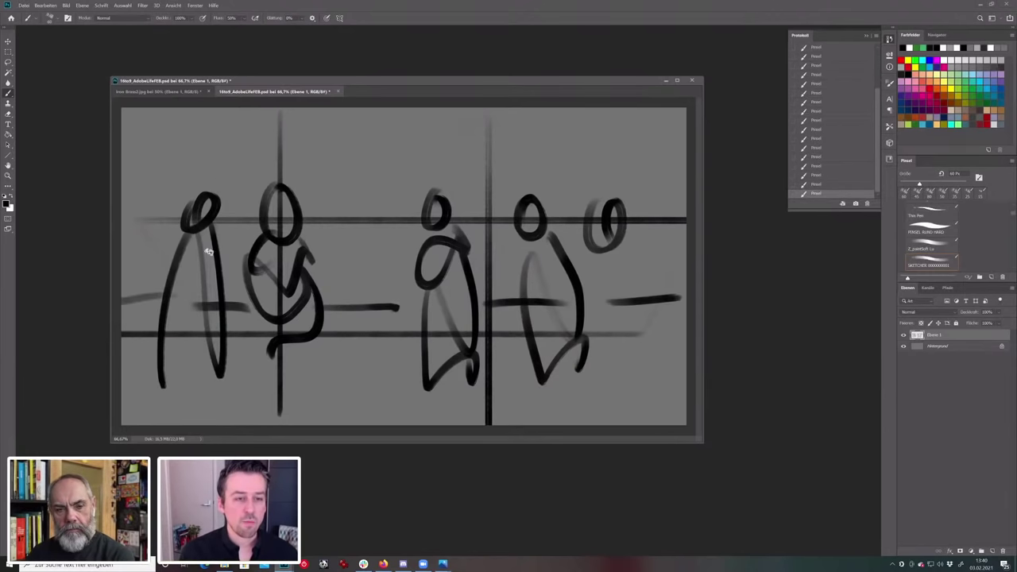
mouse_move(181, 216)
left_mouse_down()
mouse_move(214, 238)
mouse_move(313, 169)
left_mouse_up()
left_click_drag(379, 232, 451, 209)
left_click_drag(213, 204, 688, 210)
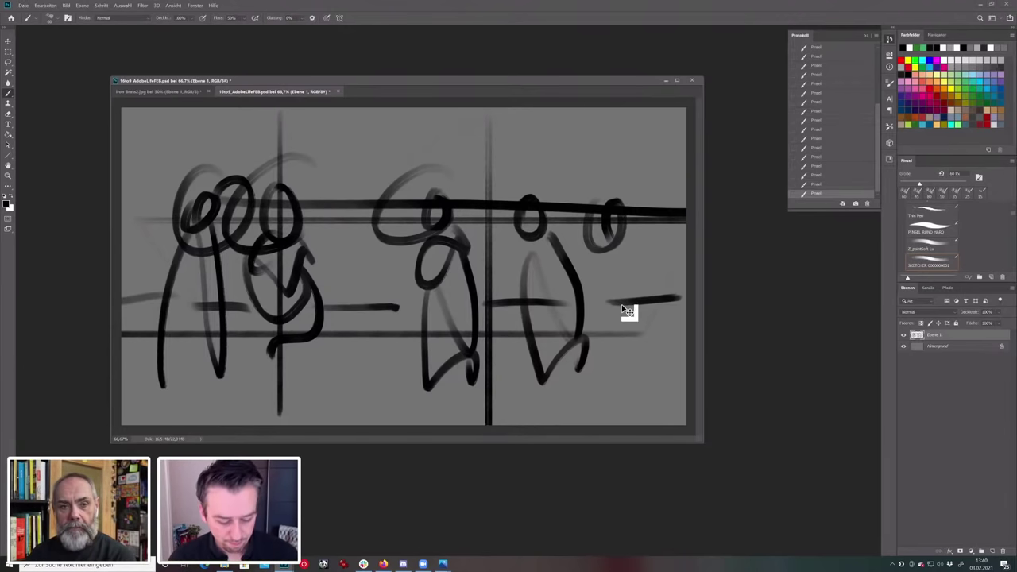
Clear the whole drawing from Ebene 1, remove the selection, and reduce the brush size to 45 px.
key("ctrl+a")
key("Delete")
key("ctrl+d")
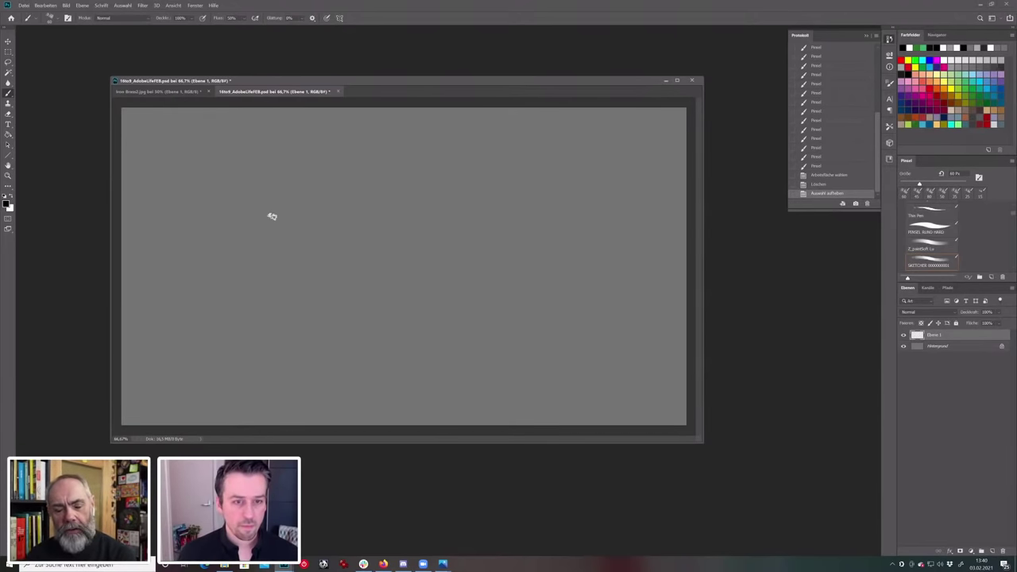
key("bracketleft")
key("bracketleft")
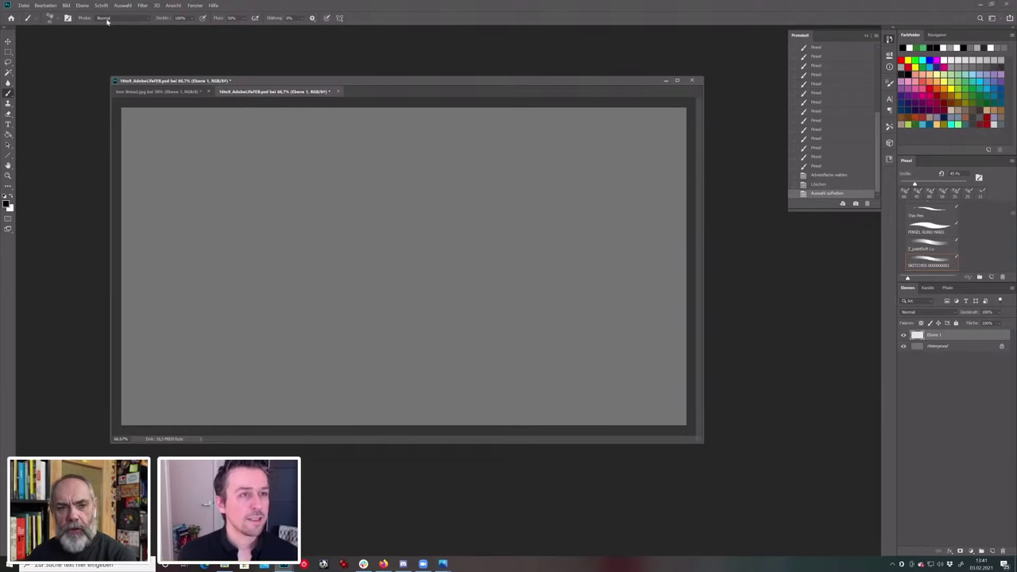
left_click(174, 5)
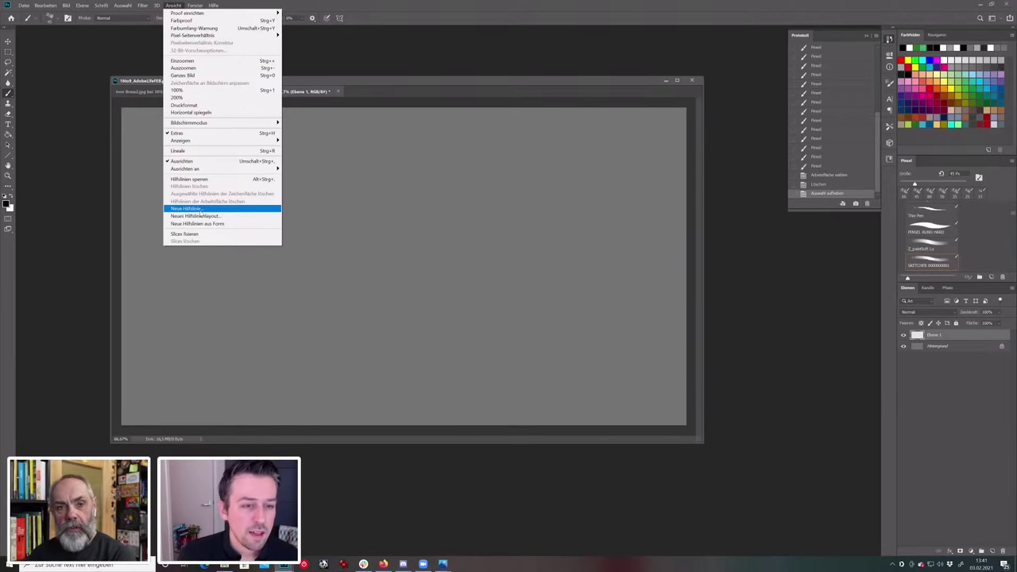
left_click(385, 80)
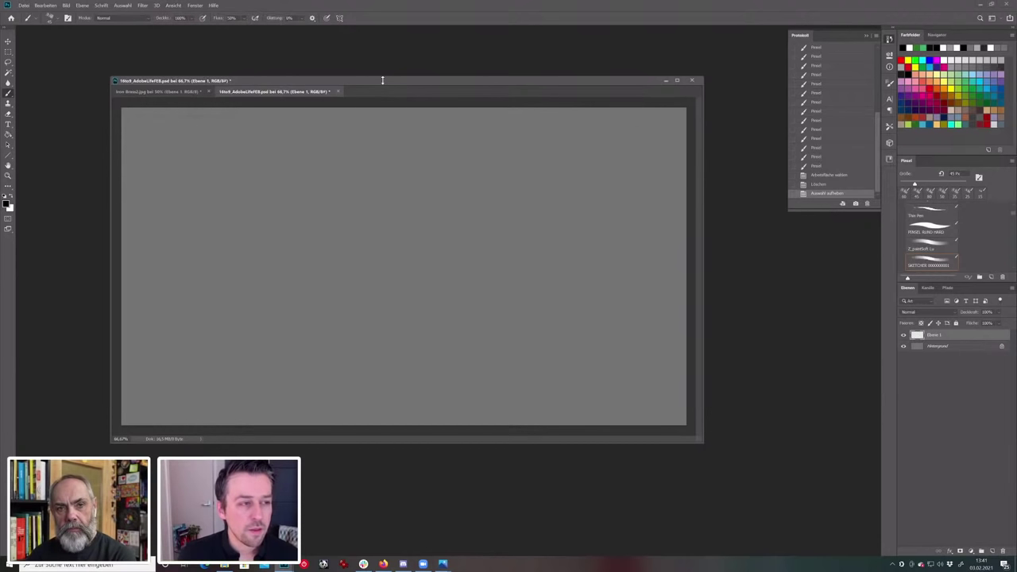
left_click_drag(277, 244, 248, 247)
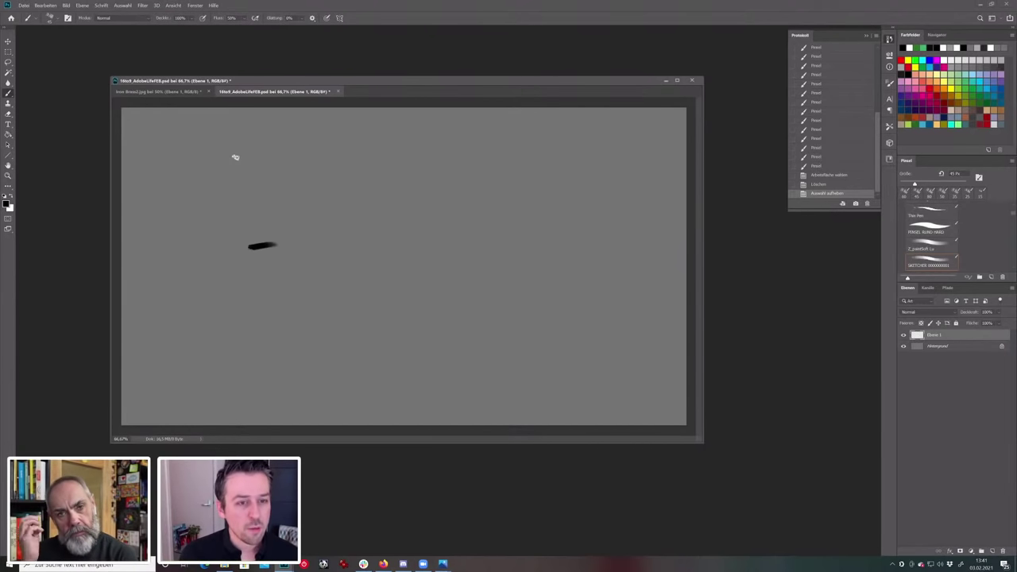
left_click_drag(235, 156, 237, 149)
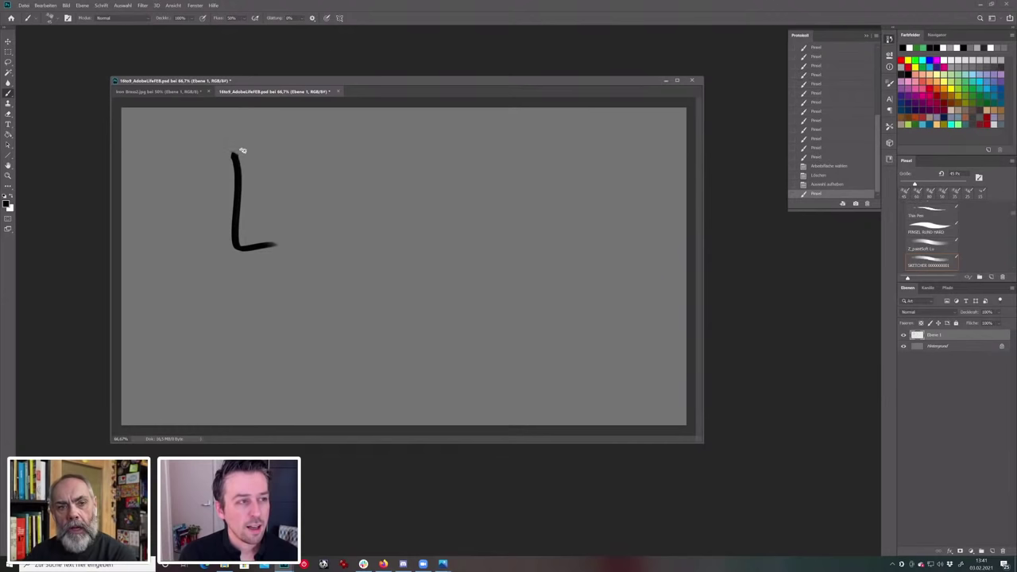
key("ctrl+z")
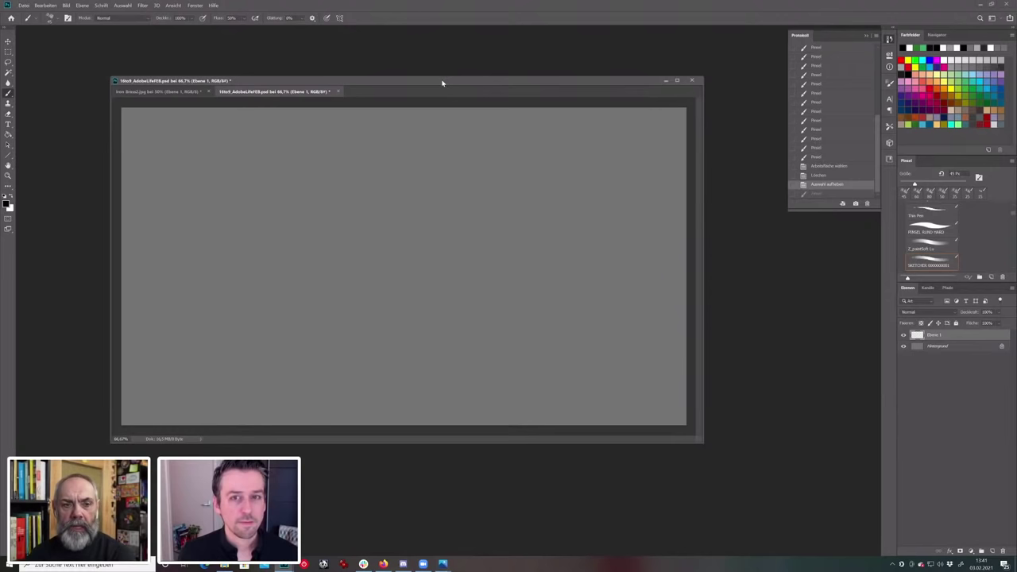
Move the document window further up and to the left and enlarge it to leave a wider margin around the canvas.
left_click_drag(442, 82, 435, 78)
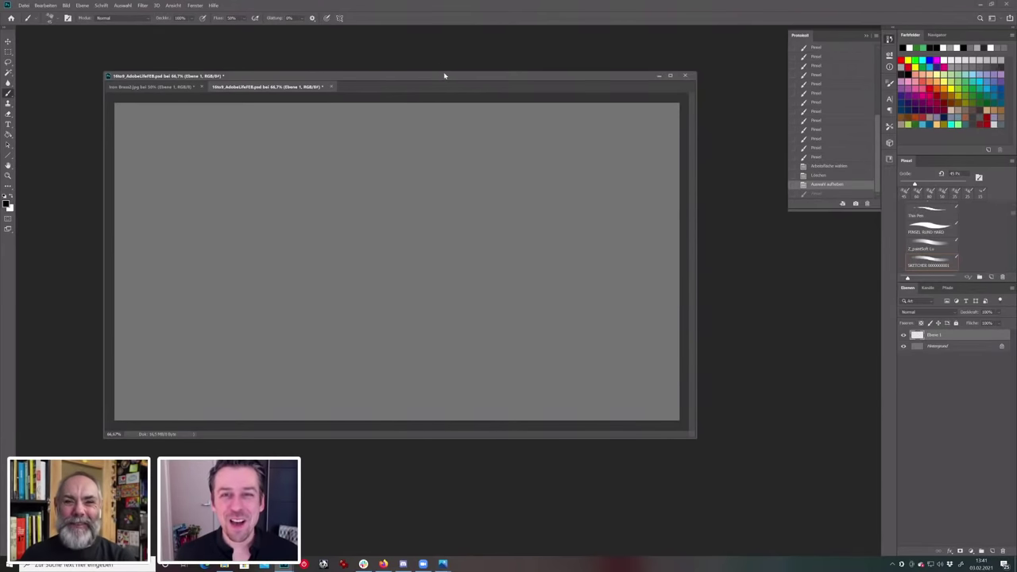
left_click_drag(444, 75, 437, 74)
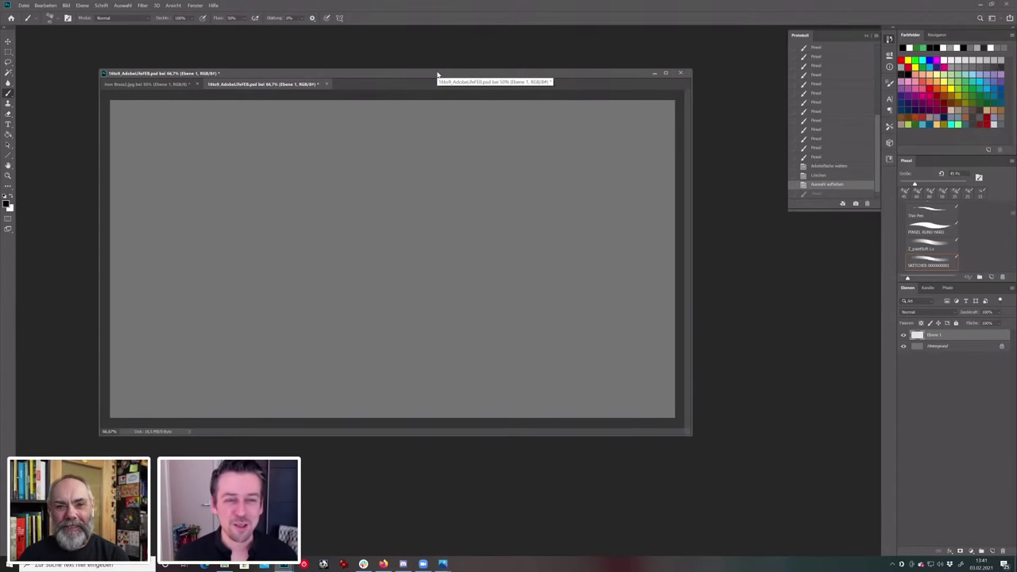
mouse_move(437, 74)
left_mouse_down()
mouse_move(367, 66)
mouse_move(445, 77)
mouse_move(437, 71)
left_mouse_up()
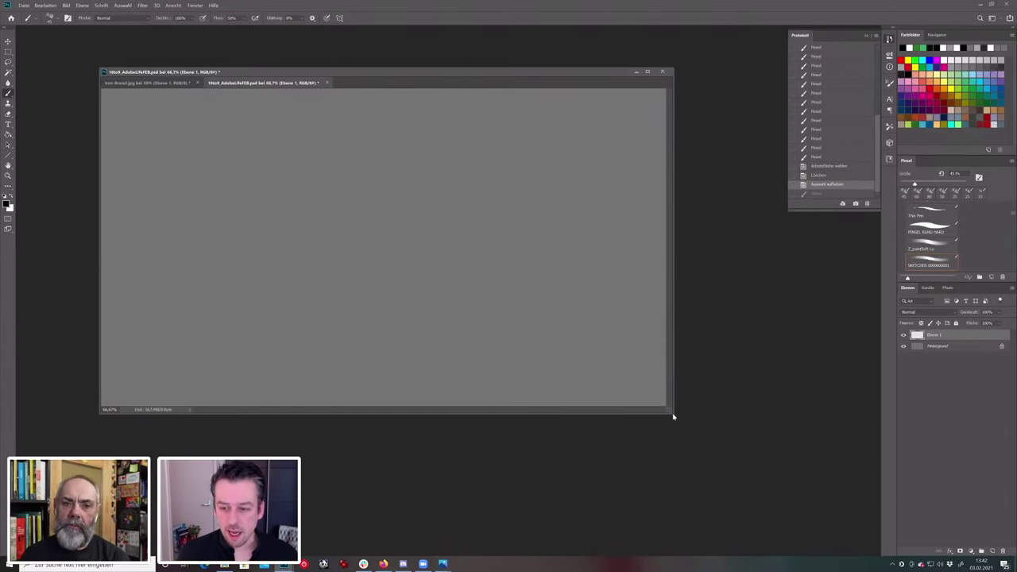
left_click_drag(715, 451, 744, 463)
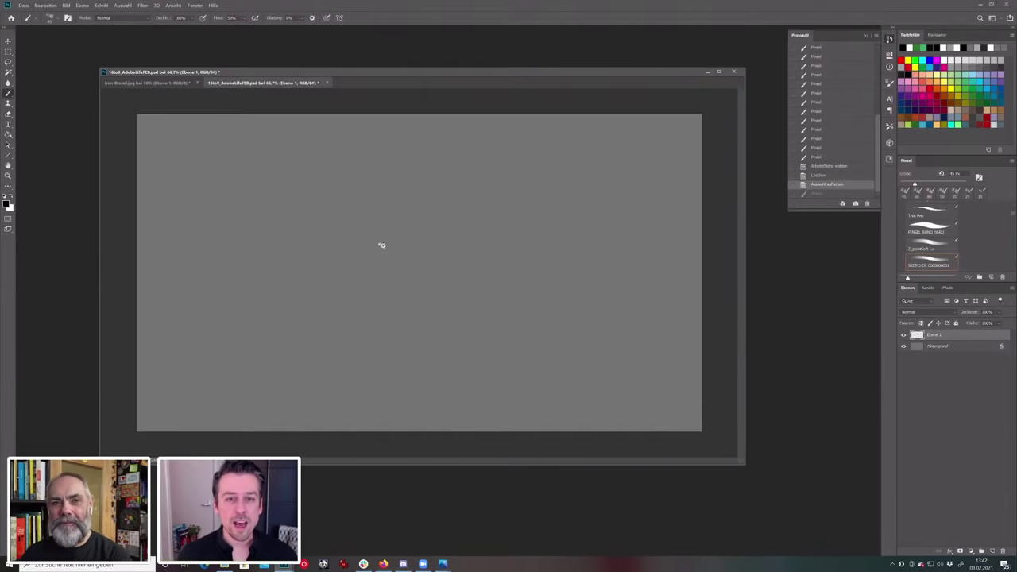
Draw a thick vertical line near the canvas's middle with one upright figure on it and an inward-leaning figure on each side.
left_click_drag(397, 115, 417, 458)
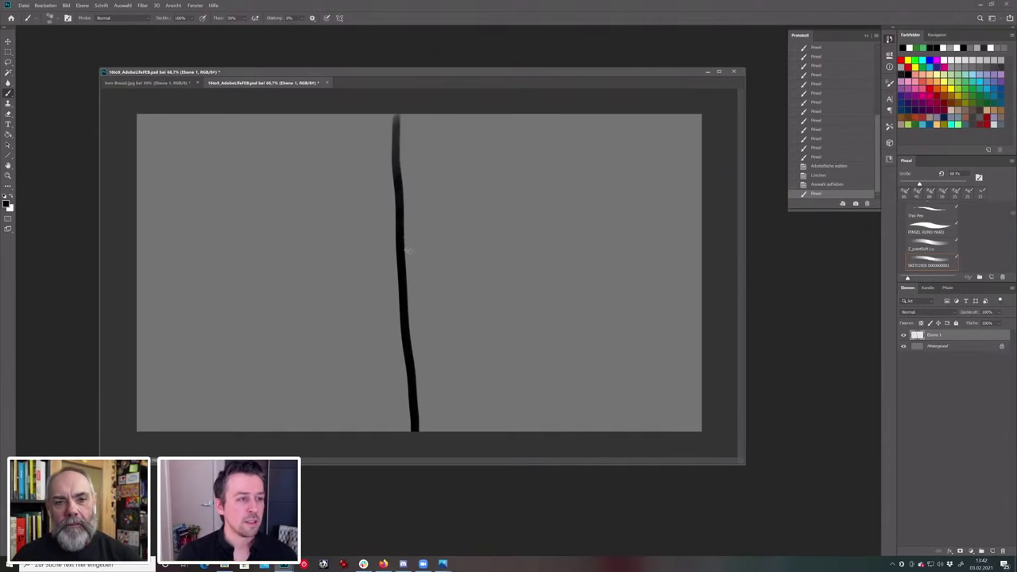
mouse_move(389, 220)
left_mouse_down()
mouse_move(366, 257)
mouse_move(387, 304)
left_mouse_up()
mouse_move(245, 188)
left_mouse_down()
mouse_move(204, 401)
mouse_move(161, 397)
mouse_move(203, 397)
left_mouse_up()
mouse_move(542, 198)
left_mouse_down()
mouse_move(553, 201)
mouse_move(562, 324)
left_mouse_up()
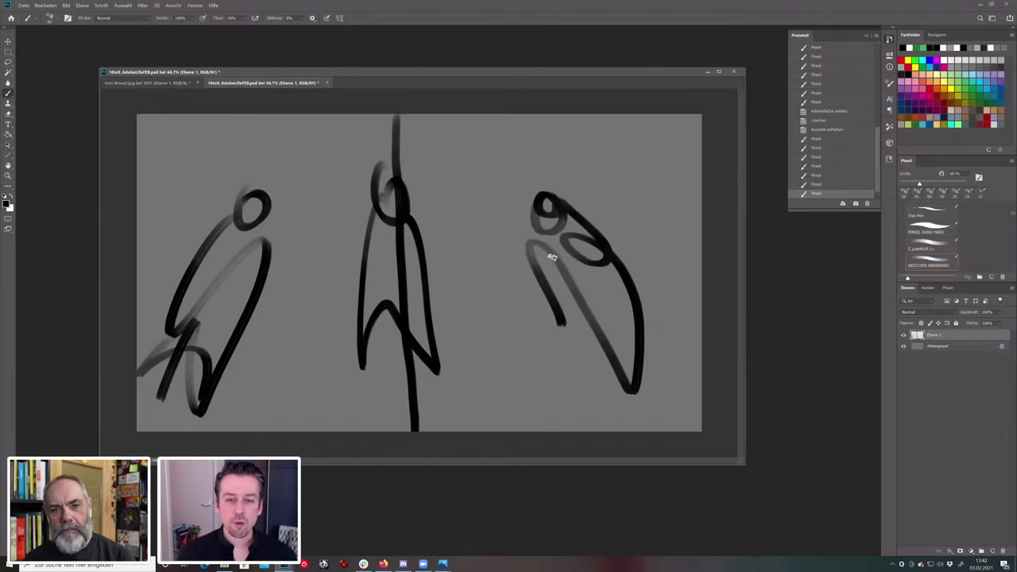
Draw arrows from both side figures' heads towards the central figure, plus a horizontal bar at the right figure's shoulder height.
left_click_drag(475, 252, 563, 250)
left_click_drag(489, 213, 550, 208)
mouse_move(266, 212)
left_mouse_down()
mouse_move(295, 205)
mouse_move(284, 228)
left_mouse_up()
left_click_drag(500, 199, 508, 226)
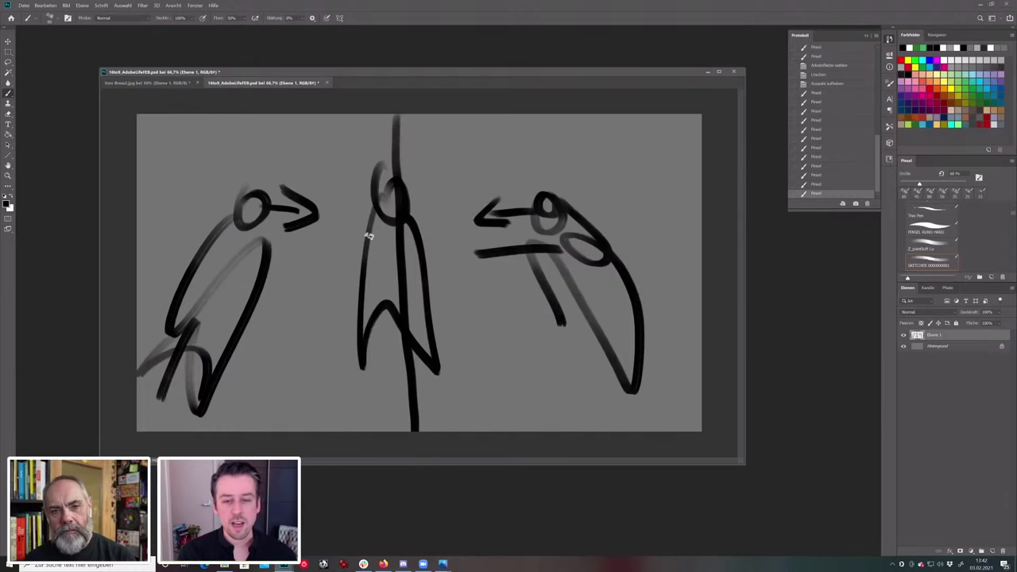
Add a base under the central figure, an extra head at the far left, and loose shapes in front of the side figures.
left_click_drag(381, 370, 238, 373)
mouse_move(156, 224)
left_mouse_down()
mouse_move(159, 239)
mouse_move(176, 212)
left_mouse_up()
left_click_drag(279, 276, 282, 296)
left_click_drag(289, 255, 284, 268)
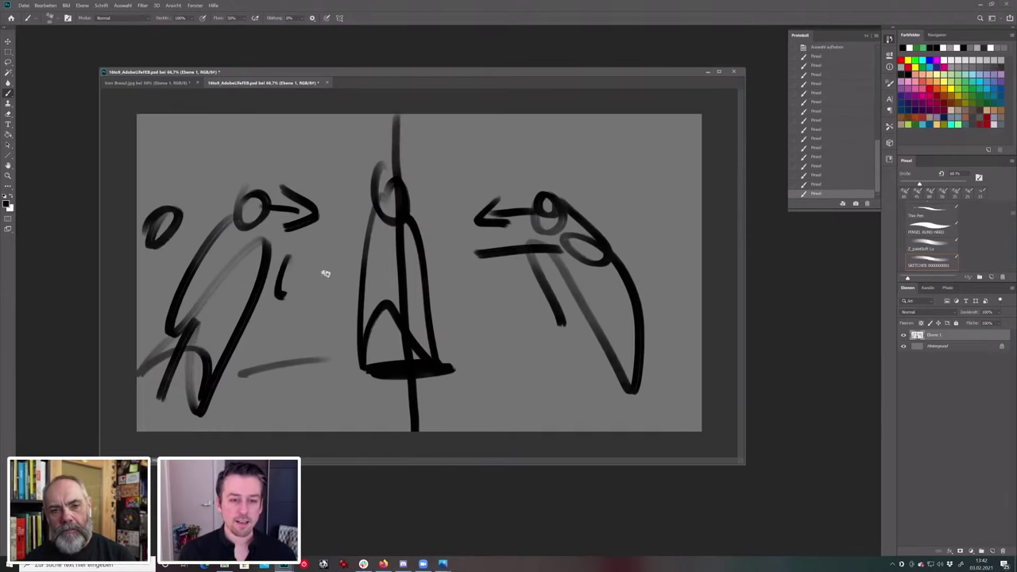
mouse_move(503, 277)
left_mouse_down()
mouse_move(529, 321)
mouse_move(526, 336)
mouse_move(510, 280)
left_mouse_up()
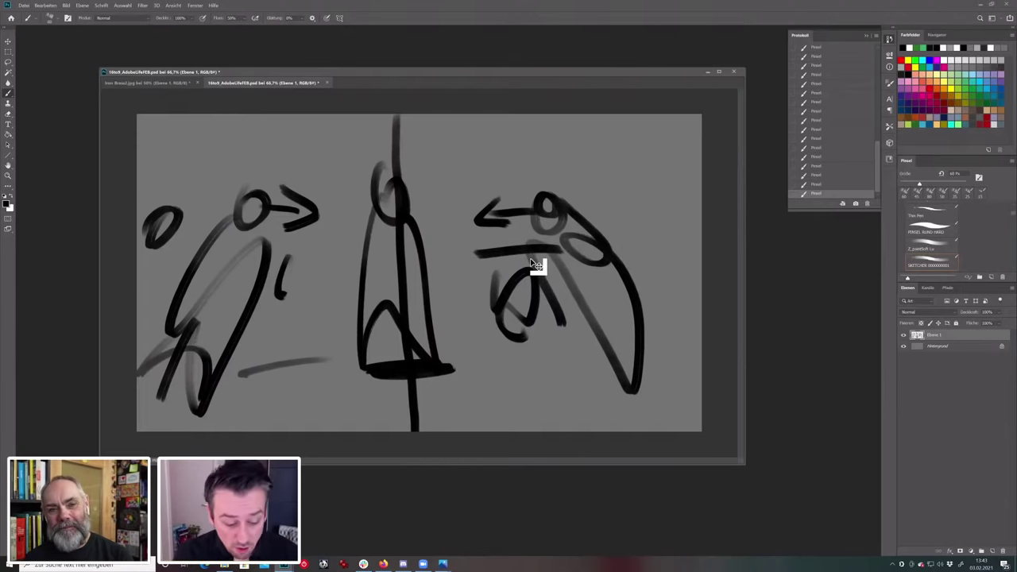
Clear the three-figure sketch from Ebene 1 and remove the selection.
key("ctrl+a")
key("Delete")
key("ctrl+d")
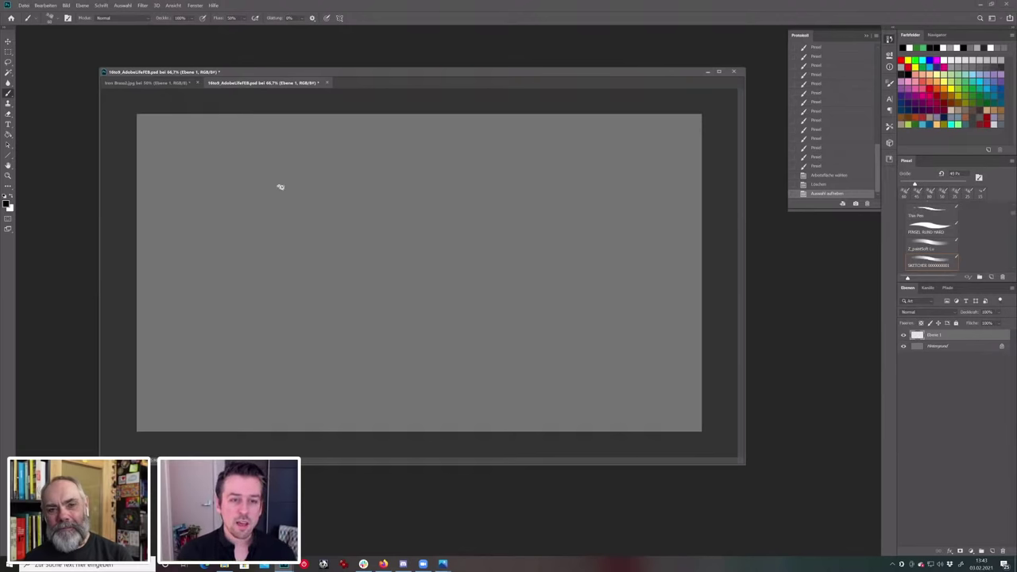
Sketch a loose figure on the canvas's left side and rework its arm with a 25 px brush as outstretched, aiming a pistol.
mouse_move(289, 183)
left_mouse_down()
mouse_move(262, 209)
mouse_move(281, 177)
mouse_move(263, 225)
mouse_move(307, 176)
mouse_move(289, 180)
mouse_move(275, 218)
mouse_move(277, 178)
mouse_move(260, 247)
mouse_move(307, 247)
mouse_move(287, 245)
mouse_move(249, 269)
mouse_move(315, 272)
mouse_move(257, 308)
mouse_move(315, 279)
mouse_move(276, 292)
mouse_move(267, 307)
mouse_move(262, 294)
mouse_move(251, 317)
mouse_move(274, 380)
mouse_move(291, 383)
mouse_move(282, 389)
mouse_move(332, 399)
left_mouse_up()
mouse_move(302, 241)
left_mouse_down()
mouse_move(335, 250)
mouse_move(309, 243)
mouse_move(362, 275)
left_mouse_up()
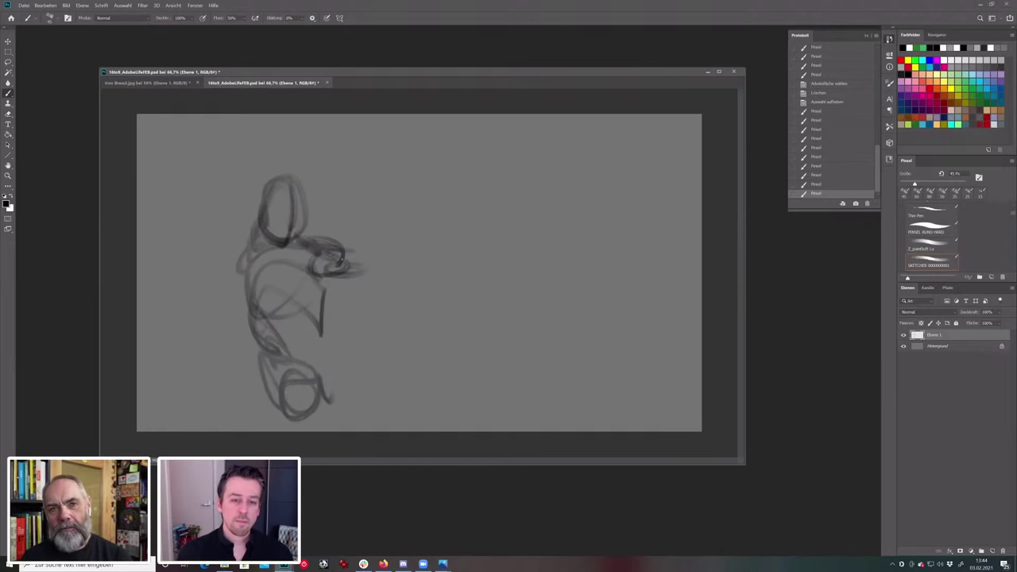
key("e")
mouse_move(354, 262)
left_mouse_down()
mouse_move(313, 243)
mouse_move(338, 252)
mouse_move(345, 283)
mouse_move(377, 262)
mouse_move(363, 278)
mouse_move(389, 280)
mouse_move(382, 263)
mouse_move(386, 280)
mouse_move(412, 261)
mouse_move(380, 255)
mouse_move(433, 249)
mouse_move(409, 255)
mouse_move(427, 231)
mouse_move(430, 255)
mouse_move(435, 230)
mouse_move(436, 262)
mouse_move(417, 230)
mouse_move(464, 205)
left_mouse_up()
key("b")
key("b")
mouse_move(464, 204)
left_mouse_down()
mouse_move(467, 219)
mouse_move(427, 231)
mouse_move(472, 207)
left_mouse_up()
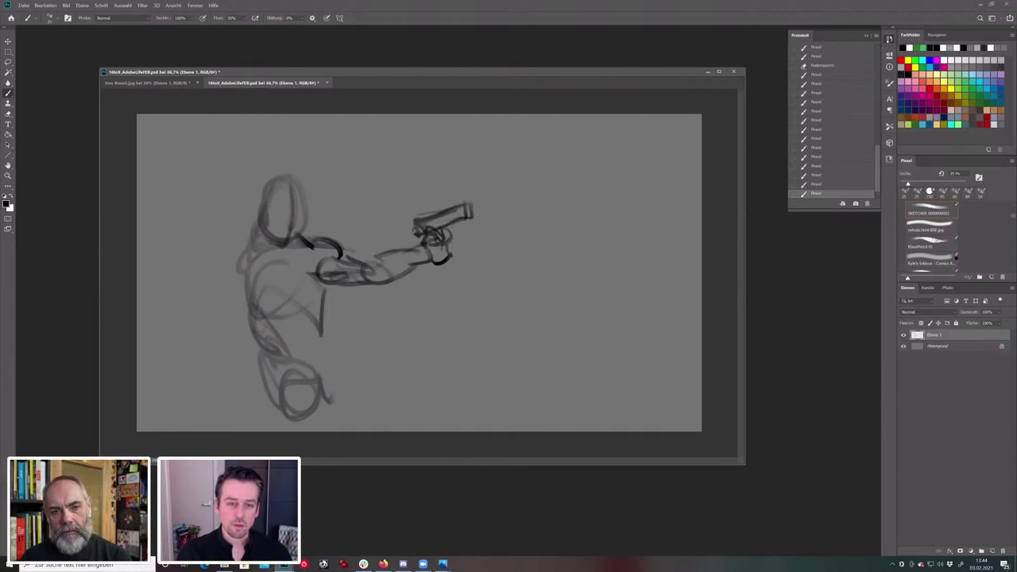
Refine the figure's side and shoulder contours and add centre and cross guidelines on the chest and head.
left_click_drag(324, 294, 321, 333)
mouse_move(276, 256)
left_mouse_down()
mouse_move(289, 316)
mouse_move(254, 258)
mouse_move(240, 282)
left_mouse_up()
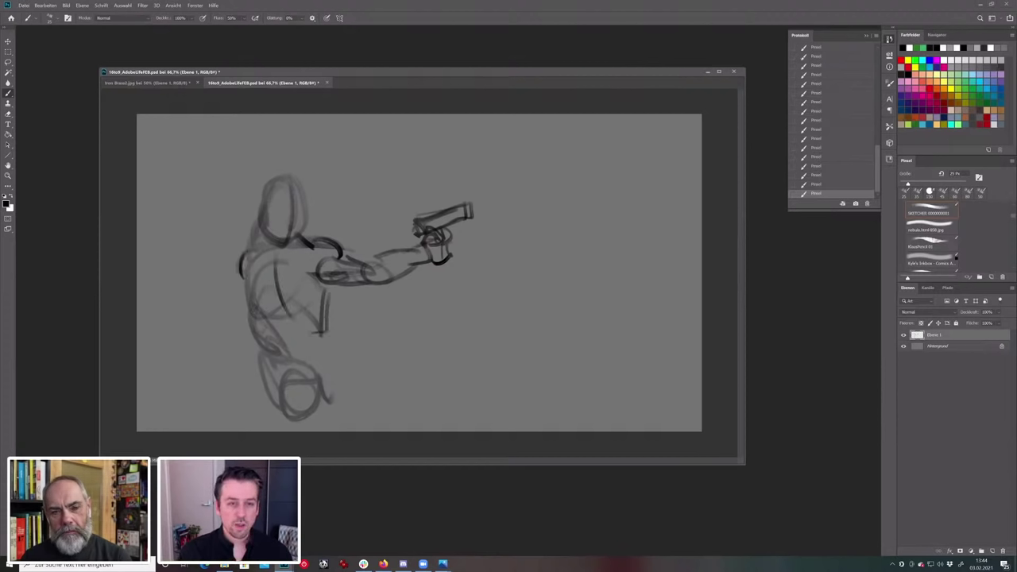
mouse_move(293, 192)
left_mouse_down()
mouse_move(283, 242)
mouse_move(305, 216)
mouse_move(326, 222)
left_mouse_up()
key("ctrl+z")
left_click_drag(241, 271, 276, 278)
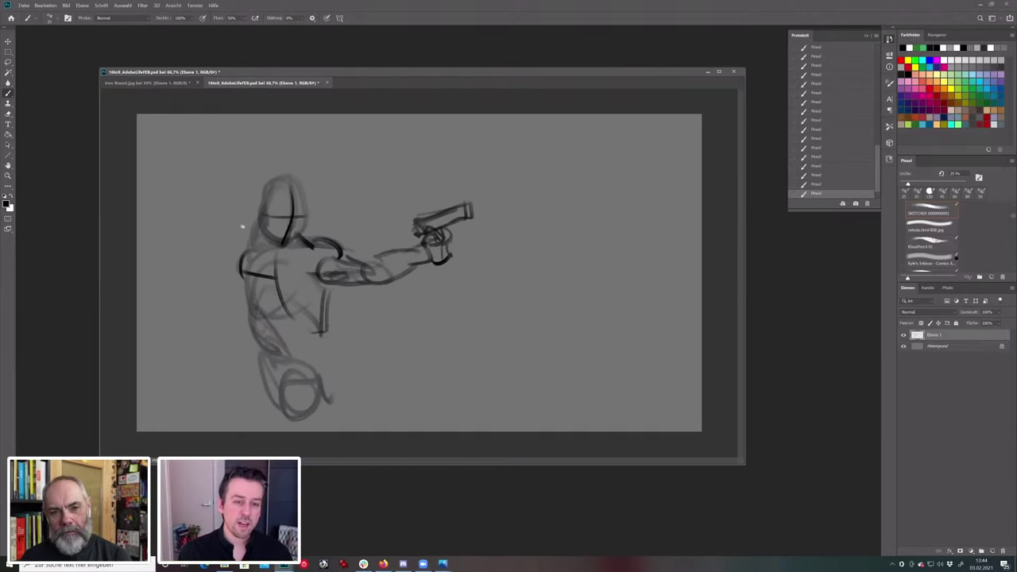
Undo the last horizontal guideline stroke across the figure's chest.
key("ctrl+z")
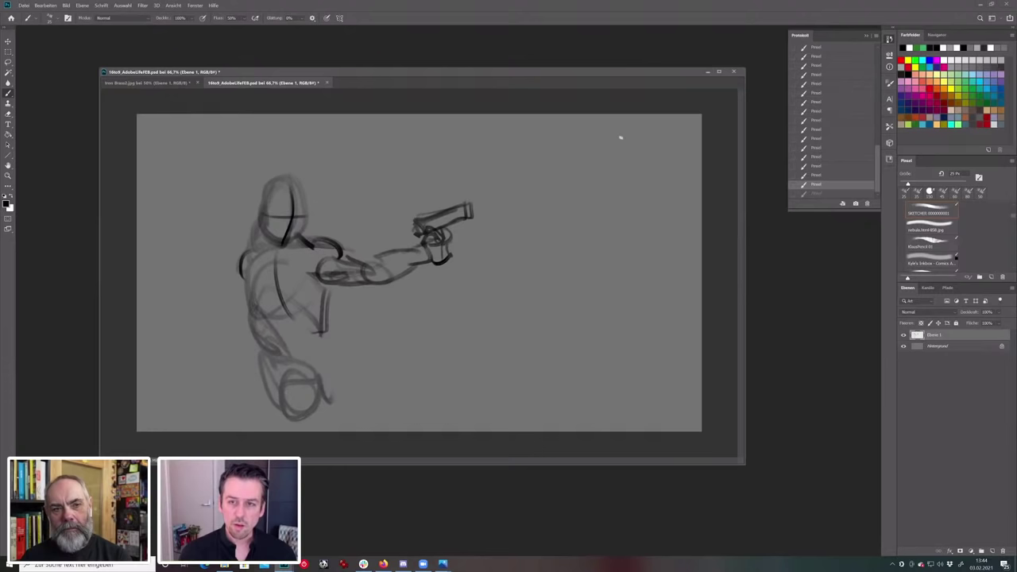
left_click_drag(616, 115, 653, 127)
left_click_drag(560, 165, 653, 127)
mouse_move(494, 186)
left_mouse_down()
mouse_move(579, 152)
mouse_move(606, 209)
left_mouse_up()
key("ctrl+z")
key("ctrl+z")
key("ctrl+z")
key("ctrl+z")
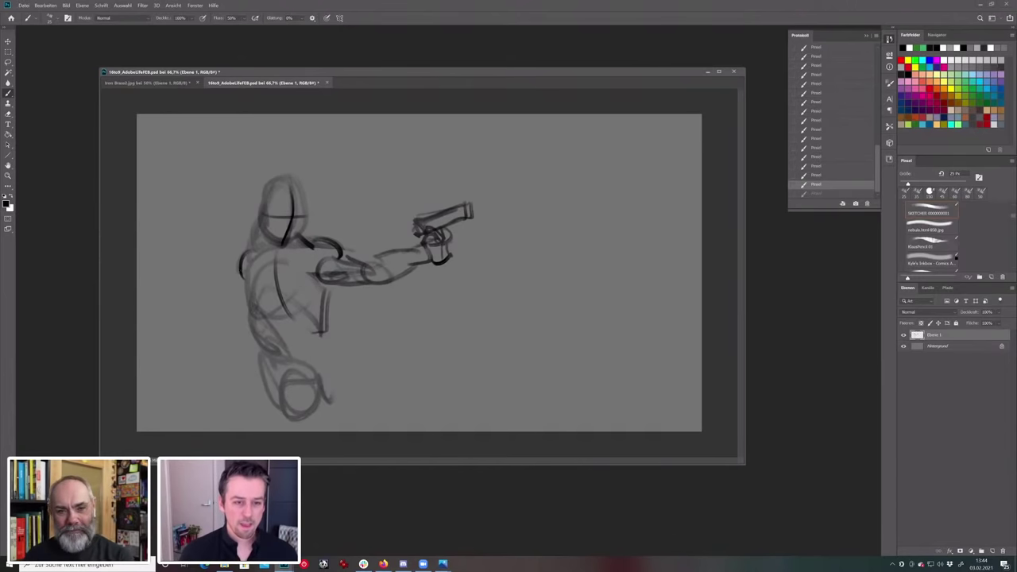
Sketch the figure's shoulder, hip and leg contours and add the second arm reaching down and back with a hand.
left_click_drag(243, 255, 238, 284)
mouse_move(328, 321)
left_mouse_down()
mouse_move(348, 391)
mouse_move(321, 421)
left_mouse_up()
left_click_drag(349, 387, 403, 422)
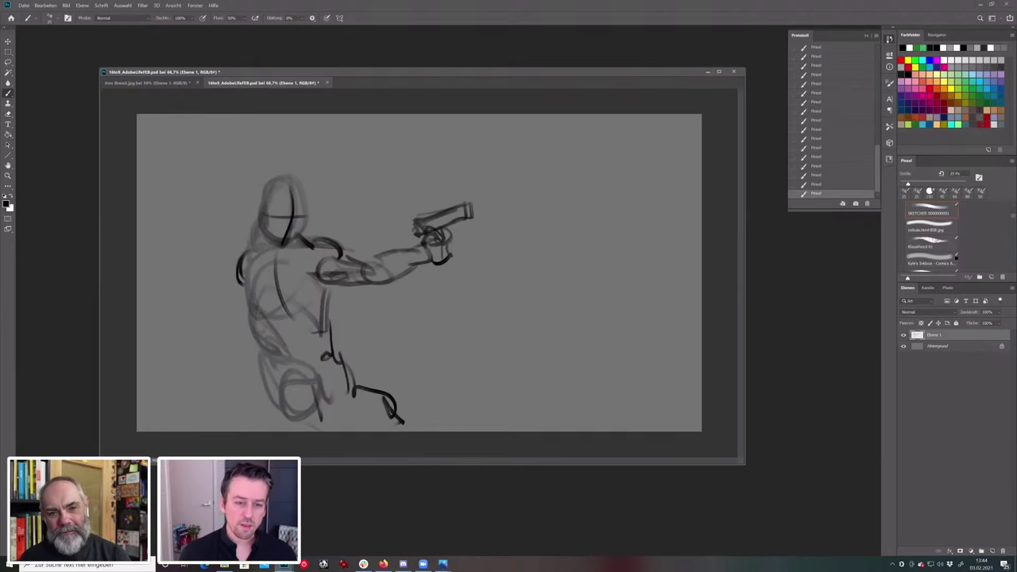
left_click_drag(313, 396, 304, 417)
mouse_move(242, 276)
left_mouse_down()
mouse_move(200, 318)
mouse_move(246, 303)
left_mouse_up()
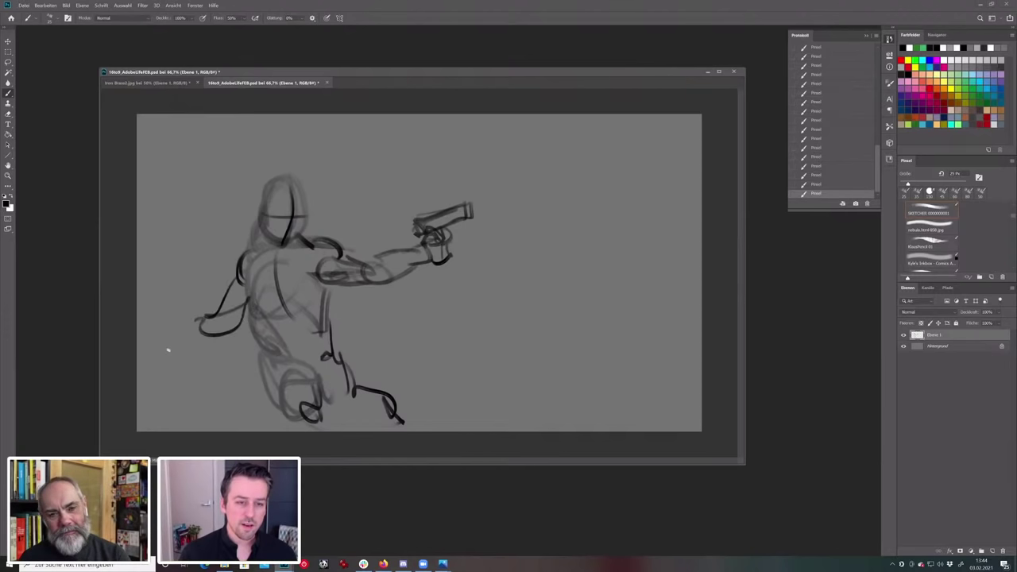
mouse_move(167, 350)
left_mouse_down()
mouse_move(199, 319)
mouse_move(163, 354)
left_mouse_up()
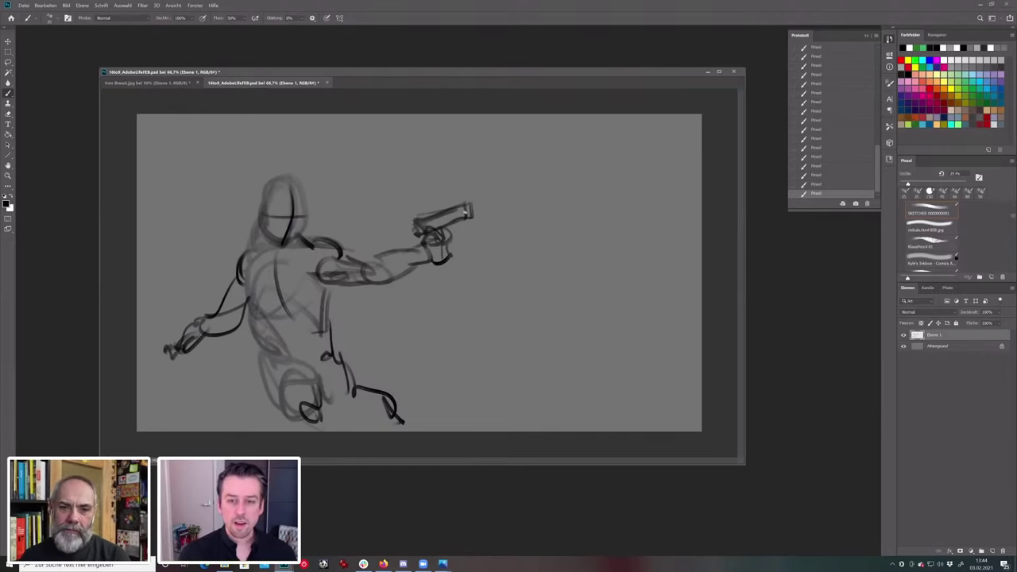
left_click_drag(491, 198, 560, 177)
key("ctrl+z")
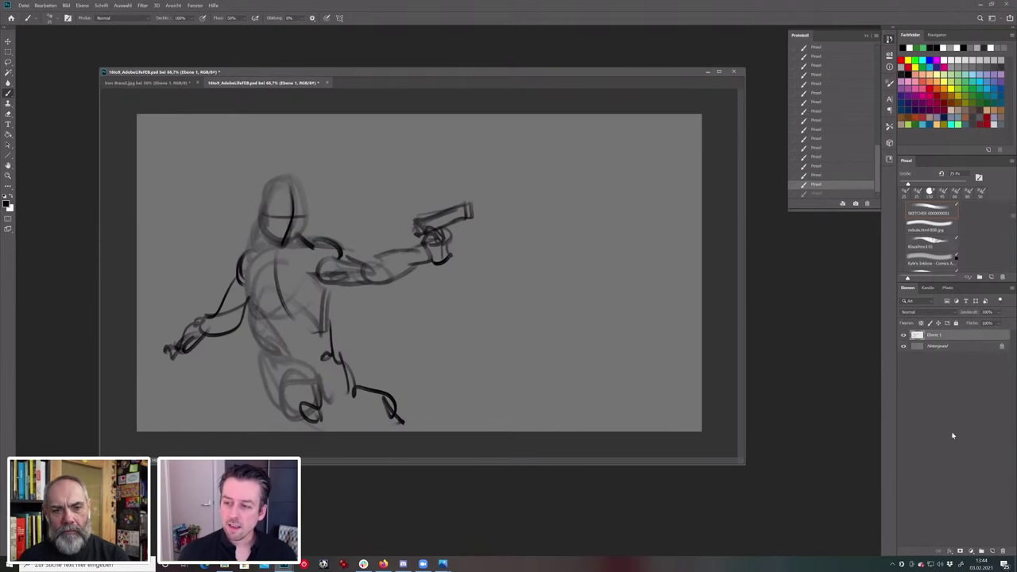
Add an empty layer above Ebene 1 and make Ebene 1 active again with a 35 px brush.
left_click(991, 550)
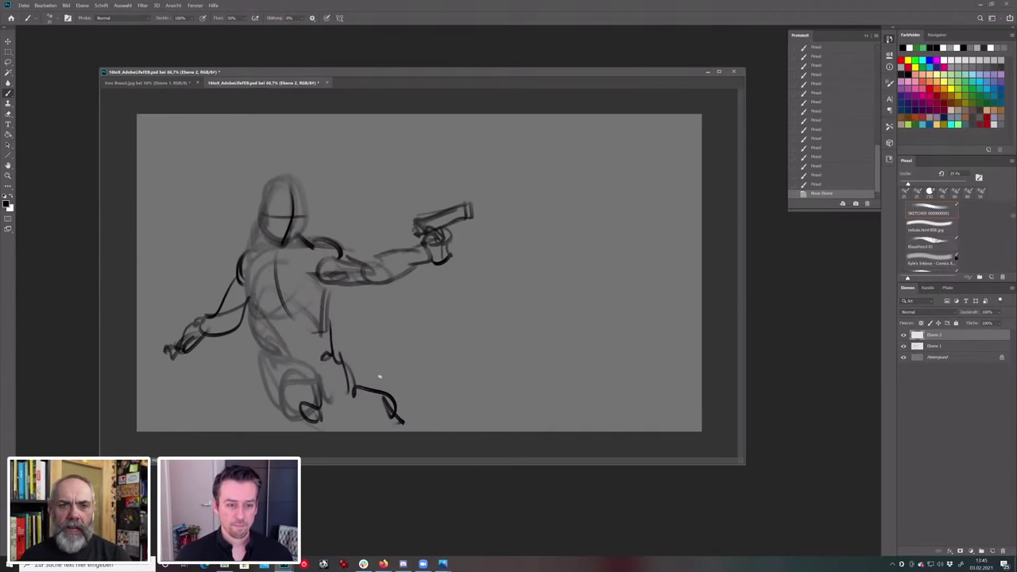
left_click(937, 347)
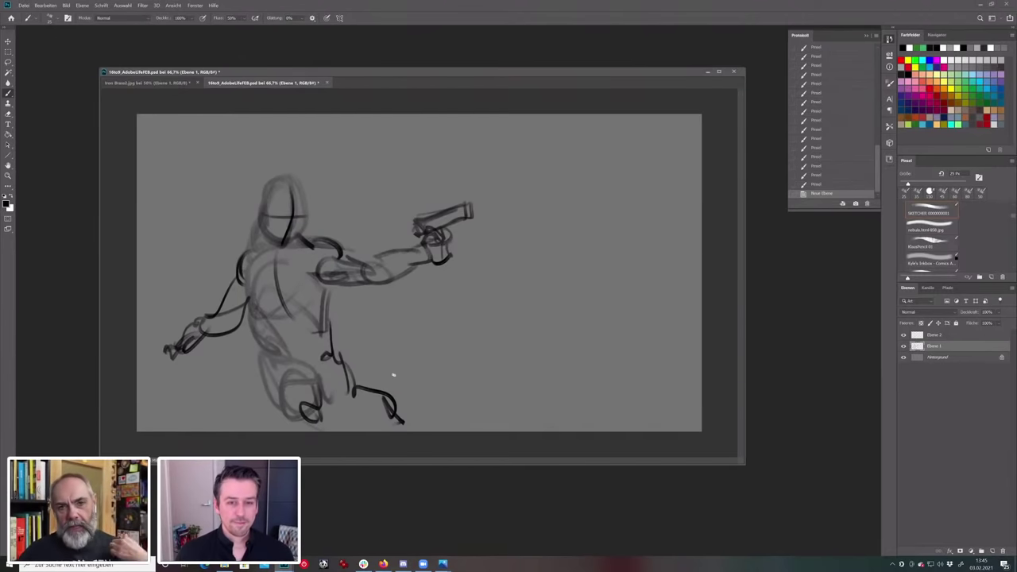
key("bracketright")
key("bracketright")
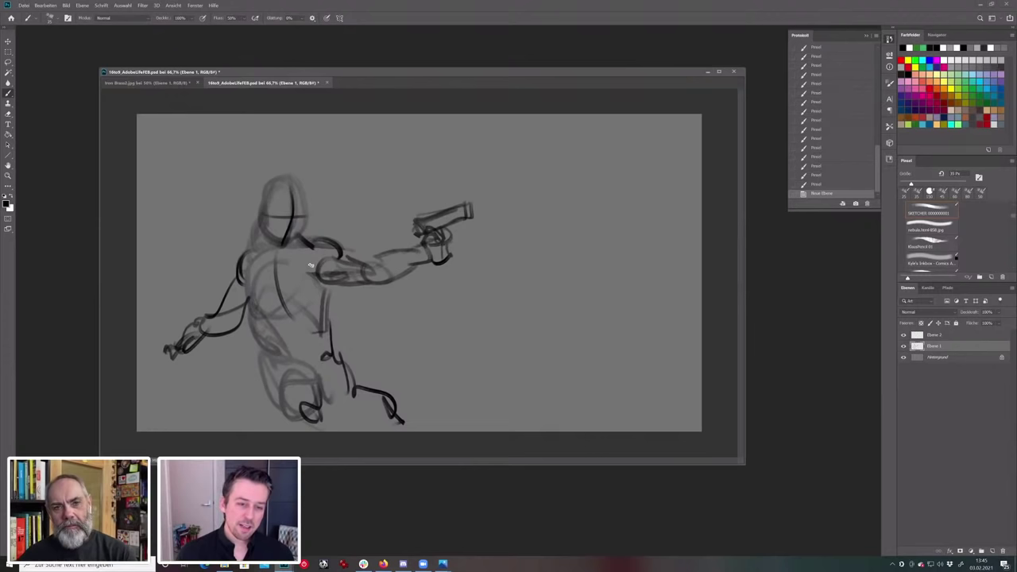
mouse_move(307, 254)
left_mouse_down()
mouse_move(310, 363)
mouse_move(362, 431)
left_mouse_up()
key("ctrl+z")
mouse_move(391, 274)
left_mouse_down()
mouse_move(257, 327)
mouse_move(465, 420)
left_mouse_up()
key("ctrl+z")
left_click_drag(251, 191, 442, 254)
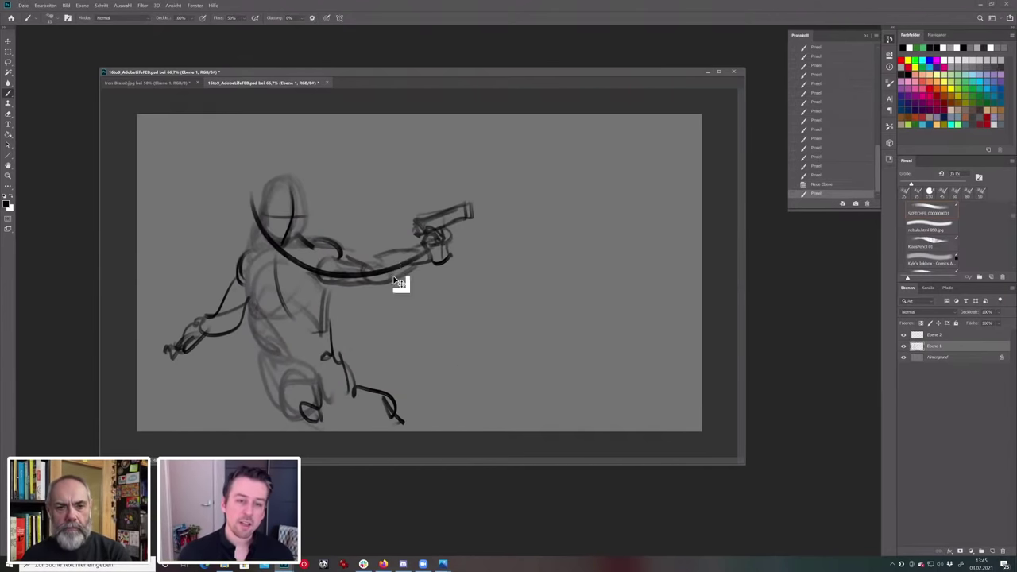
key("ctrl+z")
left_click_drag(212, 336, 358, 322)
key("ctrl+z")
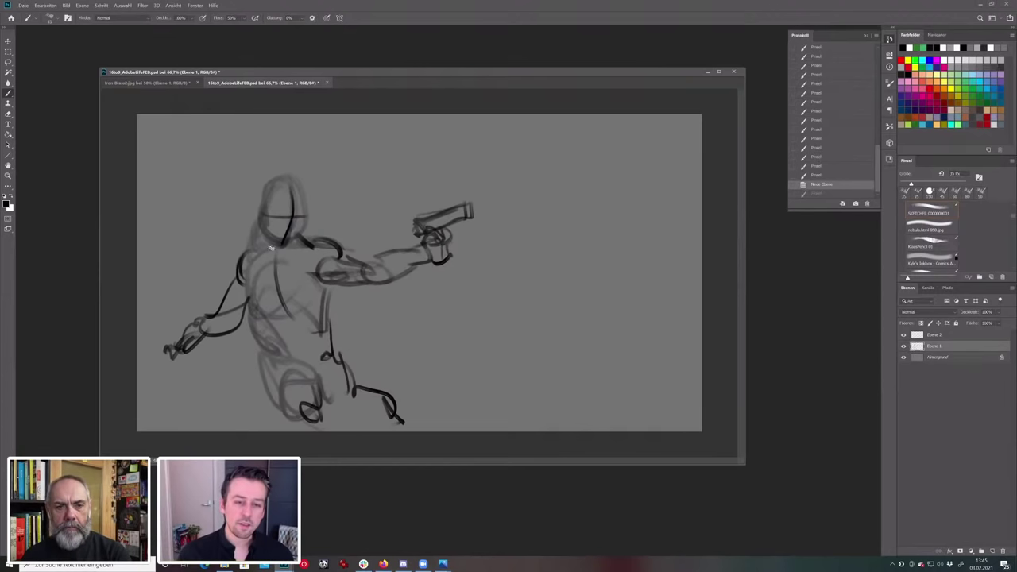
Sketch an alternative rear arm raised to the canvas's left edge and draw bold flow curves from the head along both outstretched arms.
mouse_move(143, 208)
left_mouse_down()
mouse_move(227, 268)
mouse_move(238, 257)
mouse_move(214, 264)
mouse_move(139, 212)
mouse_move(166, 252)
left_mouse_up()
key("ctrl+z")
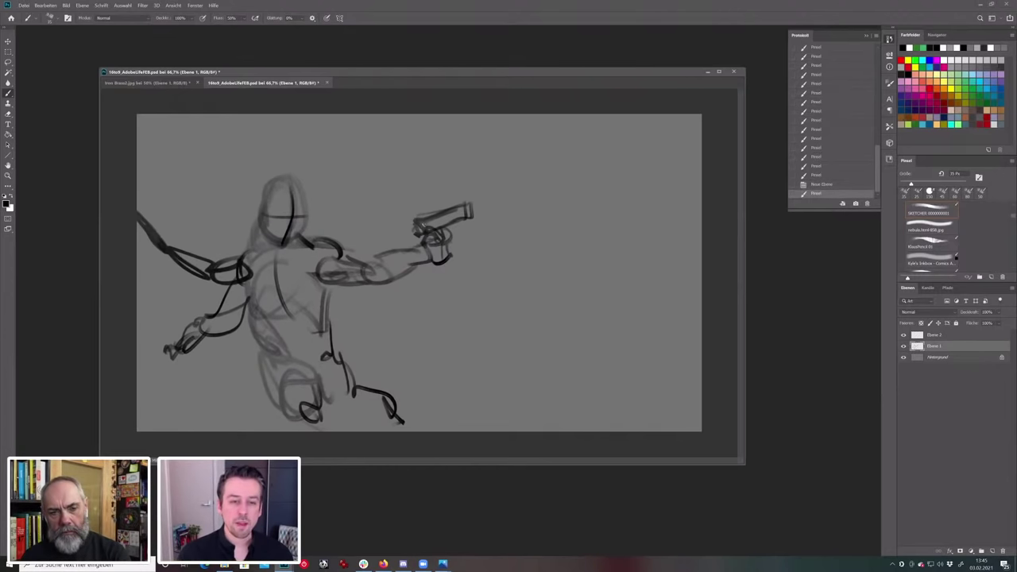
left_click_drag(423, 231, 138, 240)
key("ctrl+z")
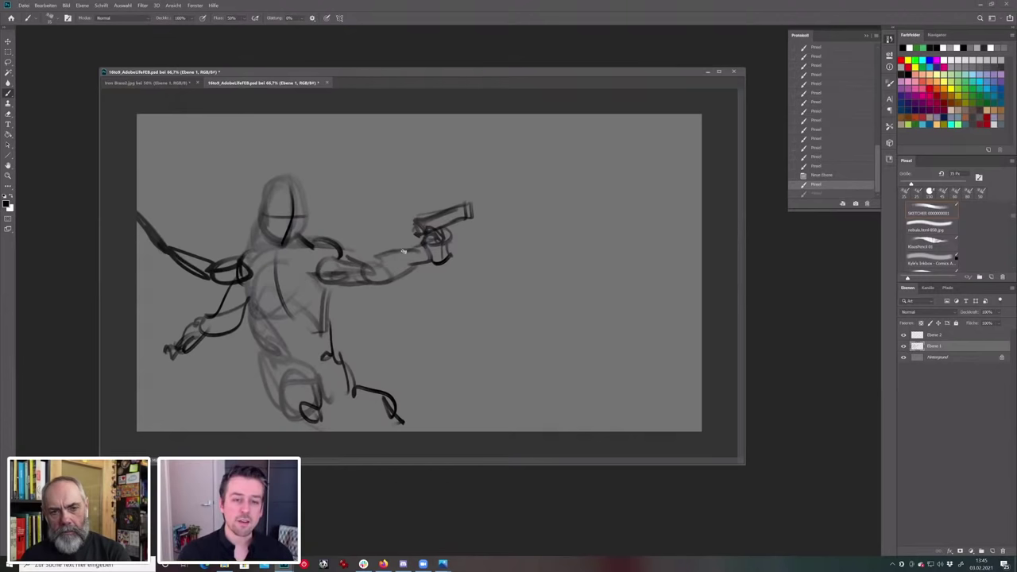
mouse_move(443, 252)
left_mouse_down()
mouse_move(216, 273)
mouse_move(138, 238)
left_mouse_up()
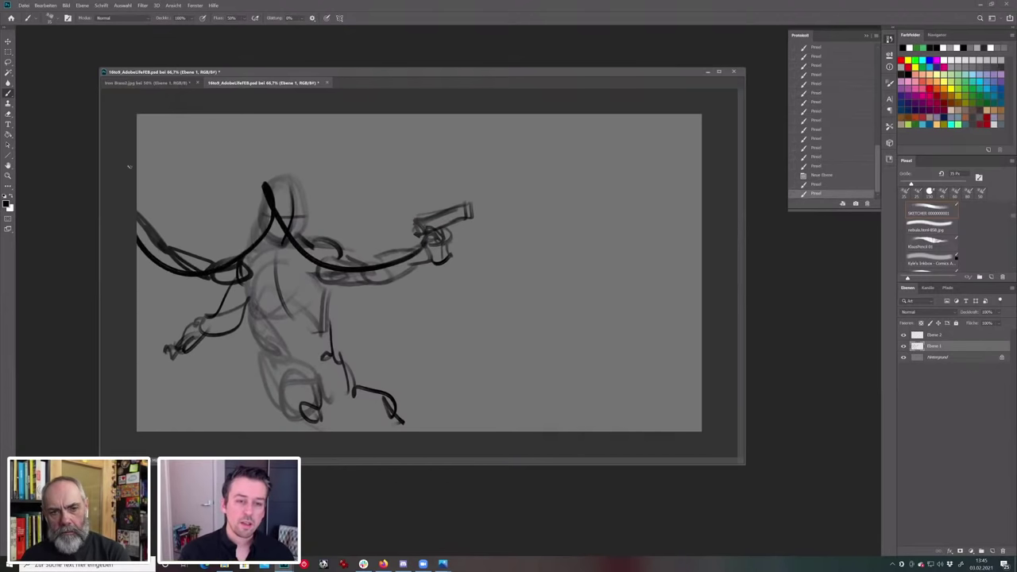
Undo the last two brush strokes over the gunman sketch.
key("ctrl+z")
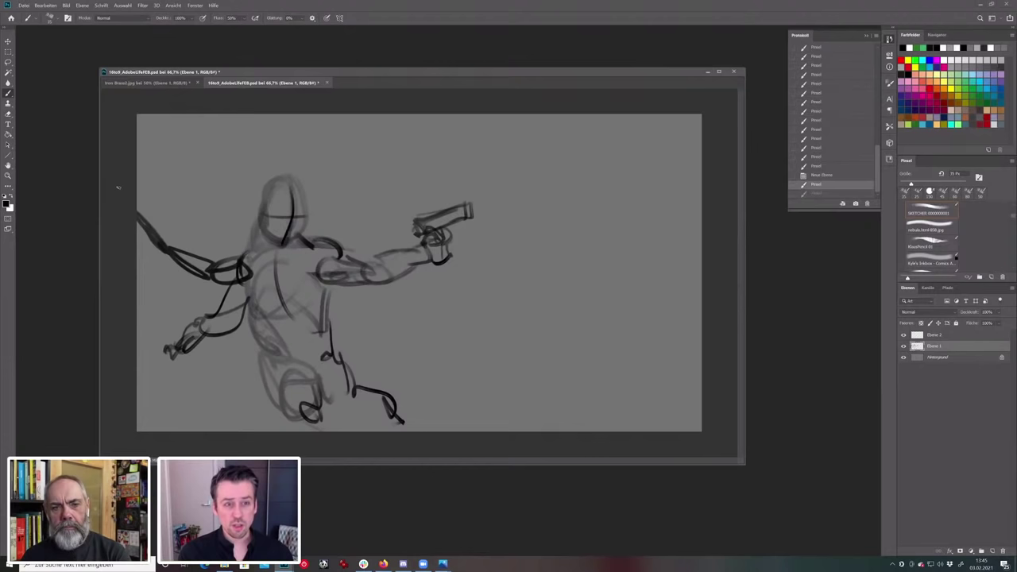
key("ctrl+z")
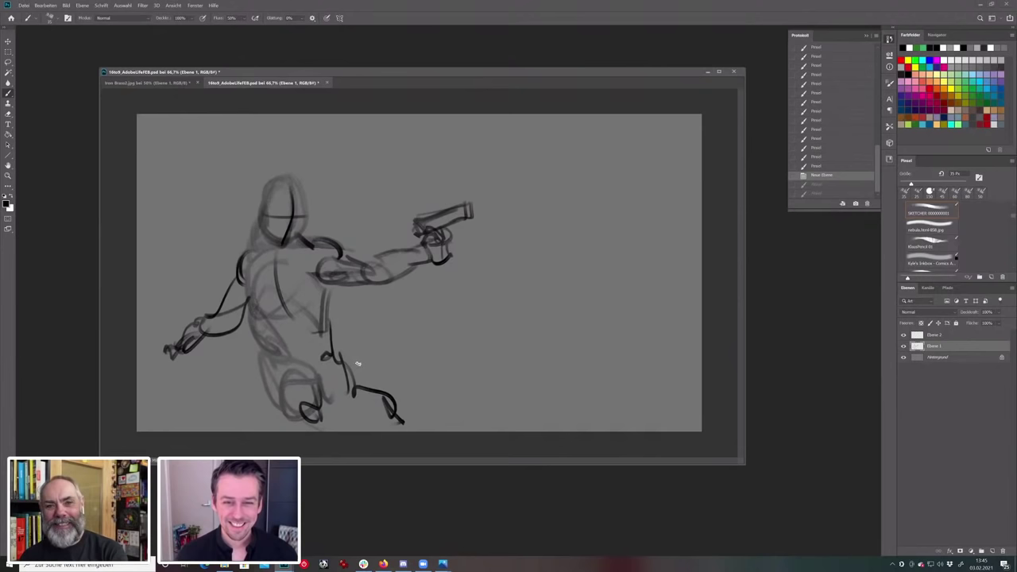
On layer Ebene 2, sketch a second person's head in profile with neck, facing the gunman, reducing the brush size to 30 px.
left_click(934, 335)
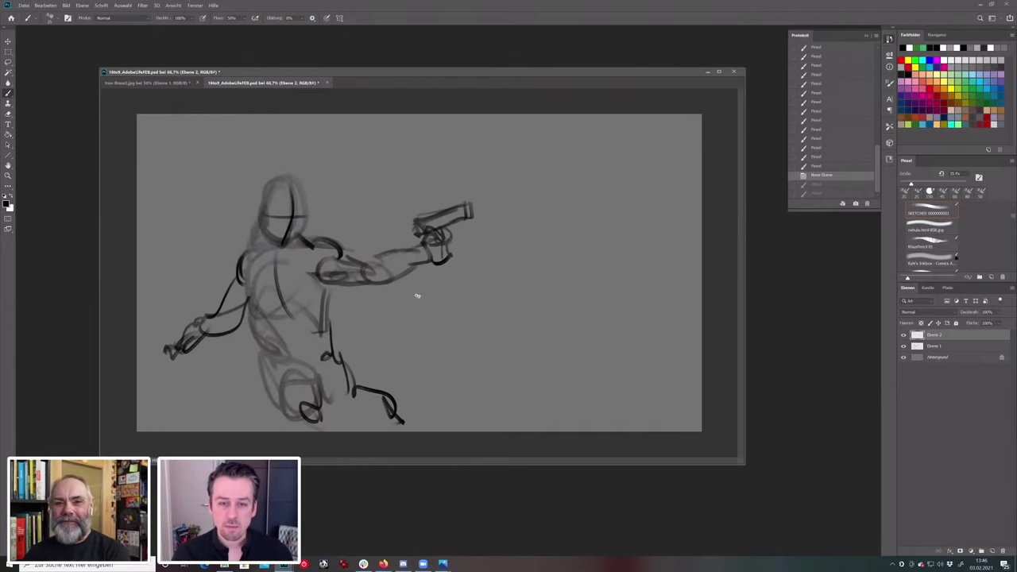
left_click_drag(256, 228, 251, 213)
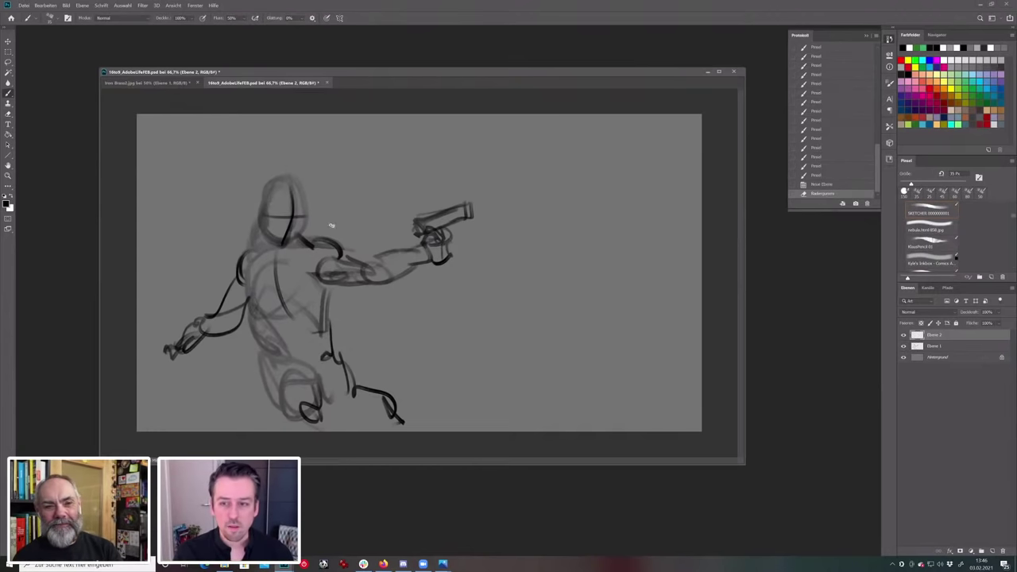
mouse_move(515, 290)
left_mouse_down()
mouse_move(531, 233)
mouse_move(556, 256)
mouse_move(564, 297)
left_mouse_up()
mouse_move(560, 251)
left_mouse_down()
mouse_move(533, 254)
mouse_move(509, 275)
mouse_move(526, 295)
mouse_move(511, 313)
mouse_move(505, 296)
mouse_move(515, 319)
mouse_move(540, 317)
mouse_move(568, 296)
left_mouse_up()
key("[")
mouse_move(540, 251)
left_mouse_down()
mouse_move(556, 292)
mouse_move(547, 296)
left_mouse_up()
mouse_move(519, 248)
left_mouse_down()
mouse_move(515, 275)
mouse_move(572, 311)
mouse_move(537, 327)
mouse_move(521, 363)
left_mouse_up()
left_click_drag(572, 307, 589, 316)
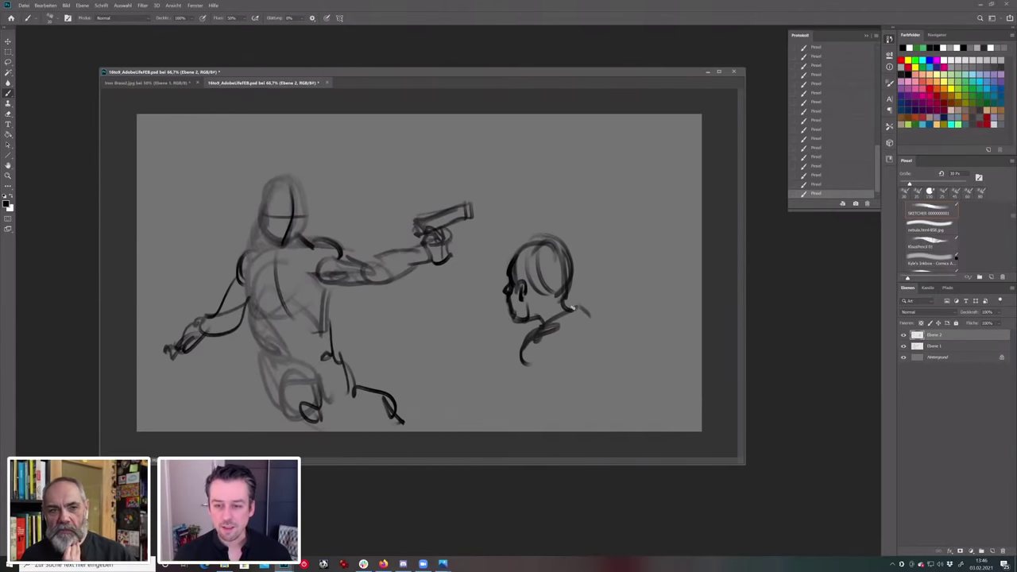
Sketch the shoulders, back and upper arm below the new head to complete the bust.
mouse_move(570, 307)
left_mouse_down()
mouse_move(594, 315)
mouse_move(573, 378)
left_mouse_up()
left_click_drag(557, 331, 584, 356)
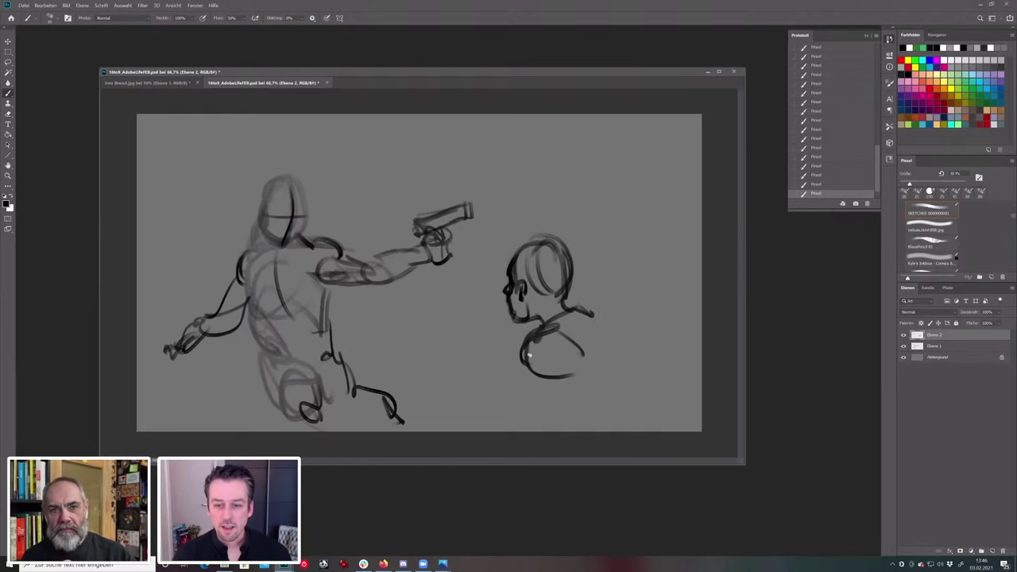
left_click_drag(524, 364, 586, 406)
left_click_drag(581, 341, 586, 382)
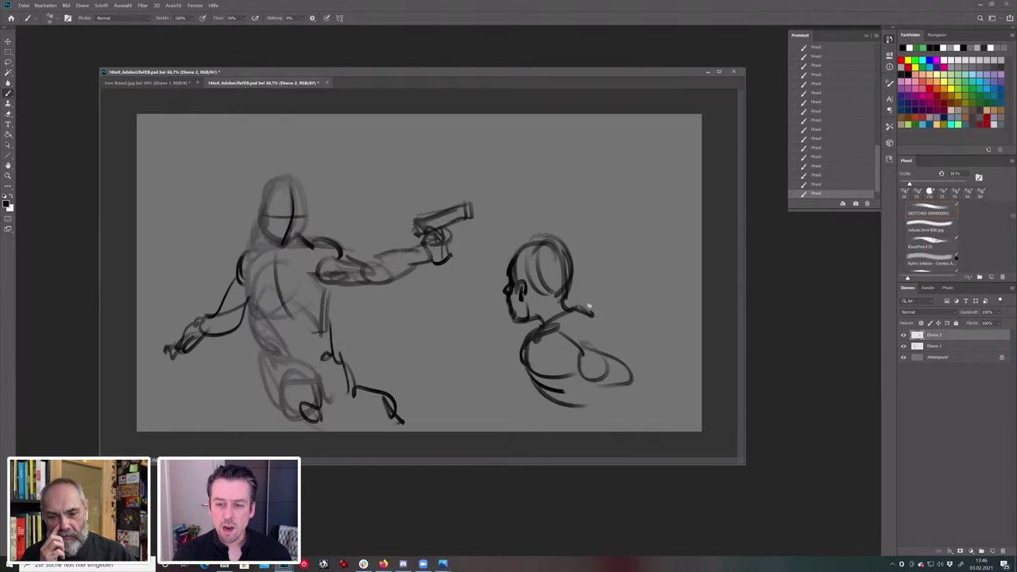
left_click_drag(596, 312, 610, 351)
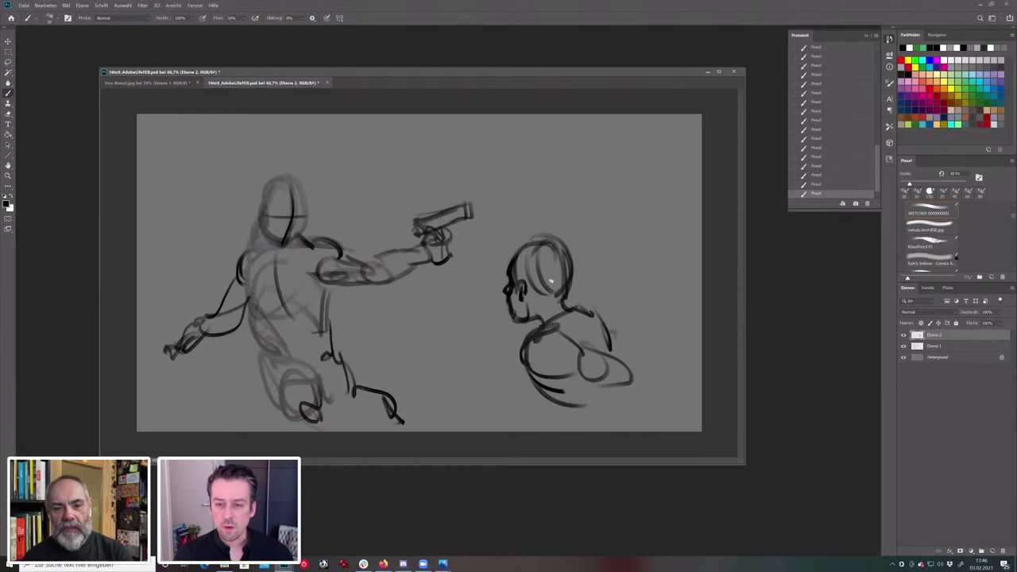
Try two same-size copies of the bust and lines linking the figures' heads.
left_click_drag(561, 325, 372, 350)
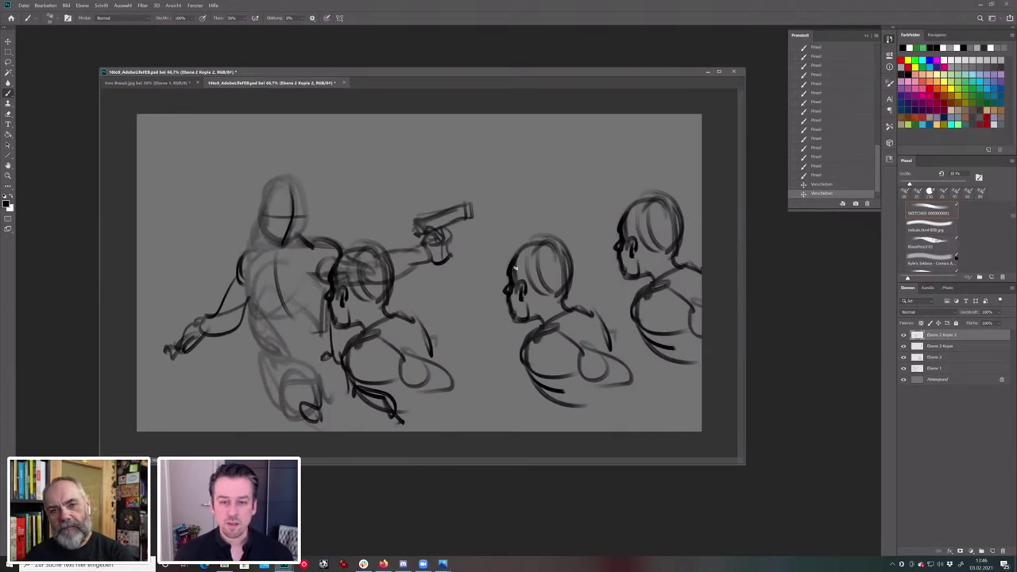
left_click_drag(662, 226, 370, 363)
key("ctrl+z")
mouse_move(661, 207)
left_mouse_down()
mouse_move(510, 294)
mouse_move(346, 259)
left_mouse_up()
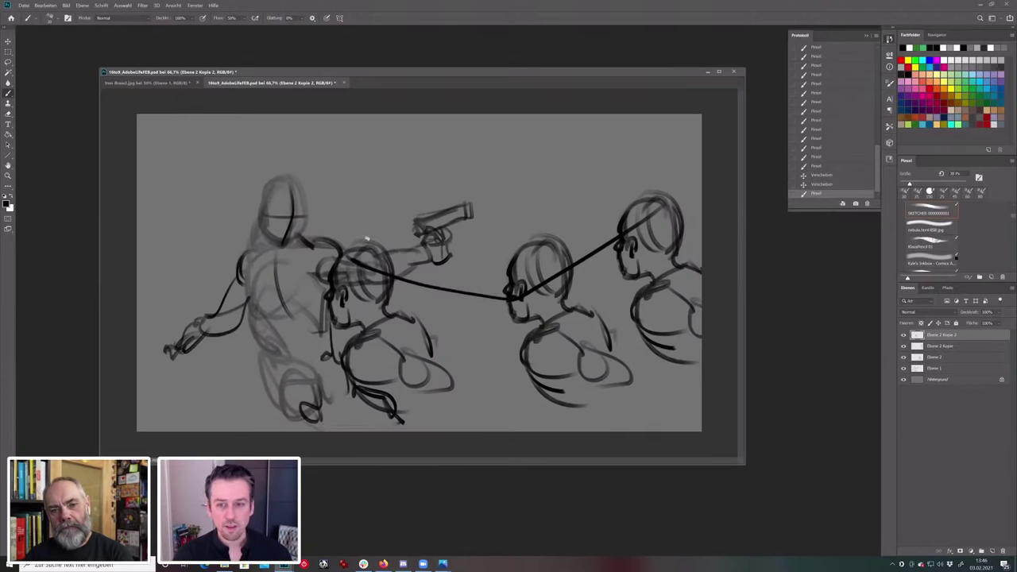
key("ctrl+z")
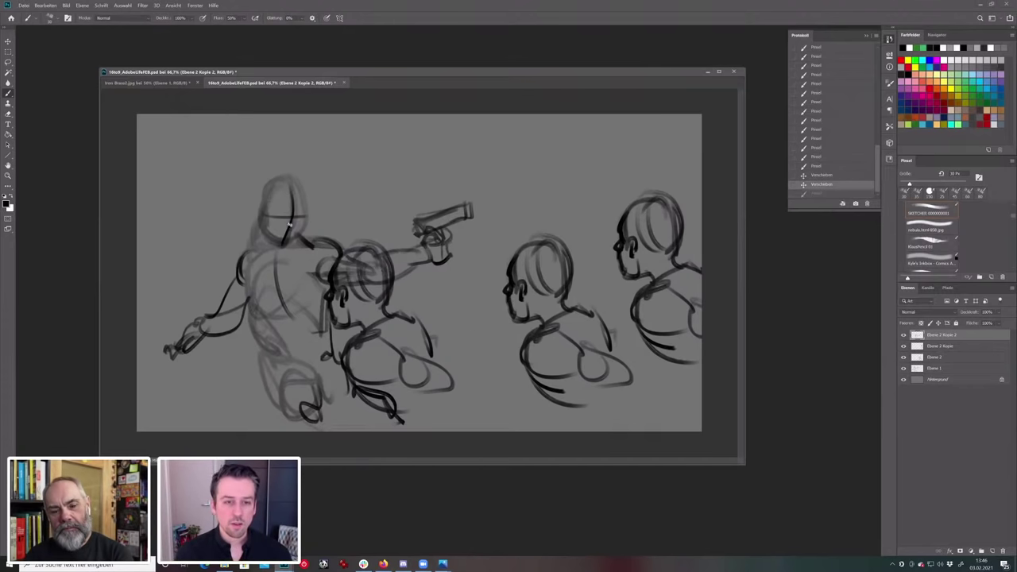
left_click_drag(274, 205, 727, 205)
key("ctrl+z")
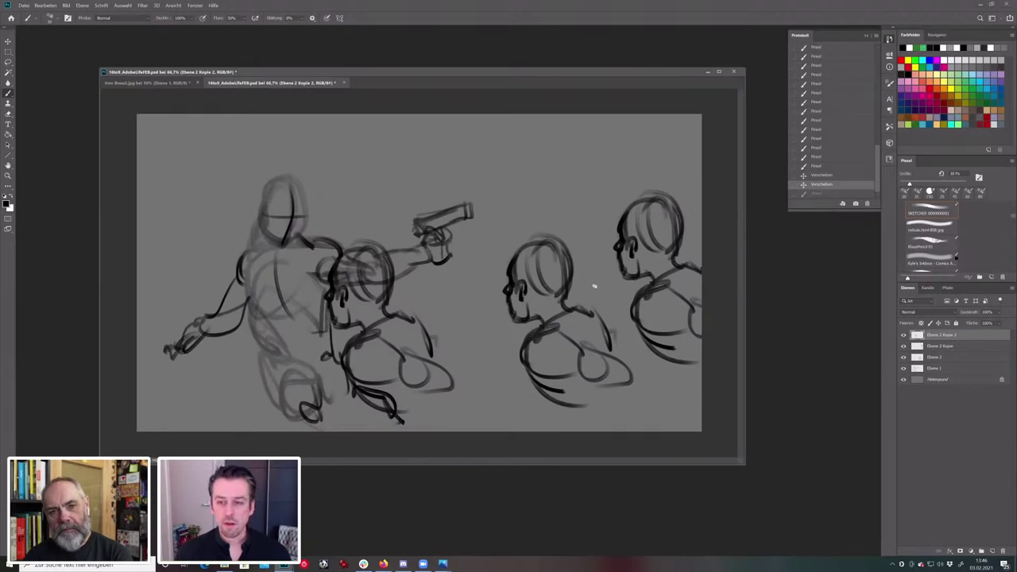
key("ctrl+z")
key("ctrl+z")
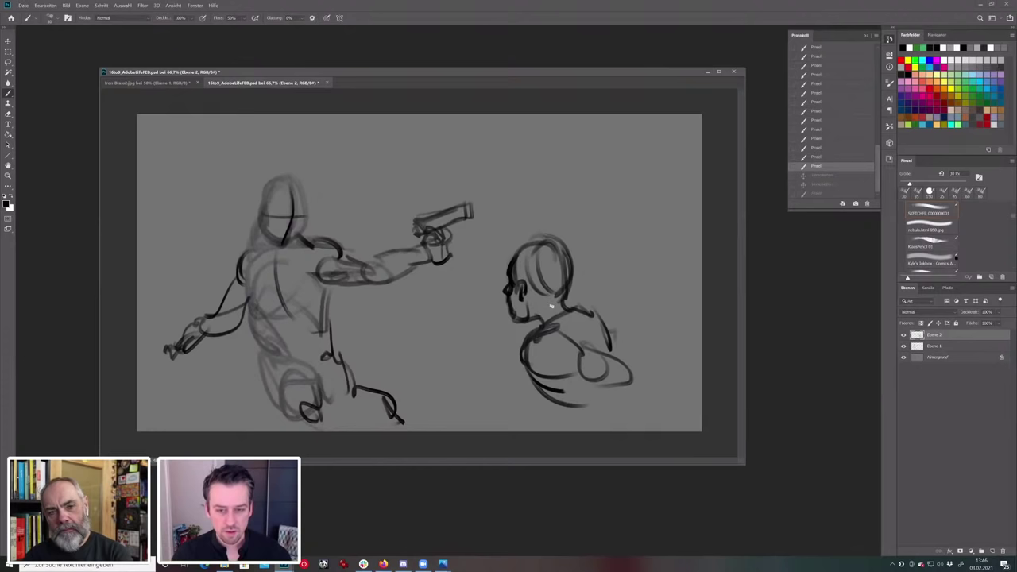
Duplicate the bust sketch and place the copy slightly lower, closer to the gunman and partly overlapping the original.
left_click_drag(545, 311, 485, 338)
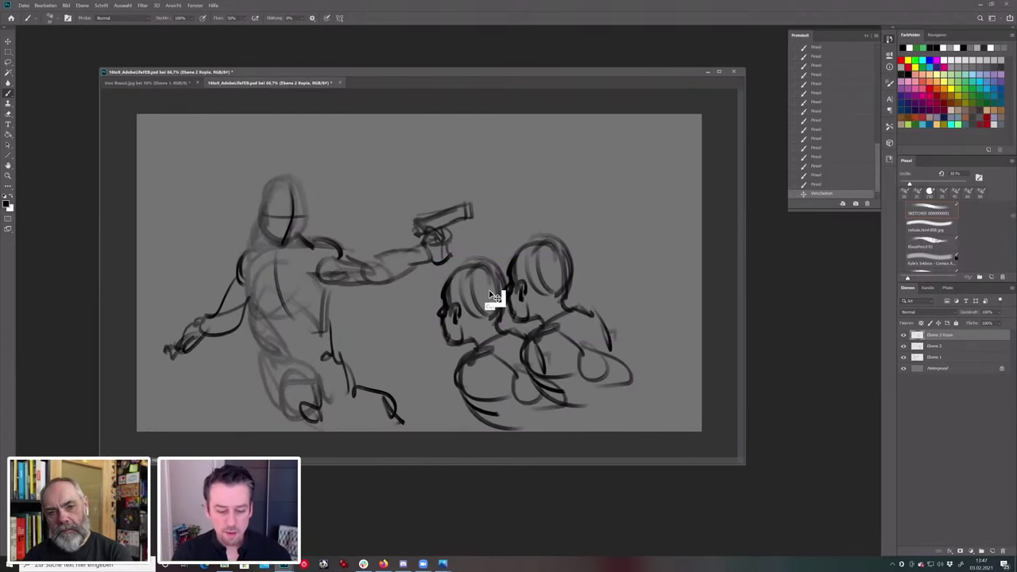
key("ctrl+t")
left_click_drag(568, 256, 640, 198)
left_click_drag(464, 273, 553, 265)
left_click_drag(538, 188, 543, 275)
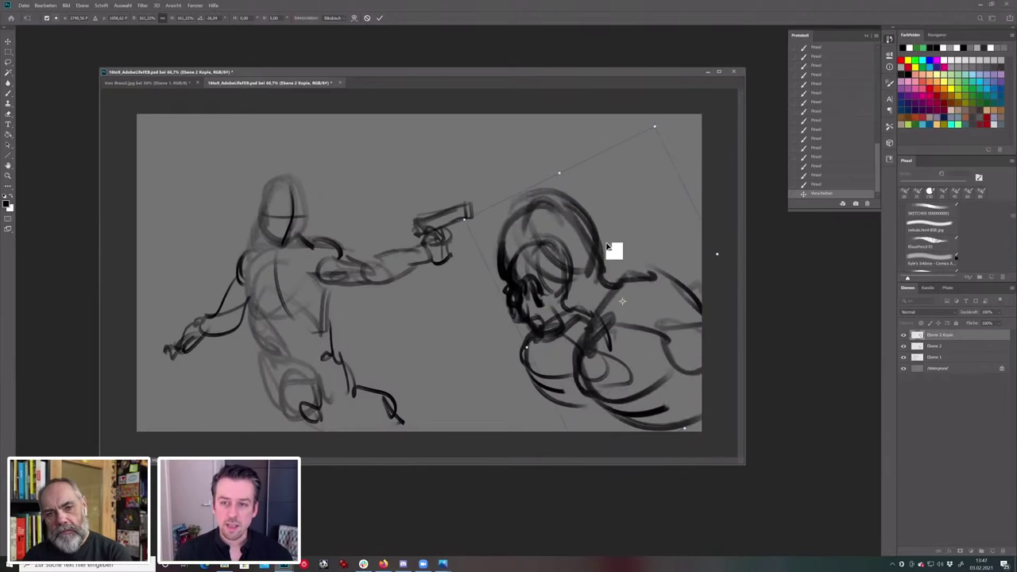
left_click_drag(608, 247, 638, 209)
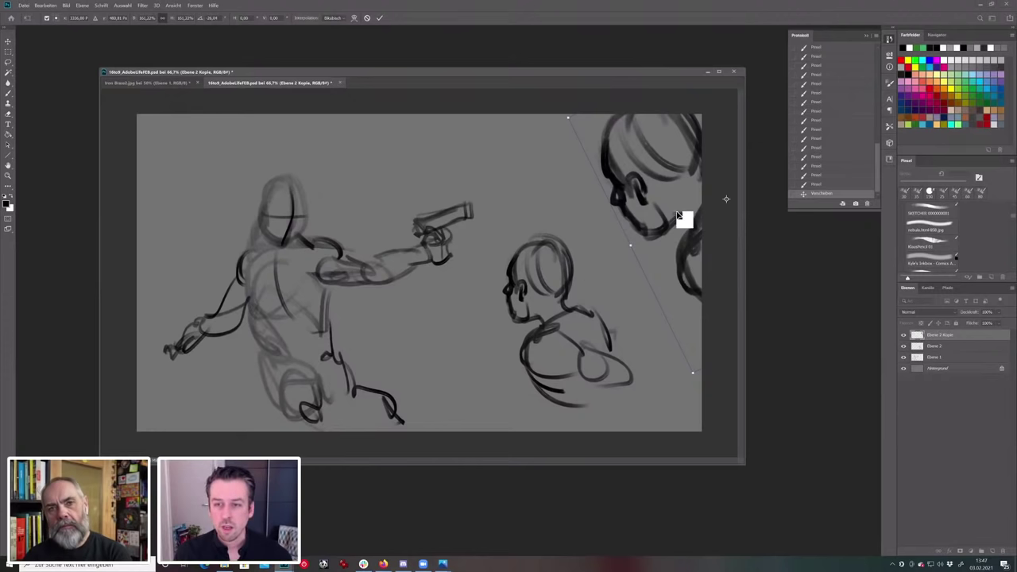
left_click_drag(588, 247, 653, 216)
left_click_drag(534, 212, 565, 221)
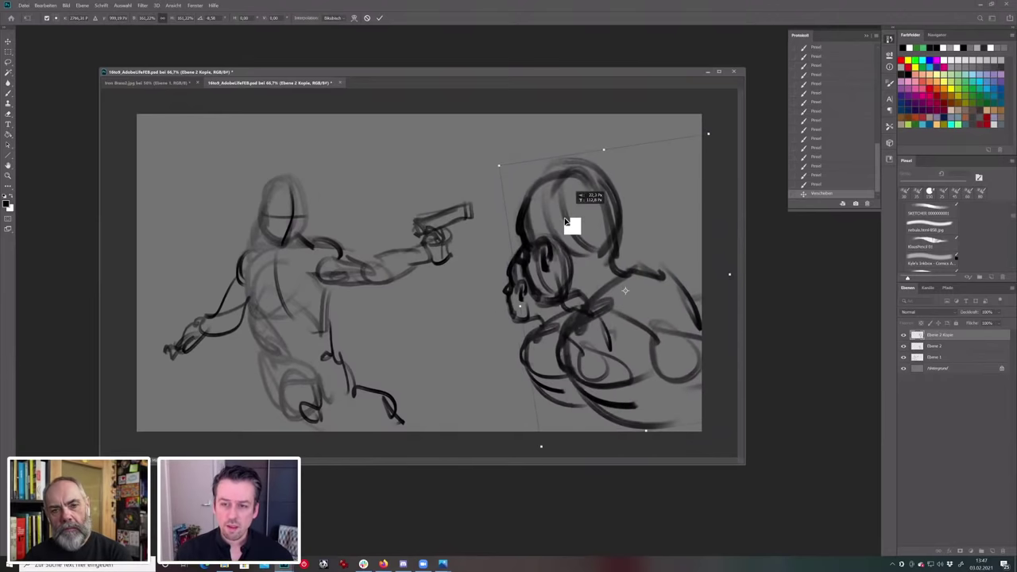
left_click_drag(496, 168, 463, 147)
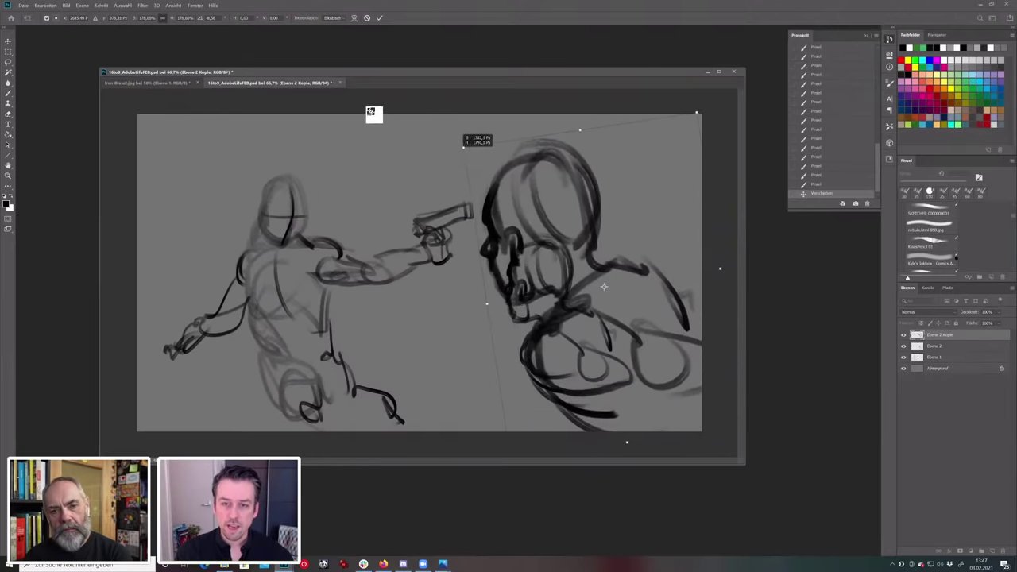
left_click_drag(370, 111, 373, 103)
left_click_drag(513, 195, 587, 286)
left_click_drag(539, 249, 554, 200)
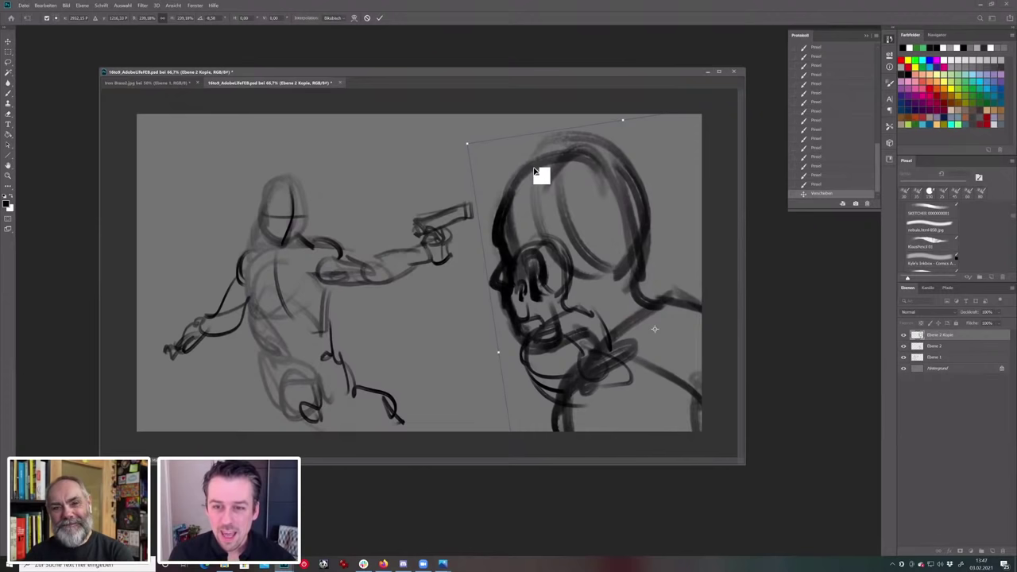
key("Escape")
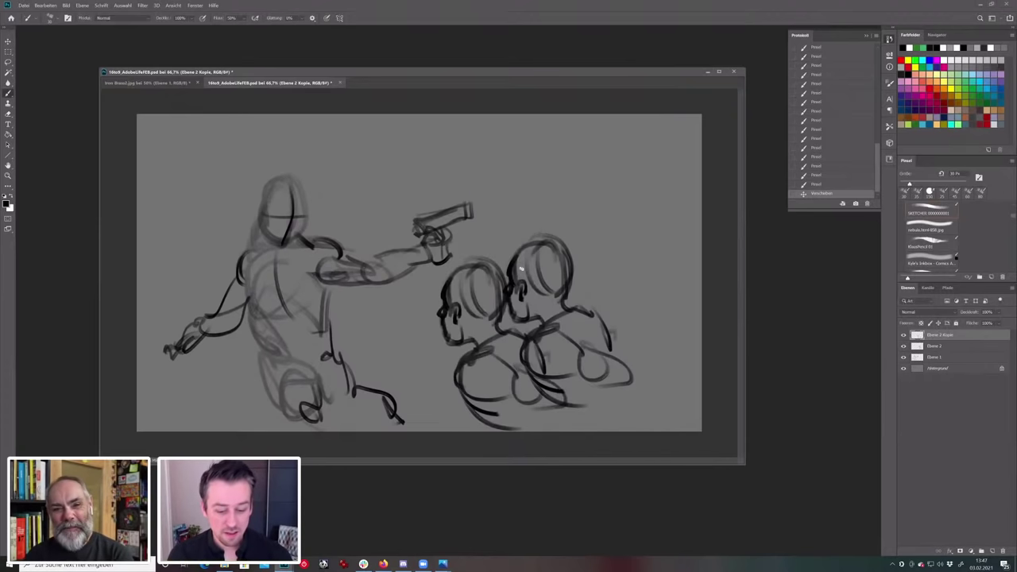
Enlarge the copied bust into a large foreground figure, tilt it slightly and place it at the canvas's right edge.
key("ctrl+t")
left_click_drag(498, 313, 579, 265)
left_click_drag(516, 205, 659, 388)
left_click_drag(511, 190, 477, 143)
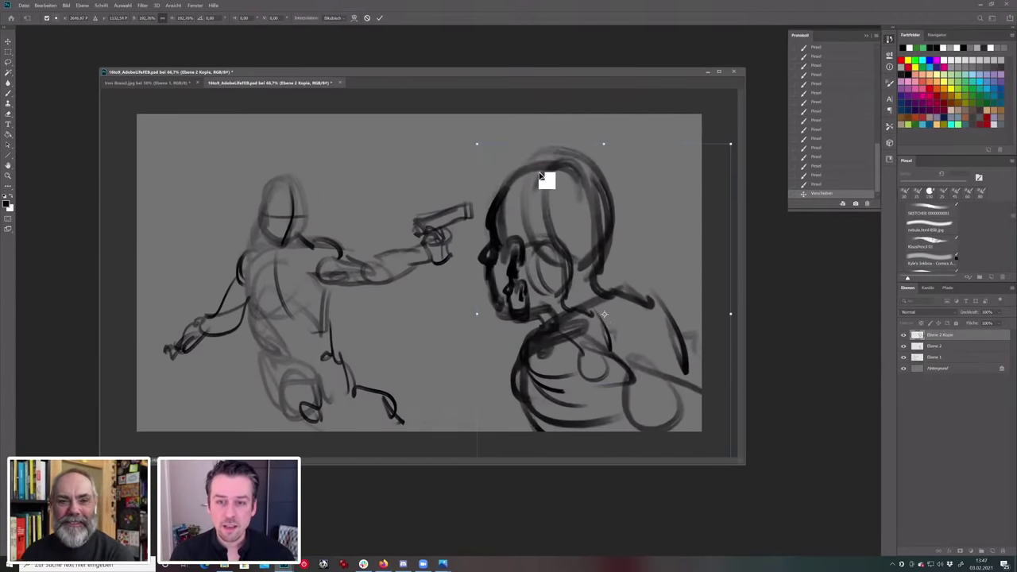
left_click_drag(429, 180, 411, 208)
mouse_move(570, 244)
left_mouse_down()
mouse_move(574, 230)
mouse_move(556, 240)
left_mouse_up()
key("Return")
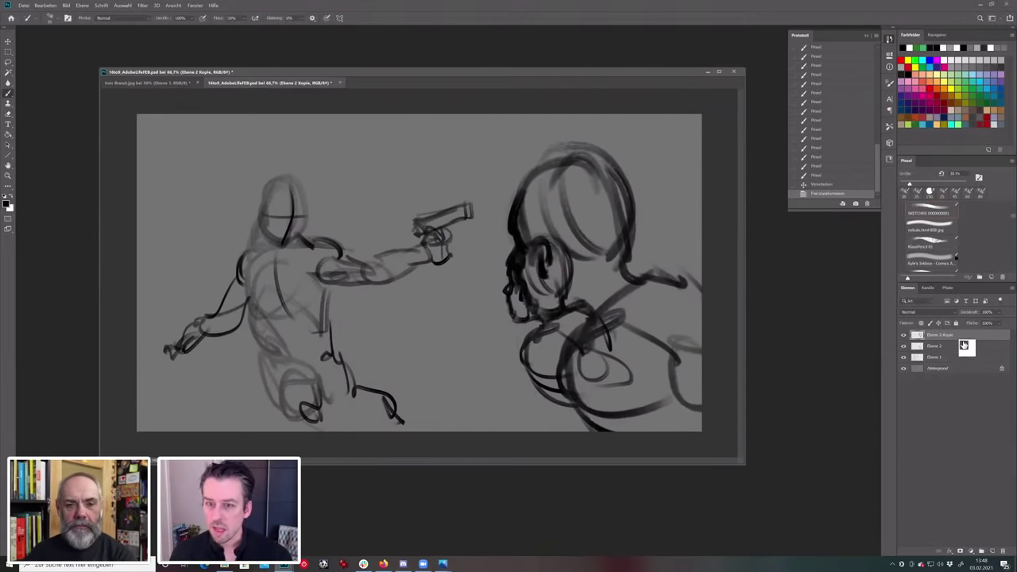
Move the small bust on Ebene 2 between the gunman and the large figure, and compare the composition with it hidden and shown.
left_click(965, 347)
left_click_drag(538, 324, 469, 333)
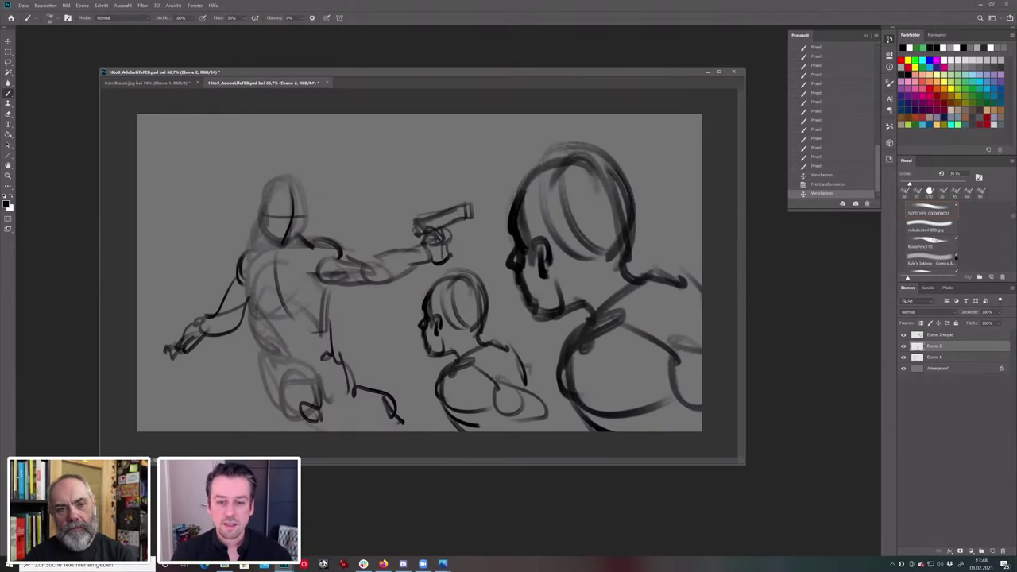
left_click(902, 346)
left_click(902, 346)
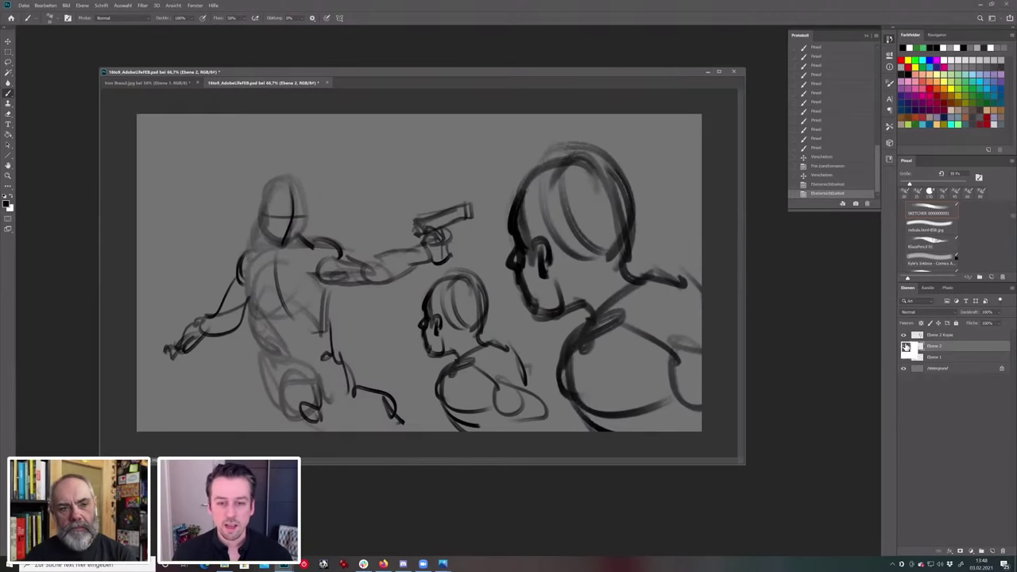
Try a straight line across the lower part of all three figures on Ebene 1 with the Line tool.
left_click(953, 358)
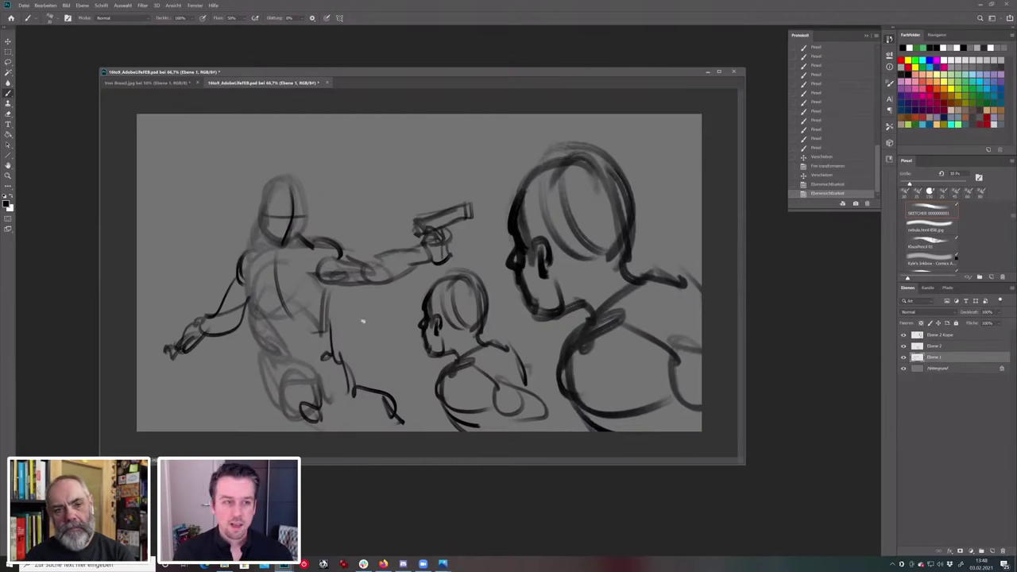
key("u")
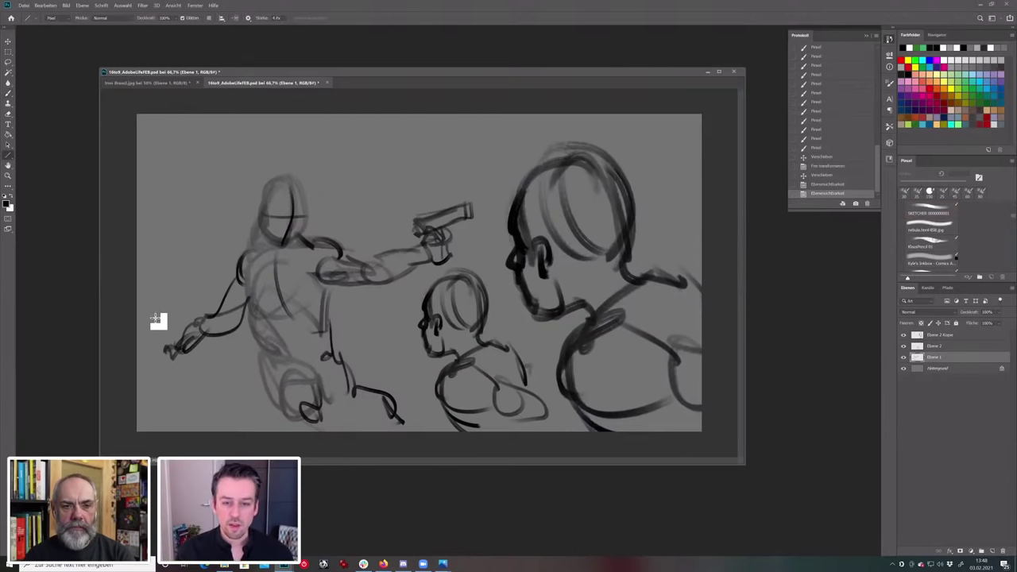
left_click_drag(159, 320, 729, 339)
left_click(842, 184)
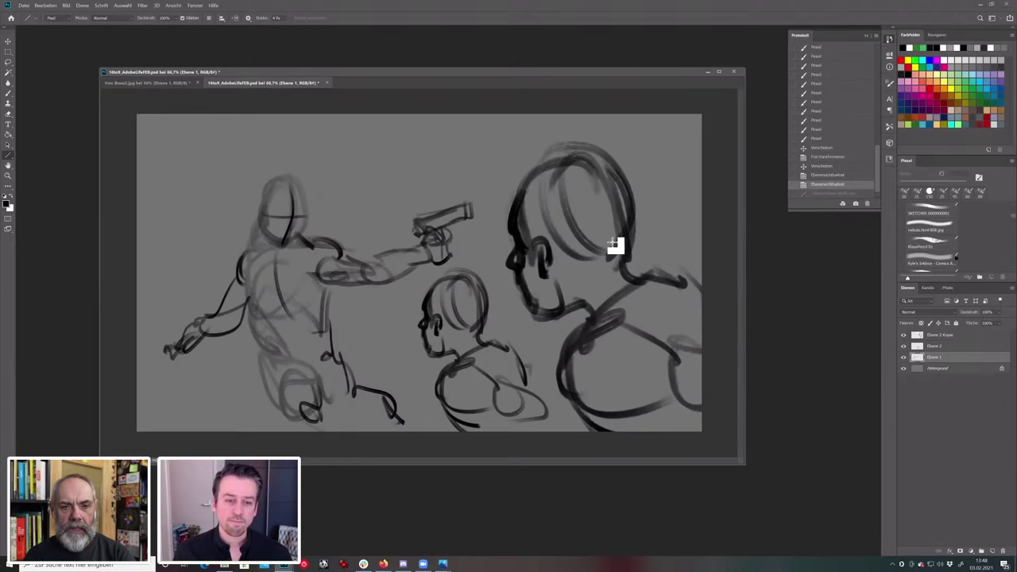
left_click_drag(176, 390, 774, 363)
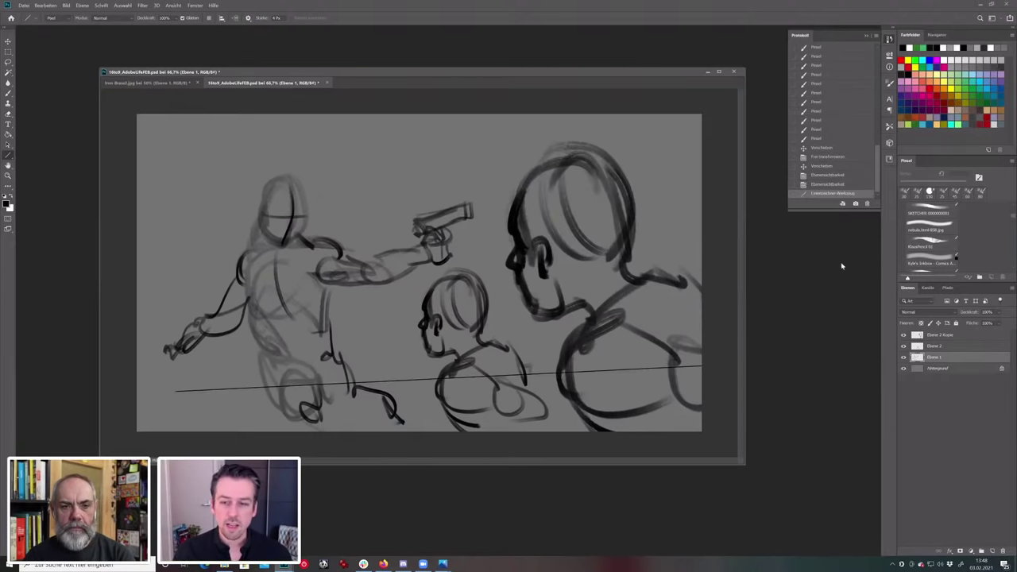
left_click(842, 184)
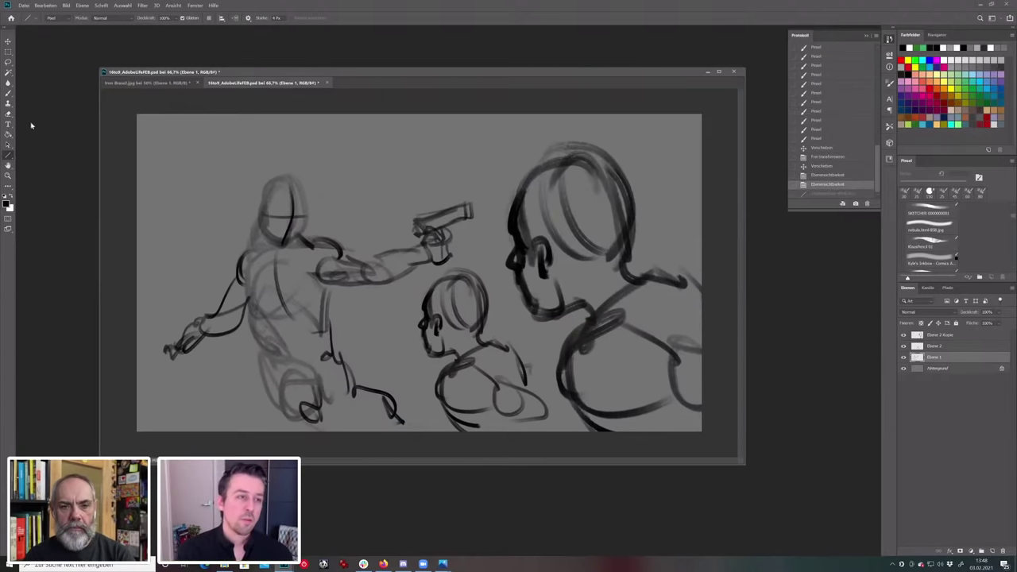
Try a rising diagonal brush stroke across the three figures and a short stroke beside the gunman's head.
left_click(8, 94)
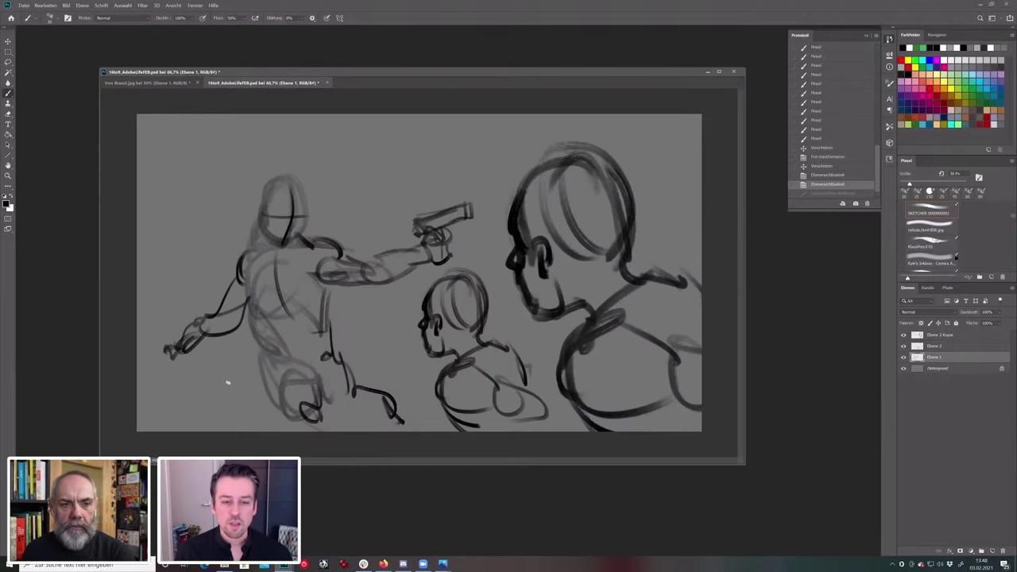
mouse_move(205, 385)
left_mouse_down()
mouse_move(730, 306)
mouse_move(702, 314)
left_mouse_up()
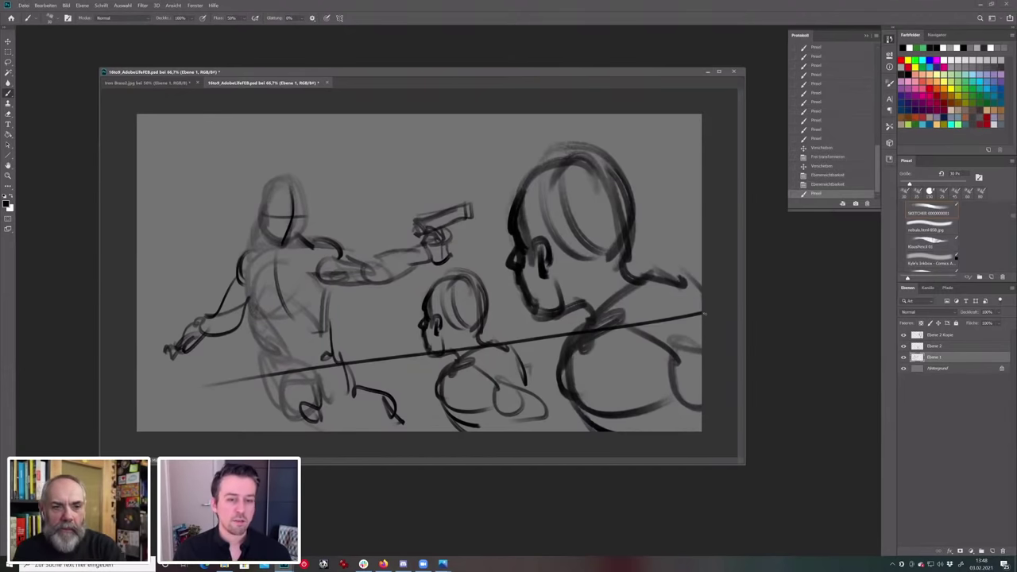
key("ctrl+z")
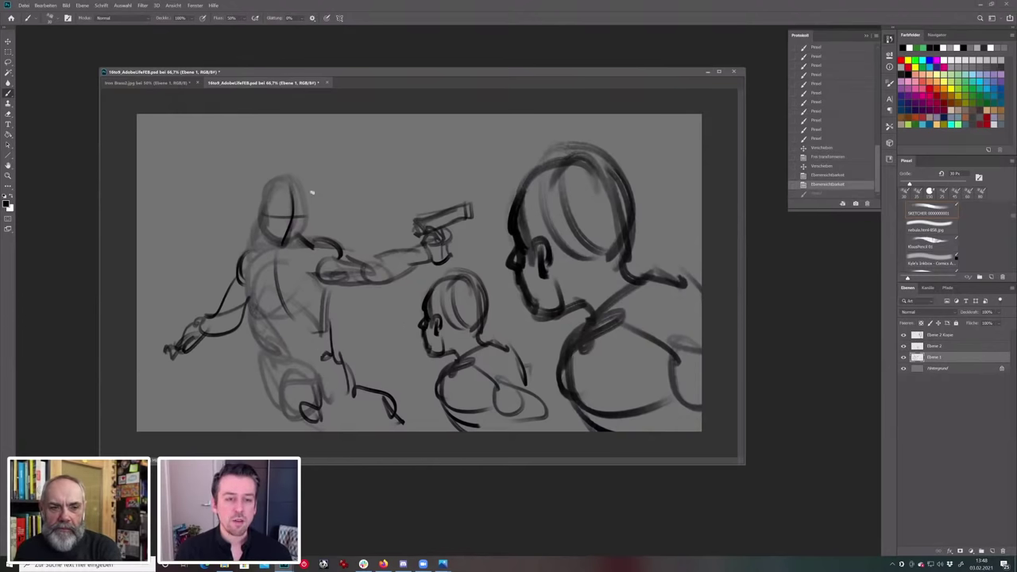
left_click_drag(310, 193, 309, 177)
key("ctrl+z")
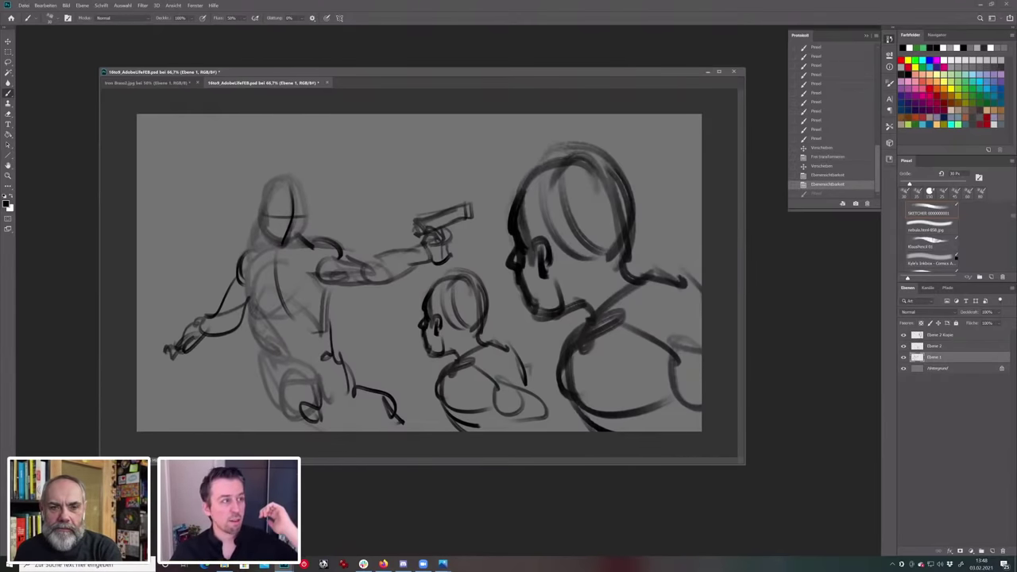
Open the black-and-white Conan battle illustration as a reference in its own window beside the sketch.
left_click_drag(0, 222, 74, 213)
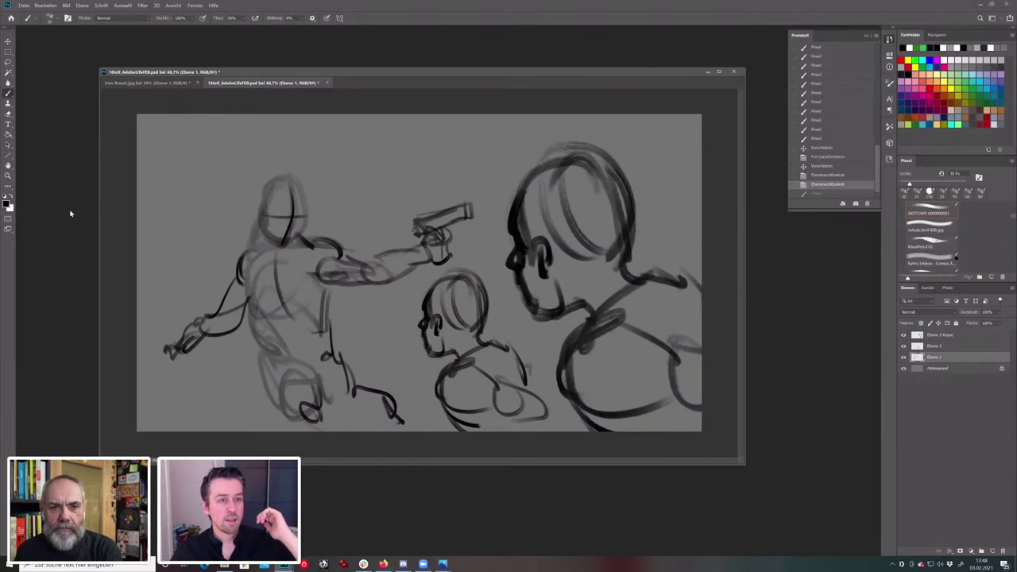
left_click_drag(346, 35, 348, 64)
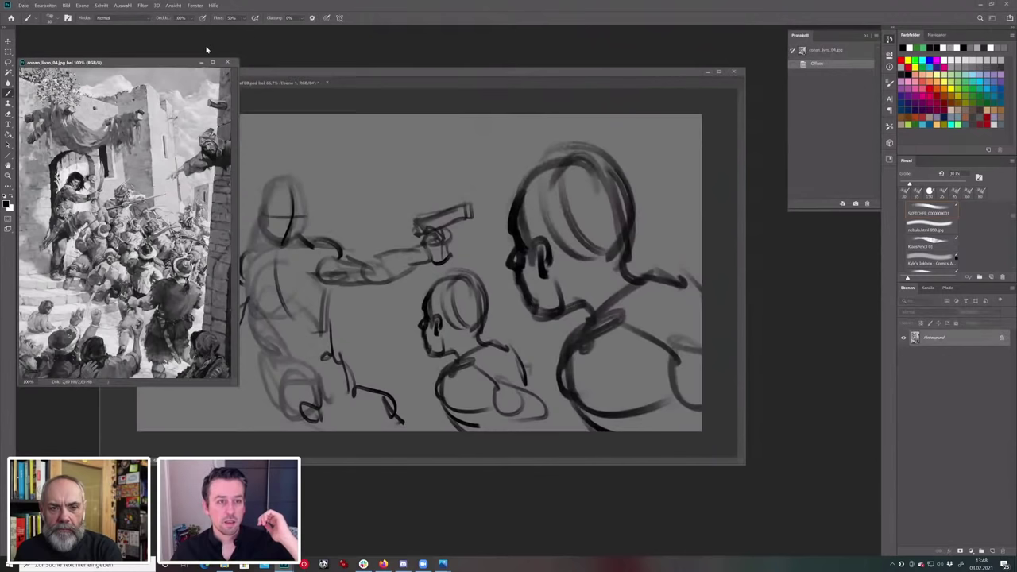
Try a thick horizontal brush stroke on the Conan illustration, from the hero's head across to the stone wall.
left_click_drag(187, 64, 370, 64)
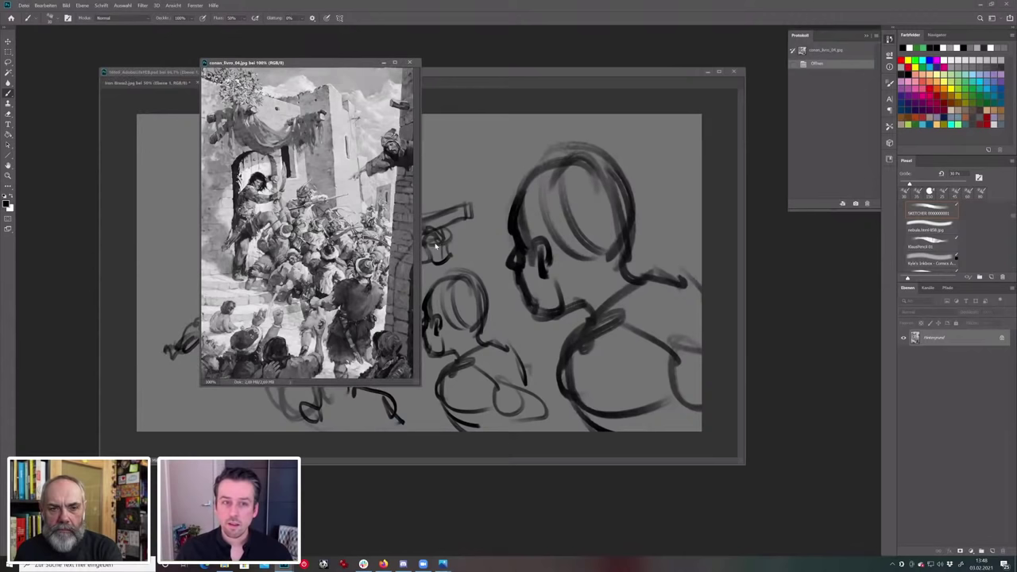
key("bracketright")
key("bracketright")
left_click_drag(247, 184, 436, 178)
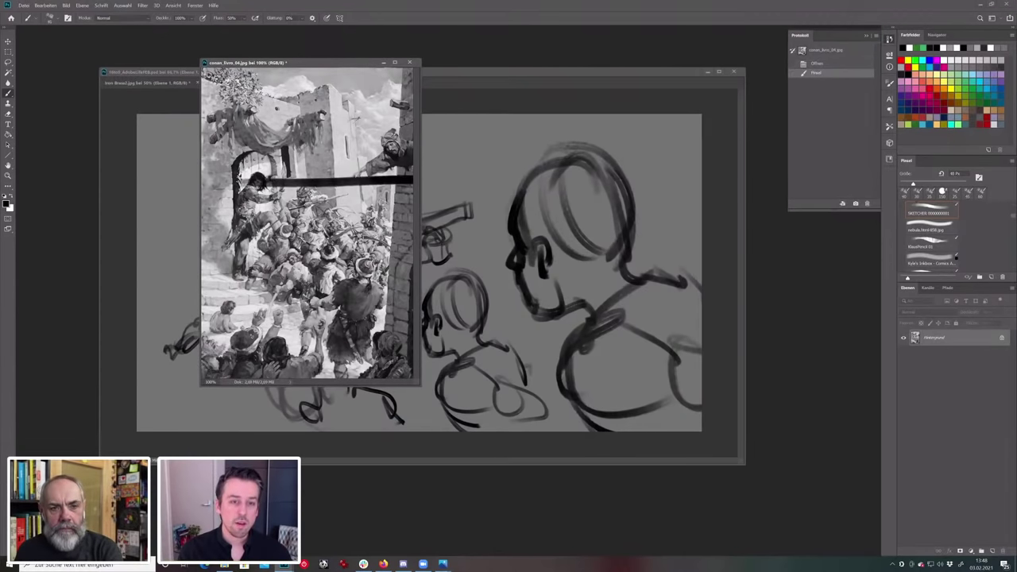
mouse_move(333, 193)
left_mouse_down()
mouse_move(294, 254)
mouse_move(354, 219)
left_mouse_up()
key("ctrl+z")
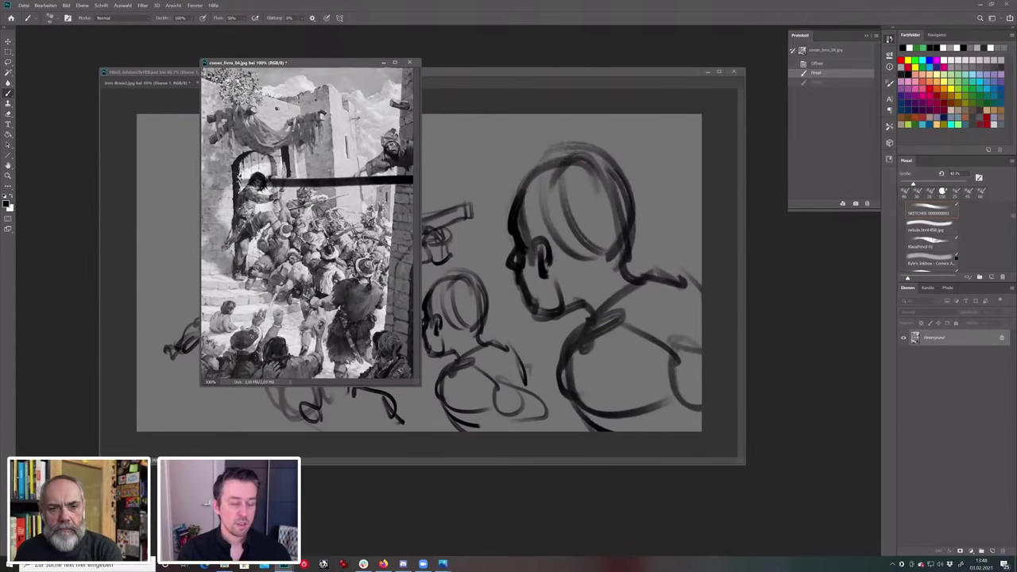
key("ctrl+z")
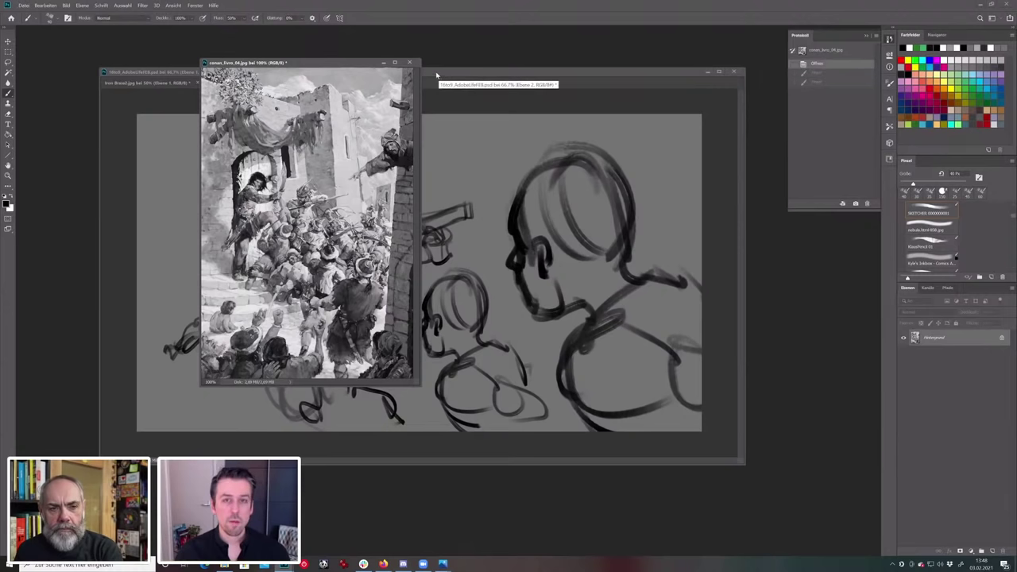
Minimize the Conan reference, make Ebene 2 Kopie the active layer, and shift the sketch window slightly upward.
left_click(384, 63)
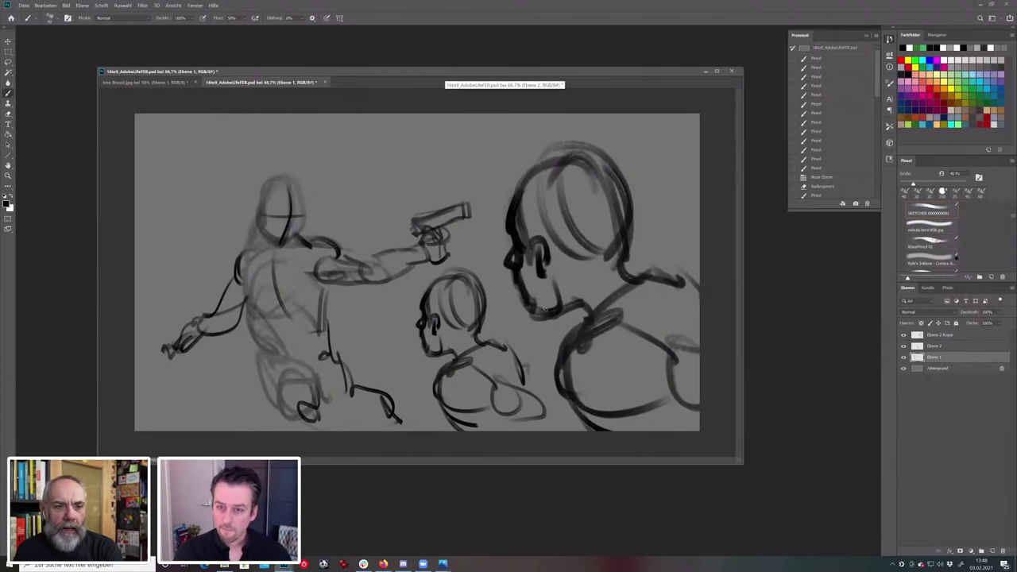
left_click_drag(456, 73, 444, 64)
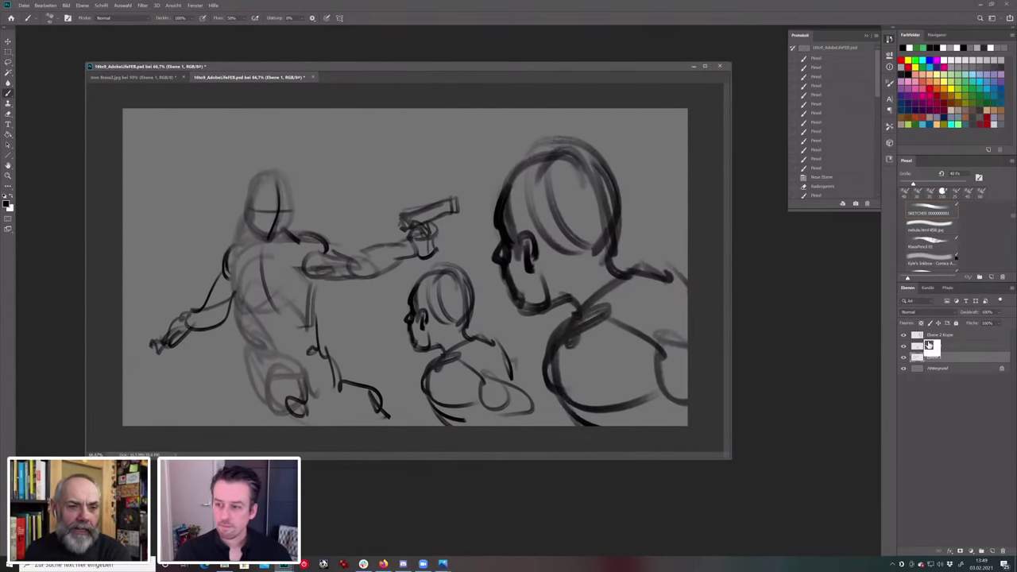
left_click_drag(955, 338, 953, 335)
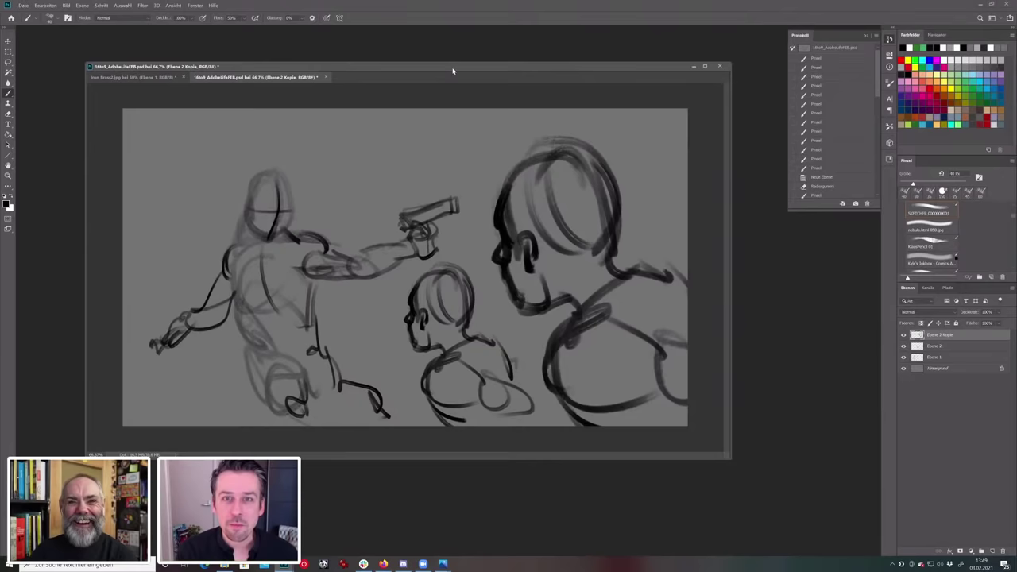
left_click_drag(452, 71, 453, 67)
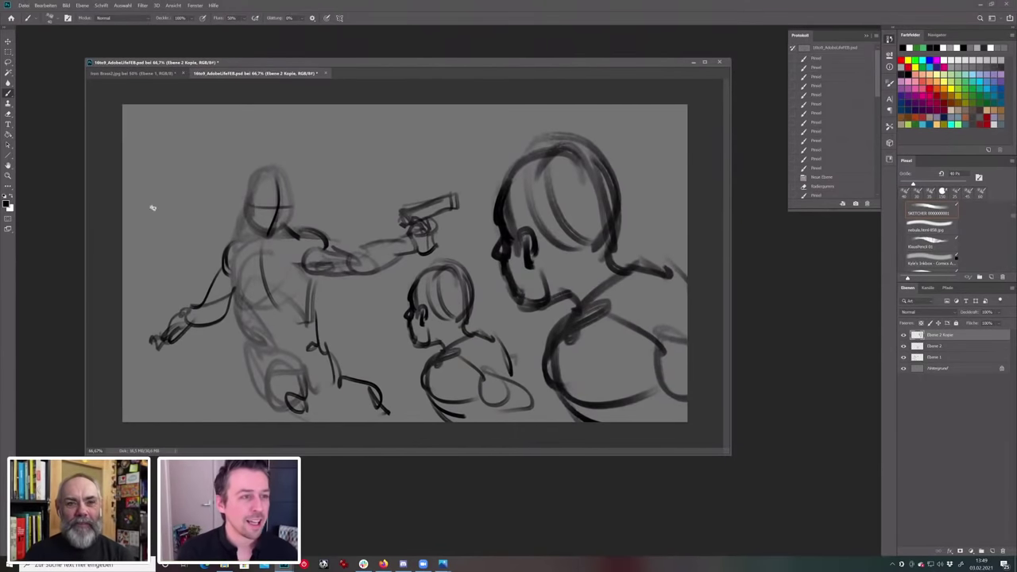
mouse_move(457, 65)
left_mouse_down()
mouse_move(477, 63)
mouse_move(466, 65)
left_mouse_up()
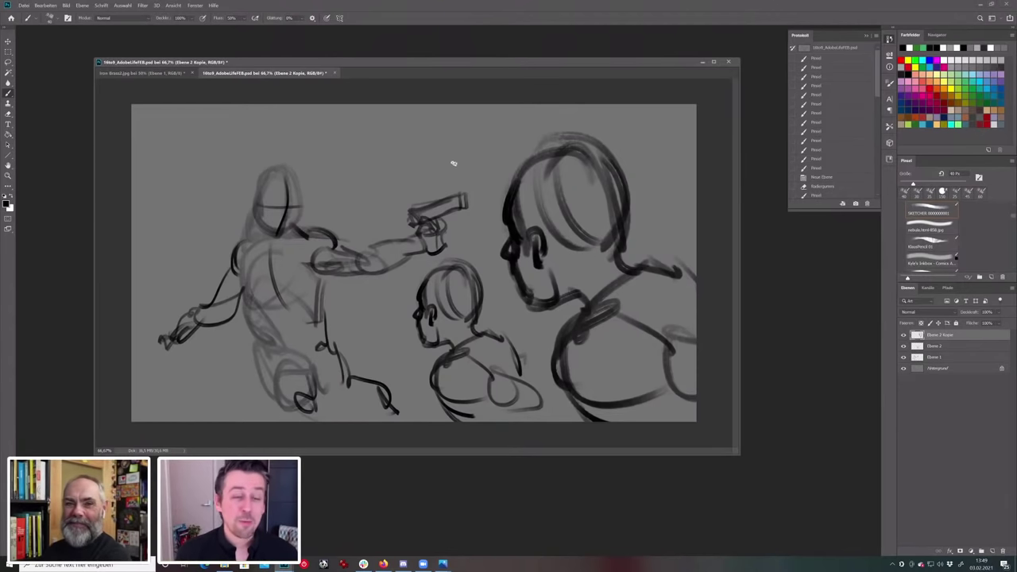
left_click_drag(507, 65, 506, 63)
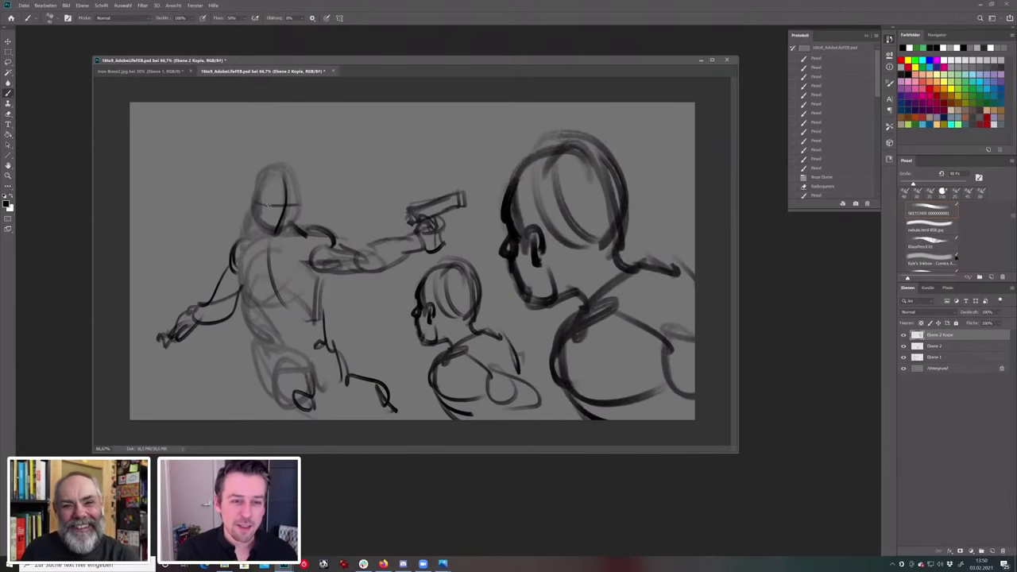
Try a brush stroke across the gunman's head, and compare the composition with Ebene 2 hidden and shown.
mouse_move(266, 205)
left_mouse_down()
mouse_move(316, 208)
mouse_move(232, 200)
mouse_move(311, 200)
left_mouse_up()
key("ctrl+z")
key("ctrl+z")
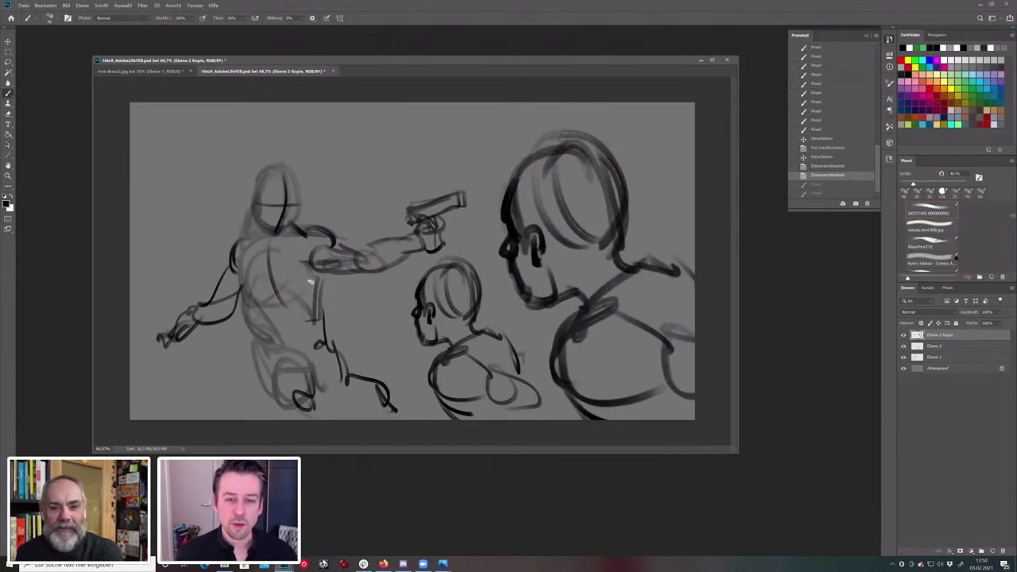
left_click(903, 347)
left_click(903, 347)
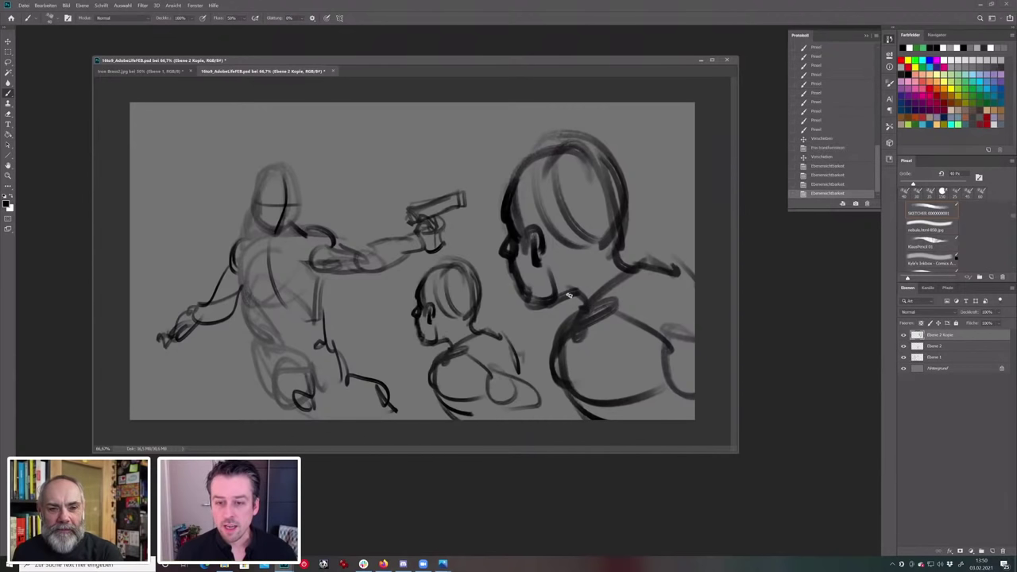
Try short rising brush marks in the gap between the pistol, the small bust and the large head.
left_click_drag(469, 243, 488, 229)
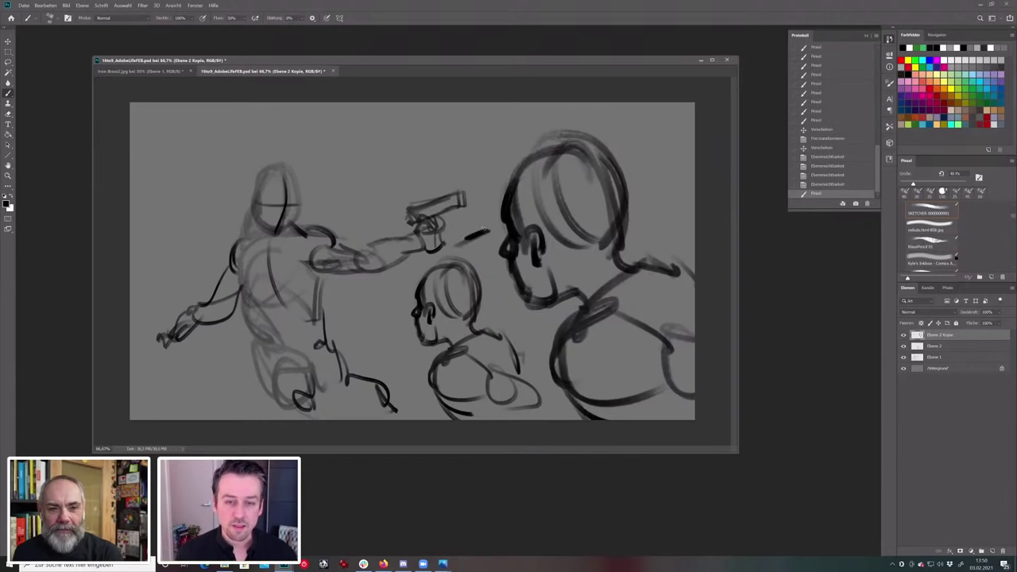
key("ctrl+z")
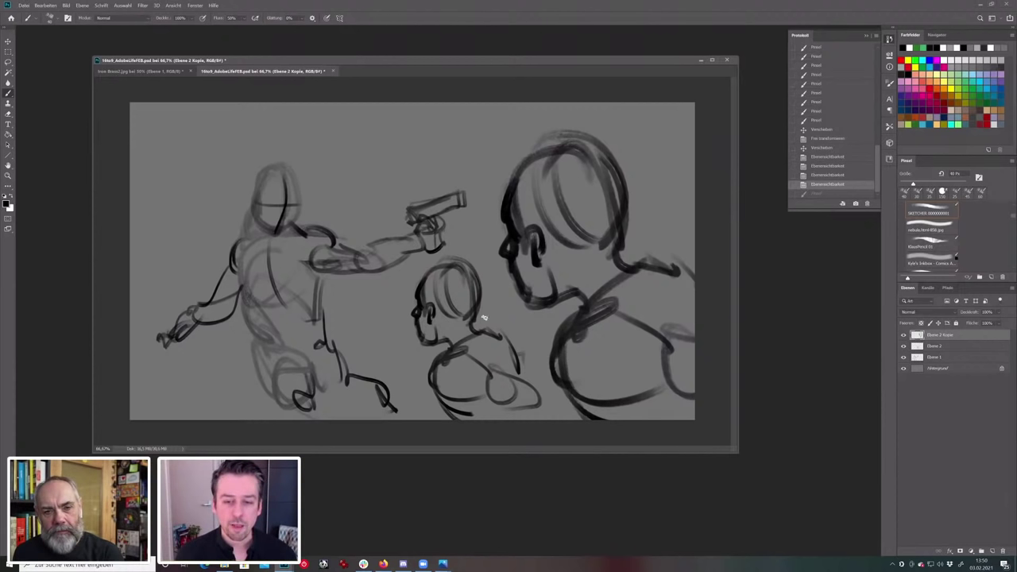
left_click_drag(481, 304, 505, 297)
key("ctrl+z")
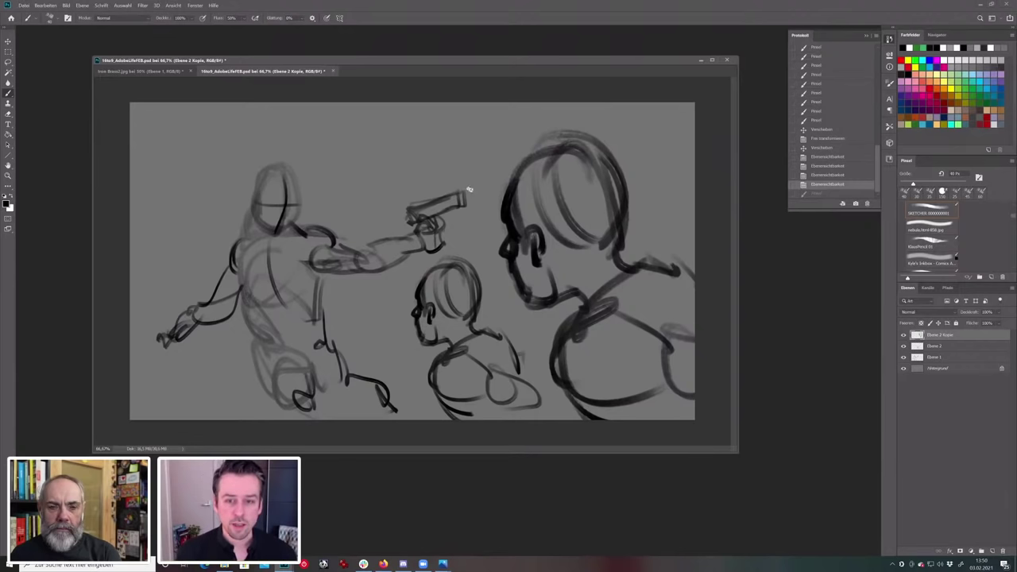
Try a large angular outline over the big head, running from beside the pistol's muzzle to the canvas edge.
mouse_move(482, 210)
left_mouse_down()
mouse_move(667, 104)
mouse_move(681, 133)
left_mouse_up()
left_click_drag(560, 208, 694, 181)
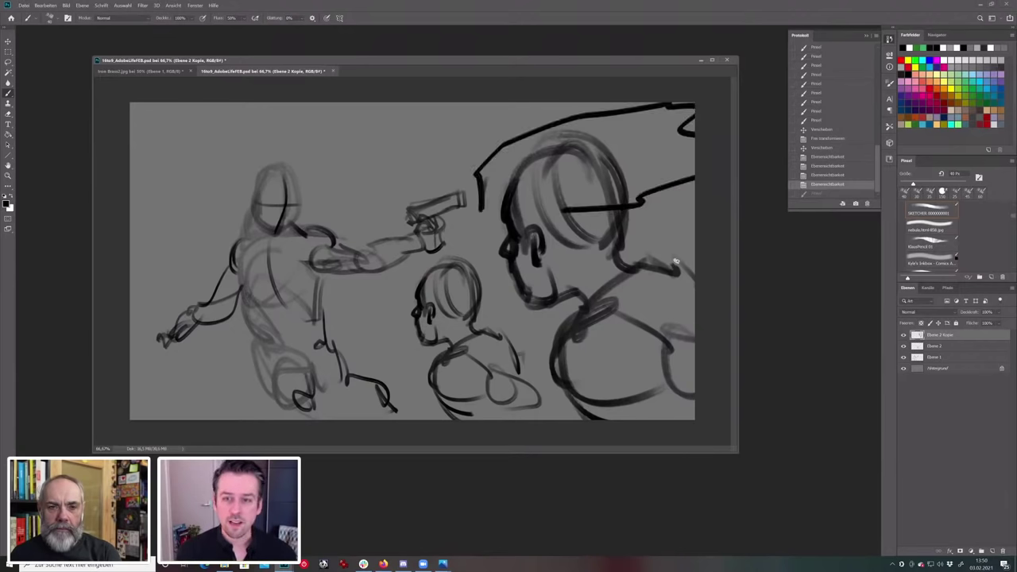
left_click_drag(514, 213, 693, 256)
left_click_drag(550, 194, 694, 221)
key("ctrl+z")
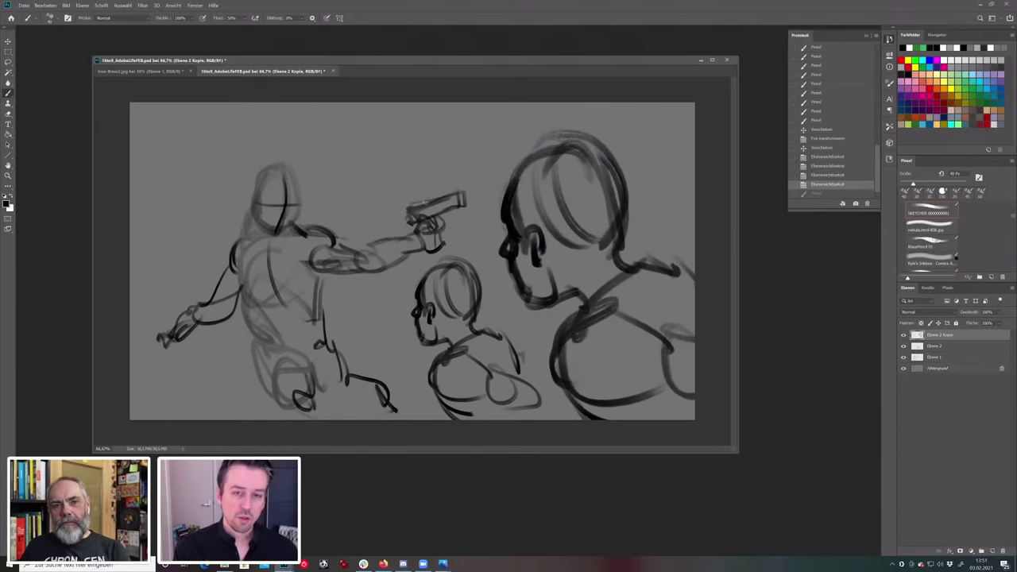
Try a curved arc of brush strokes above the pistol, between the gunman and the large head.
mouse_move(328, 195)
left_mouse_down()
mouse_move(399, 141)
mouse_move(440, 121)
left_mouse_up()
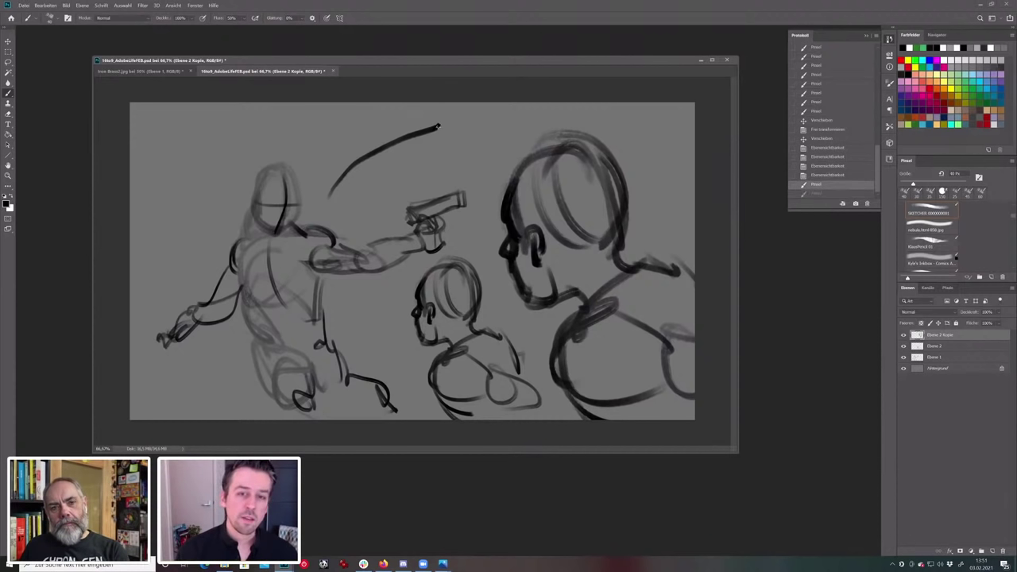
left_click_drag(442, 125, 490, 169)
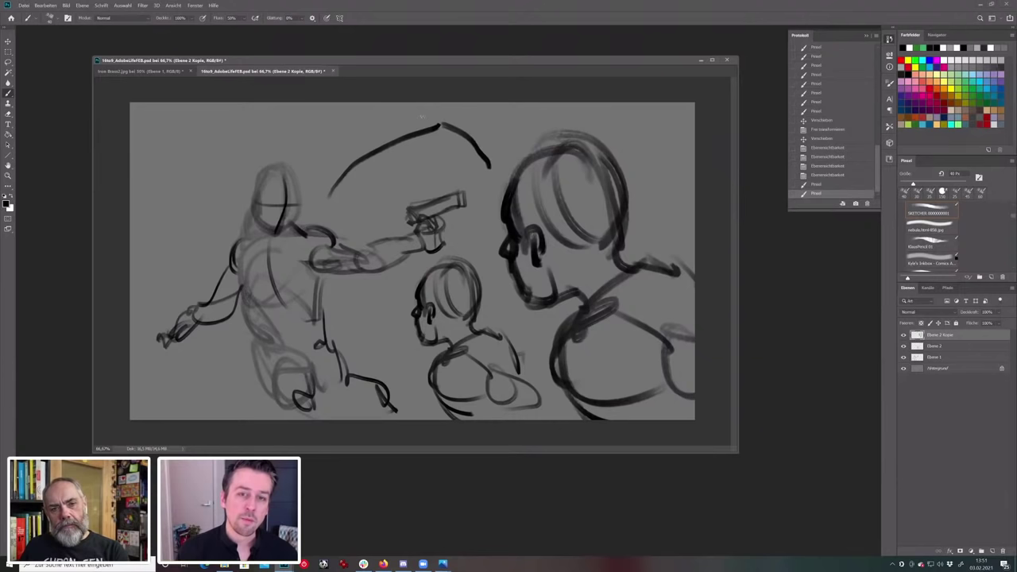
left_click_drag(443, 122, 441, 123)
key("ctrl+z")
key("ctrl+z")
key("ctrl+z")
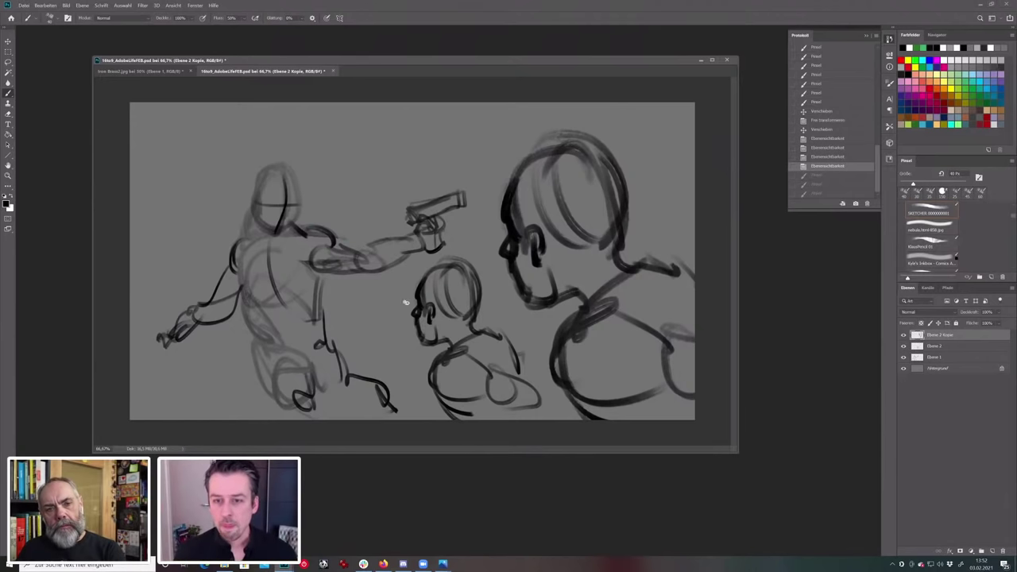
Try a short brush mark on Ebene 2 between the gunman's hand and the small bust's head.
left_click(940, 346)
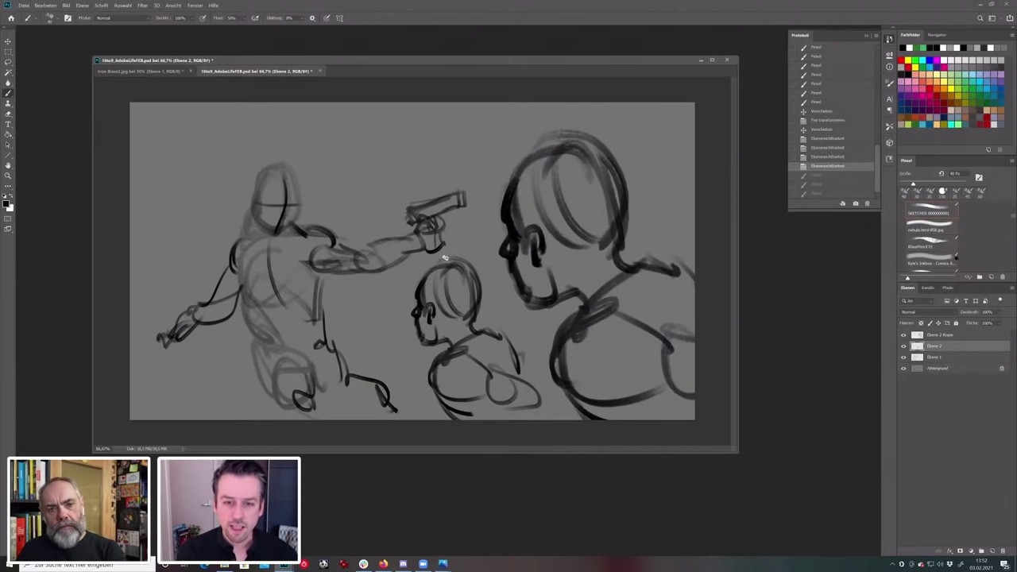
left_click_drag(436, 253, 444, 267)
key("ctrl+z")
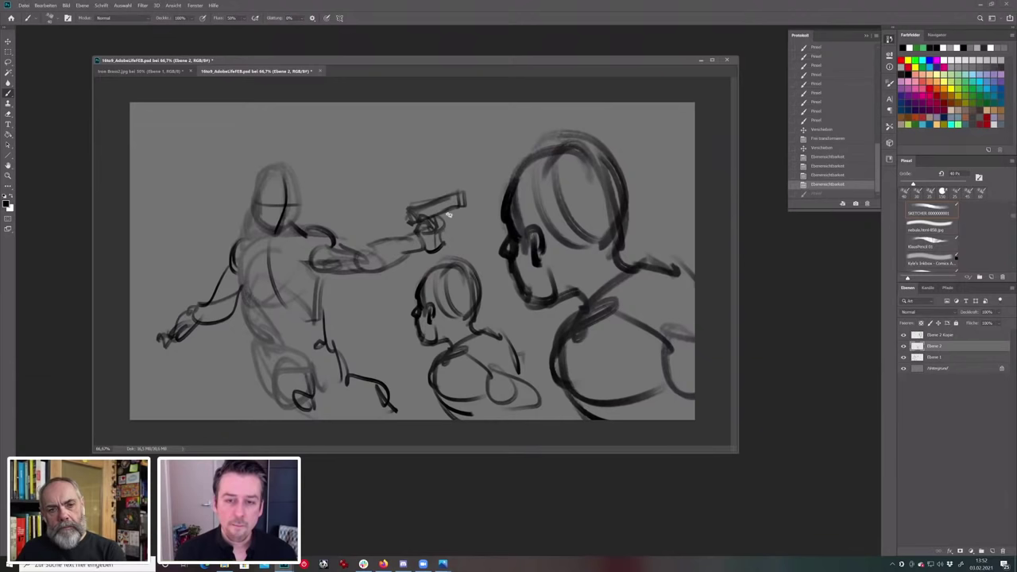
Move the large bust on Ebene 2 Kopie away from the gunman, enlarge it to about 108% and rotate it slightly clockwise.
left_click_drag(953, 336, 605, 255)
key("ctrl+t")
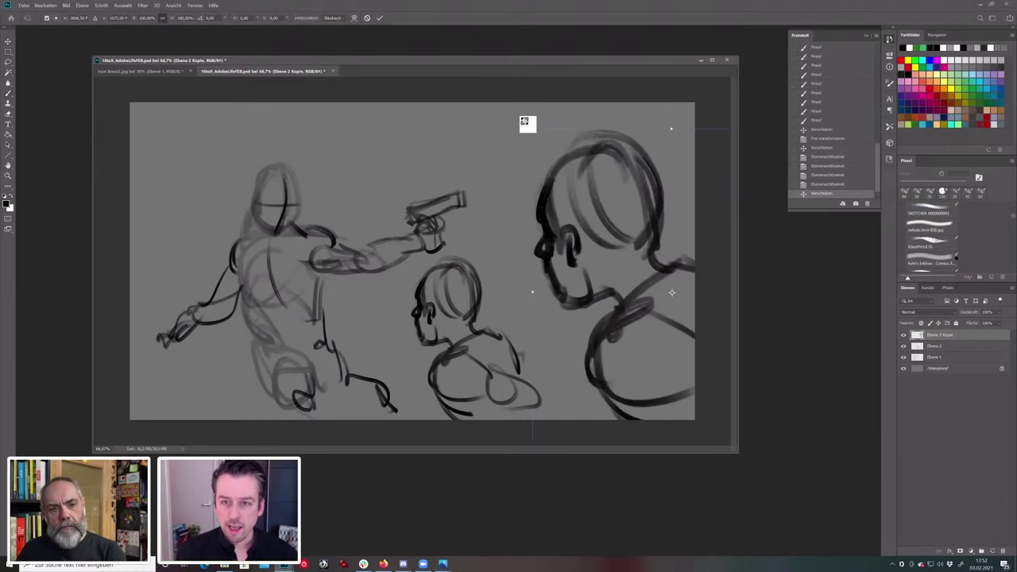
left_click_drag(527, 123, 506, 105)
left_click_drag(563, 173, 575, 189)
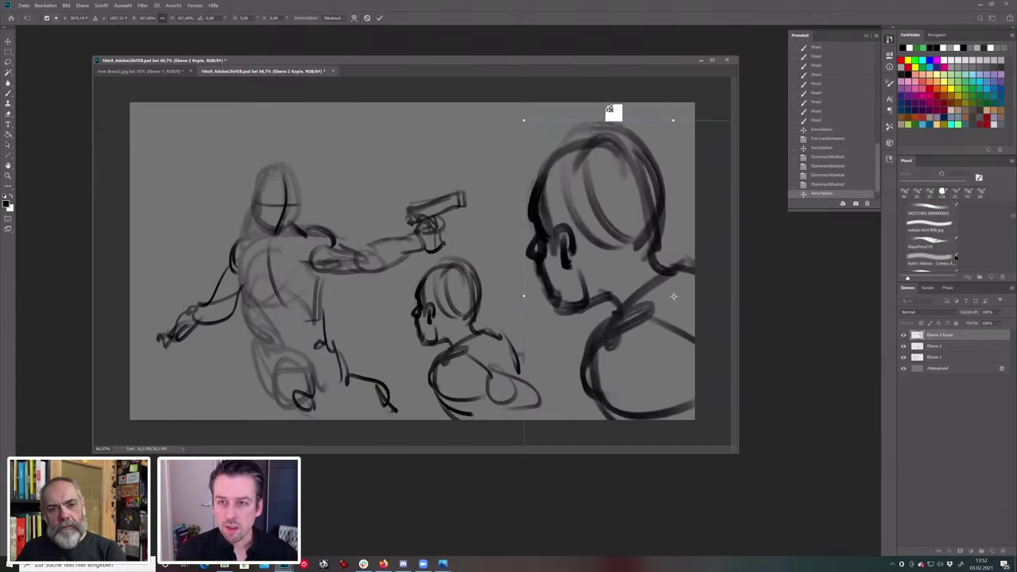
left_click_drag(609, 109, 598, 256)
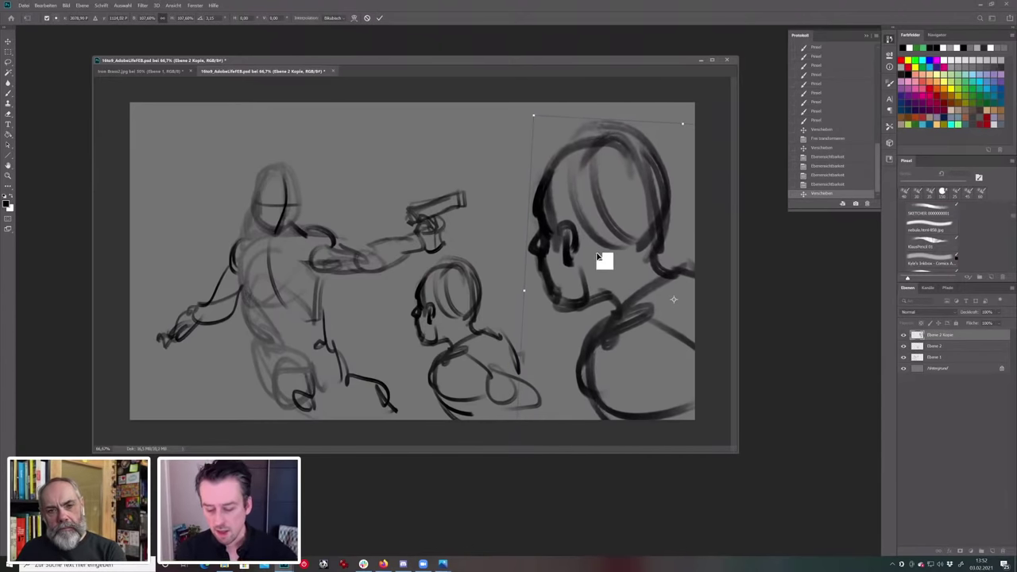
key("Return")
Add a new layer directly above Ebene 1 for brush drawing, and toggle its visibility off and on.
key("b")
left_click(961, 358)
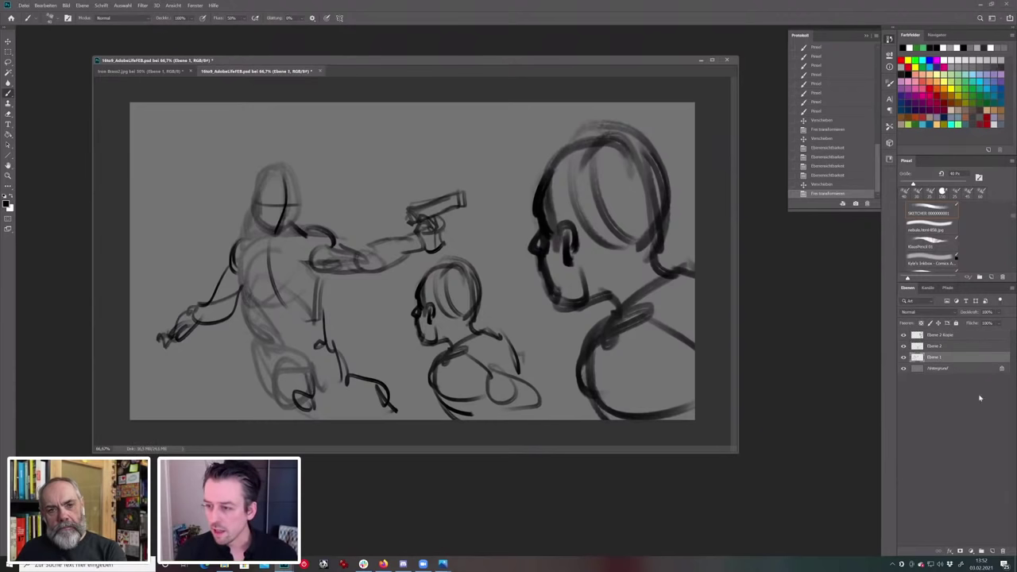
left_click(992, 551)
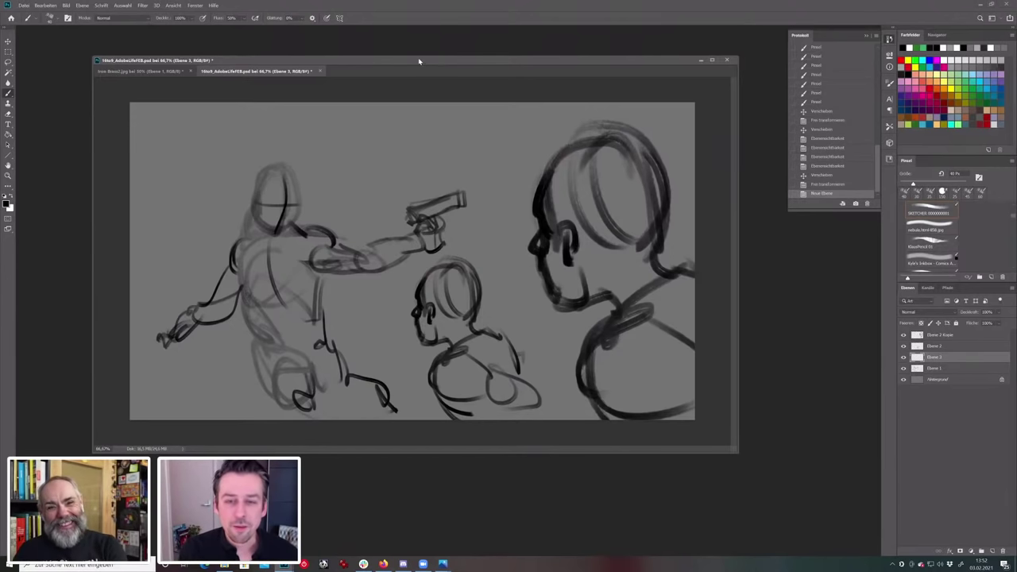
left_click_drag(419, 61, 399, 59)
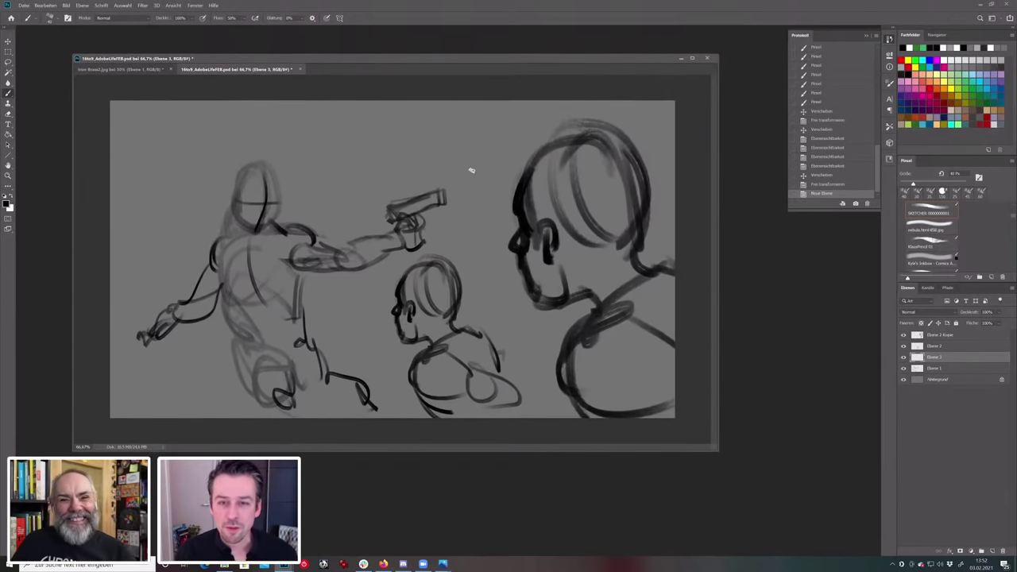
left_click(904, 357)
left_click(904, 357)
left_click(904, 356)
left_click(904, 356)
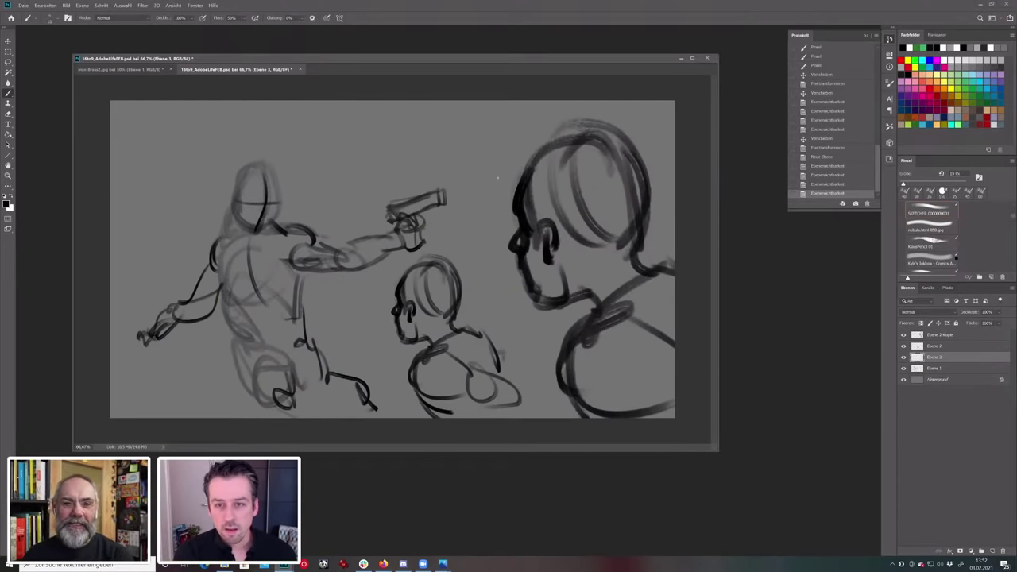
Sketch the back, shoulder and raised arm of another figure between the small bust and the large head with a thinner brush.
mouse_move(498, 177)
left_mouse_down()
mouse_move(531, 157)
mouse_move(499, 176)
mouse_move(509, 178)
mouse_move(479, 253)
mouse_move(449, 267)
left_mouse_up()
key("e")
key("b")
key("ctrl+z")
left_click_drag(518, 278, 488, 295)
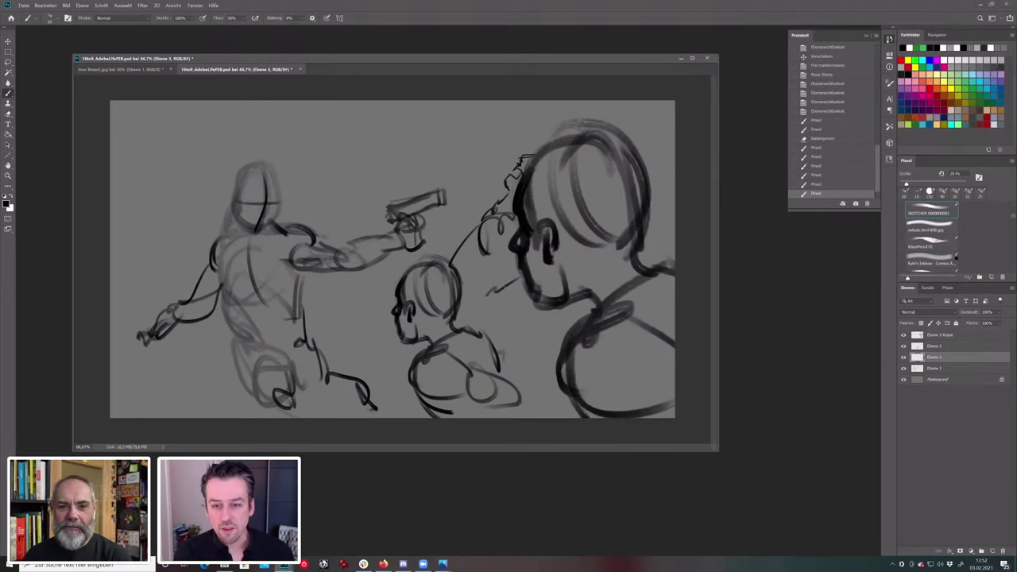
Draw the torso and lower body of the figure behind the small bust, cleaning up overlapping lines with the Eraser.
mouse_move(508, 258)
left_mouse_down()
mouse_move(488, 302)
mouse_move(515, 310)
mouse_move(513, 272)
mouse_move(511, 321)
mouse_move(492, 325)
mouse_move(529, 311)
mouse_move(498, 312)
left_mouse_up()
key("e")
key("b")
key("e")
key("b")
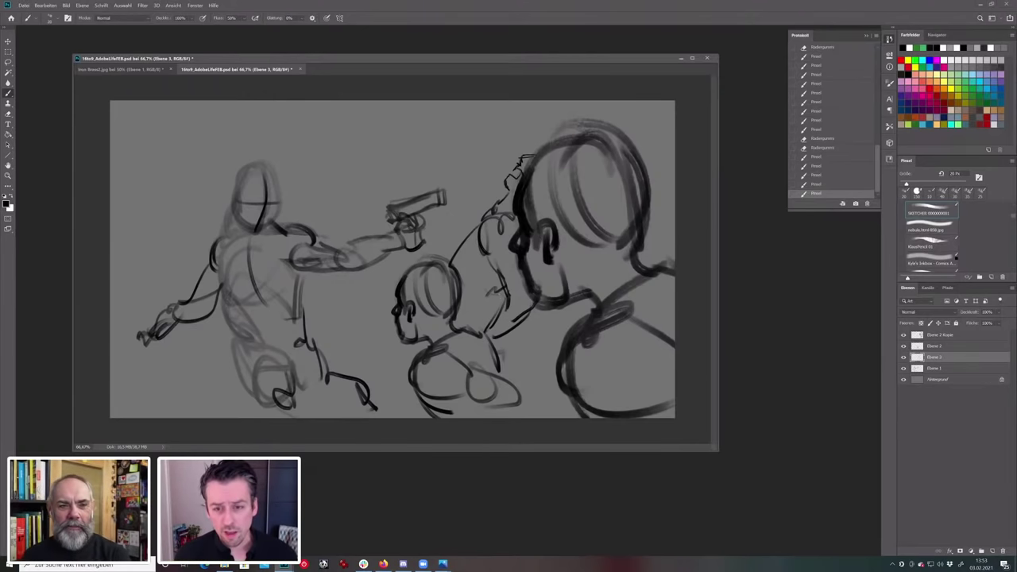
mouse_move(505, 294)
left_mouse_down()
mouse_move(461, 321)
mouse_move(491, 327)
left_mouse_up()
key("e")
key("b")
key("e")
left_click_drag(491, 327, 503, 318)
key("b")
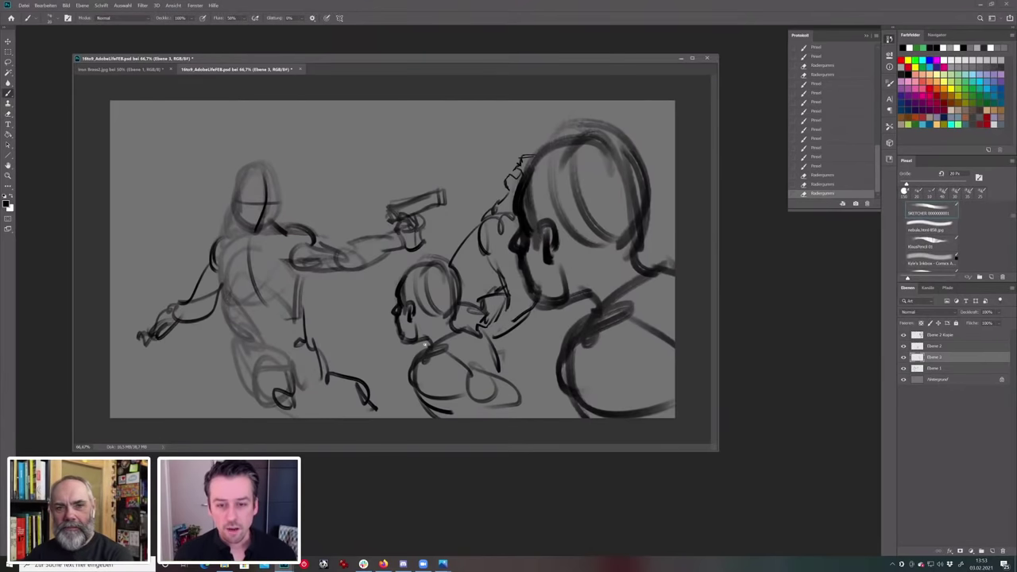
Sketch curved limb lines between the gunman's foot and the small bust, ending in a small shape by the foot.
key("b")
mouse_move(409, 313)
left_mouse_down()
mouse_move(414, 303)
mouse_move(375, 385)
mouse_move(394, 401)
left_mouse_up()
mouse_move(378, 367)
left_mouse_down()
mouse_move(381, 410)
mouse_move(390, 407)
left_mouse_up()
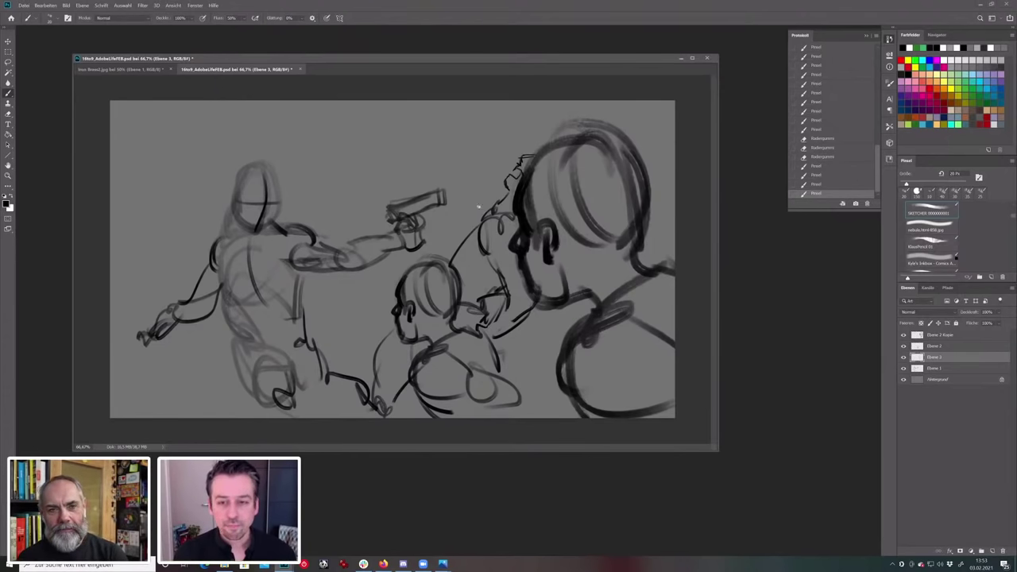
Sketch an arm reaching from the new figure toward the pistol, and another arm with an open hand above the gun.
left_click_drag(487, 208, 482, 213)
mouse_move(473, 212)
left_mouse_down()
mouse_move(480, 208)
mouse_move(459, 230)
mouse_move(445, 215)
mouse_move(433, 237)
left_mouse_up()
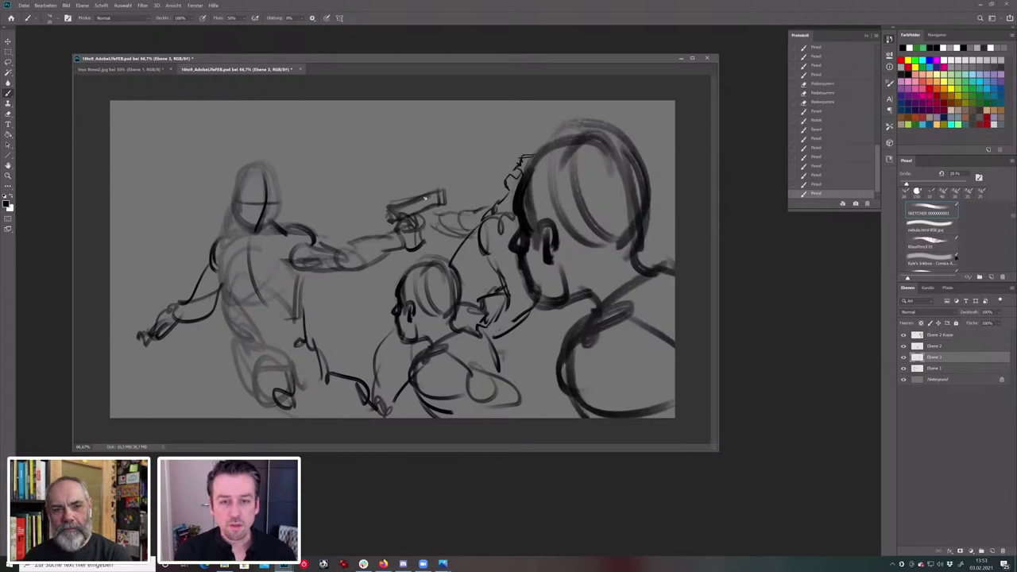
mouse_move(374, 171)
left_mouse_down()
mouse_move(413, 195)
mouse_move(399, 202)
left_mouse_up()
mouse_move(364, 170)
left_mouse_down()
mouse_move(332, 179)
mouse_move(380, 182)
mouse_move(345, 182)
left_mouse_up()
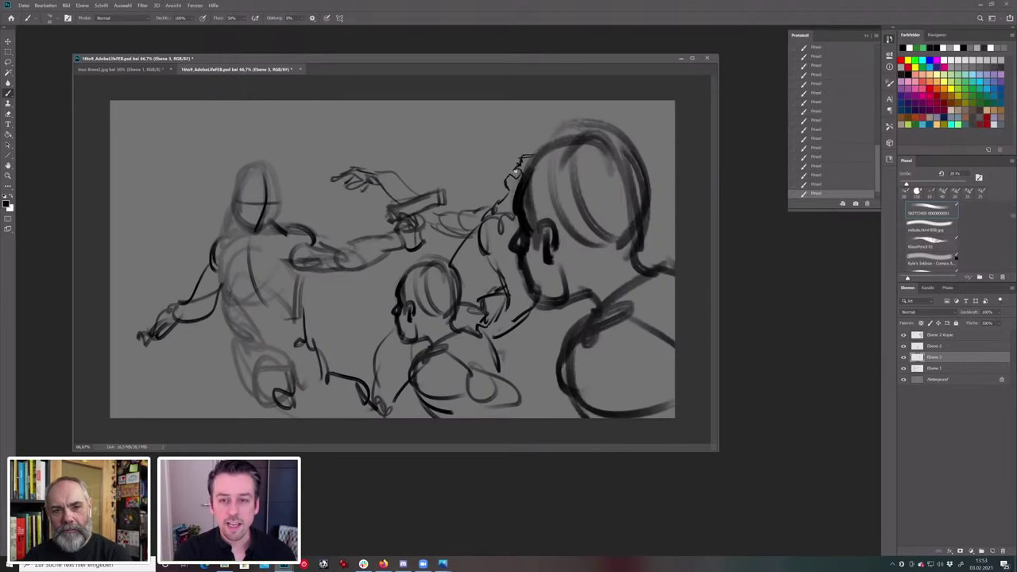
Erase the small shape beside the large head's forehead and redraw a partly hidden head contour emerging from behind it.
key("e")
left_click_drag(529, 160, 502, 211)
key("b")
mouse_move(526, 159)
left_mouse_down()
mouse_move(501, 192)
mouse_move(515, 183)
left_mouse_up()
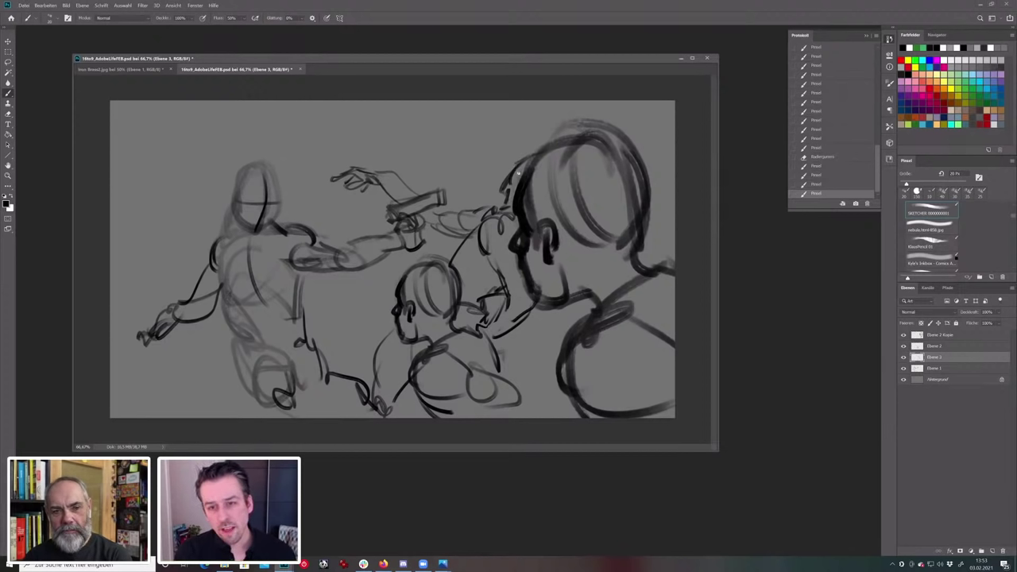
left_click_drag(548, 144, 521, 164)
mouse_move(583, 133)
left_mouse_down()
mouse_move(556, 140)
mouse_move(521, 180)
mouse_move(512, 155)
mouse_move(502, 186)
left_mouse_up()
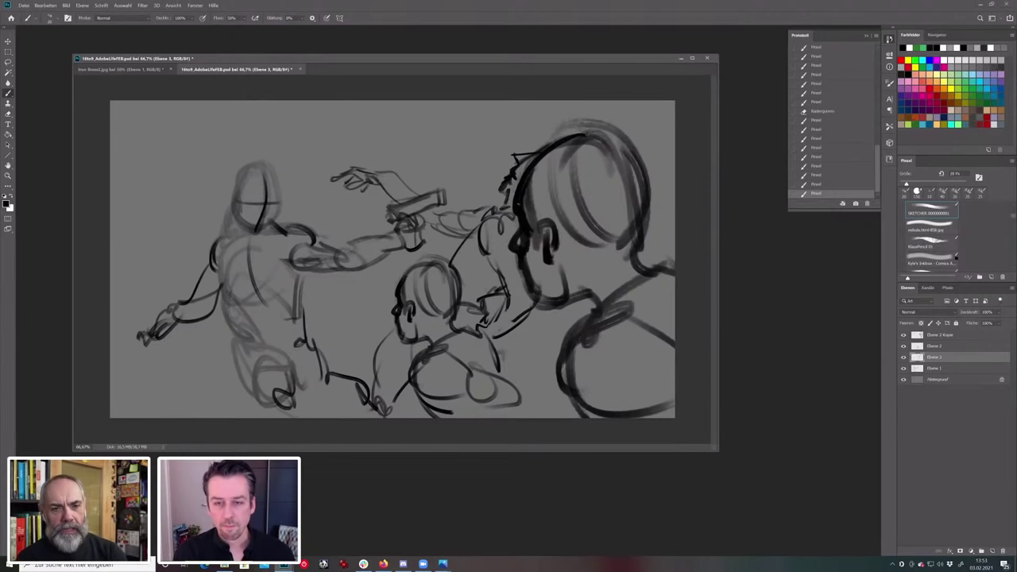
Scale the large bust on layer Ebene 2 Kopie slightly down with Free Transform.
left_click(953, 335)
key("ctrl+t")
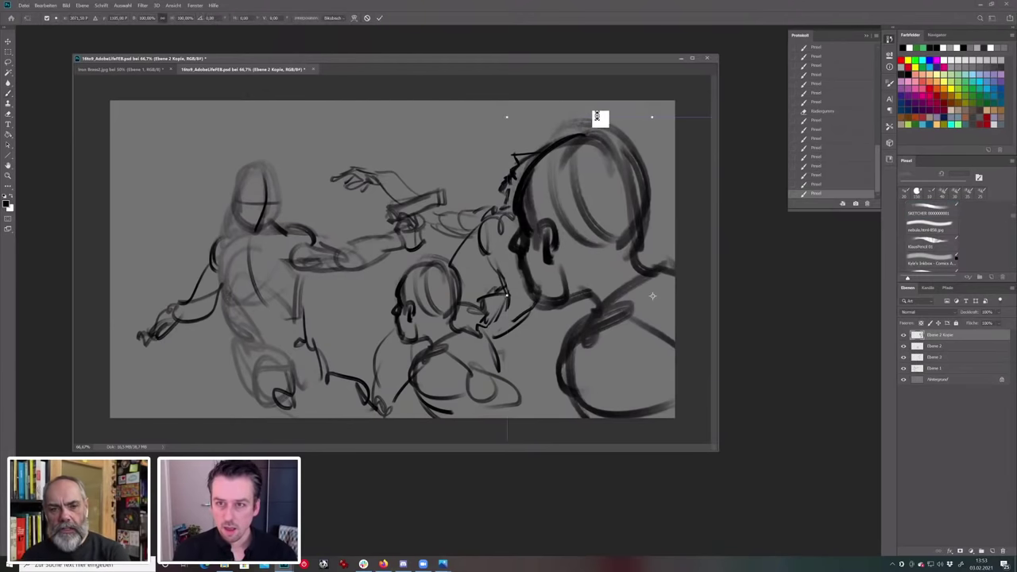
left_click_drag(497, 110, 523, 142)
key("Return")
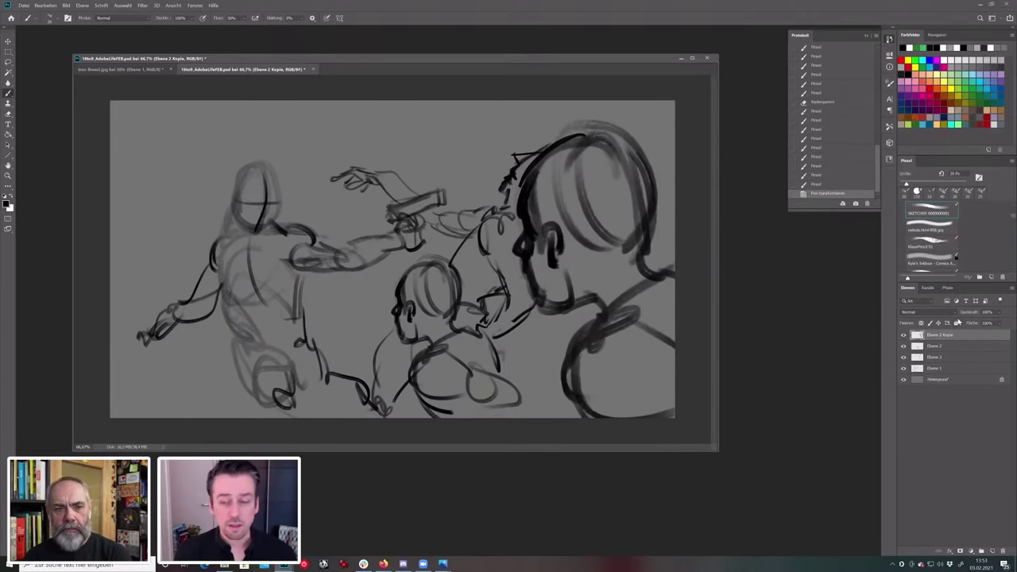
Check the two bust layers by hiding and reshowing each one, and select layer Ebene 3.
left_click_drag(949, 341, 942, 335)
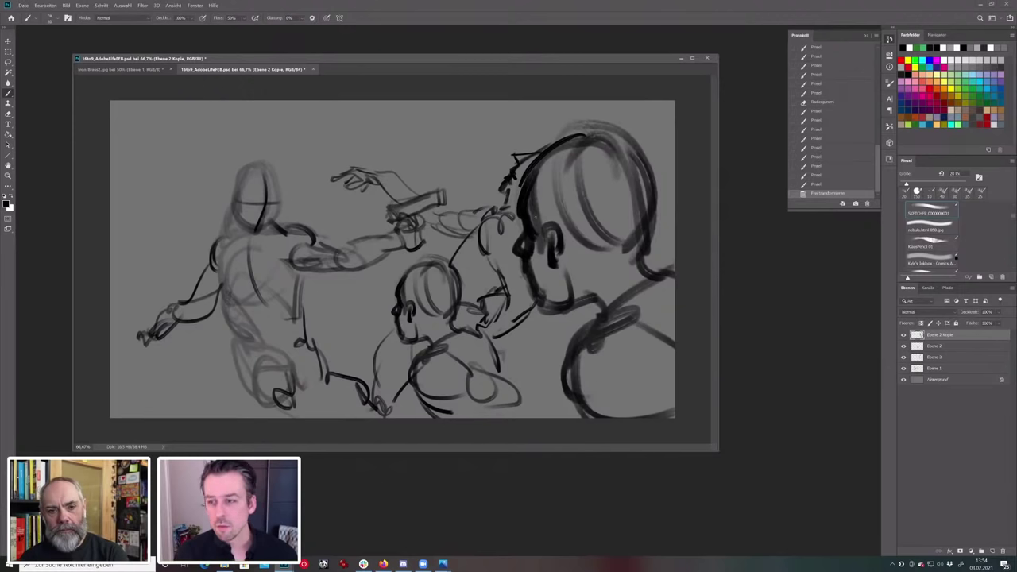
left_click(904, 336)
left_click(904, 337)
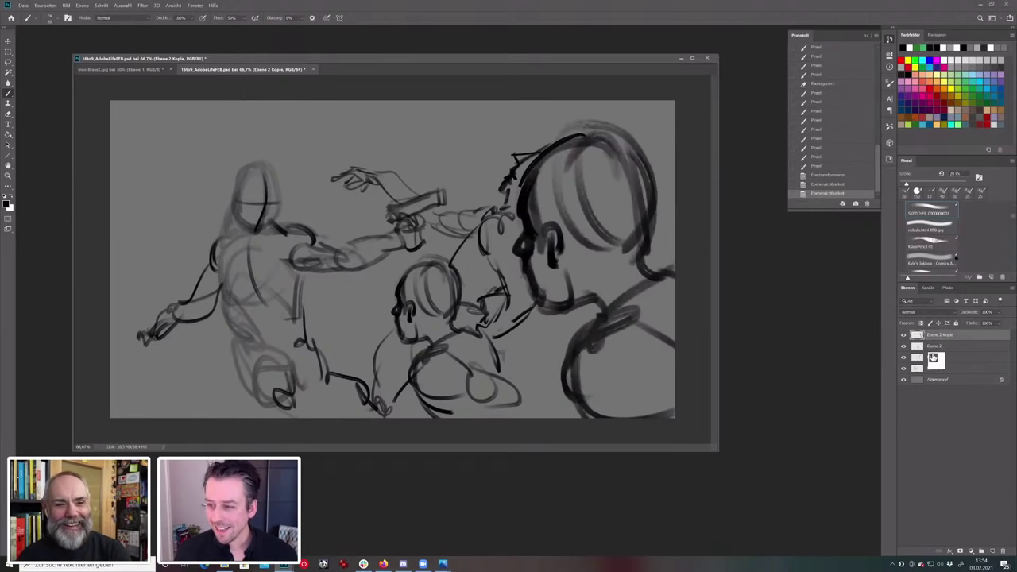
left_click(933, 359)
left_click(903, 350)
left_click(903, 350)
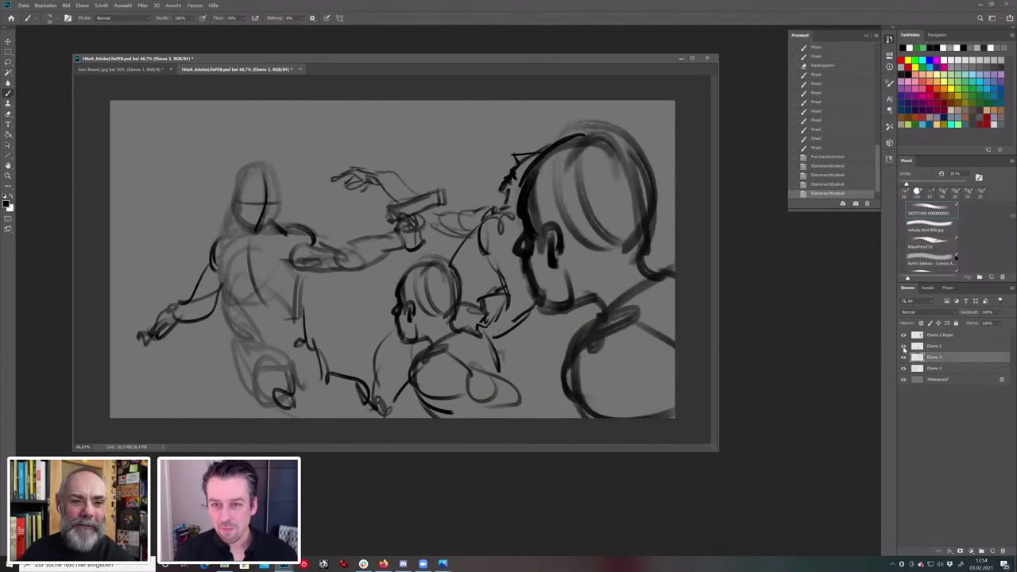
Erase the overlapping contour along the large head's edge and redraw the top line of the hidden head behind it.
key("e")
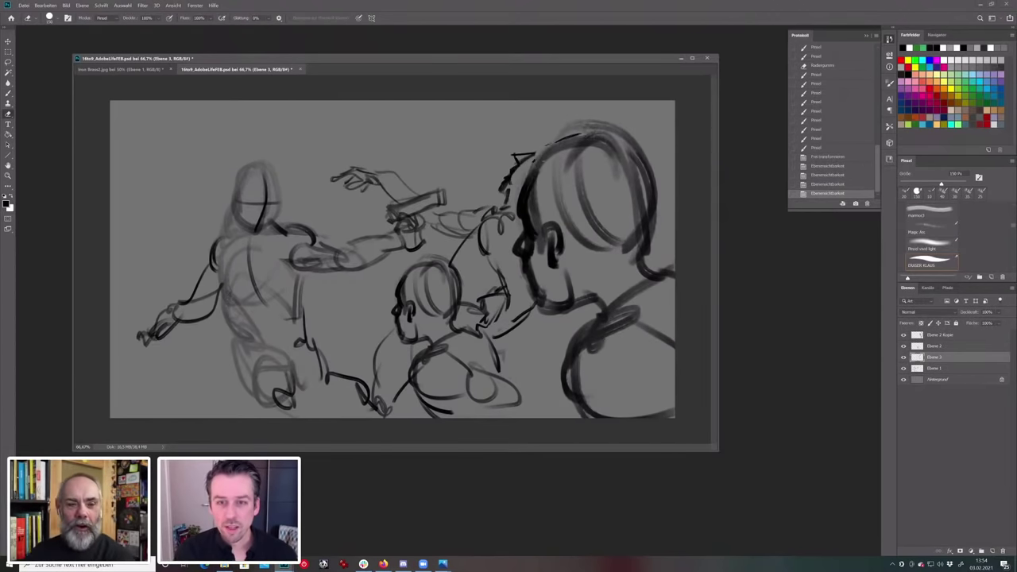
key("b")
left_click_drag(529, 160, 550, 151)
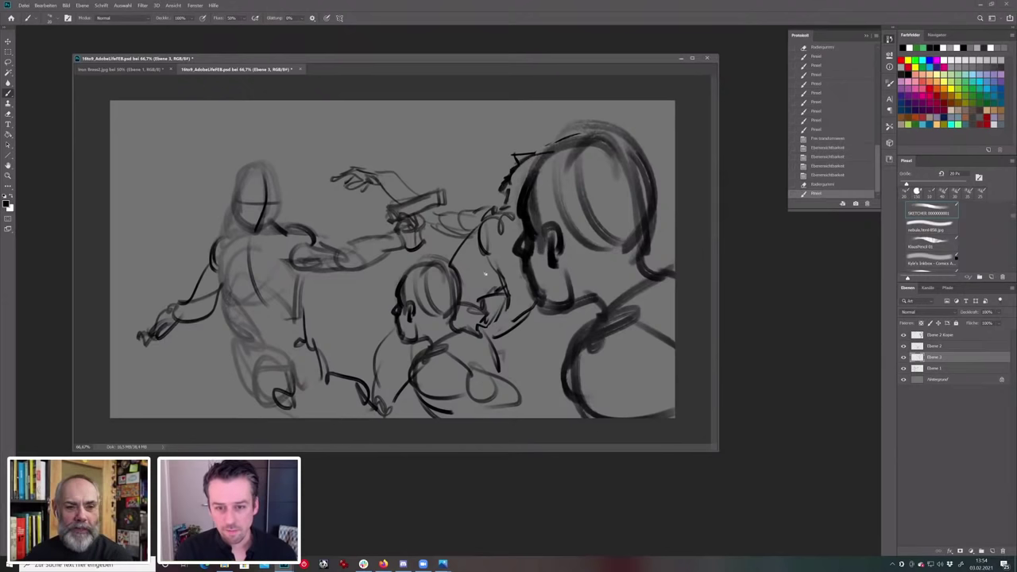
Erase the old arm lines below the large head's chin and draw a forearm with a splayed hand there.
key("e")
left_click_drag(525, 318, 504, 330)
key("b")
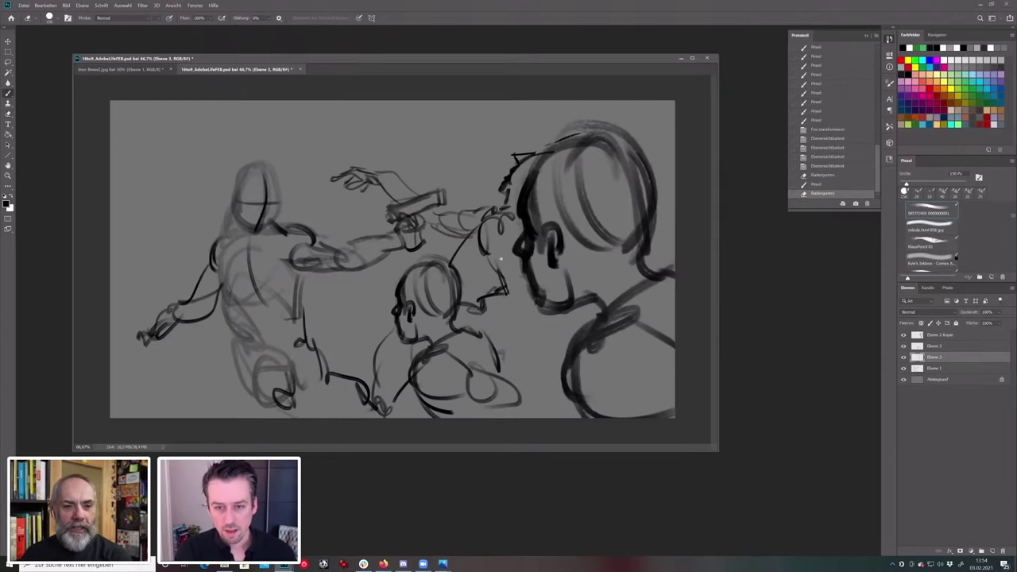
key("e")
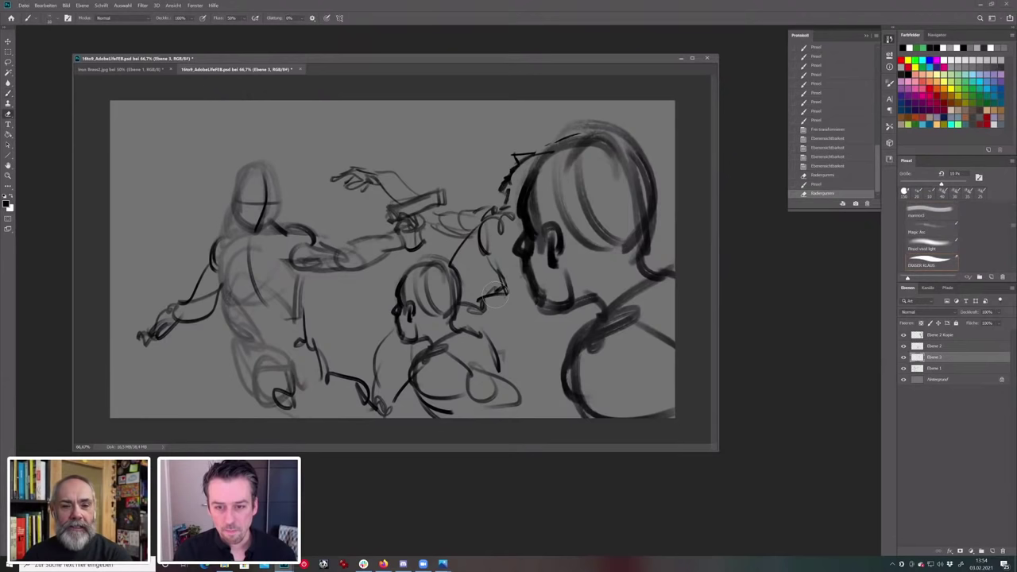
key("b")
mouse_move(506, 289)
left_mouse_down()
mouse_move(476, 309)
mouse_move(515, 303)
mouse_move(501, 280)
mouse_move(510, 312)
left_mouse_up()
key("e")
key("b")
mouse_move(498, 305)
left_mouse_down()
mouse_move(513, 316)
mouse_move(529, 293)
mouse_move(546, 314)
left_mouse_up()
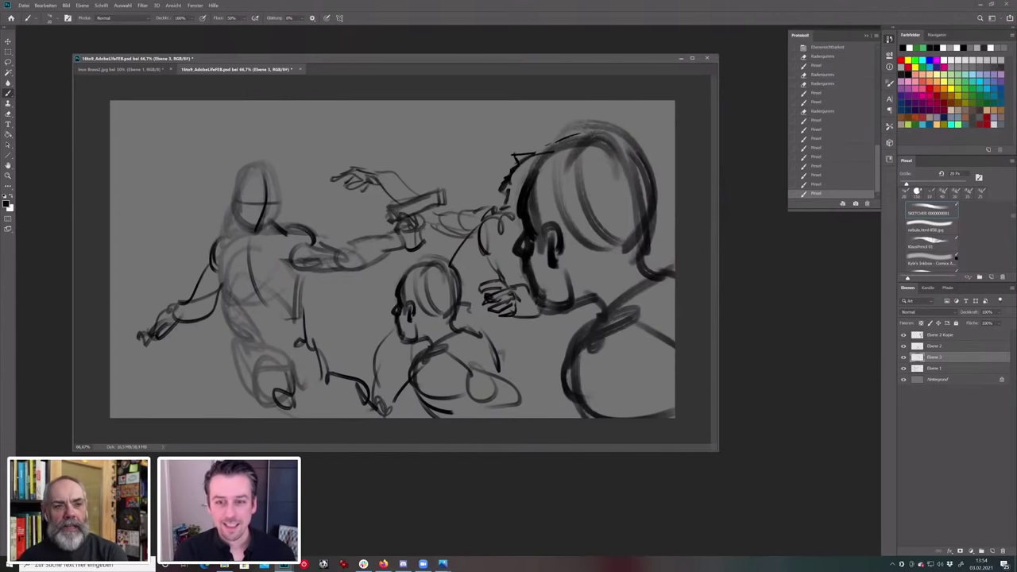
Lasso the new hand, reposition it closer to the small bust with Free Transform, and deselect it.
key("l")
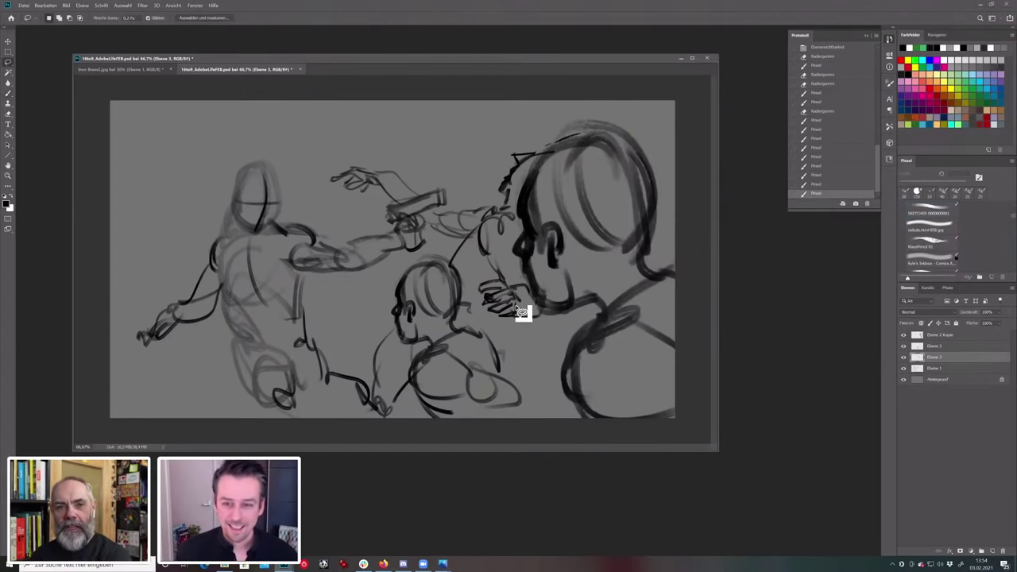
mouse_move(552, 291)
left_mouse_down()
mouse_move(534, 284)
mouse_move(535, 297)
left_mouse_up()
key("ctrl+t")
left_click_drag(556, 257, 531, 300)
key("Return")
key("ctrl+d")
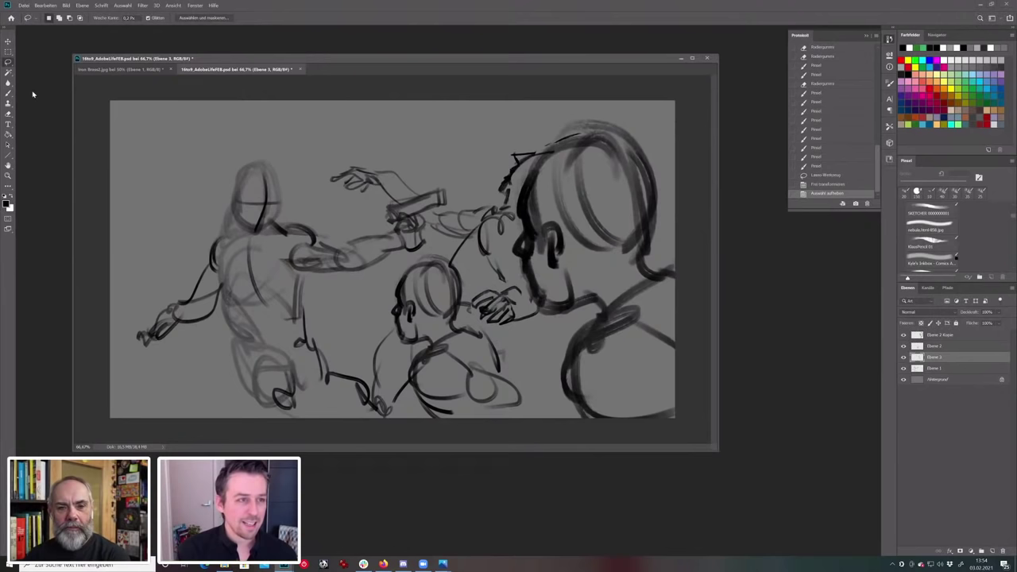
Erase stray torso lines and redraw the chest, shoulder and arm contours of the figure between the small bust and large head.
key("b")
key("e")
mouse_move(493, 259)
left_mouse_down()
mouse_move(490, 230)
mouse_move(486, 237)
mouse_move(502, 233)
mouse_move(509, 216)
mouse_move(500, 261)
mouse_move(509, 286)
left_mouse_up()
key("b")
key("e")
key("b")
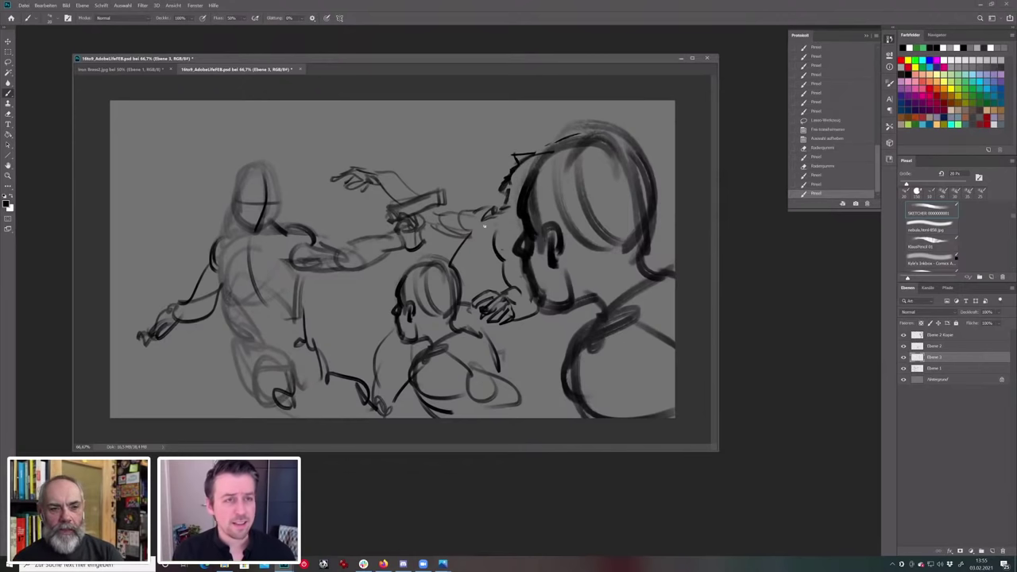
mouse_move(482, 216)
left_mouse_down()
mouse_move(465, 233)
mouse_move(471, 238)
mouse_move(458, 238)
mouse_move(462, 262)
mouse_move(479, 267)
mouse_move(474, 332)
left_mouse_up()
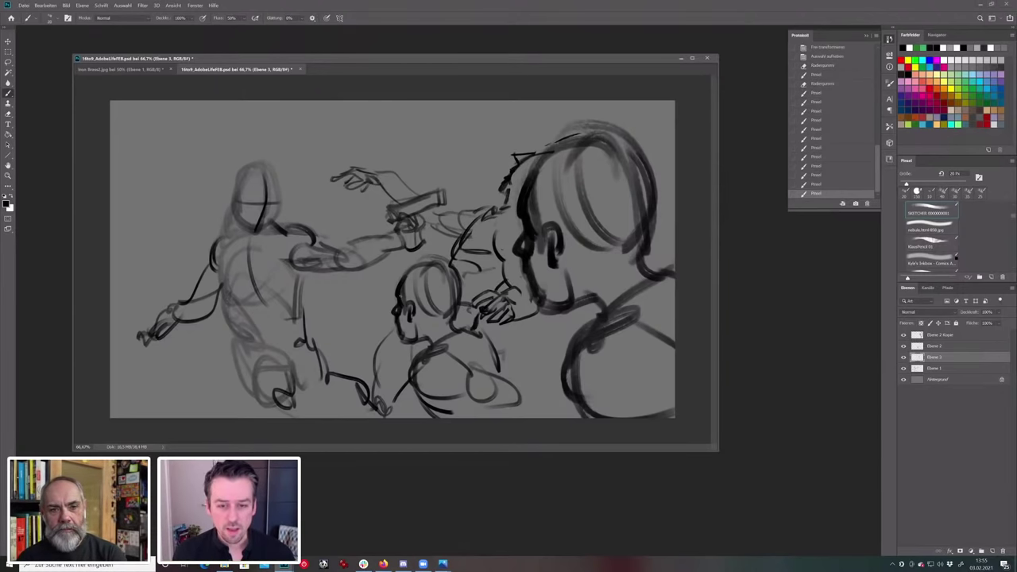
Draw a rounded form beside the small bust's face and short lines around the foot at the canvas's lower edge.
mouse_move(363, 317)
left_mouse_down()
mouse_move(394, 292)
mouse_move(386, 332)
mouse_move(355, 333)
mouse_move(375, 347)
left_mouse_up()
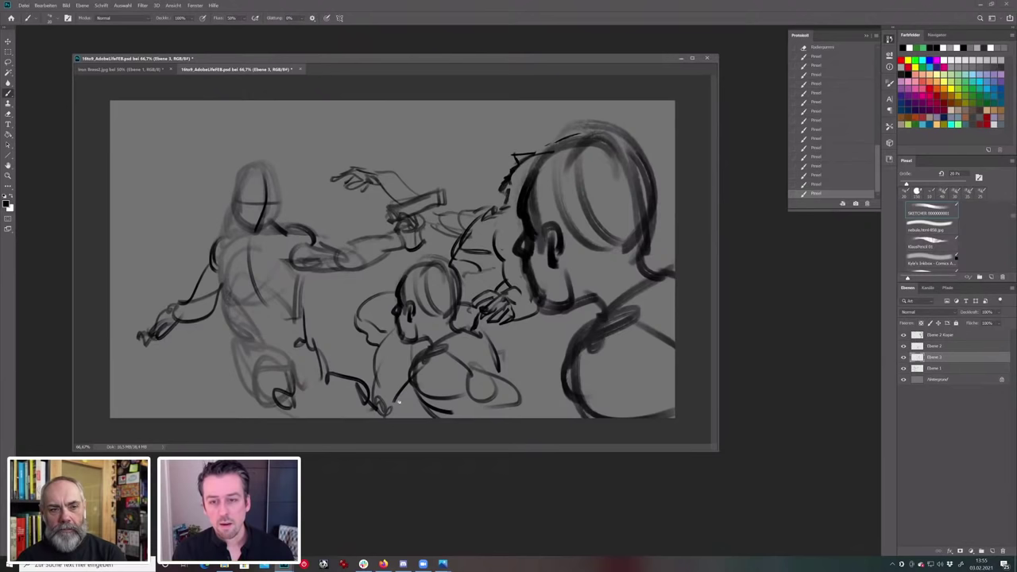
left_click_drag(398, 401, 393, 417)
left_click_drag(365, 403, 363, 417)
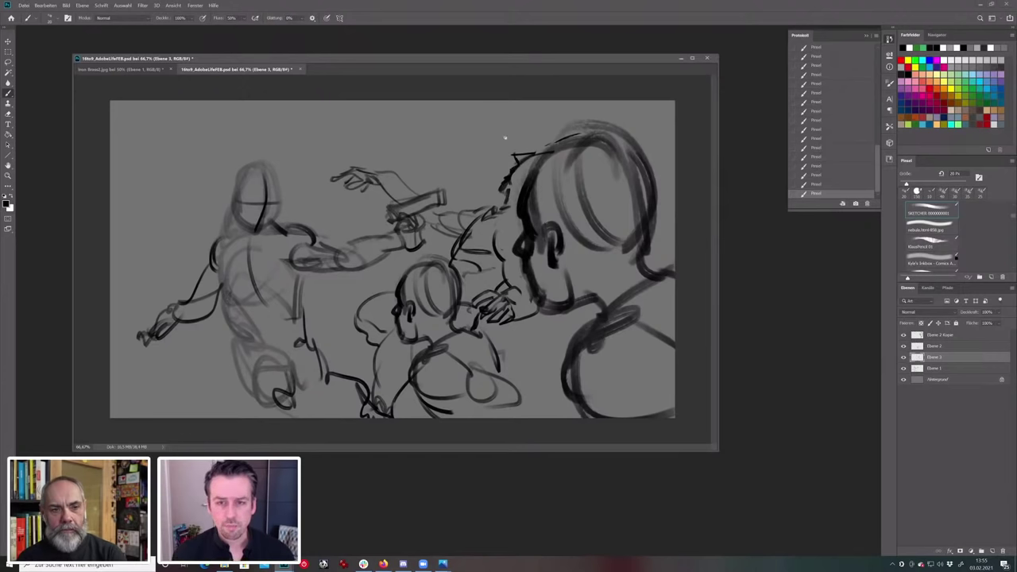
Sketch the eyes, nose and mouth on the gunman's face on layer Ebene 1 with a thinner brush.
left_click_drag(946, 370, 946, 369)
left_click(946, 369)
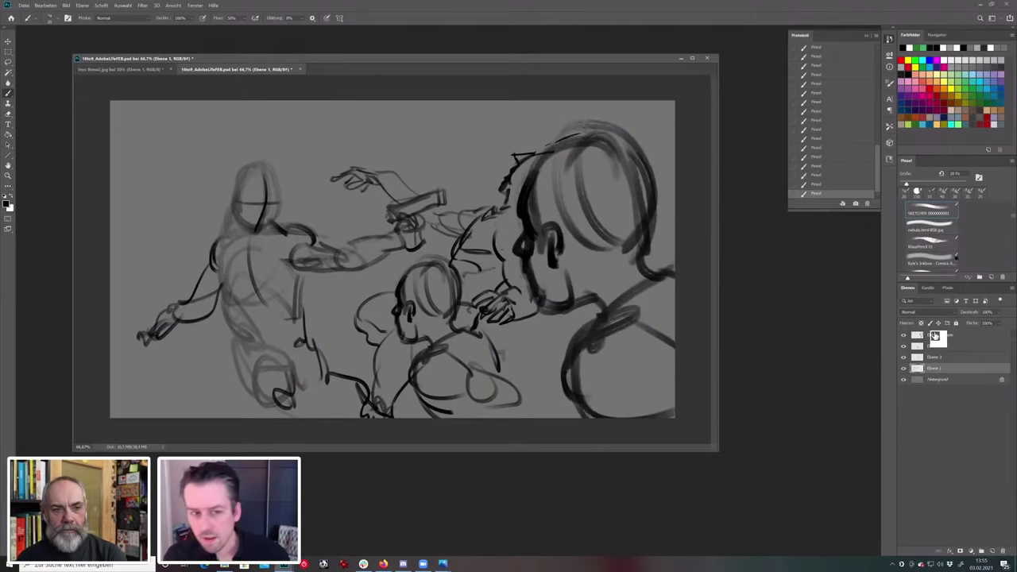
mouse_move(246, 219)
left_mouse_down()
mouse_move(258, 219)
mouse_move(258, 195)
left_mouse_up()
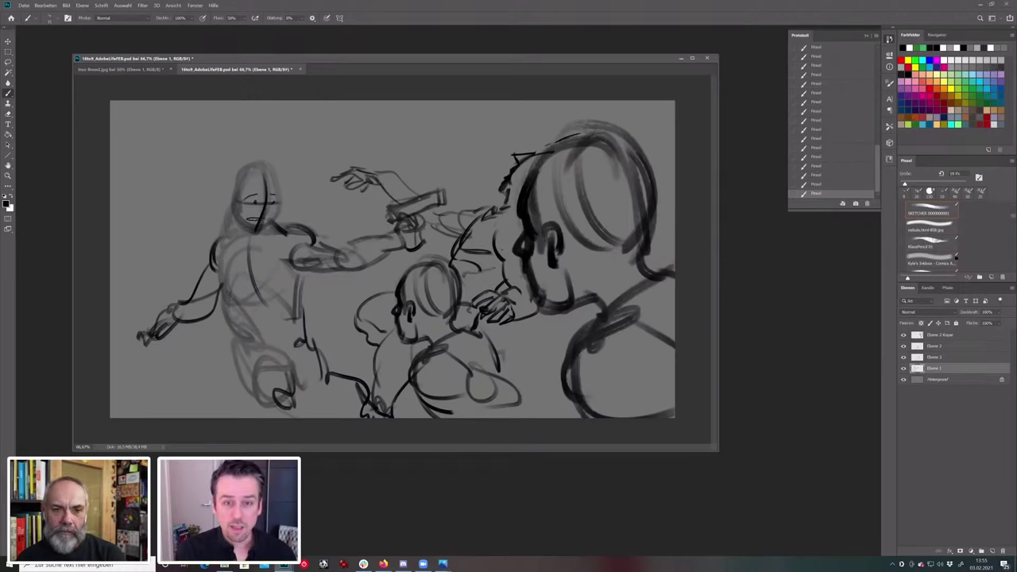
Redraw the pistol with finer detail lines on its slide and muzzle, trimming excess strokes with the Eraser.
mouse_move(401, 203)
left_mouse_down()
mouse_move(438, 195)
mouse_move(380, 208)
mouse_move(397, 221)
mouse_move(447, 191)
mouse_move(387, 216)
mouse_move(440, 193)
mouse_move(407, 208)
mouse_move(420, 196)
left_mouse_up()
key("e")
key("b")
key("e")
left_click(446, 192)
key("b")
key("e")
key("b")
key("e")
left_click(411, 195)
key("b")
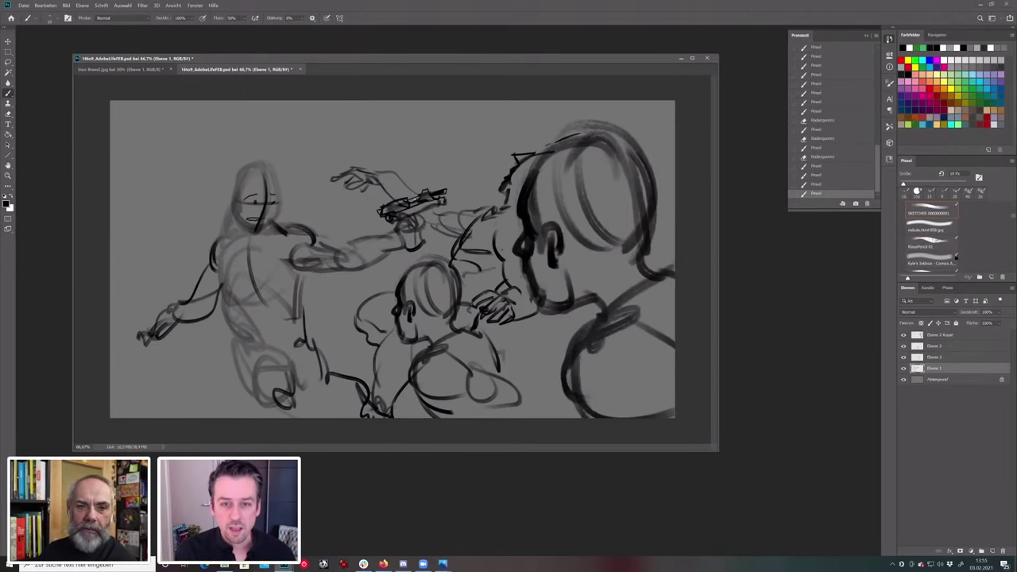
Try sketching faint smoke wisps around the pistol.
mouse_move(403, 144)
left_mouse_down()
mouse_move(420, 161)
mouse_move(385, 148)
mouse_move(409, 125)
left_mouse_up()
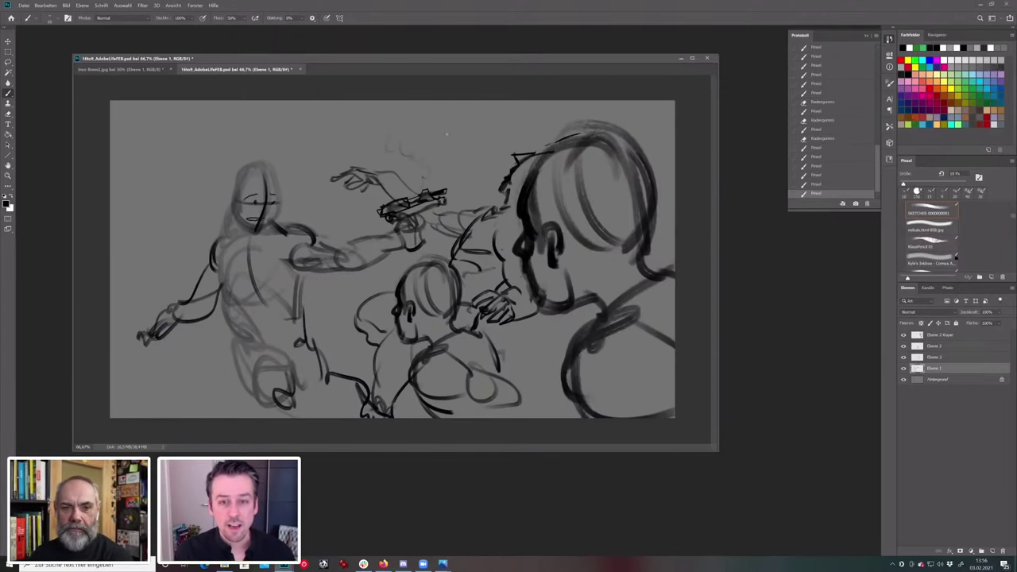
key("ctrl+z")
mouse_move(478, 202)
left_mouse_down()
mouse_move(489, 127)
mouse_move(529, 167)
mouse_move(468, 196)
left_mouse_up()
key("ctrl+z")
key("ctrl+z")
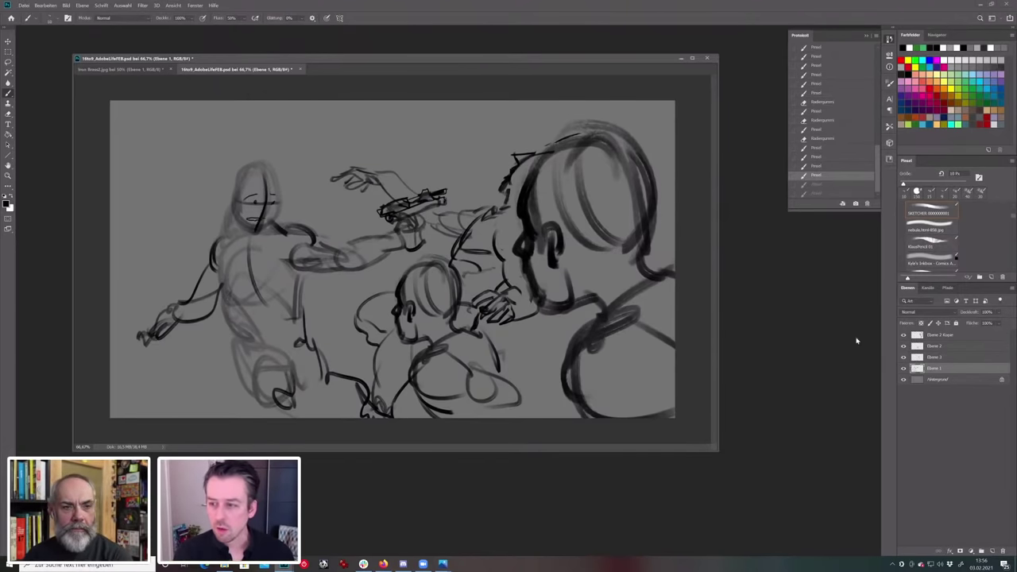
Add a new layer above the large bust and sketch a foreground head, neck and collar over the gunman's lowered hand.
left_click(950, 336)
left_click(989, 550)
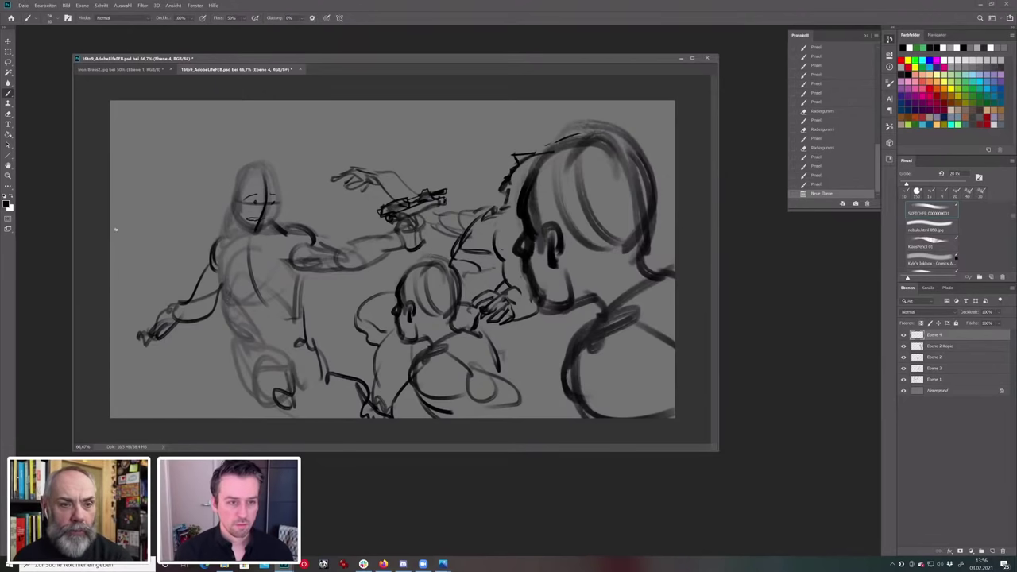
mouse_move(141, 334)
left_mouse_down()
mouse_move(133, 274)
mouse_move(189, 290)
left_mouse_up()
left_click_drag(169, 342, 195, 298)
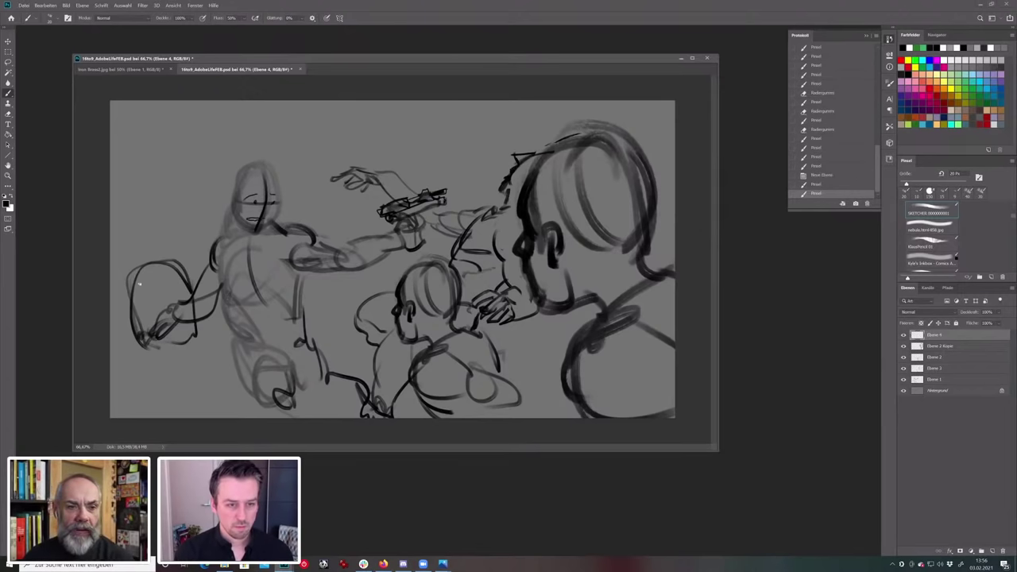
mouse_move(145, 338)
left_mouse_down()
mouse_move(149, 349)
mouse_move(184, 354)
mouse_move(141, 372)
mouse_move(179, 349)
left_mouse_up()
mouse_move(149, 364)
left_mouse_down()
mouse_move(139, 381)
mouse_move(141, 352)
left_mouse_up()
mouse_move(129, 387)
left_mouse_down()
mouse_move(176, 375)
mouse_move(192, 385)
mouse_move(110, 401)
mouse_move(190, 381)
left_mouse_up()
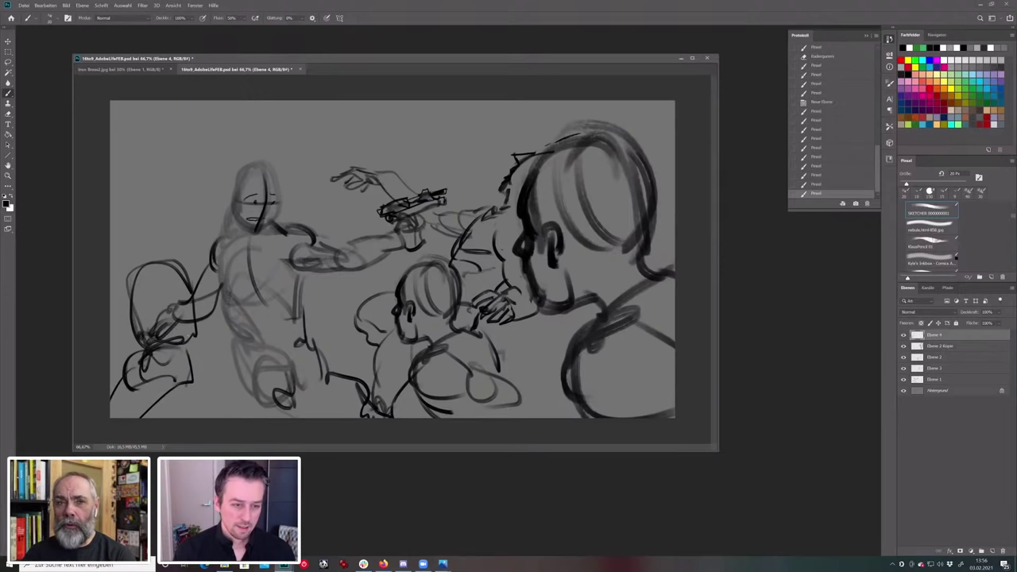
Draw the new foreground figure's shoulder, back and clothing folds, and rework its face edge and ear after erasing.
mouse_move(186, 336)
left_mouse_down()
mouse_move(204, 383)
mouse_move(224, 390)
left_mouse_up()
left_click_drag(208, 377, 229, 416)
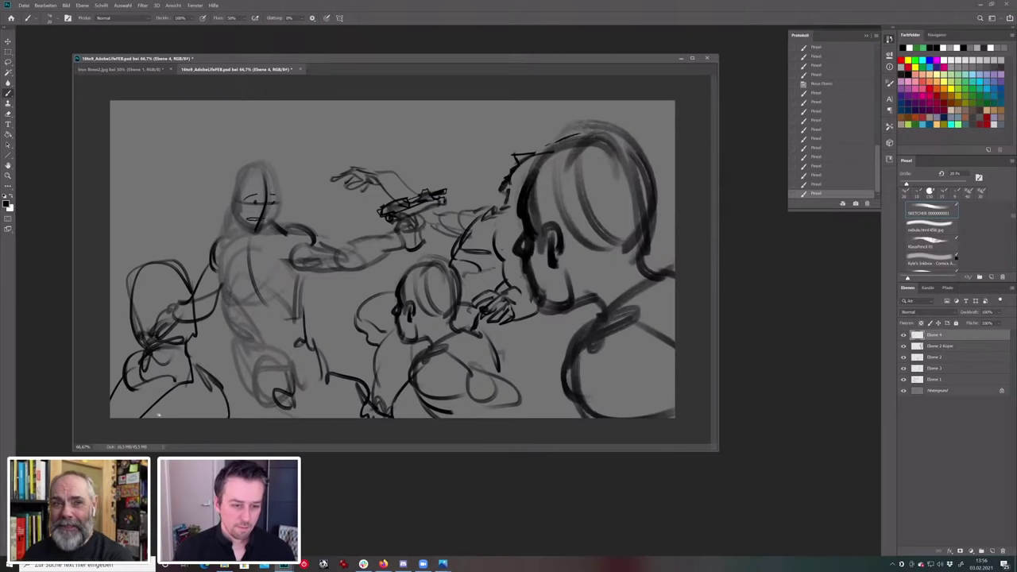
left_click_drag(158, 414, 200, 403)
key("e")
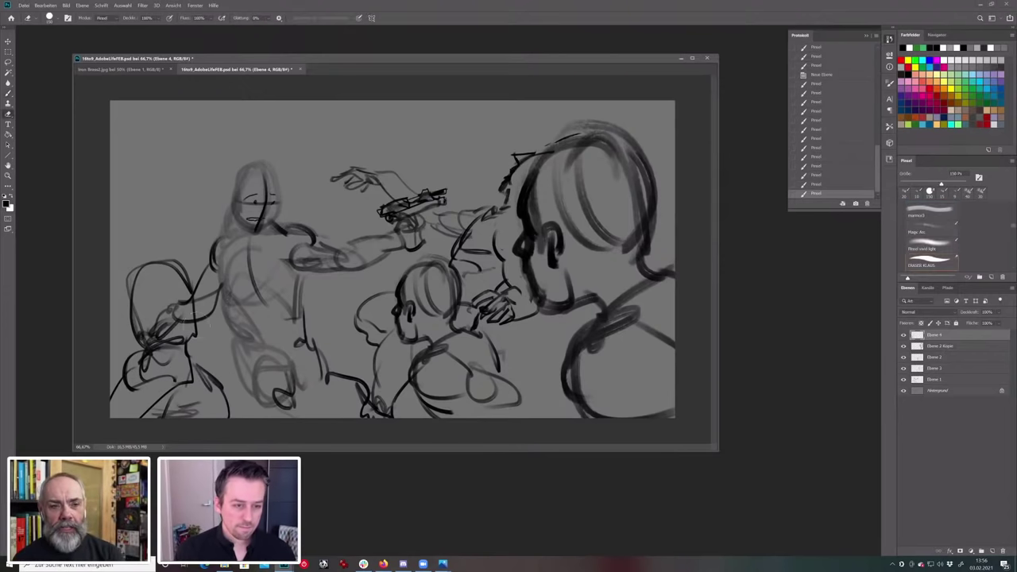
key("b")
mouse_move(179, 297)
left_mouse_down()
mouse_move(193, 330)
mouse_move(180, 325)
left_mouse_up()
mouse_move(167, 265)
left_mouse_down()
mouse_move(188, 339)
mouse_move(250, 418)
left_mouse_up()
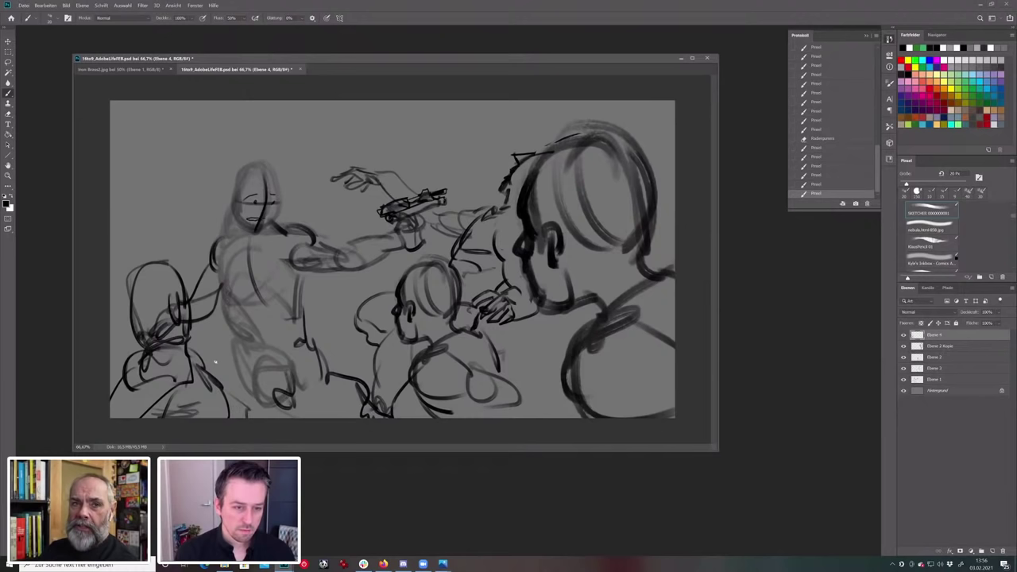
Sketch the new foreground figure's raised forearm and the first finger lines of a hand in front of the gunman's hip.
mouse_move(198, 354)
left_mouse_down()
mouse_move(224, 338)
mouse_move(227, 371)
mouse_move(230, 359)
left_mouse_up()
mouse_move(218, 346)
left_mouse_down()
mouse_move(231, 339)
mouse_move(239, 349)
left_mouse_up()
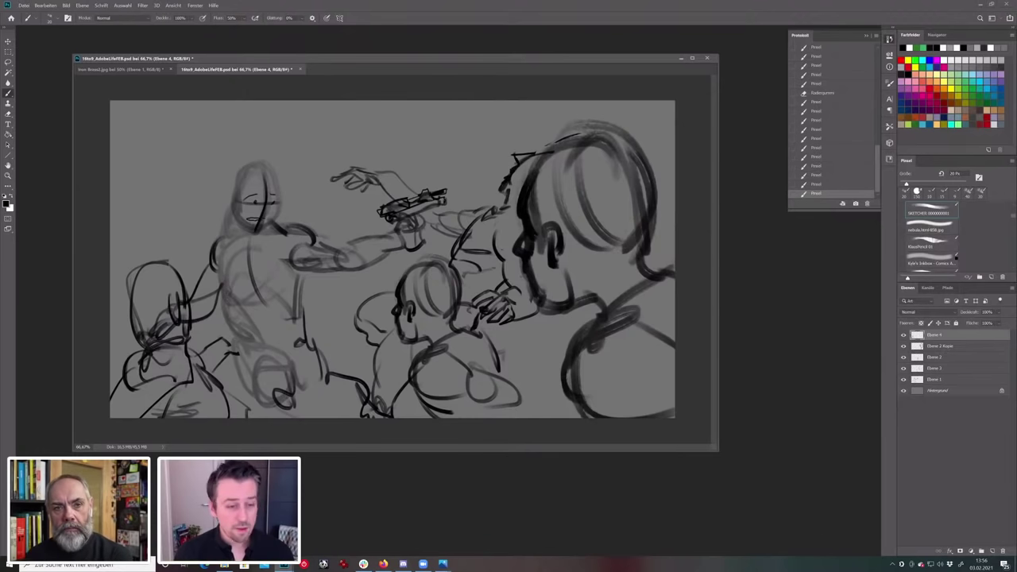
mouse_move(227, 354)
left_mouse_down()
mouse_move(238, 351)
mouse_move(219, 333)
mouse_move(249, 308)
mouse_move(228, 315)
left_mouse_up()
key("e")
key("b")
key("bracketright")
mouse_move(226, 317)
left_mouse_down()
mouse_move(234, 306)
mouse_move(219, 323)
mouse_move(243, 349)
left_mouse_up()
Refine the raised hand's fingers and wrist with a thinner brush, erasing overlapping lines.
key("e")
left_click_drag(238, 347, 238, 348)
key("b")
key("e")
key("b")
key("bracketleft")
mouse_move(235, 353)
left_mouse_down()
mouse_move(247, 346)
mouse_move(198, 355)
mouse_move(214, 339)
left_mouse_up()
key("e")
left_click(213, 340)
key("b")
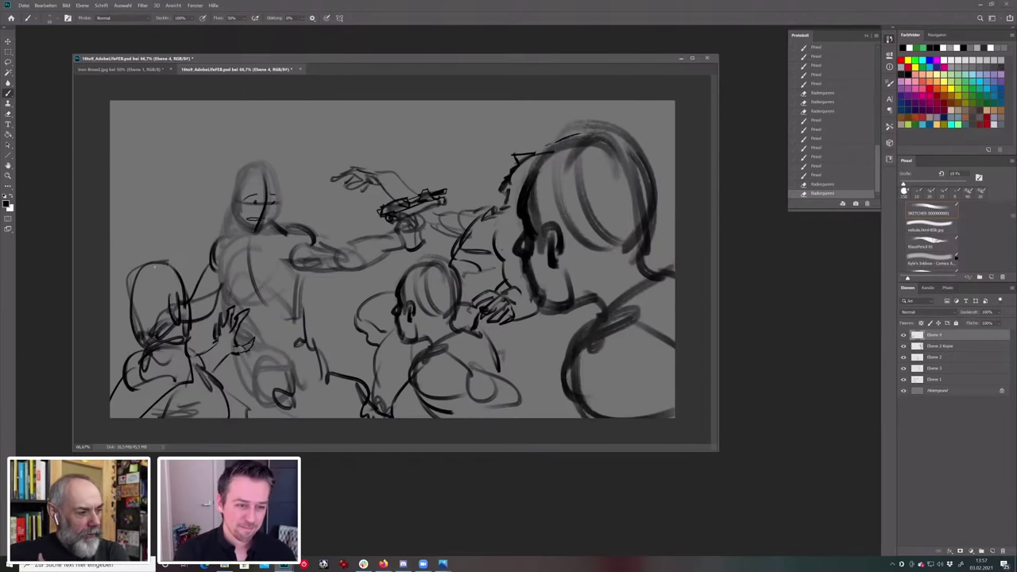
Add a small stroke atop the new foreground head and erase the gunman's lowered arm and hand on layer Ebene 1.
left_click_drag(155, 267, 150, 259)
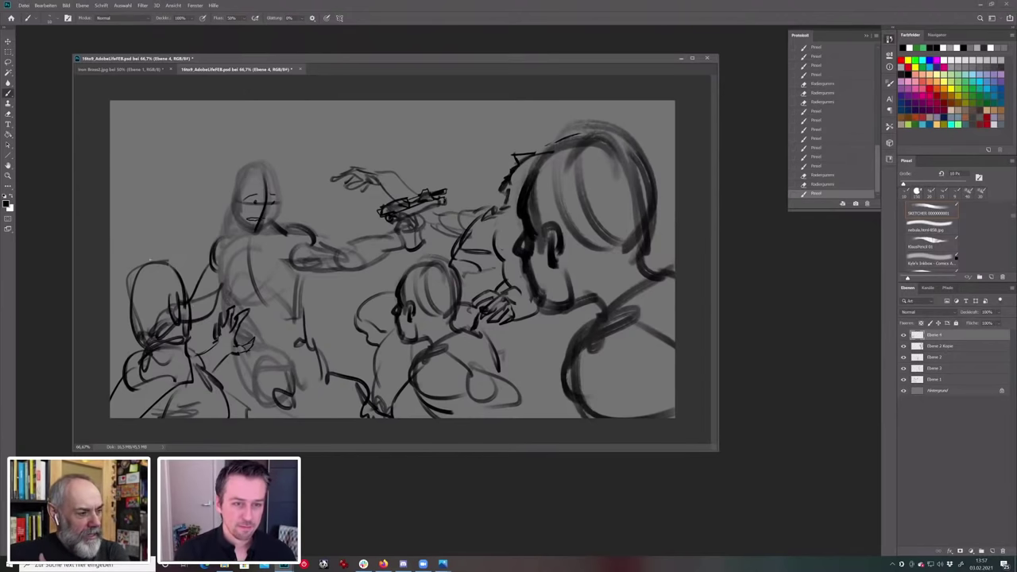
left_click(935, 379)
key("e")
left_click_drag(151, 343, 186, 307)
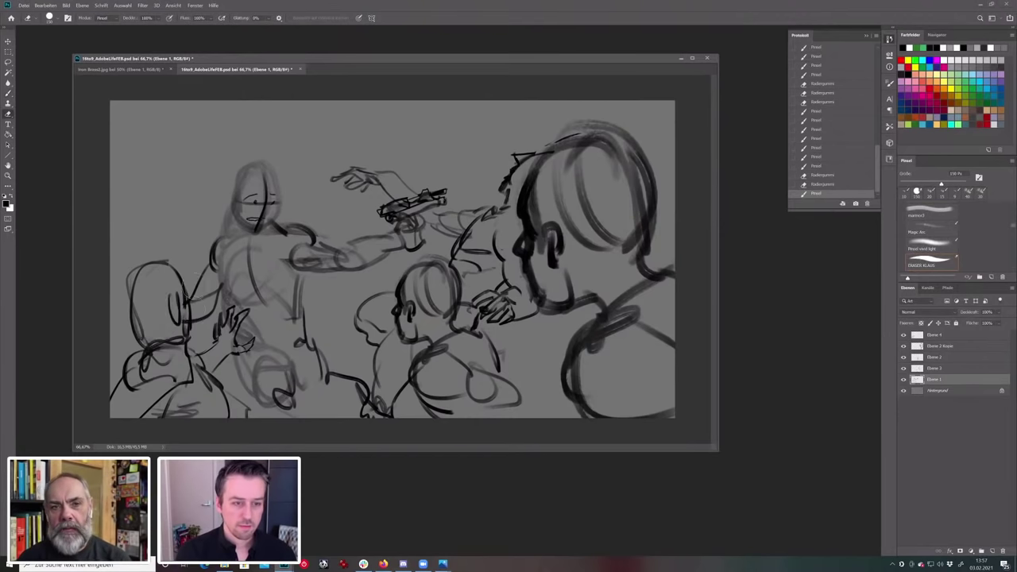
mouse_move(216, 219)
left_mouse_down()
mouse_move(230, 238)
mouse_move(232, 229)
mouse_move(215, 282)
left_mouse_up()
Try a bent pose for the gunman's free arm beside the foreground head and erase its elbow and forearm lines.
key("b")
mouse_move(236, 237)
left_mouse_down()
mouse_move(188, 248)
mouse_move(205, 269)
mouse_move(223, 254)
mouse_move(194, 256)
mouse_move(182, 275)
left_mouse_up()
key("ctrl+z")
key("e")
key("b")
key("b")
left_click_drag(200, 257, 162, 262)
left_click_drag(157, 223, 175, 256)
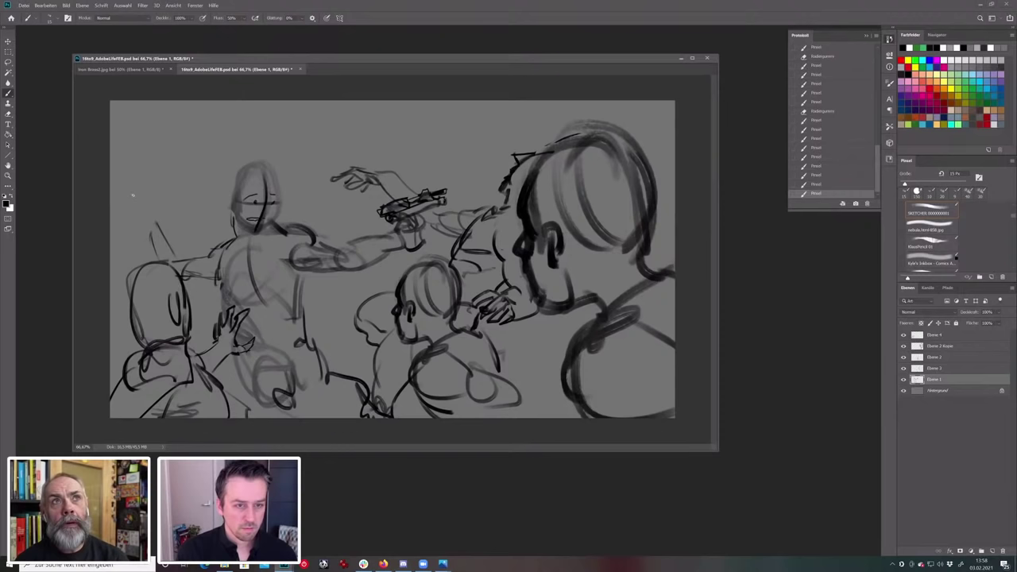
key("e")
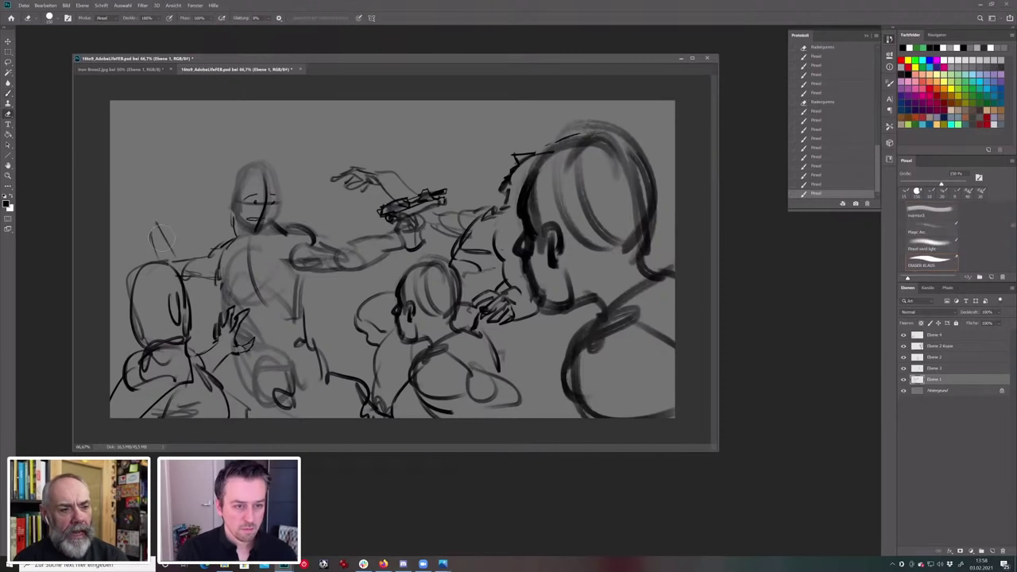
left_click_drag(163, 234, 190, 267)
Sketch the gunman's free arm with the forearm raised above the foreground head and a blocky fist at its end.
key("b")
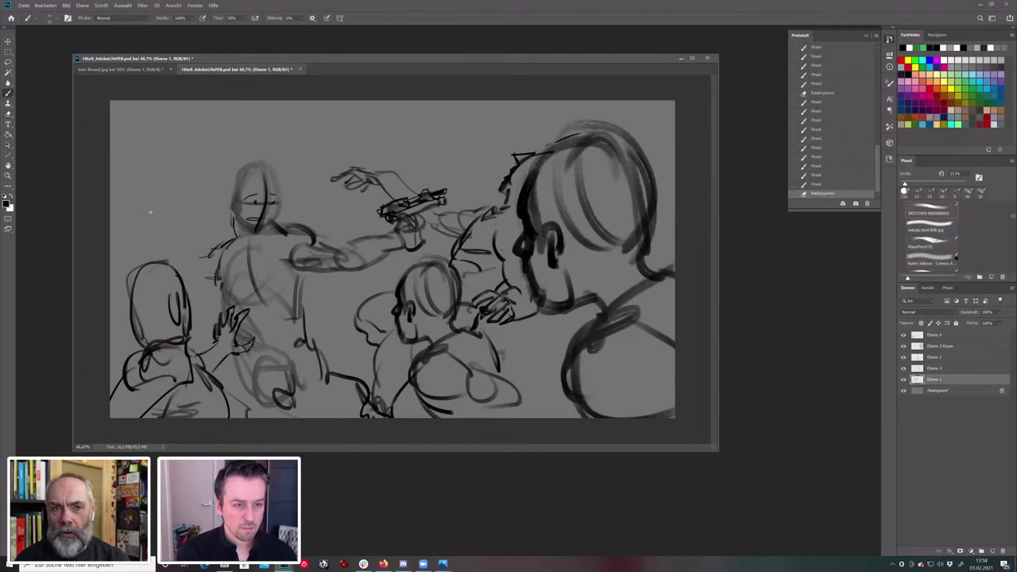
mouse_move(151, 212)
left_mouse_down()
mouse_move(156, 235)
mouse_move(165, 219)
mouse_move(168, 237)
mouse_move(198, 256)
mouse_move(192, 265)
mouse_move(216, 249)
mouse_move(183, 269)
left_mouse_up()
left_click_drag(183, 269, 213, 286)
key("e")
key("b")
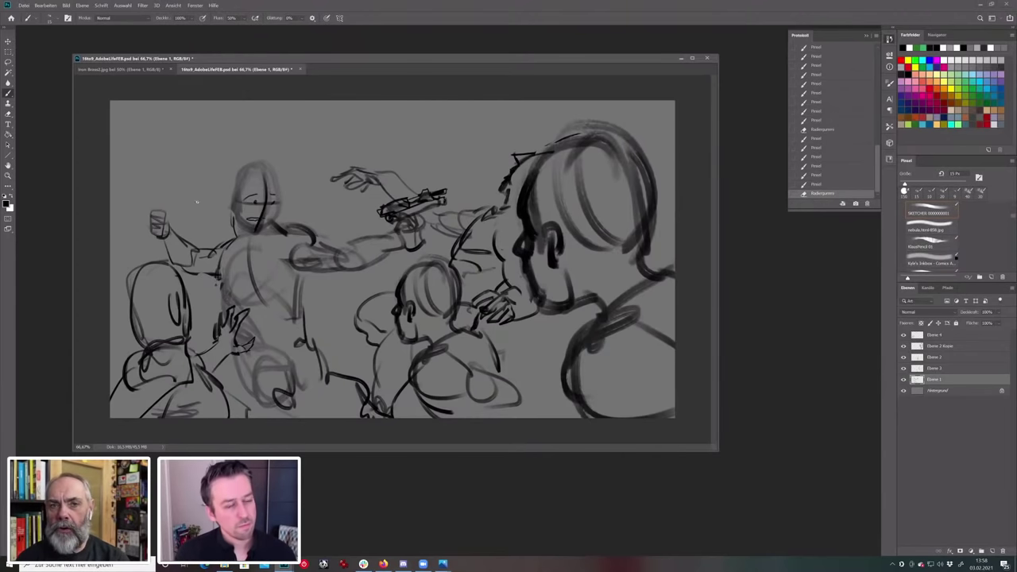
Define the raised fist's fingers, clean up the forearm lines and redraw the upper arm down to the torso.
key("b")
mouse_move(148, 229)
left_mouse_down()
mouse_move(159, 236)
mouse_move(160, 206)
mouse_move(170, 247)
left_mouse_up()
key("e")
mouse_move(165, 243)
left_mouse_down()
mouse_move(182, 265)
mouse_move(220, 275)
left_mouse_up()
key("b")
mouse_move(205, 273)
left_mouse_down()
mouse_move(221, 276)
mouse_move(228, 299)
left_mouse_up()
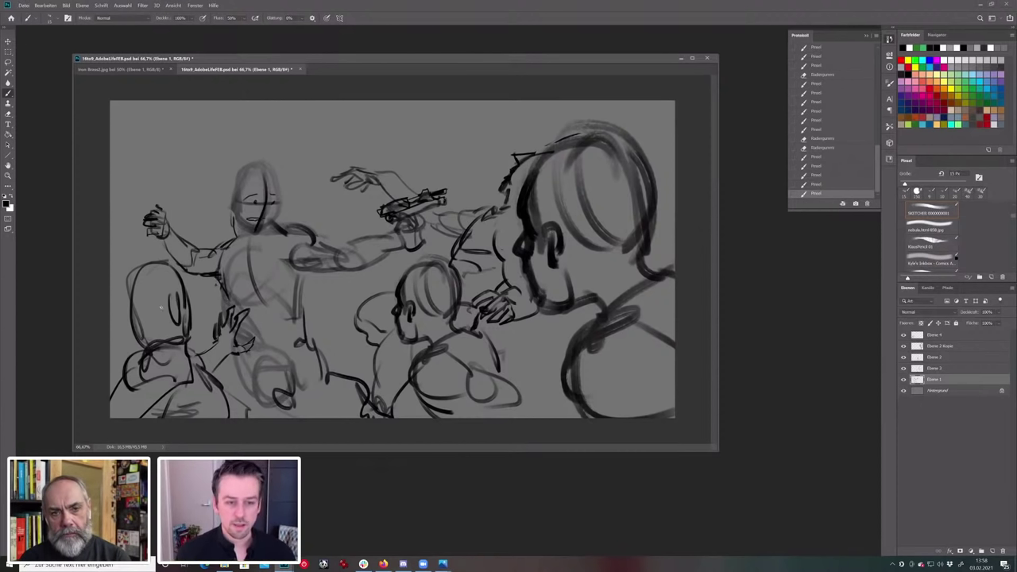
Sweep a thick composition curve from the large head down across the foreground heads, undo it, and briefly hide layer Ebene 1.
key("bracketright")
key("bracketright")
key("bracketright")
key("bracketright")
key("bracketright")
key("bracketright")
key("bracketright")
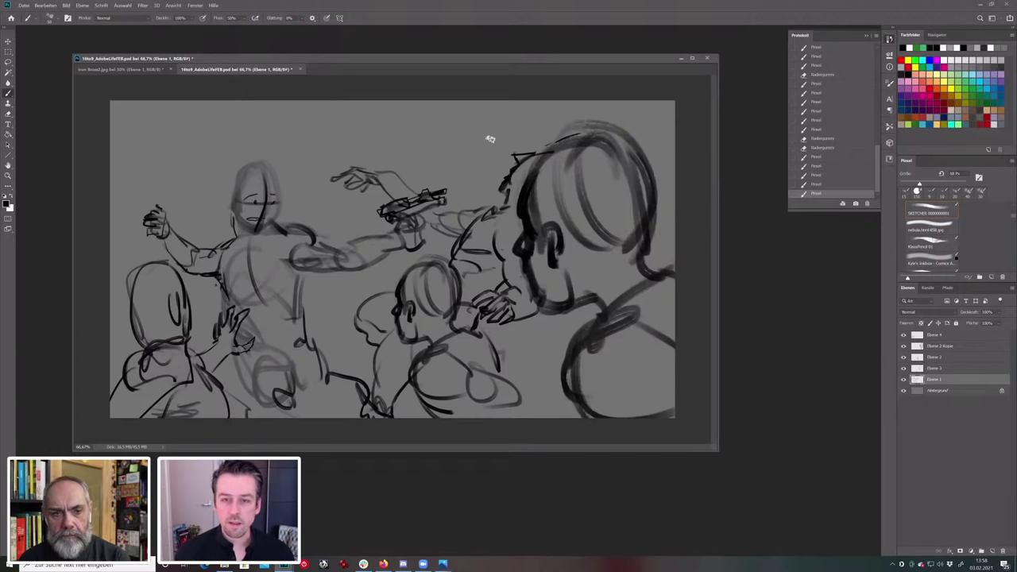
mouse_move(588, 115)
left_mouse_down()
mouse_move(487, 163)
mouse_move(453, 253)
mouse_move(240, 328)
mouse_move(137, 276)
mouse_move(76, 272)
left_mouse_up()
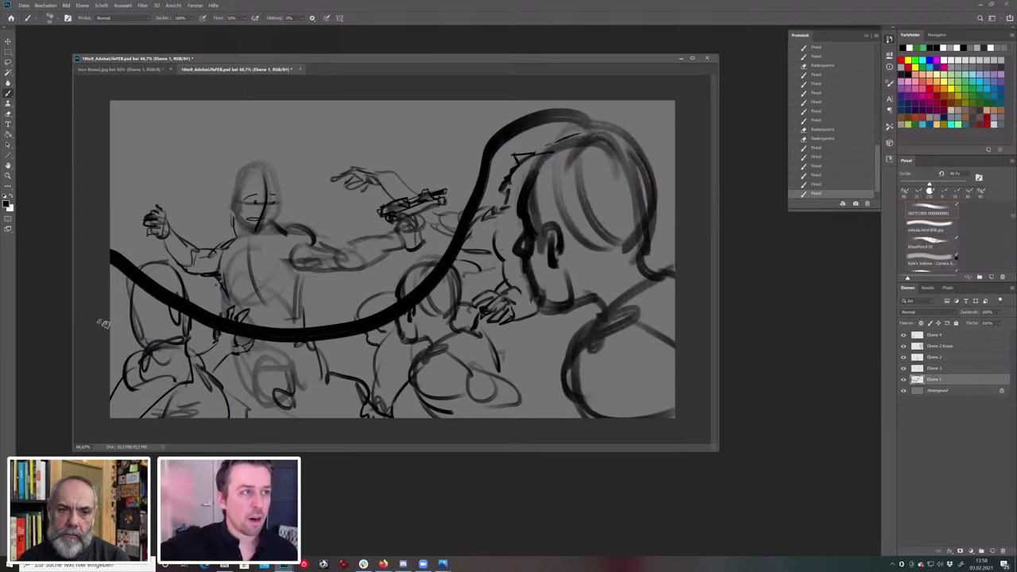
key("ctrl+z")
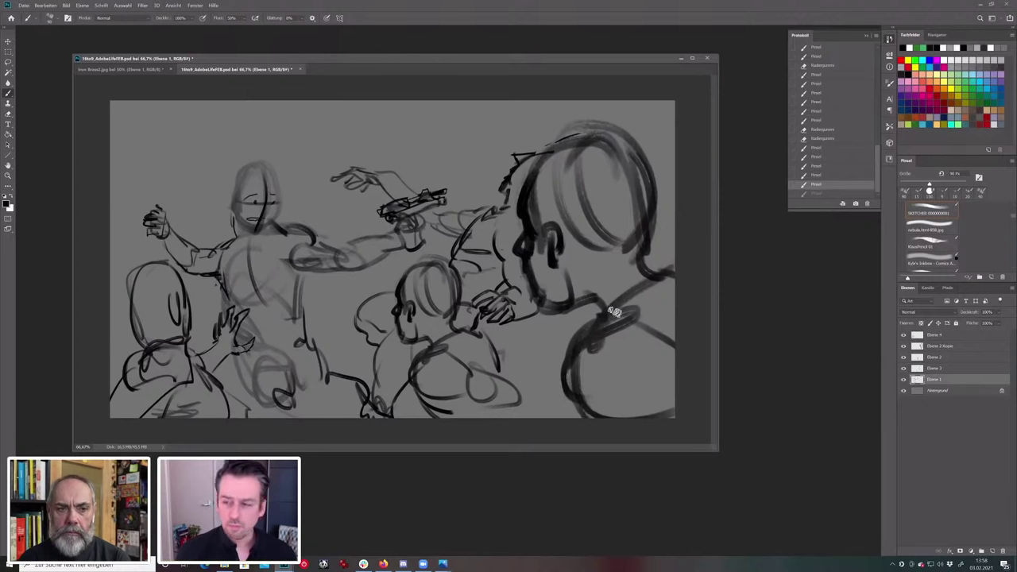
left_click(903, 381)
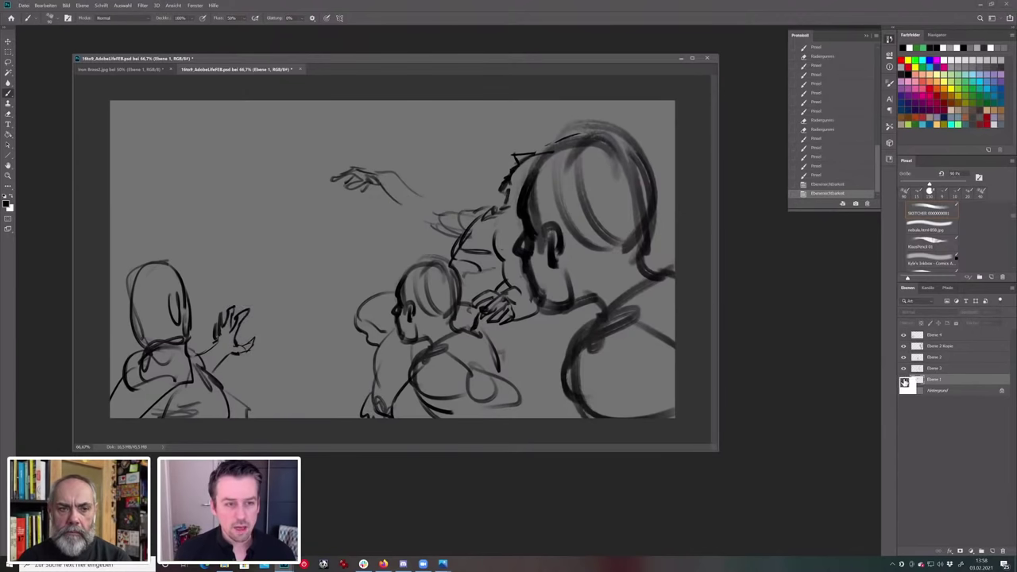
left_click(903, 380)
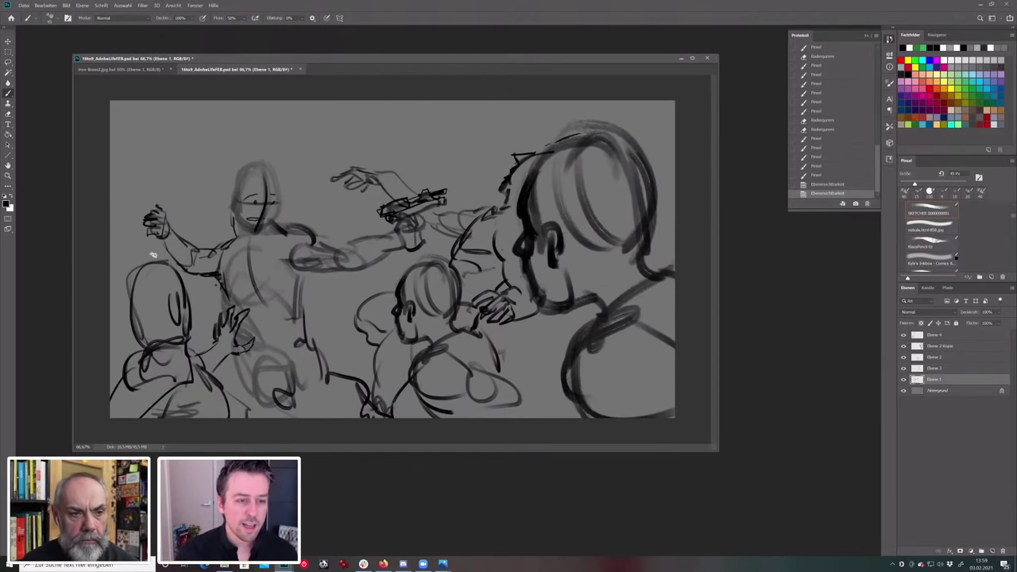
Try a vertical post rising from the gunman's raised fist with a horizontal beam above him, and remove the beam lines.
left_click_drag(151, 234, 157, 263)
key("ctrl+z")
key("ctrl+z")
key("bracketleft")
mouse_move(155, 208)
left_mouse_down()
mouse_move(157, 125)
mouse_move(290, 120)
left_mouse_up()
left_click_drag(208, 109, 310, 111)
key("e")
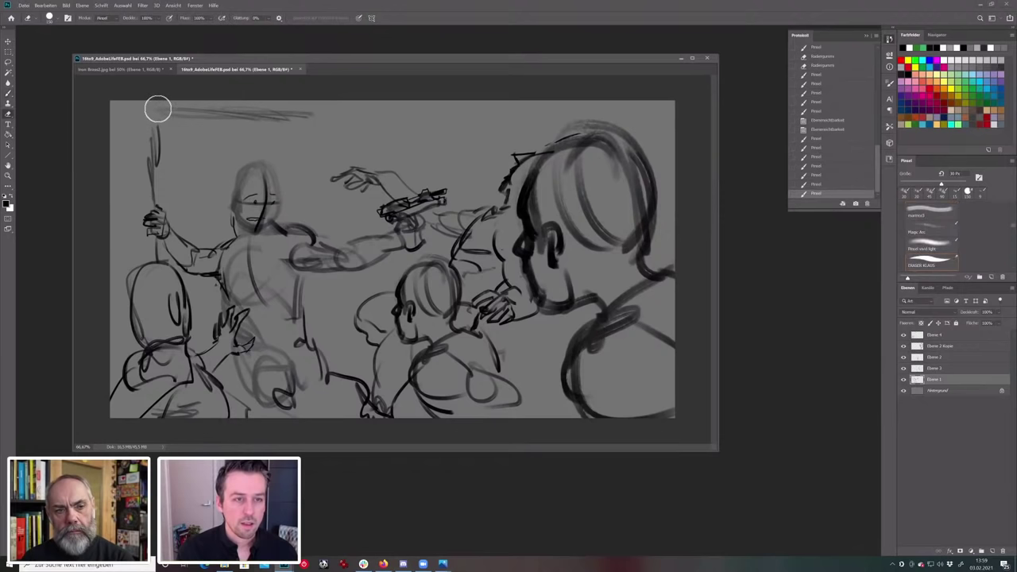
mouse_move(175, 111)
left_mouse_down()
mouse_move(158, 127)
mouse_move(293, 123)
mouse_move(250, 118)
left_mouse_up()
key("b")
key("ctrl+z")
key("ctrl+z")
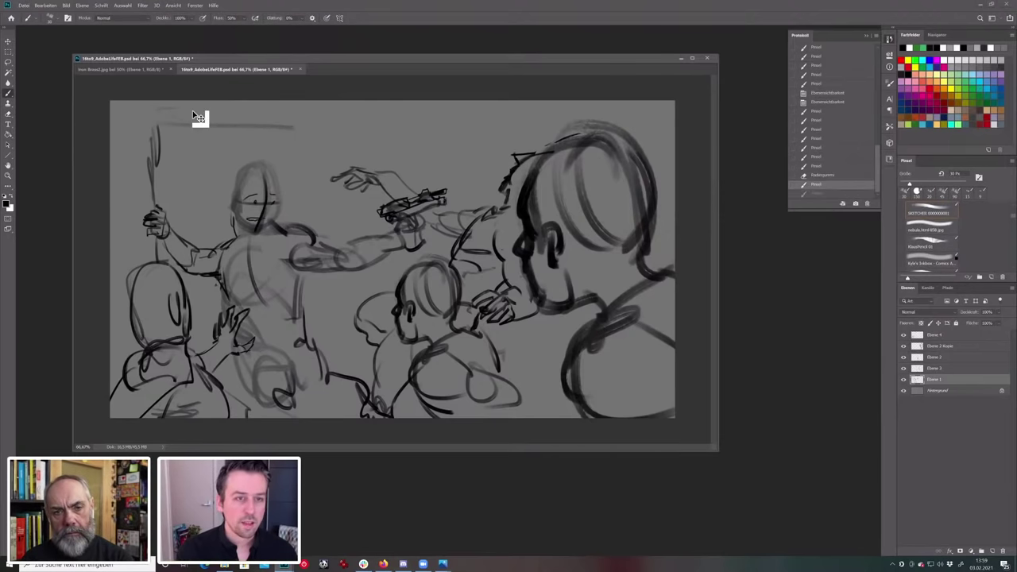
Extend the post above the raised fist to the canvas edge and try a second post behind the gunman, erasing its upper part.
left_click_drag(163, 102, 164, 180)
left_click_drag(156, 95, 153, 187)
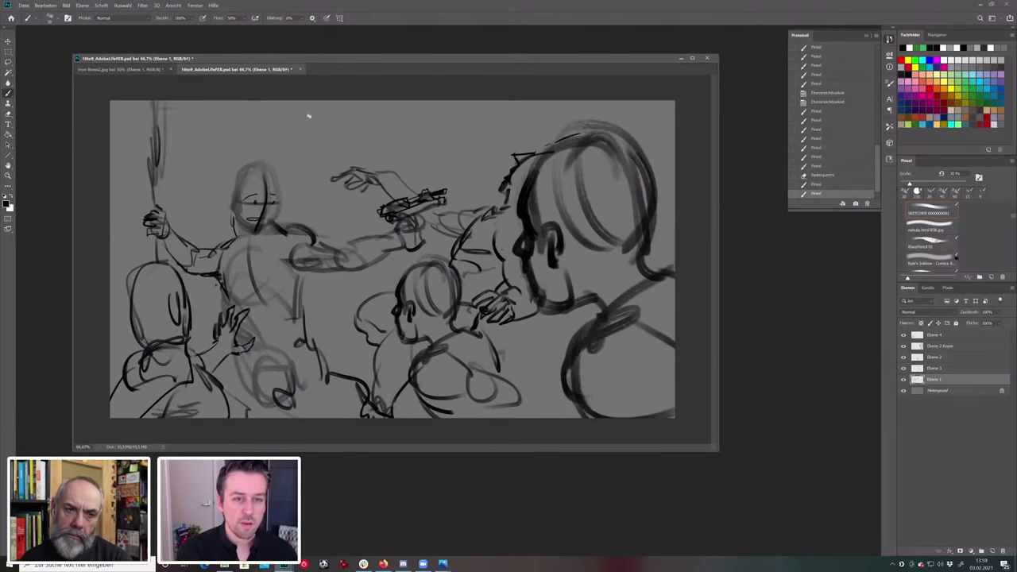
left_click_drag(309, 114, 308, 220)
left_click_drag(312, 168, 314, 229)
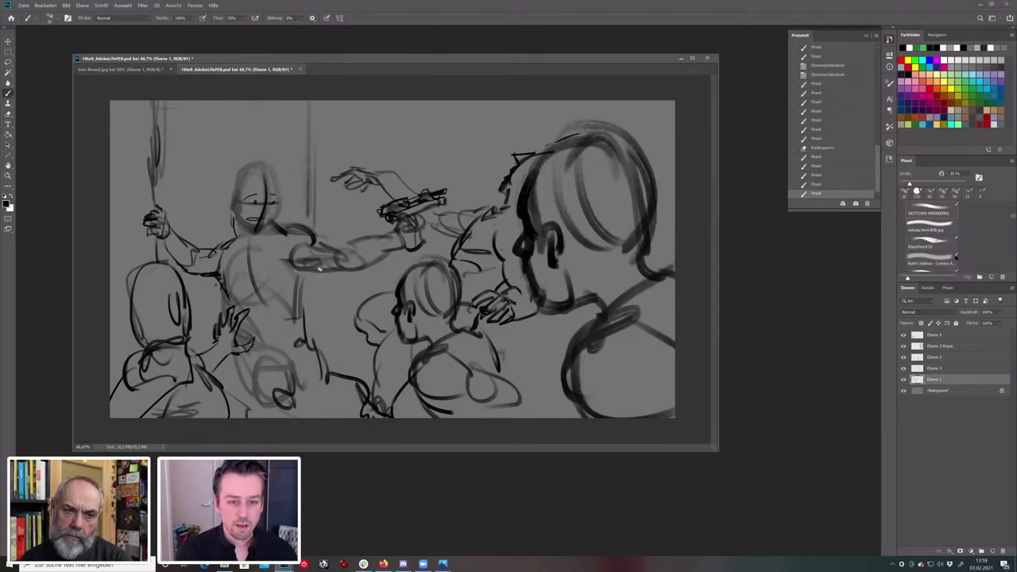
left_click_drag(318, 271, 323, 353)
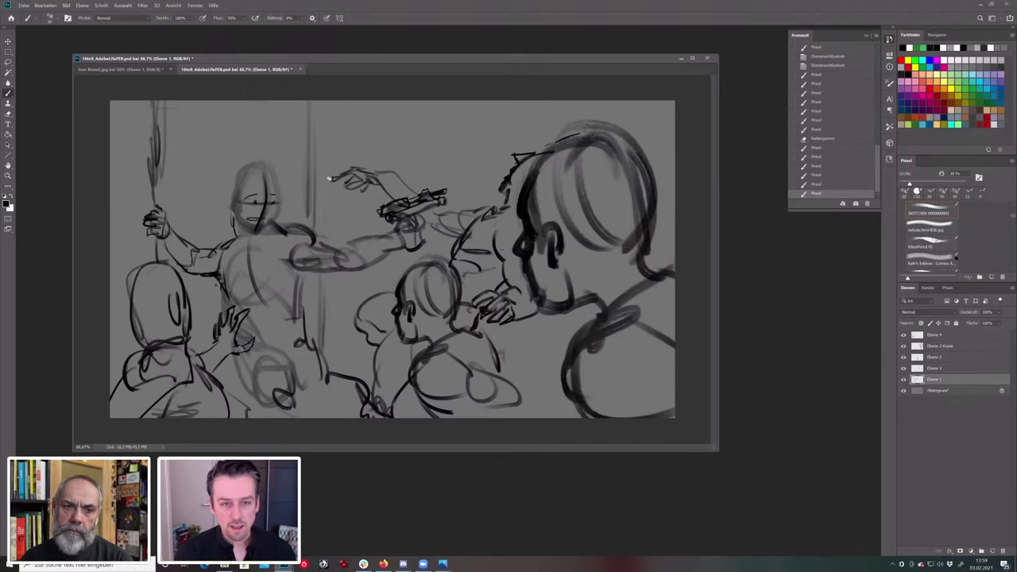
key("e")
left_click_drag(306, 119, 314, 224)
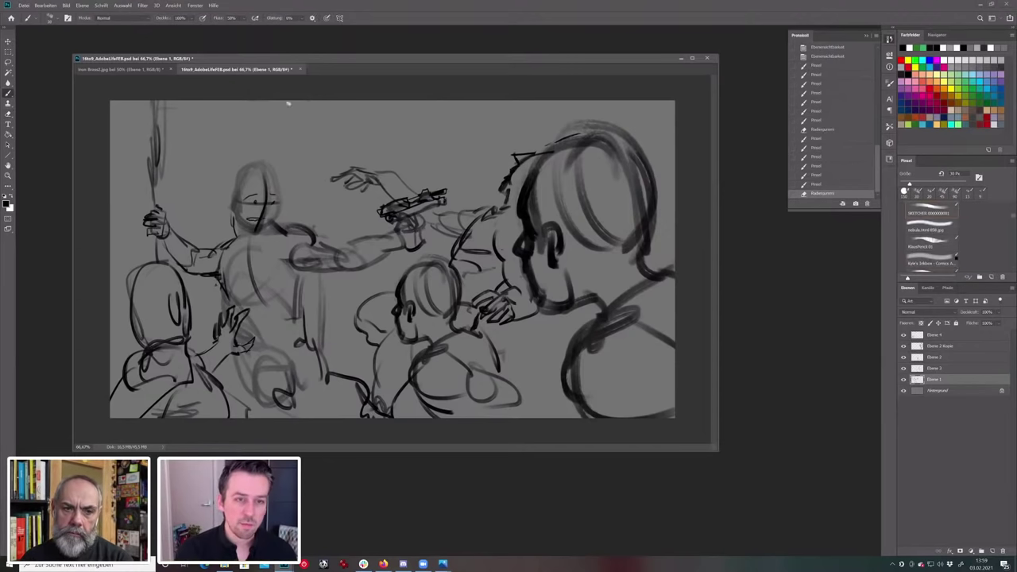
Redraw the second post closer to the gunman's head, continue it below his arm, and replace the fist-side post with a thin line.
mouse_move(289, 104)
left_mouse_down()
mouse_move(290, 182)
mouse_move(305, 223)
mouse_move(292, 126)
mouse_move(291, 169)
mouse_move(289, 213)
left_mouse_up()
key("e")
key("b")
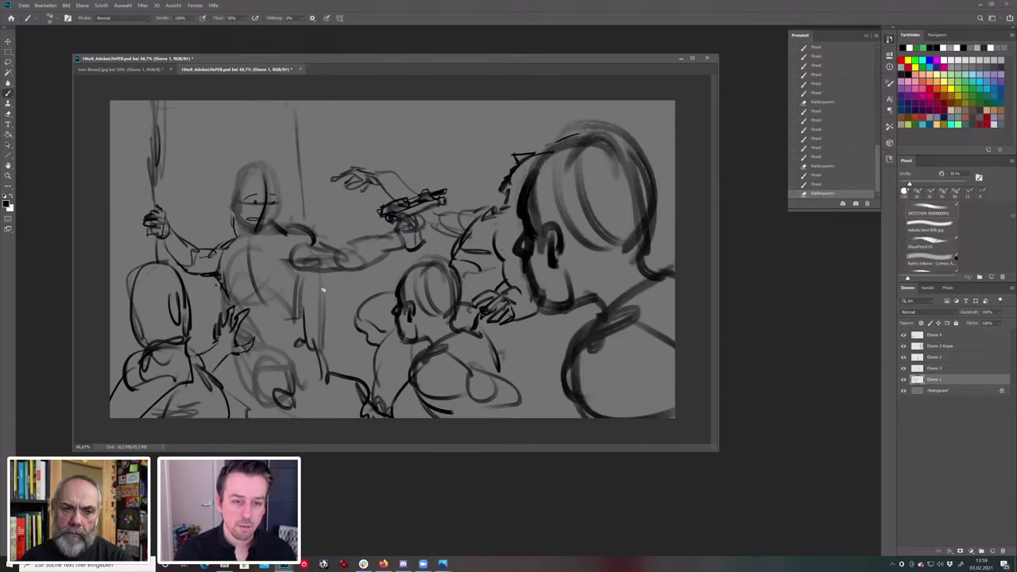
left_click_drag(322, 276, 327, 361)
key("e")
mouse_move(149, 113)
left_mouse_down()
mouse_move(154, 179)
mouse_move(152, 148)
left_mouse_up()
mouse_move(155, 139)
left_mouse_down()
mouse_move(161, 114)
mouse_move(165, 267)
left_mouse_up()
key("b")
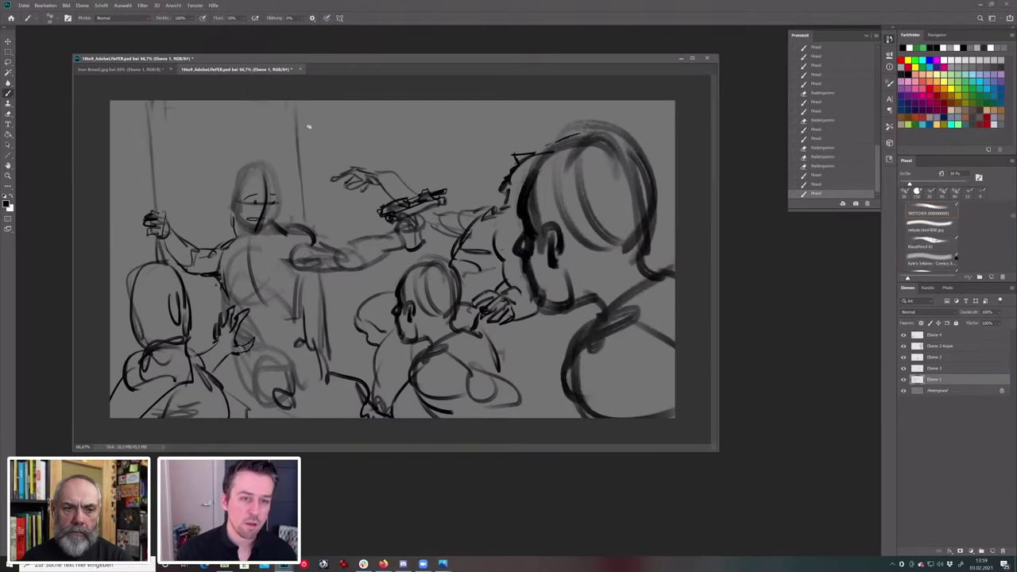
Thicken the door frame behind the gunman with parallel lines above and below his arm, and add faint inner verticals and diagonals.
left_click_drag(301, 115, 308, 216)
left_click_drag(302, 151, 315, 228)
left_click_drag(327, 284, 340, 373)
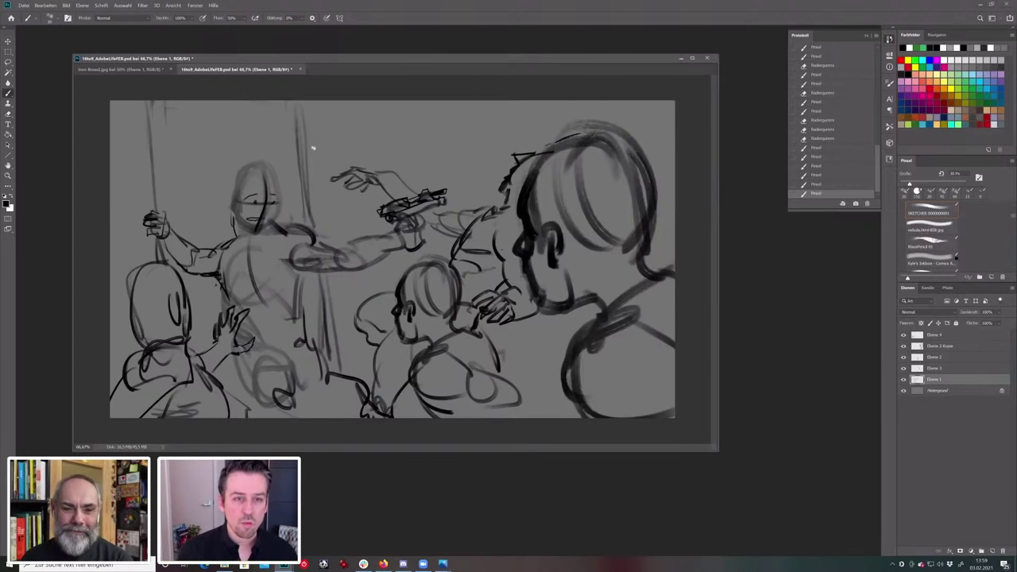
left_click_drag(286, 171, 289, 221)
mouse_move(277, 107)
left_mouse_down()
mouse_move(285, 218)
mouse_move(278, 181)
mouse_move(272, 190)
left_mouse_up()
key("bracketleft")
left_click_drag(231, 131, 253, 119)
left_click_drag(208, 148, 254, 119)
key("ctrl+z")
key("ctrl+shift+z")
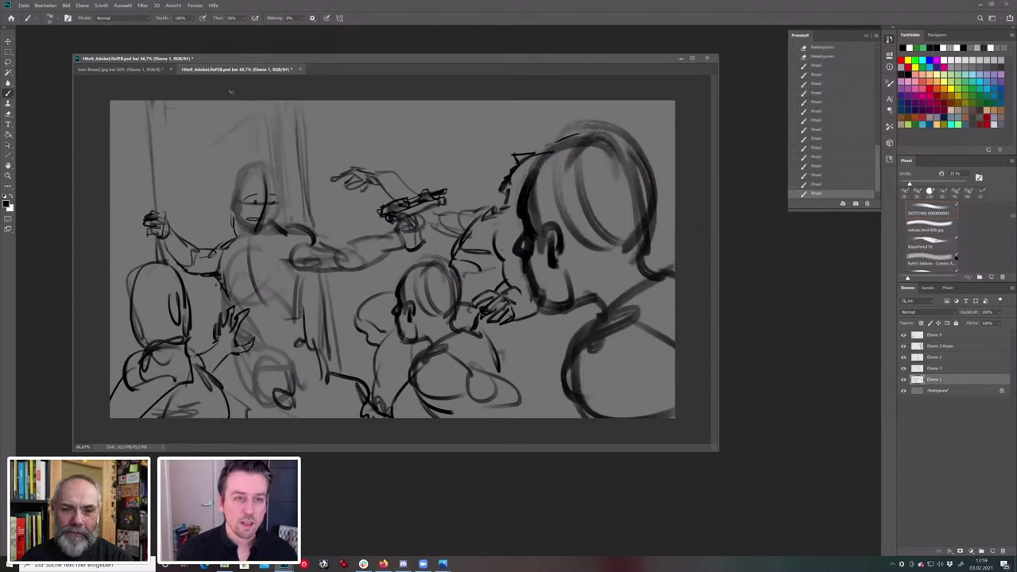
Sketch faint perspective lines and vertical divisions for the background wall behind the pistol and beneath the large foreground head.
key("bracketright")
key("bracketright")
key("bracketright")
key("bracketright")
key("bracketleft")
key("bracketleft")
key("bracketleft")
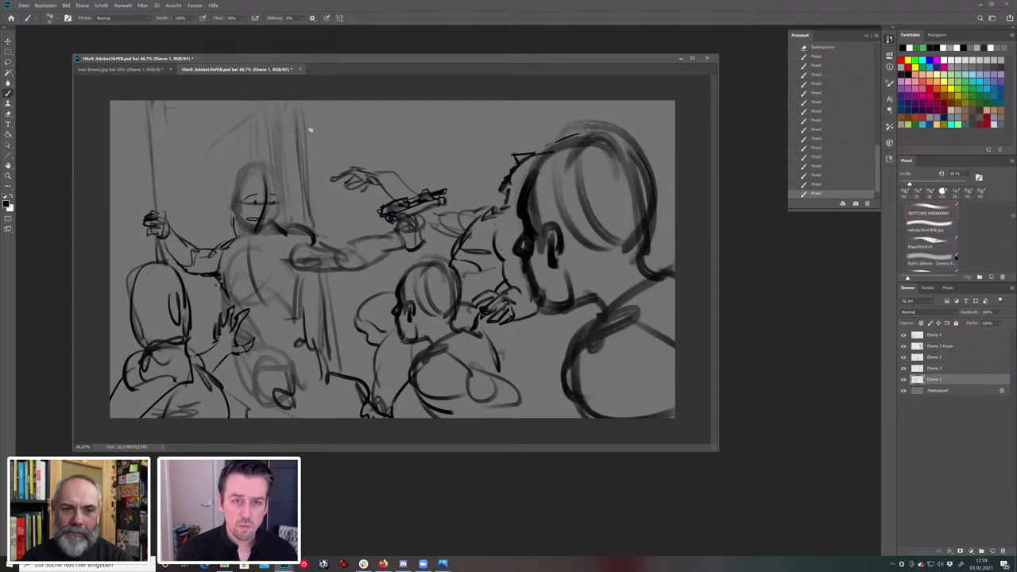
key("ctrl+z")
key("ctrl+shift+z")
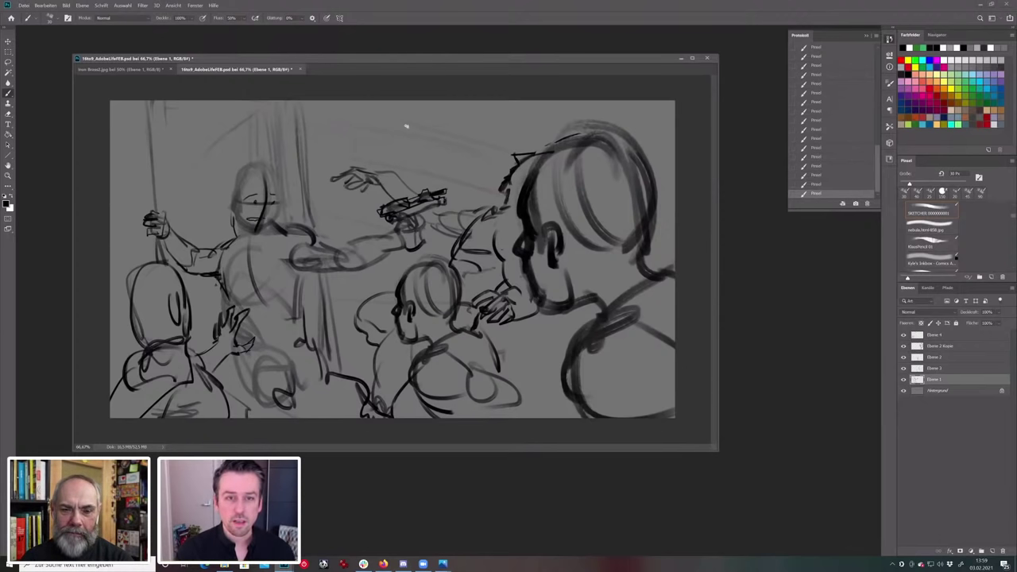
left_click_drag(413, 124, 417, 189)
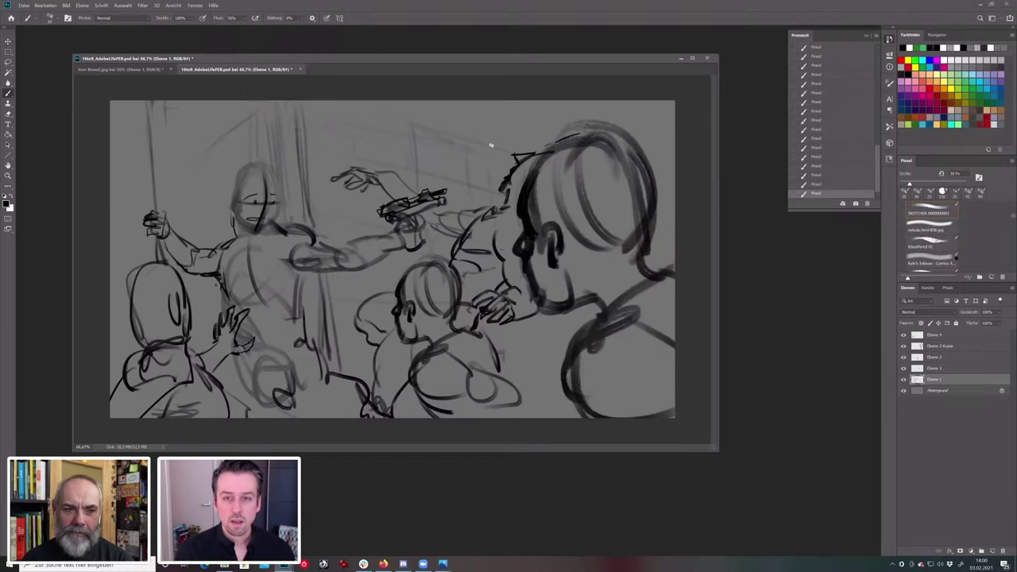
left_click_drag(529, 319, 544, 403)
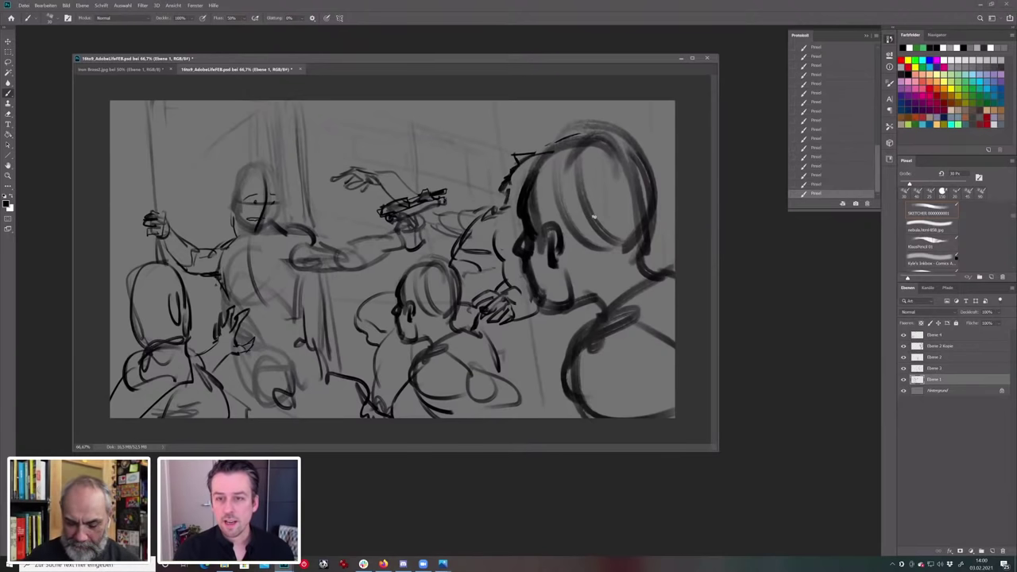
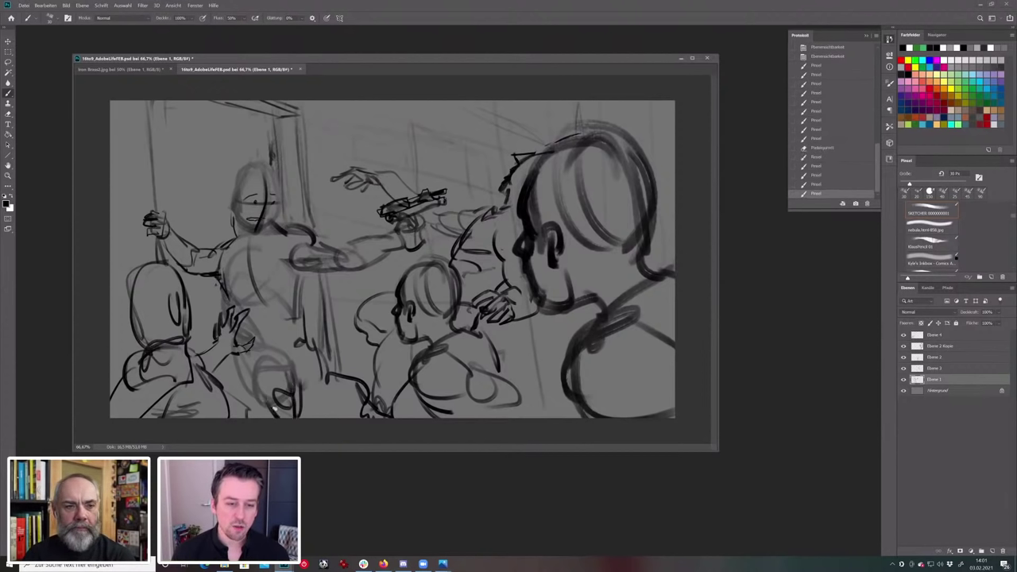
Add a dark cap above the gunman's raised fist, and draw bands around his upper arm and forearm with a smaller brush.
left_click_drag(150, 208, 164, 207)
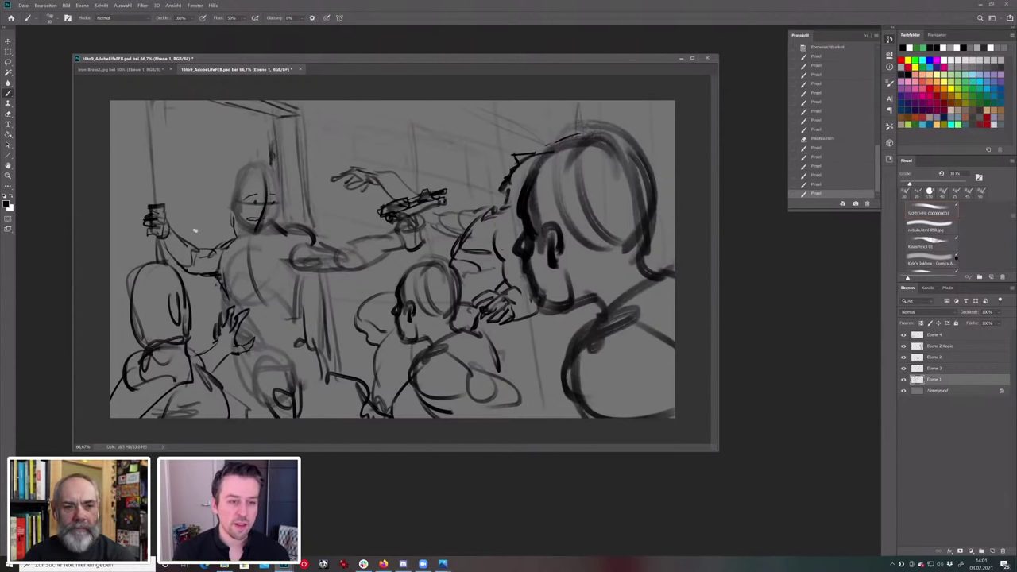
key("bracketleft")
key("bracketleft")
left_click_drag(209, 250, 208, 271)
left_click_drag(202, 252, 200, 271)
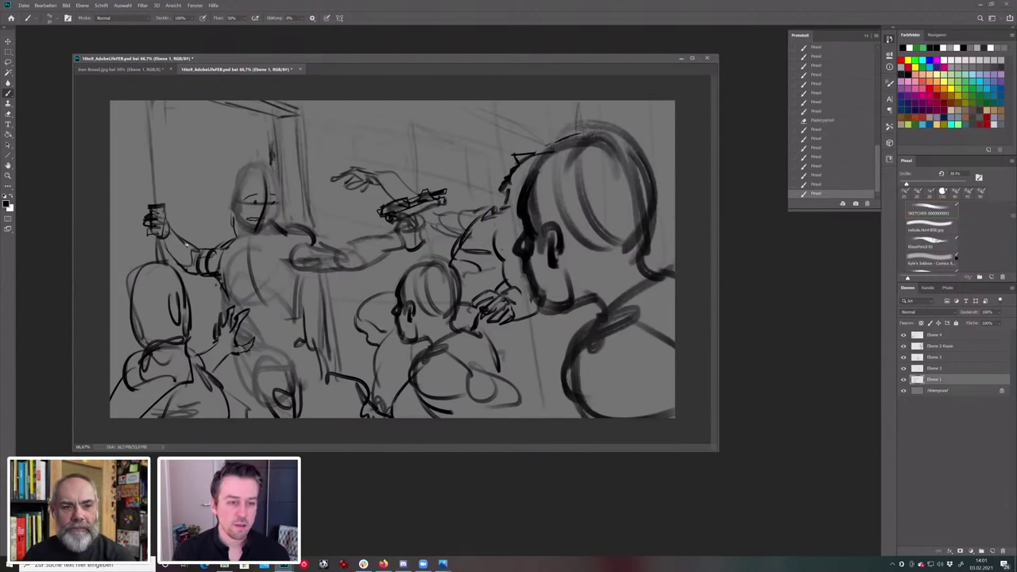
left_click_drag(164, 235, 176, 252)
left_click_drag(173, 243, 188, 259)
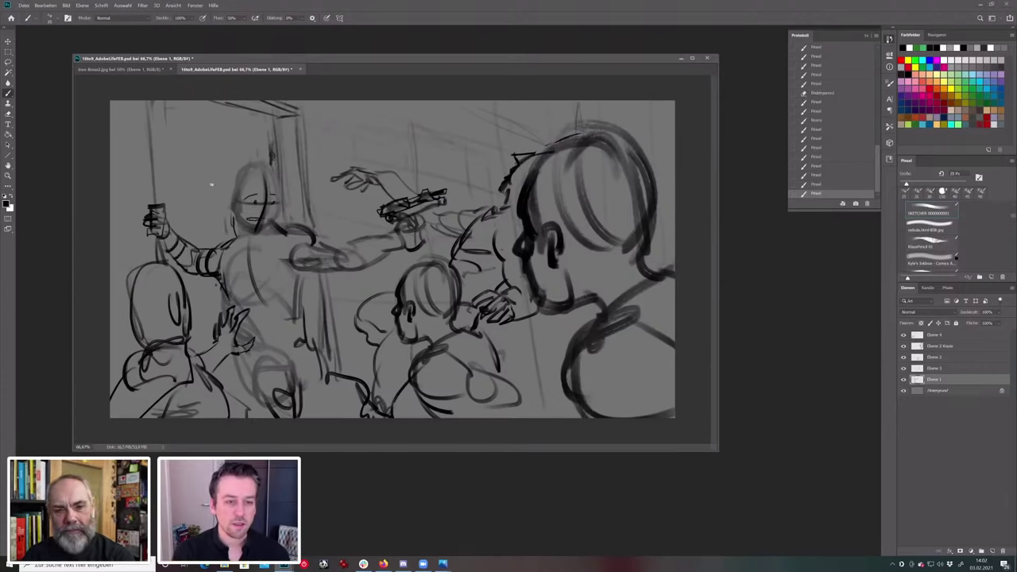
left_click_drag(119, 202, 146, 210)
key("ctrl+z")
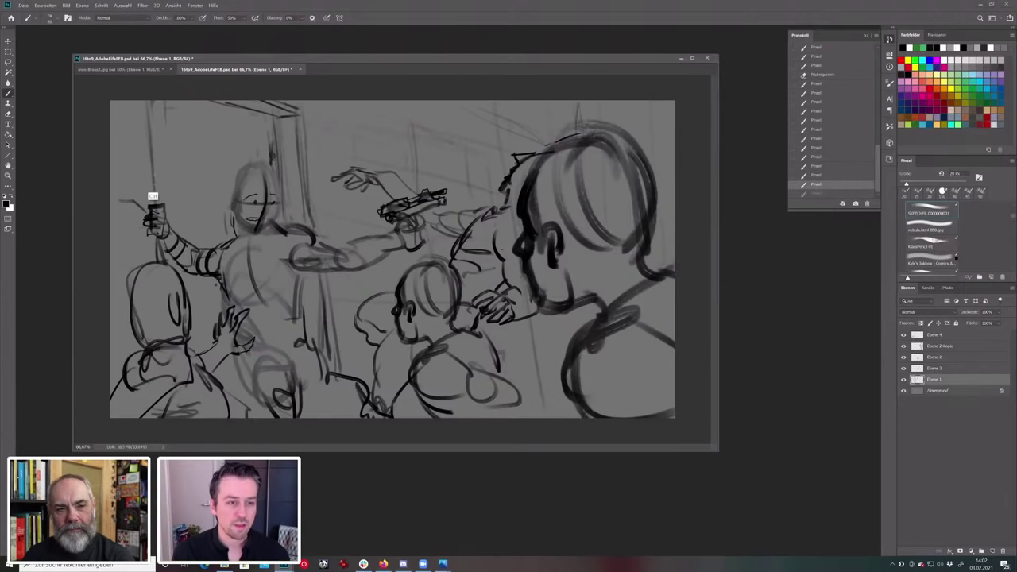
key("ctrl+z")
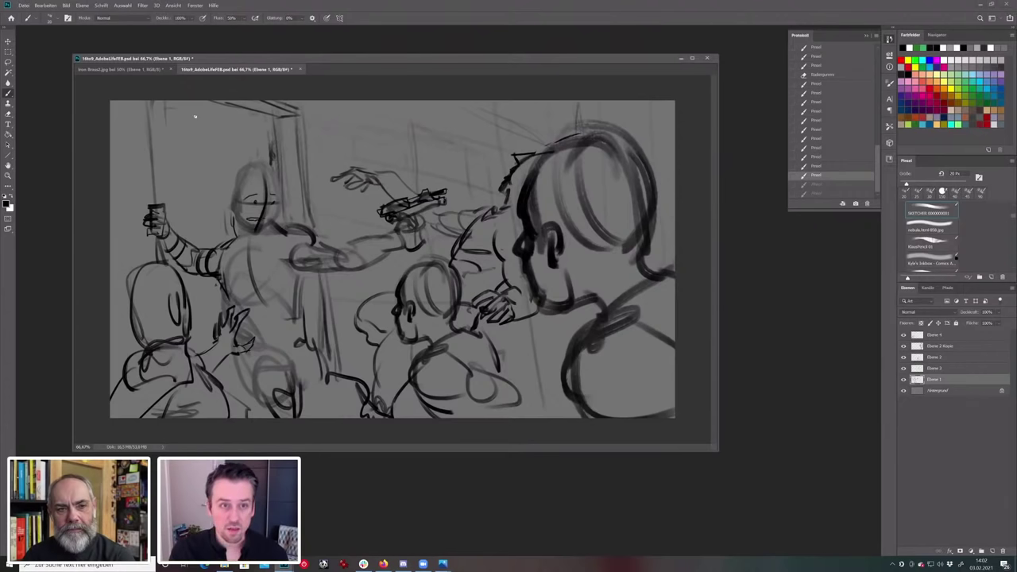
Clean up the door frame's upper corner above the gunman's head and redraw its inner edge with darker shading strokes.
key("e")
key("b")
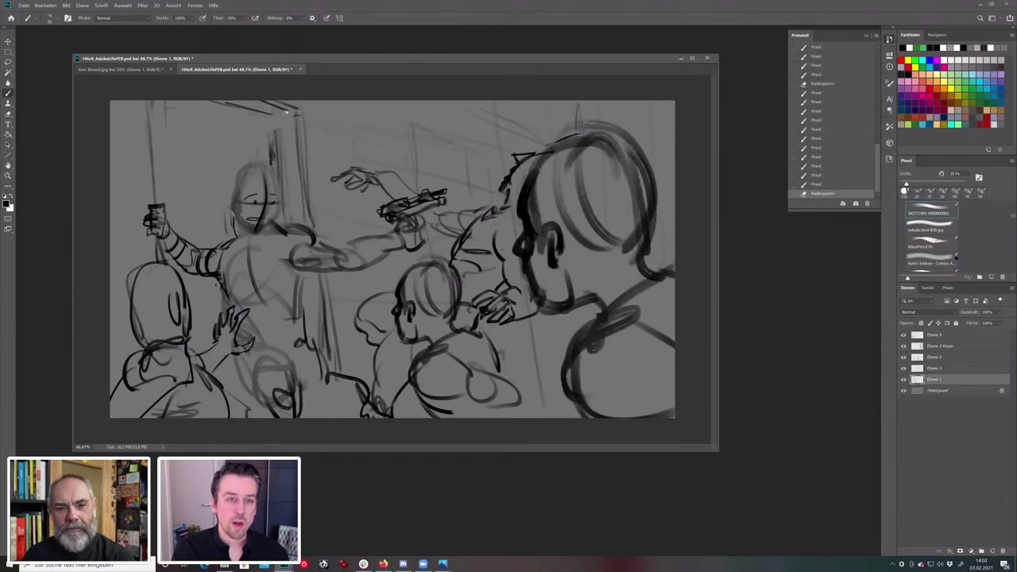
mouse_move(287, 112)
left_mouse_down()
mouse_move(254, 120)
mouse_move(269, 148)
mouse_move(263, 159)
left_mouse_up()
left_click_drag(258, 112, 228, 105)
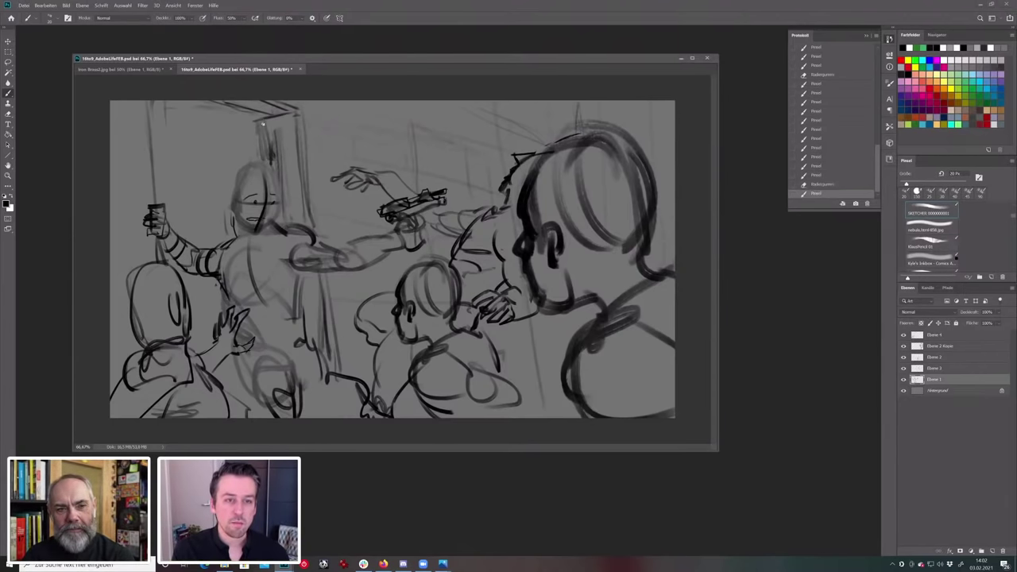
left_click_drag(273, 131, 276, 156)
left_click(181, 127)
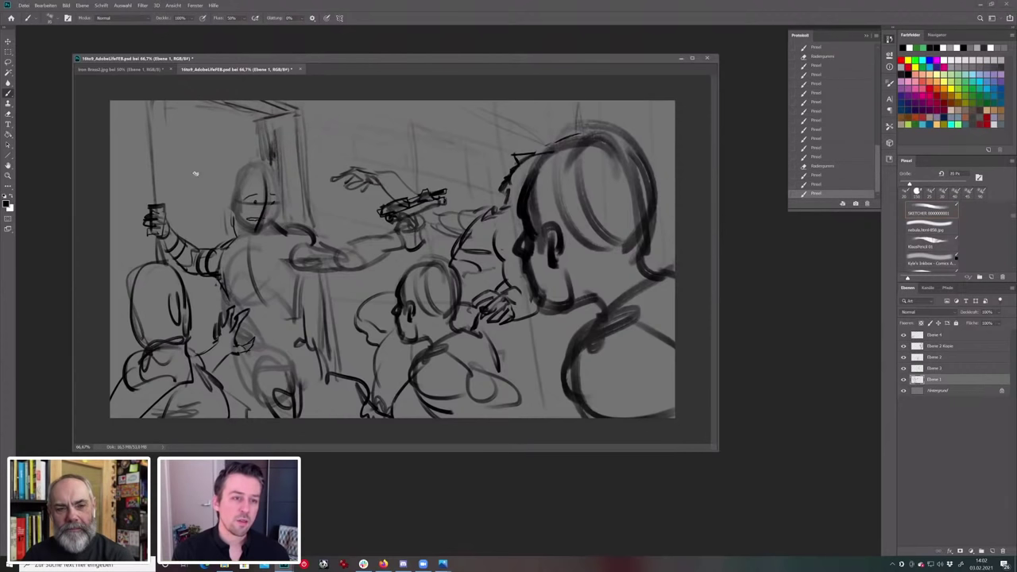
Outline the door opening around the gunman's head with a thicker line and undo it.
key("bracketright")
mouse_move(167, 205)
left_mouse_down()
mouse_move(253, 116)
mouse_move(274, 116)
mouse_move(283, 200)
left_mouse_up()
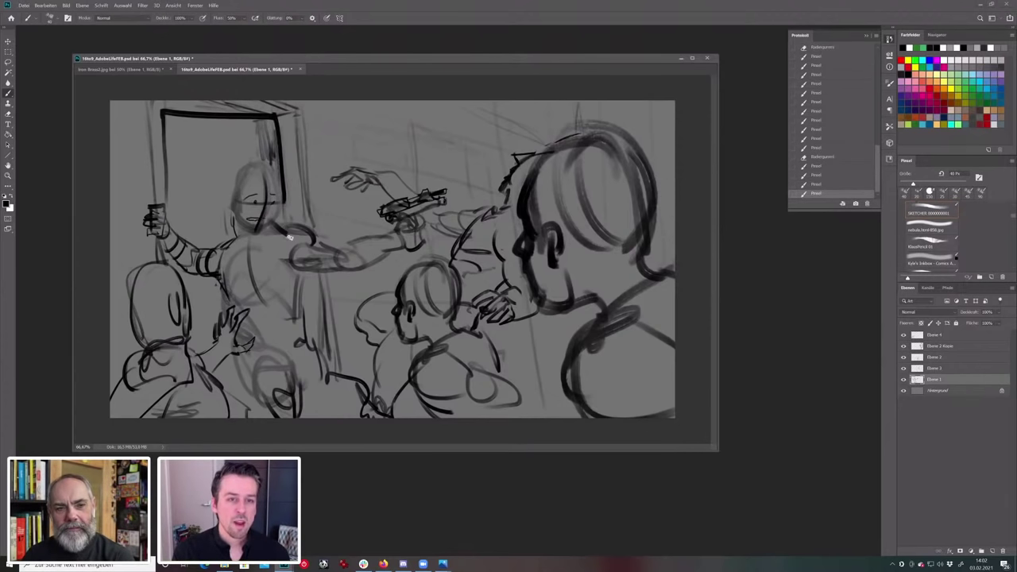
key("ctrl+z")
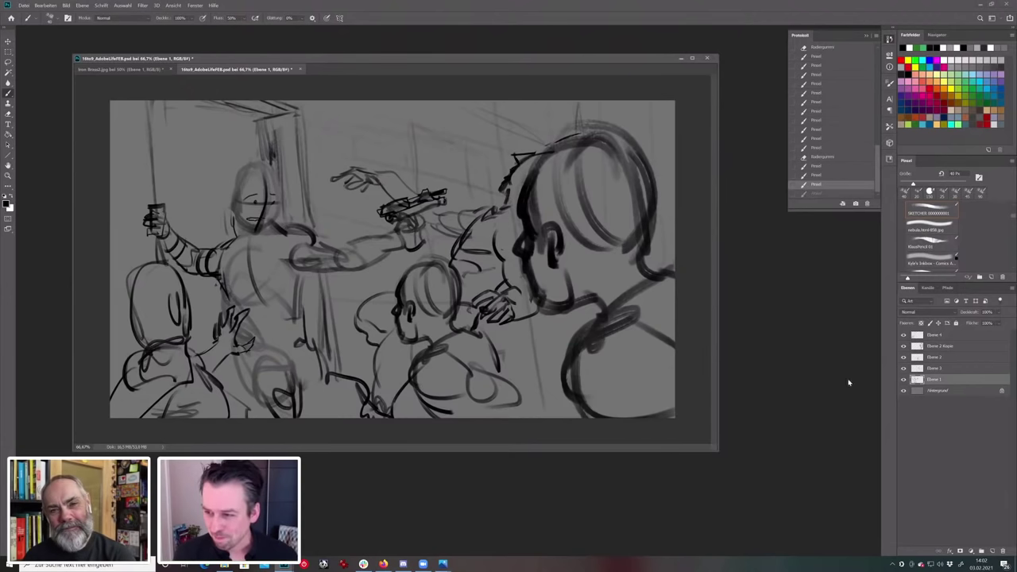
Group all the sketch layers above the background into a single layer group.
left_click(953, 337)
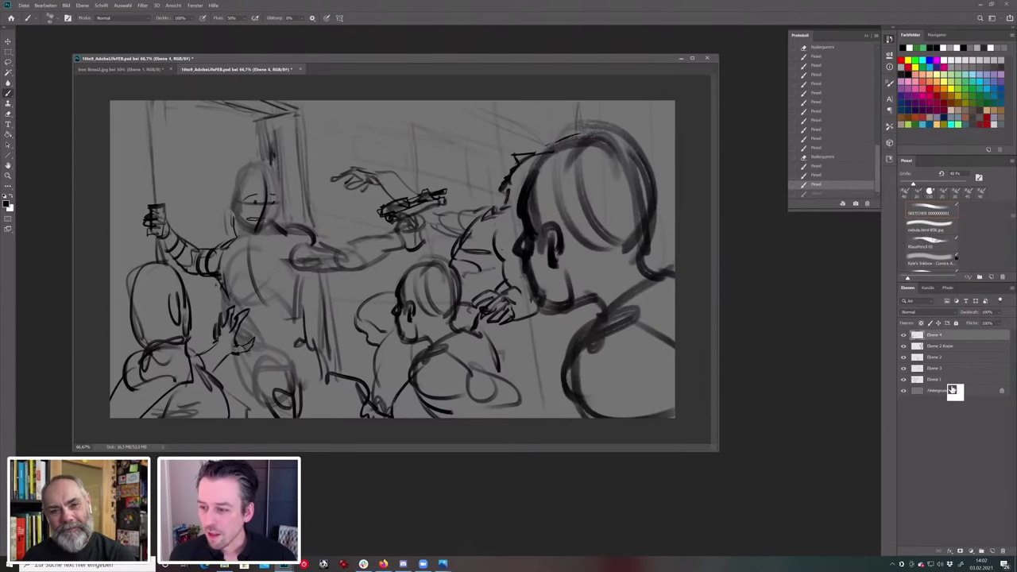
left_click(954, 381)
left_click(967, 337, "shift")
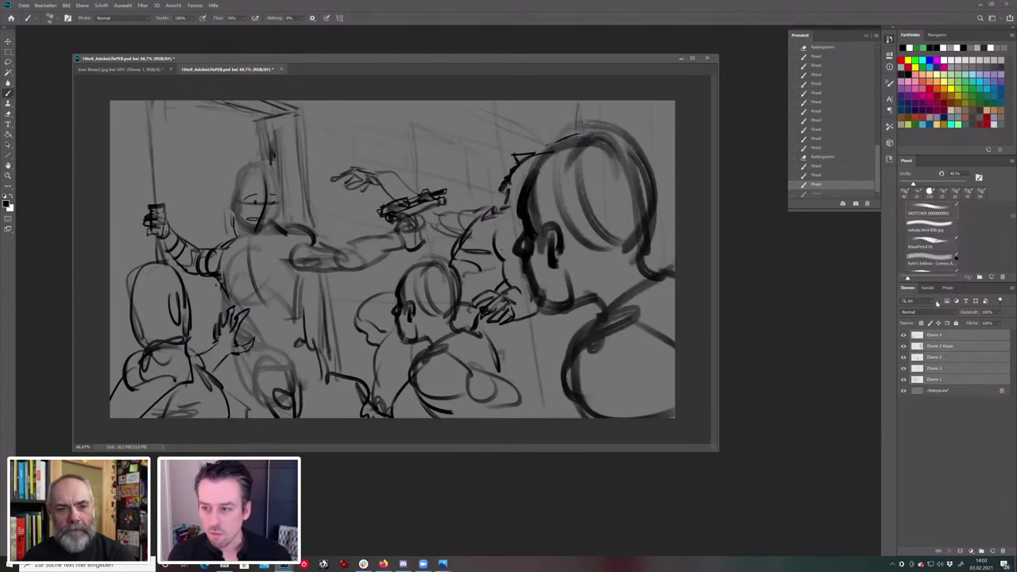
left_click_drag(972, 386, 982, 549)
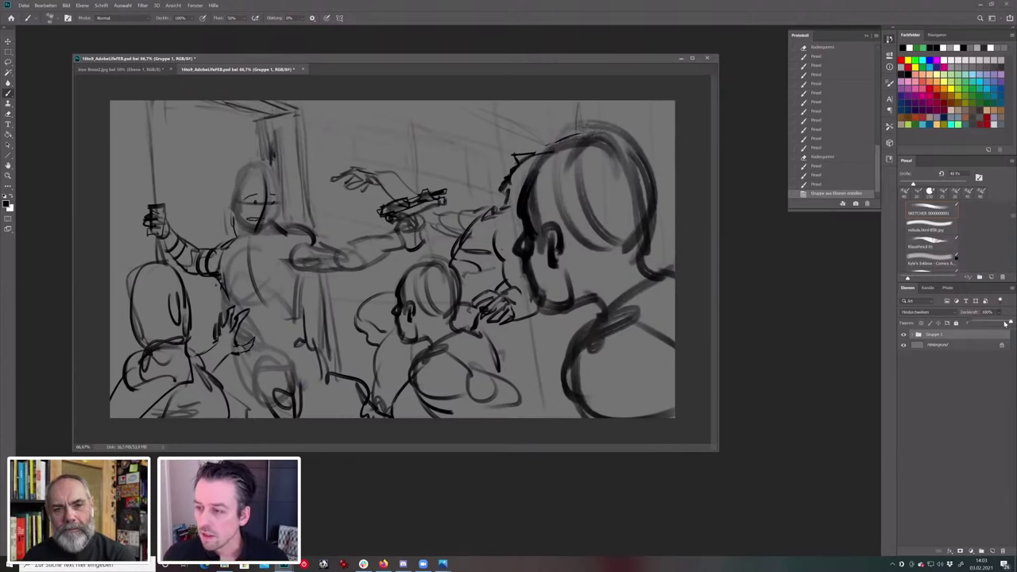
Fade the sketch group to 12% opacity and add a new empty layer above it.
left_click_drag(1006, 324, 977, 322)
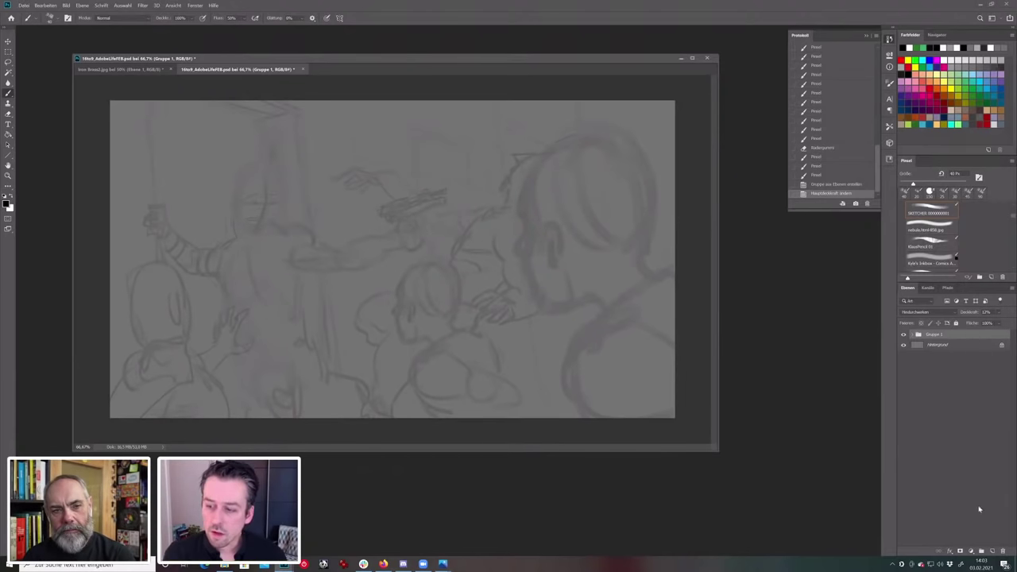
left_click(995, 552)
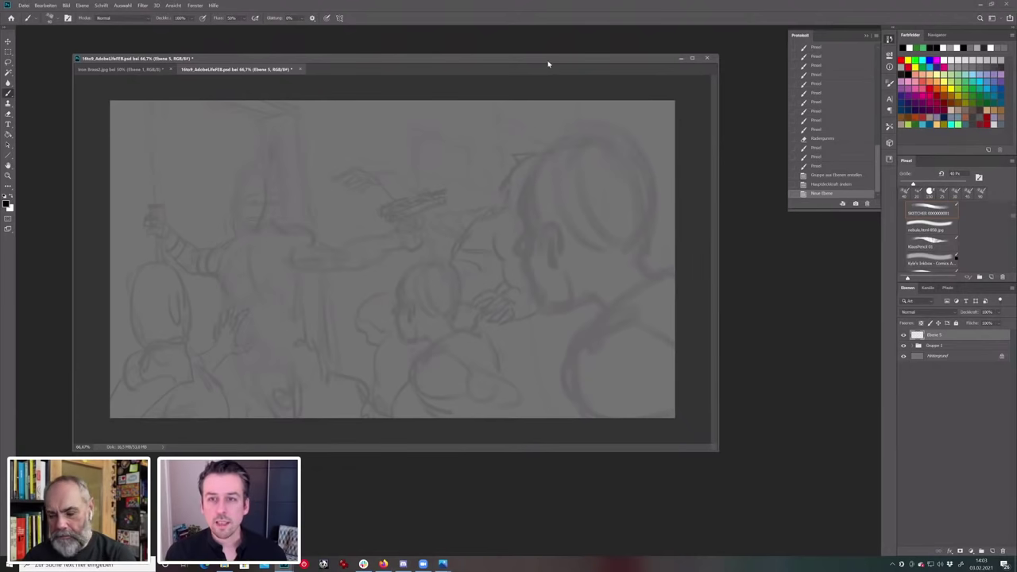
mouse_move(561, 68)
left_mouse_down()
mouse_move(573, 79)
mouse_move(563, 77)
left_mouse_up()
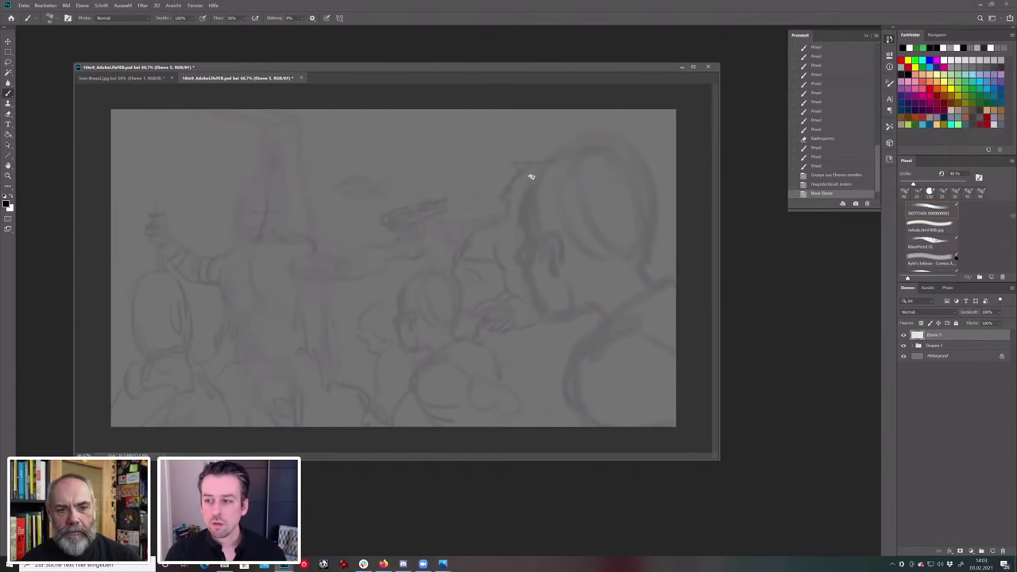
Try thick strokes along the large foreground head's face and forehead, undoing each one.
left_click_drag(534, 184, 543, 298)
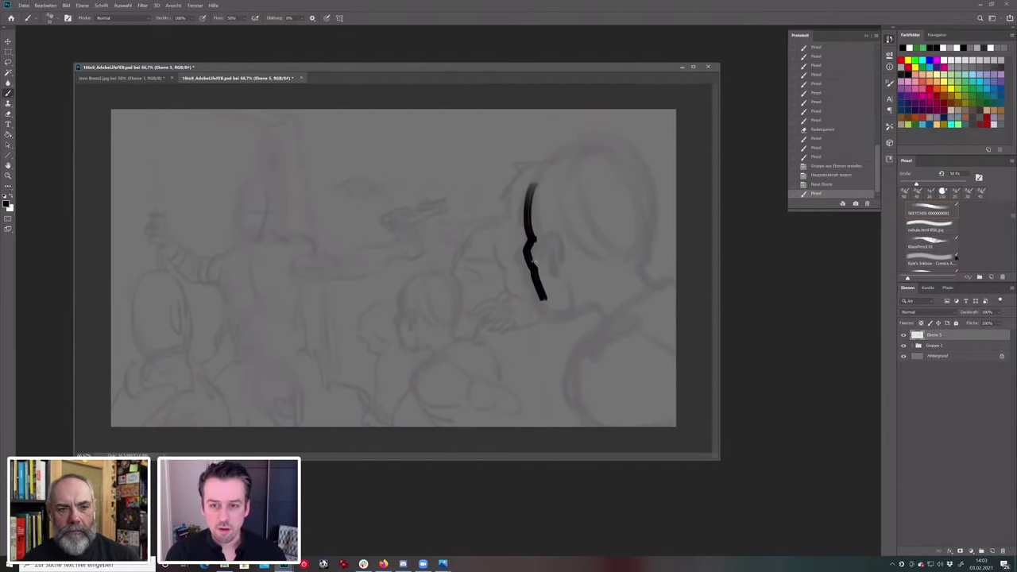
key("ctrl+z")
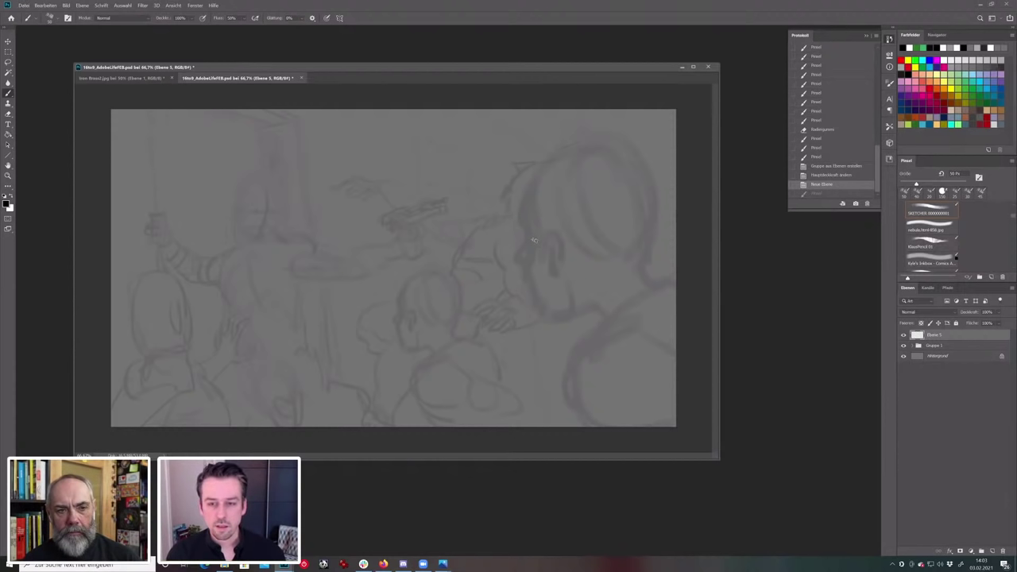
left_click_drag(558, 208, 538, 208)
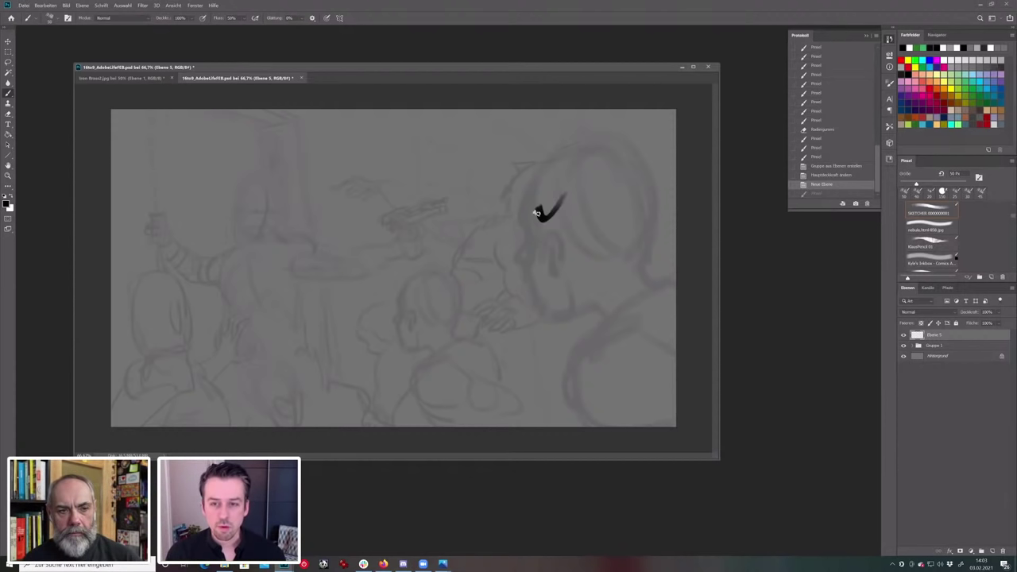
key("ctrl+z")
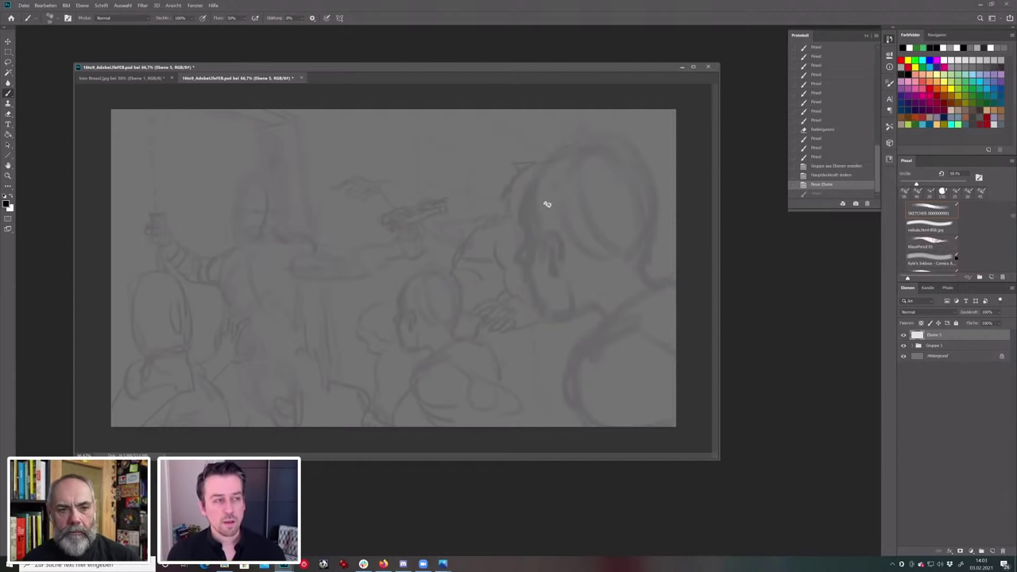
Loop a thick line through the foreground figures, draw an oval around the gunman's head, and undo both strokes.
mouse_move(647, 183)
left_mouse_down()
mouse_move(191, 272)
mouse_move(517, 390)
mouse_move(595, 318)
left_mouse_up()
left_click_drag(239, 238, 274, 252)
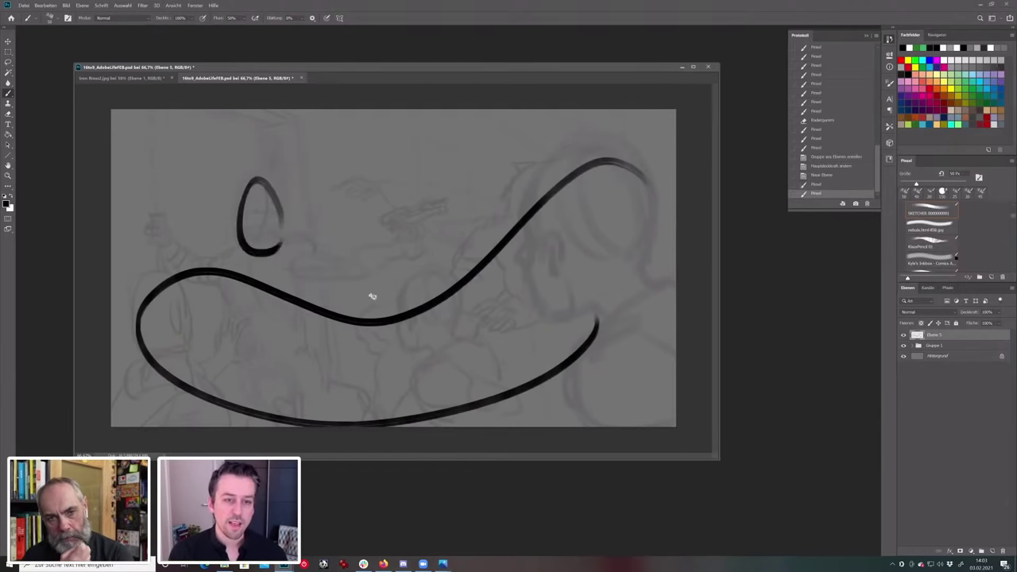
key("ctrl+z")
key("ctrl+z")
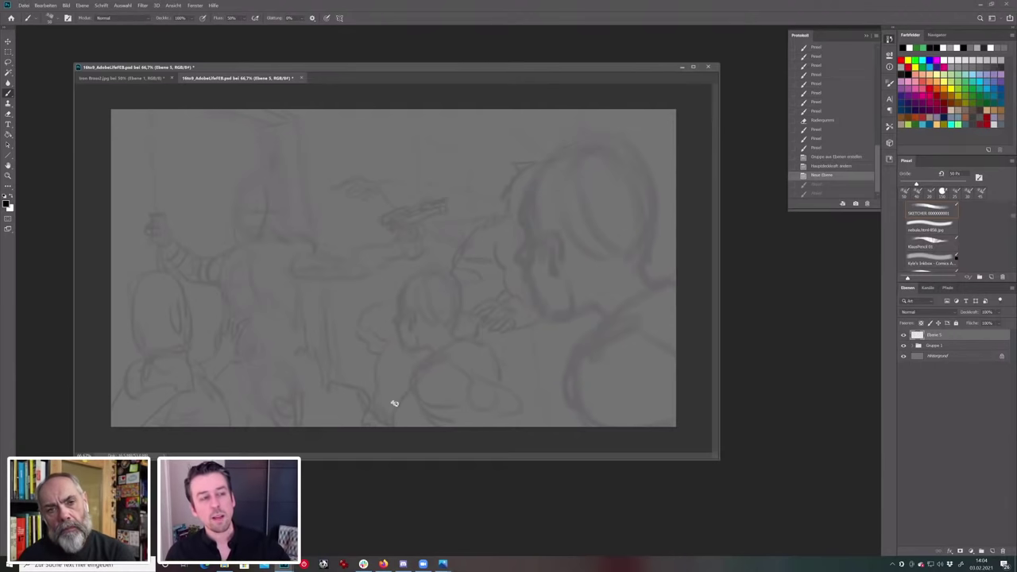
Trace rough thick silhouettes around the two outer foreground figures, add a stroke beside the gunman, and undo them all.
left_click_drag(624, 150, 608, 409)
left_click_drag(136, 274, 220, 411)
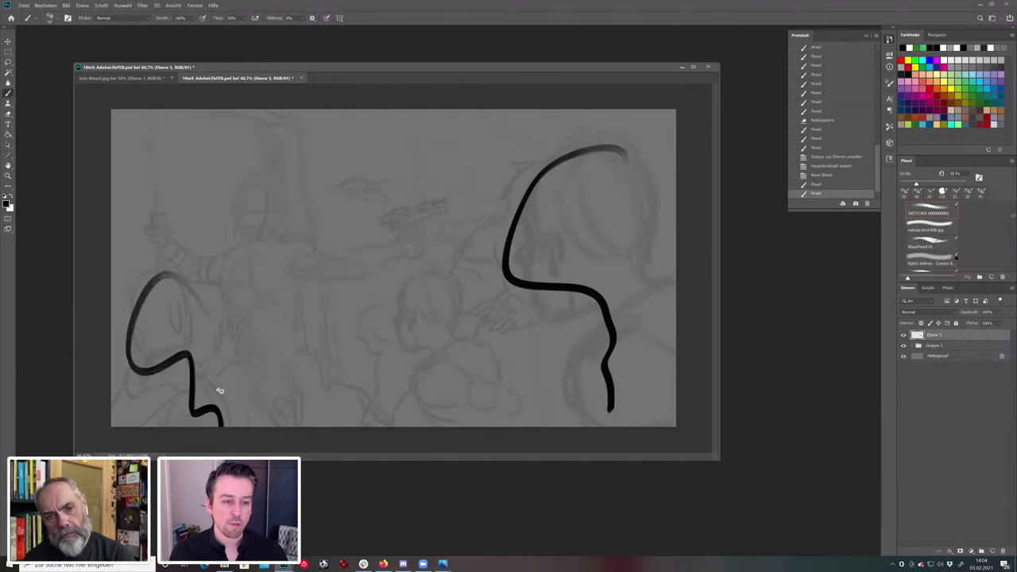
key("ctrl+z")
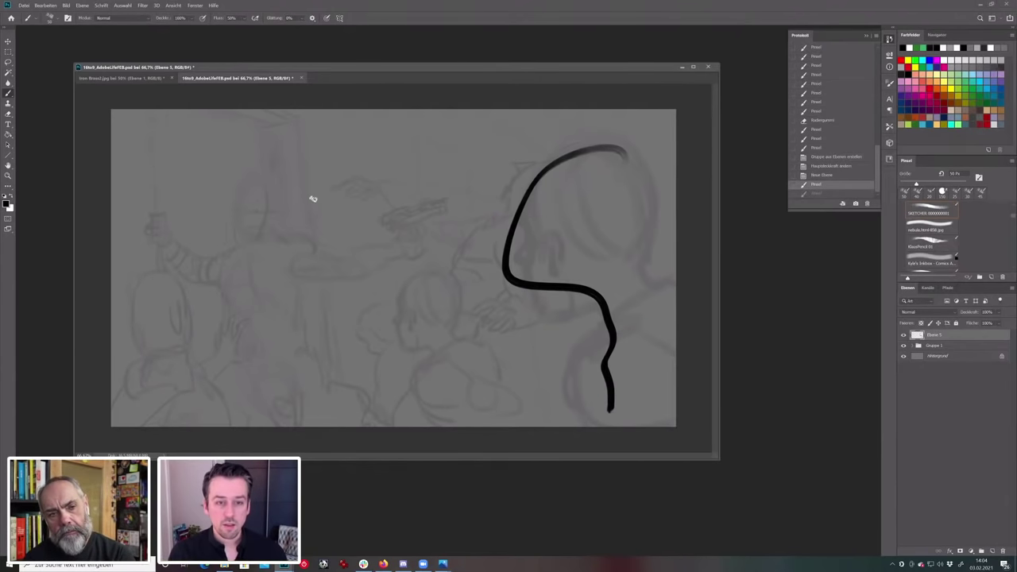
left_click_drag(306, 208, 328, 171)
key("ctrl+z")
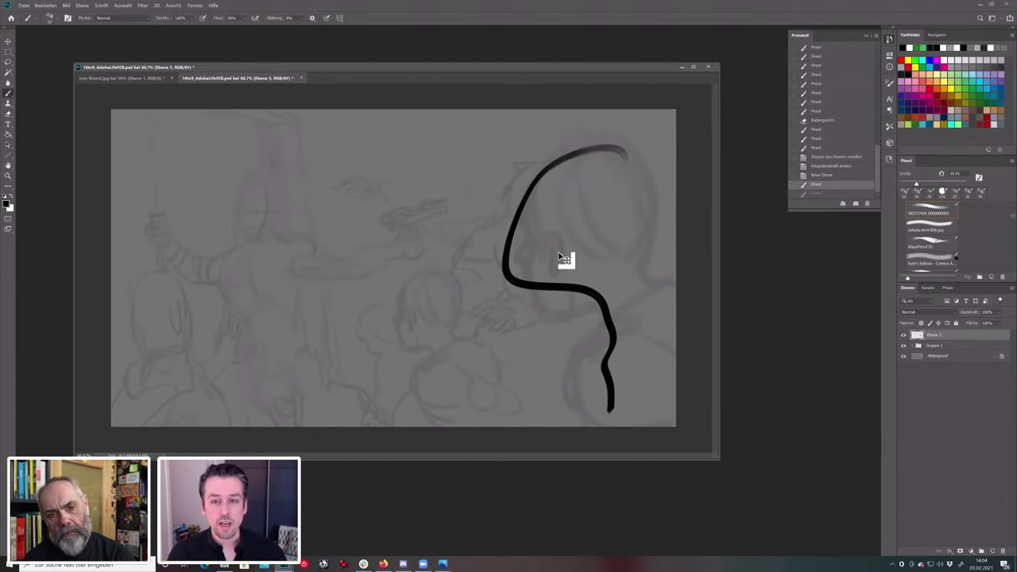
key("ctrl+z")
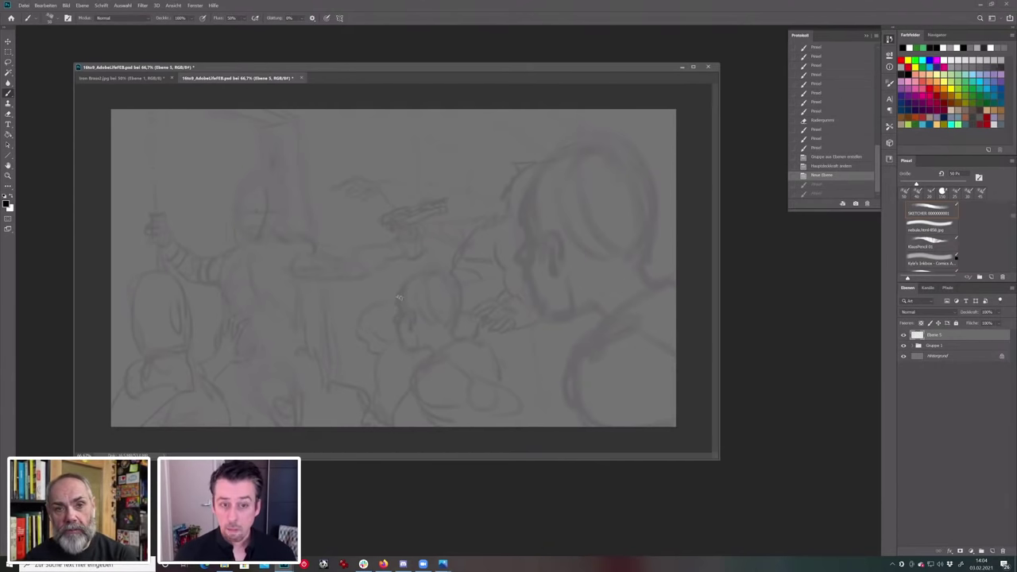
key("ctrl+plus")
key("ctrl+minus")
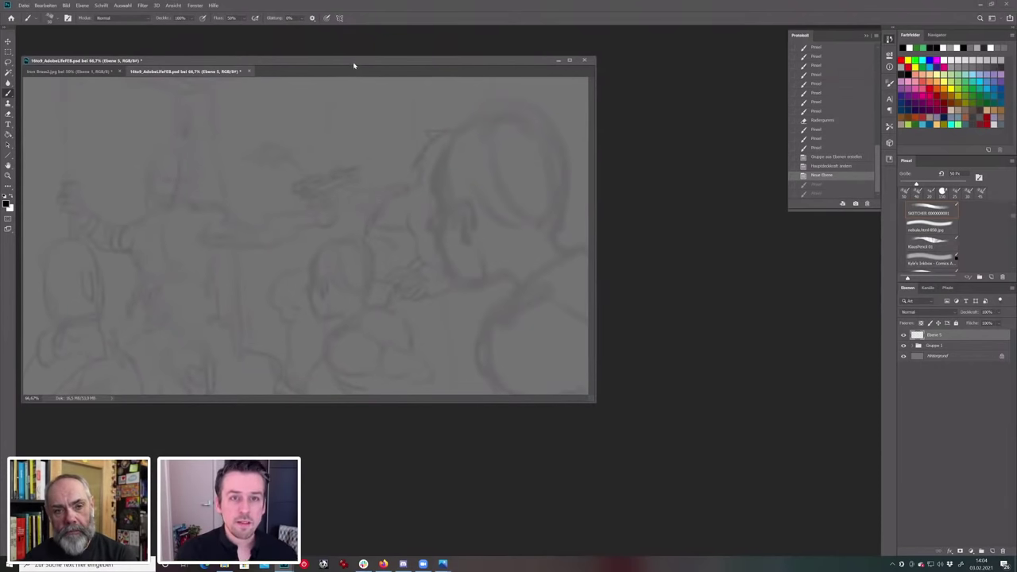
left_click_drag(384, 64, 507, 68)
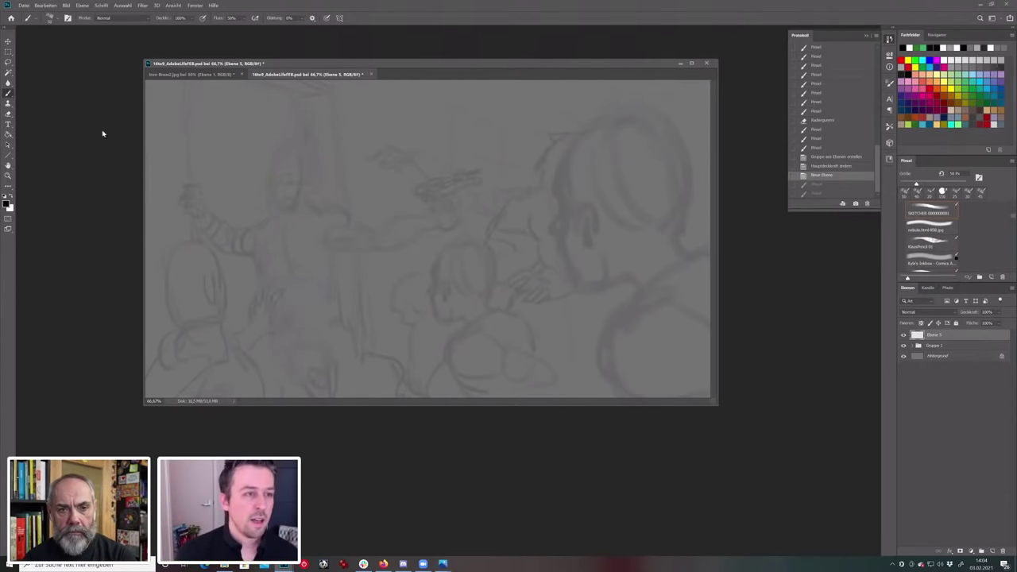
left_click_drag(454, 68, 439, 66)
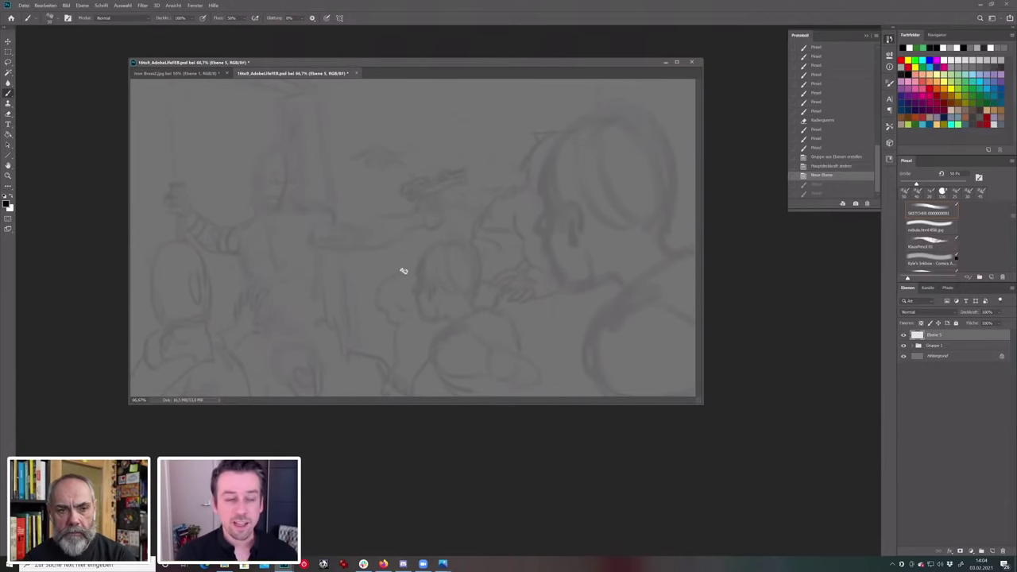
Start the gunman's neck and ear area with fine brush strokes, trimming the excess with the eraser.
key("ctrl+plus")
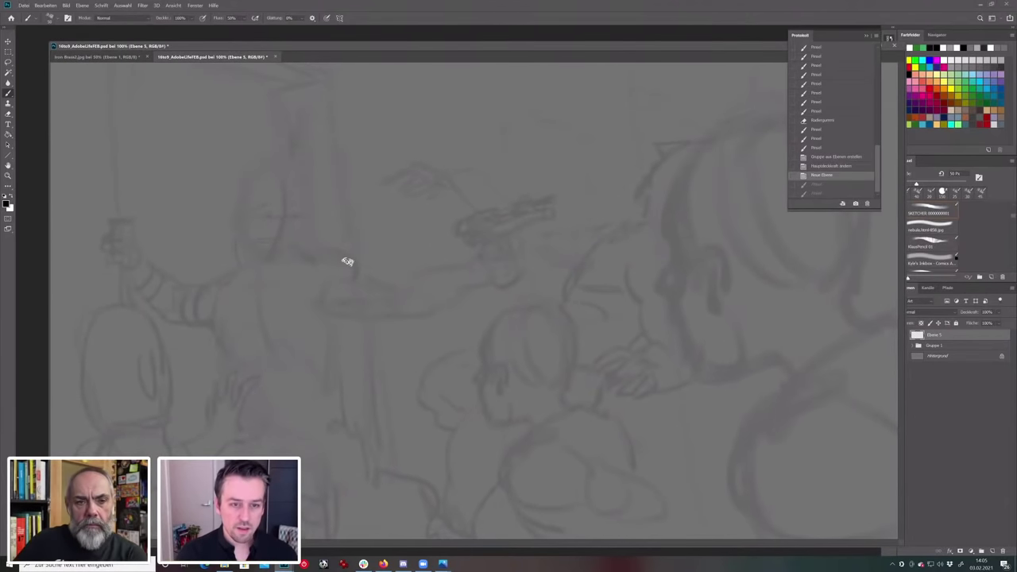
key("[")
key("[")
key("[")
key("[")
left_click_drag(242, 222, 237, 255)
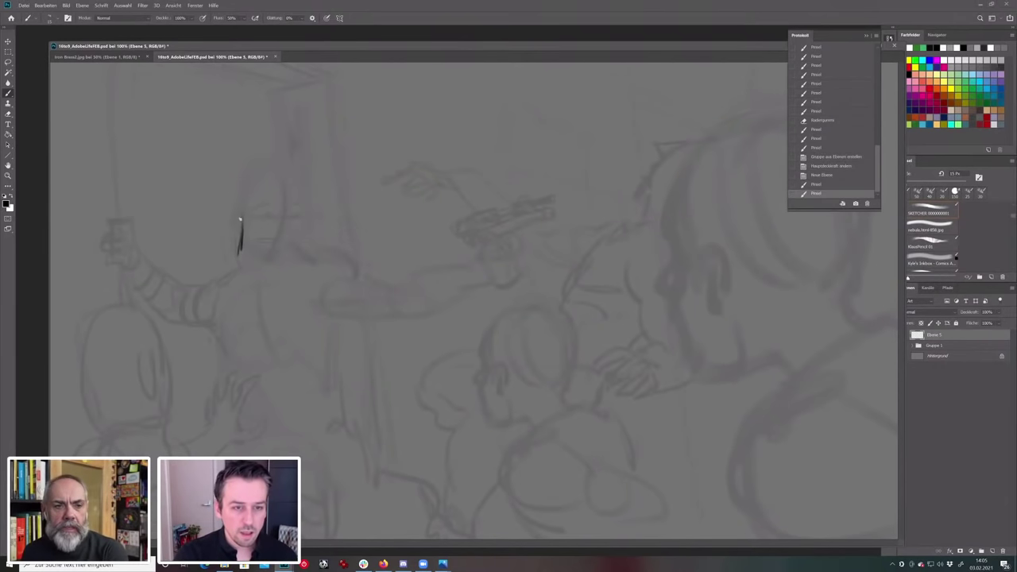
key("e")
left_click(243, 221)
key("b")
key("[")
key("[")
mouse_move(239, 230)
left_mouse_down()
mouse_move(242, 210)
mouse_move(237, 229)
left_mouse_up()
key("e")
left_click(245, 220)
Draw the gunman's ear, jawline and nose with the fine brush.
key("b")
key("b")
mouse_move(240, 210)
left_mouse_down()
mouse_move(238, 230)
mouse_move(265, 257)
left_mouse_up()
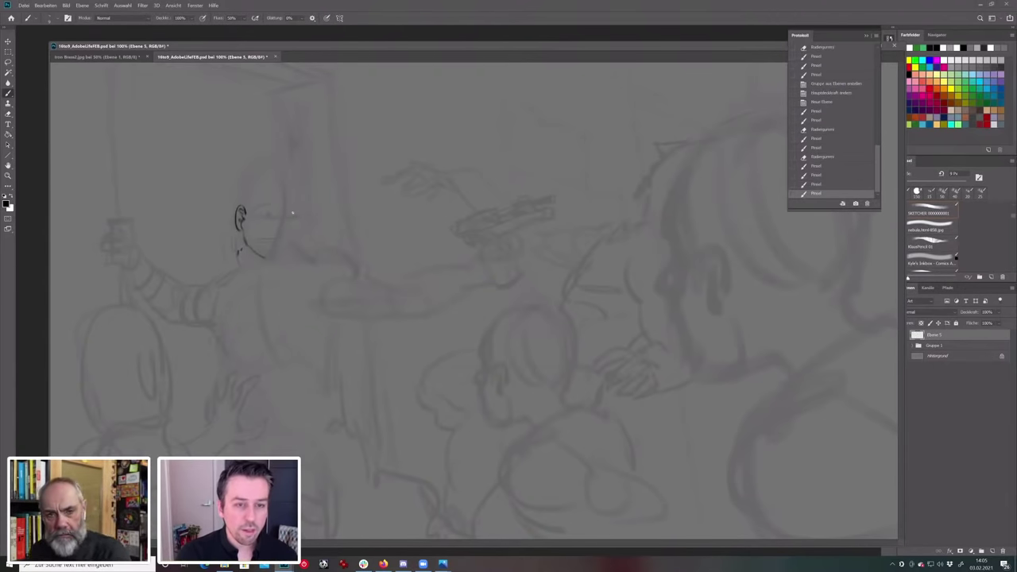
left_click_drag(281, 210, 282, 232)
key("ctrl+minus")
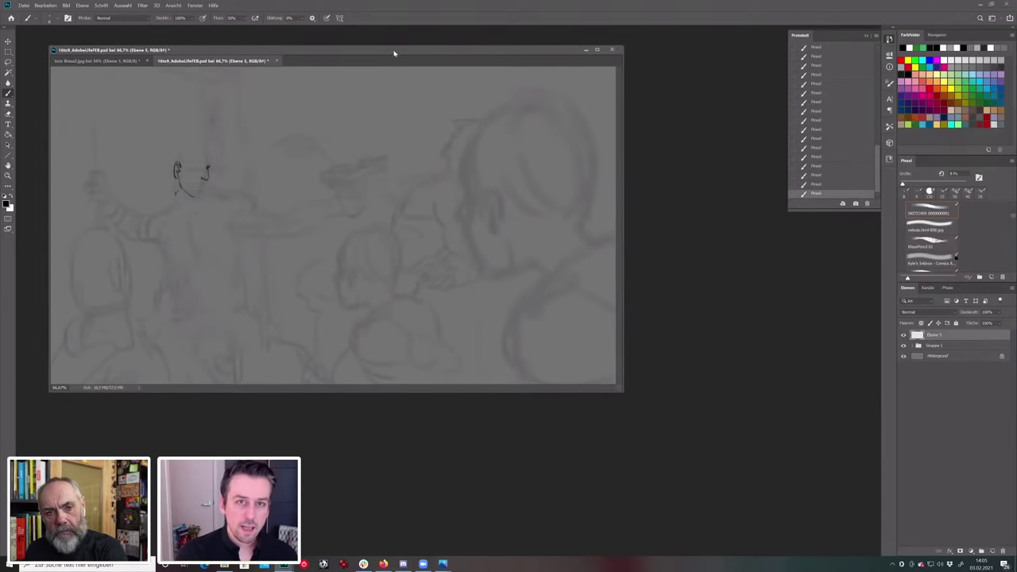
left_click_drag(393, 52, 409, 56)
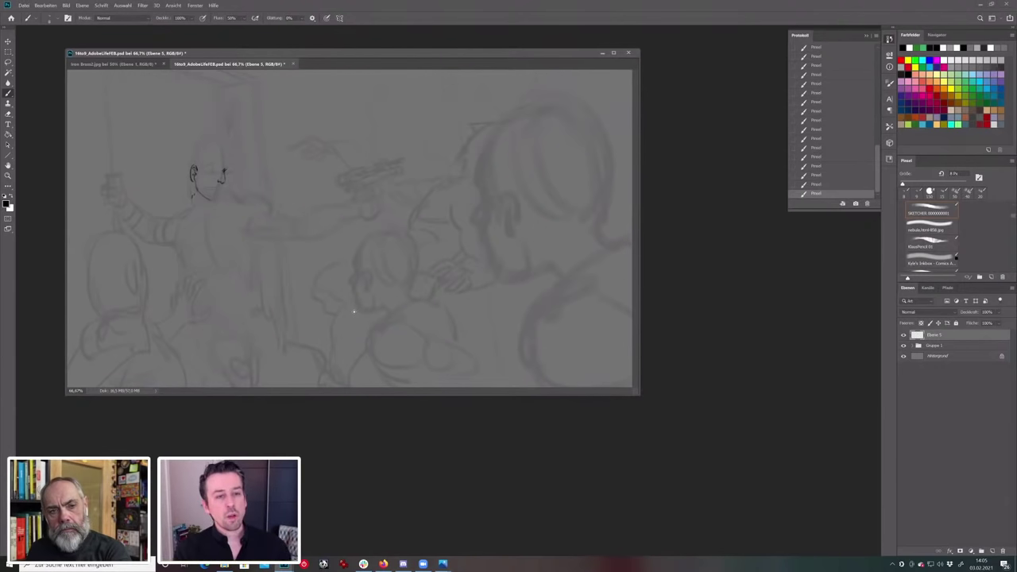
key("ctrl+alt+plus")
key("ctrl+alt+0")
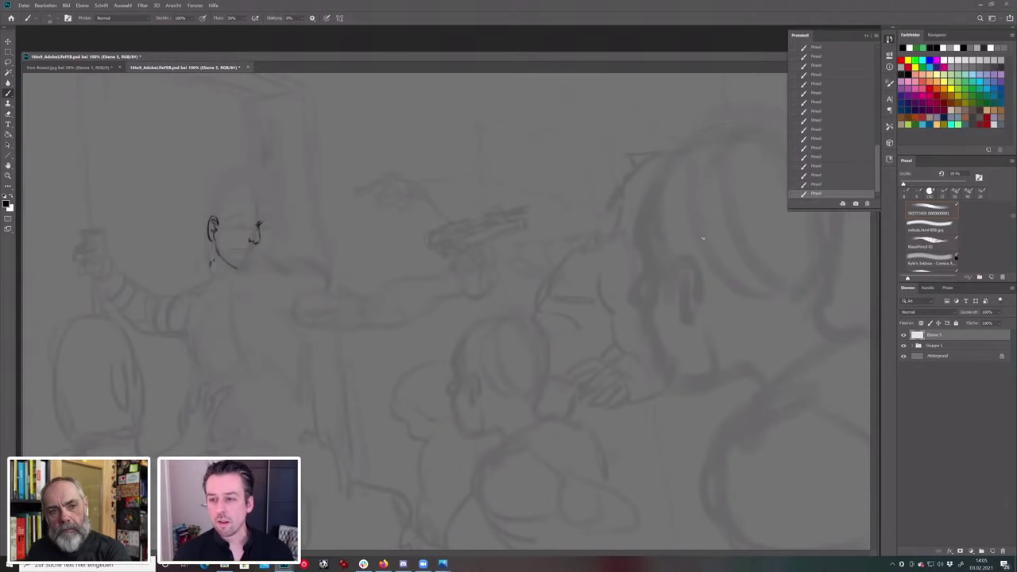
Scribble thin hatching and loops over the large foreground head, then erase the marks.
key("ctrl+minus")
mouse_move(477, 193)
left_mouse_down()
mouse_move(520, 179)
mouse_move(500, 187)
mouse_move(507, 165)
mouse_move(517, 169)
mouse_move(511, 228)
mouse_move(544, 252)
left_mouse_up()
key("ctrl+z")
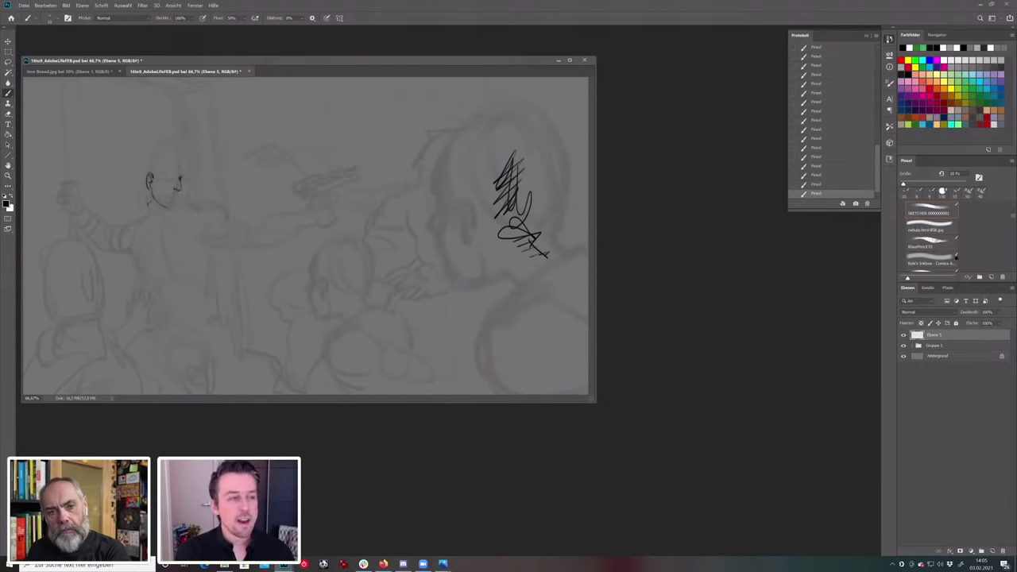
key("ctrl+z")
key("ctrl+z")
key("ctrl+z")
key("ctrl+z")
mouse_move(534, 262)
left_mouse_down()
mouse_move(505, 243)
mouse_move(514, 289)
left_mouse_up()
key("ctrl+z")
key("e")
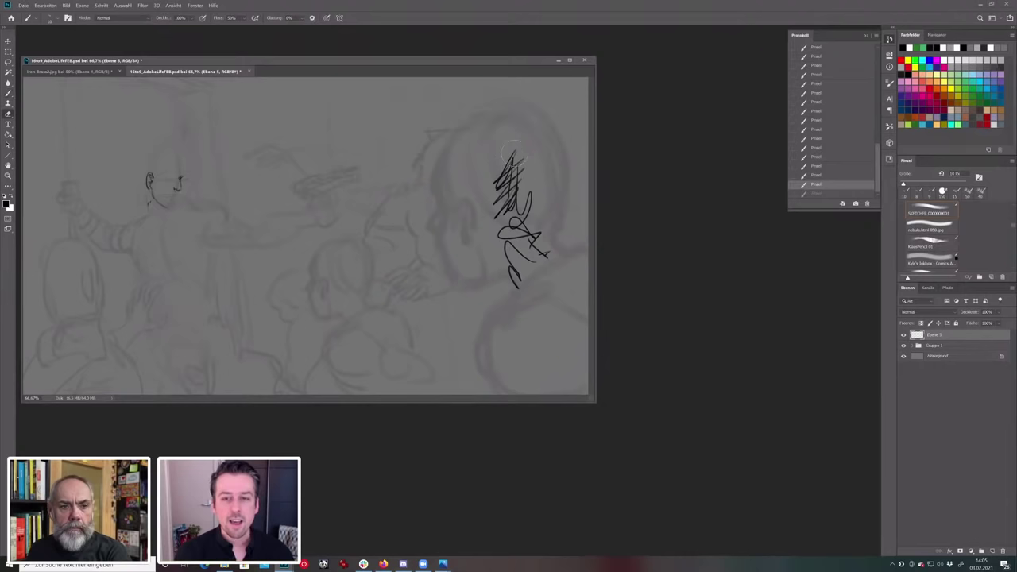
left_click_drag(507, 152, 515, 216)
mouse_move(505, 274)
left_mouse_down()
mouse_move(521, 238)
mouse_move(497, 252)
left_mouse_up()
key("b")
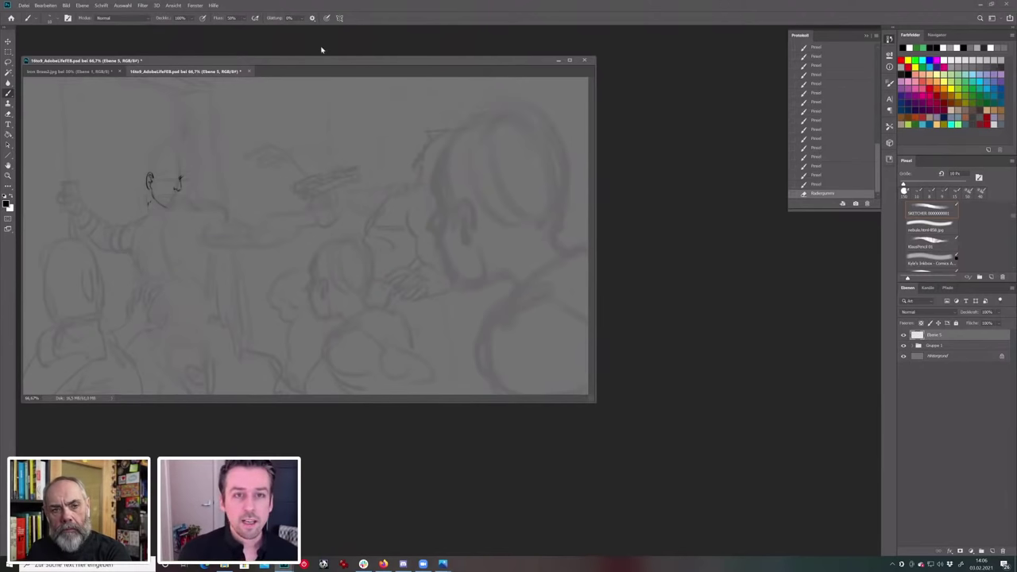
Try a 40 px contour line down through the large foreground head and shoulder, and undo the strokes.
left_click_drag(324, 63, 360, 65)
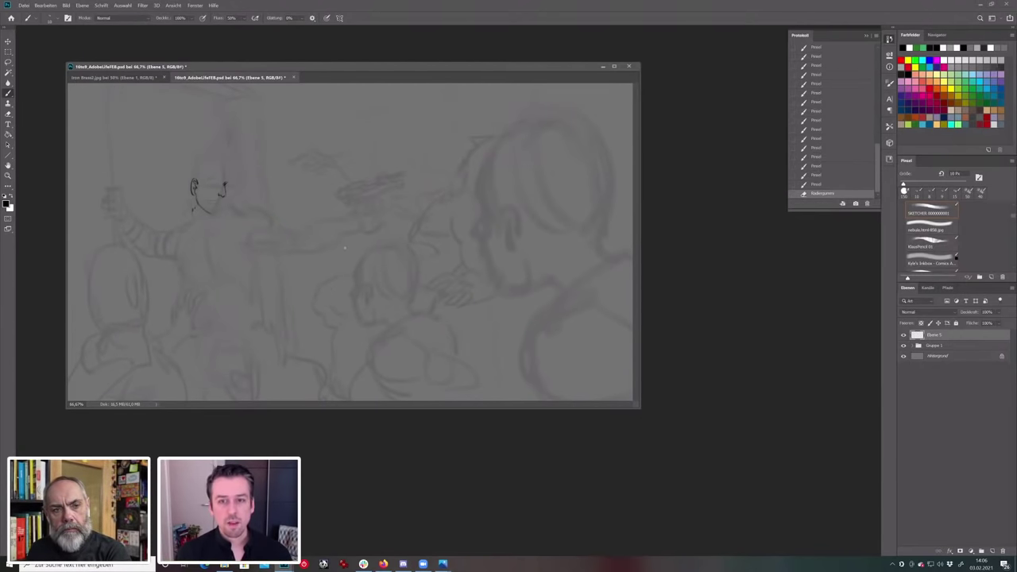
mouse_move(390, 181)
left_mouse_down()
mouse_move(345, 209)
mouse_move(396, 173)
mouse_move(374, 182)
left_mouse_up()
key("ctrl+z")
left_click_drag(566, 131, 558, 364)
mouse_move(563, 234)
left_mouse_down()
mouse_move(549, 196)
mouse_move(528, 214)
left_mouse_up()
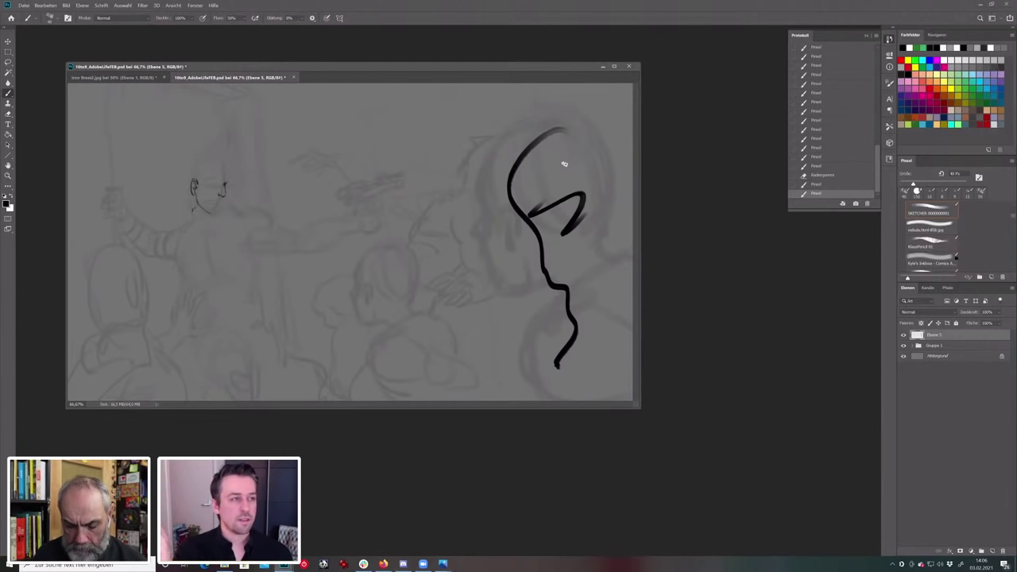
key("ctrl+z")
key("ctrl+z")
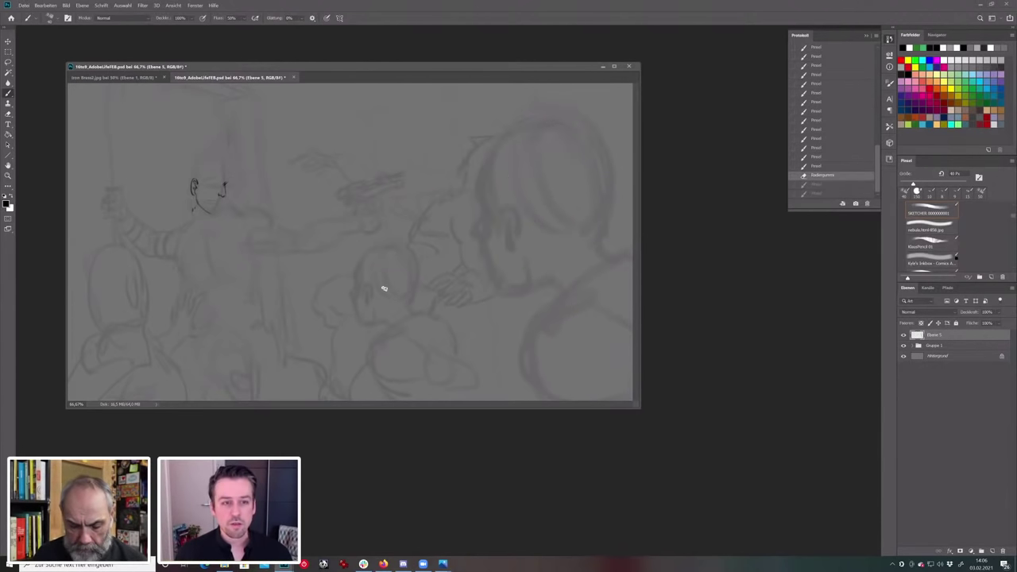
Add a short brow line rising from the bridge of the gunman's nose with a 9 px brush.
key("ctrl+plus")
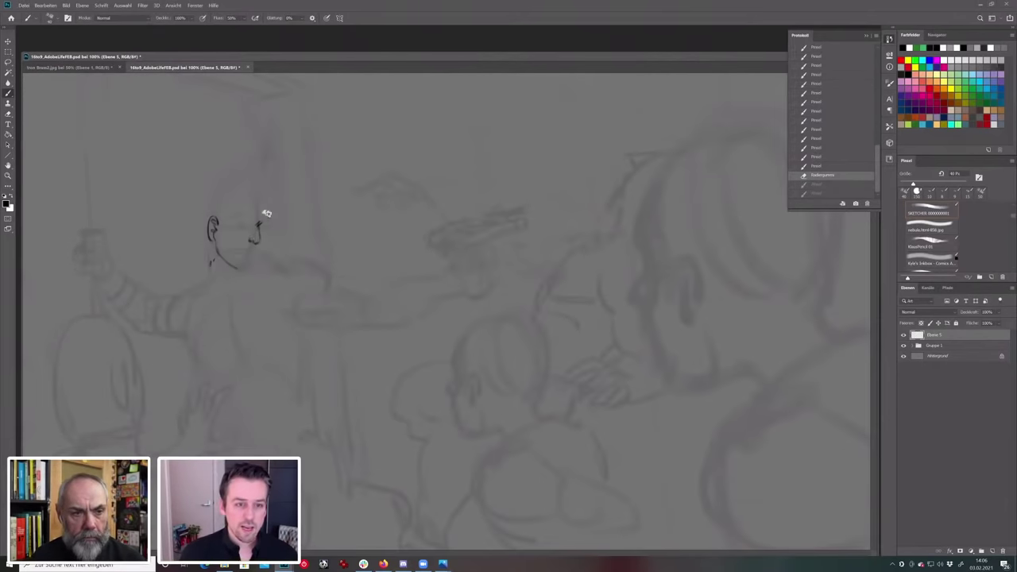
mouse_move(261, 211)
left_mouse_down()
mouse_move(222, 238)
mouse_move(227, 249)
left_mouse_up()
key("e")
key("b")
key("b")
mouse_move(226, 248)
left_mouse_down()
mouse_move(227, 256)
mouse_move(251, 244)
left_mouse_up()
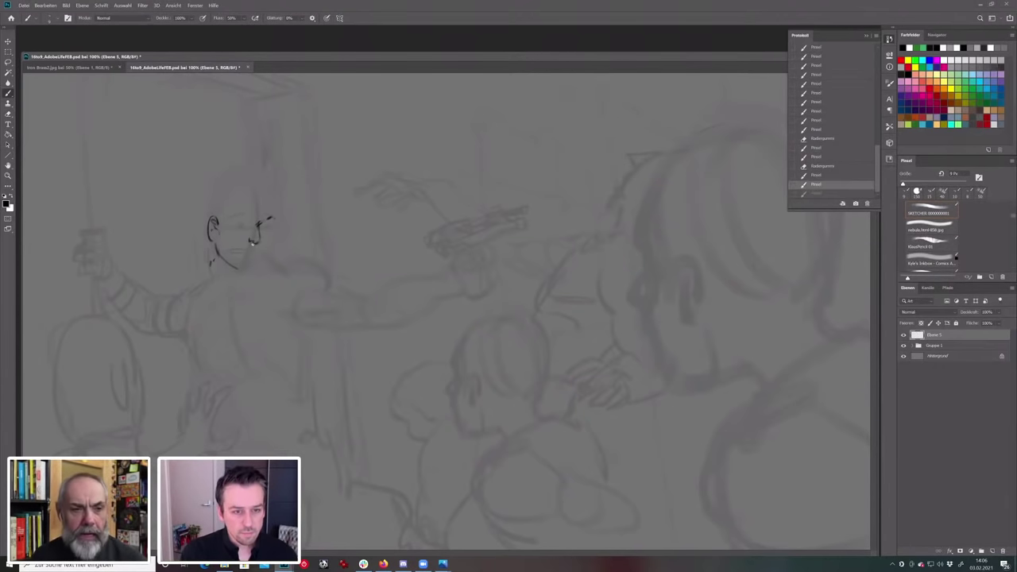
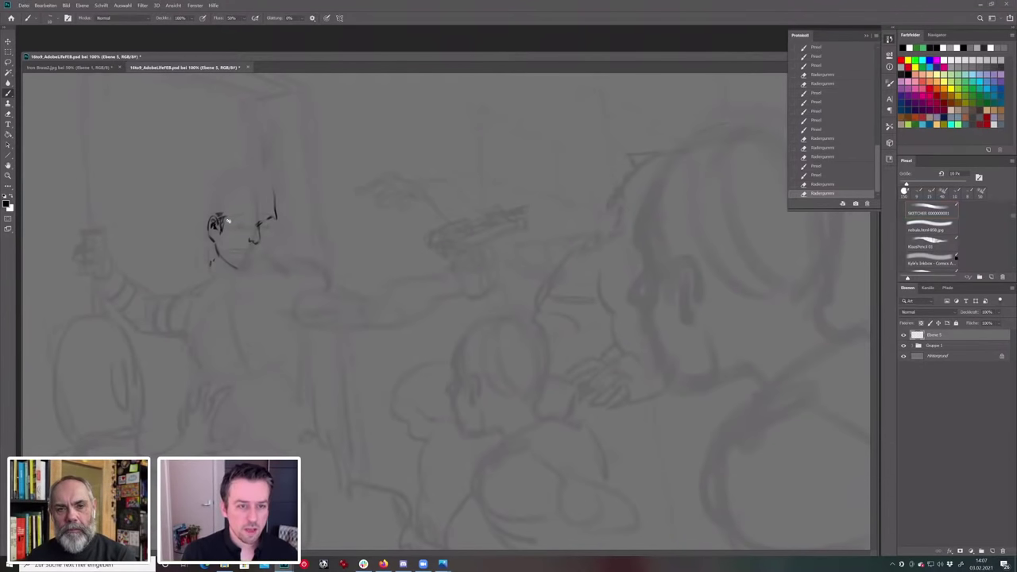
Darken the inner folds and outline of the gunman's ear with a 10 px brush.
key("bracketleft")
left_click_drag(222, 218, 215, 235)
left_click_drag(217, 222, 219, 247)
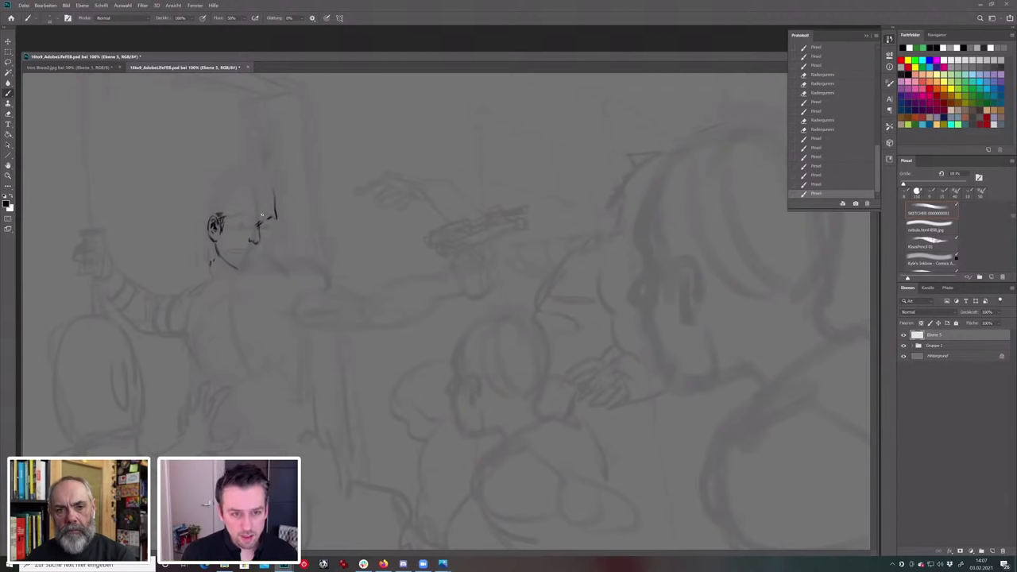
Draw the gunman's far cheek and jaw contour from the brow down to the chin.
left_click_drag(276, 218, 266, 226)
left_click_drag(271, 227, 269, 241)
left_click_drag(269, 240, 251, 269)
Sketch the gunman's open mouth and lips with a thinner brush.
key("bracketleft")
key("bracketleft")
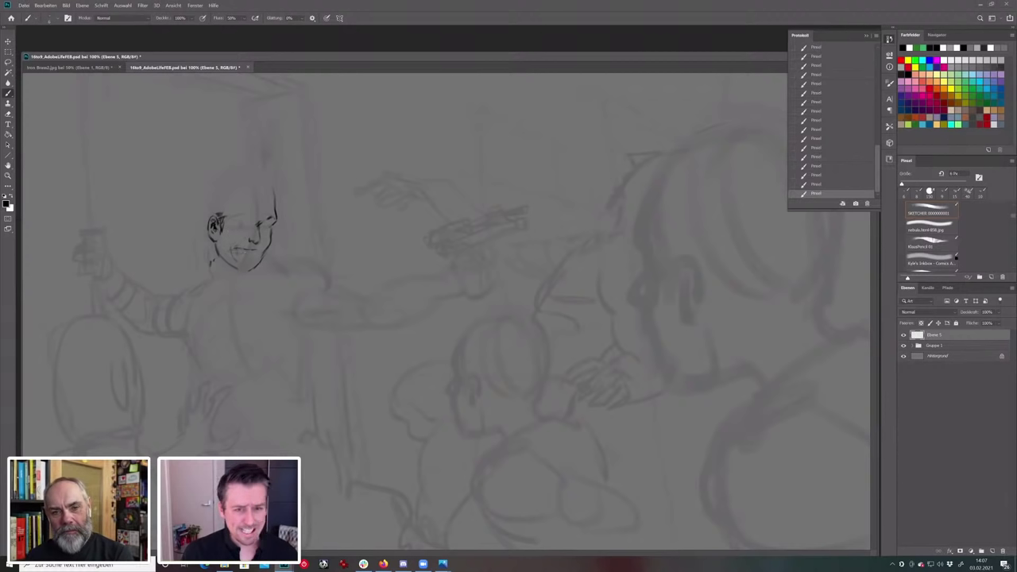
key("period")
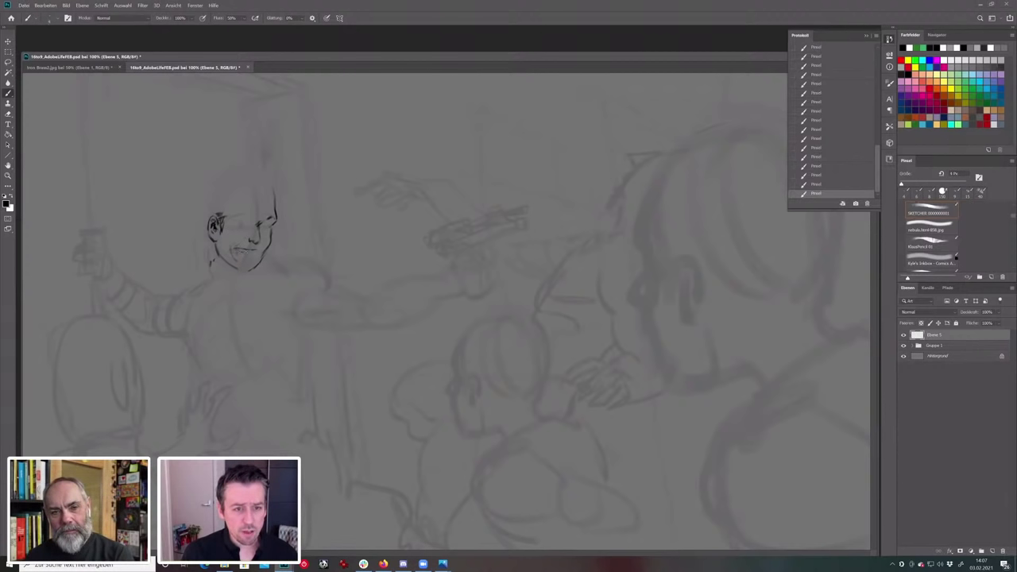
left_click_drag(255, 256, 244, 254)
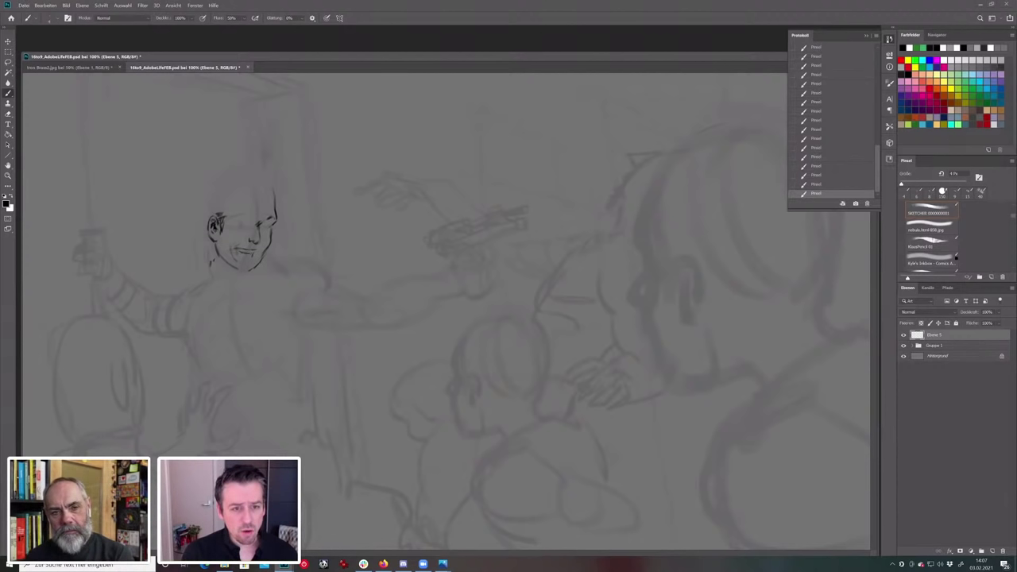
left_click_drag(257, 251, 252, 253)
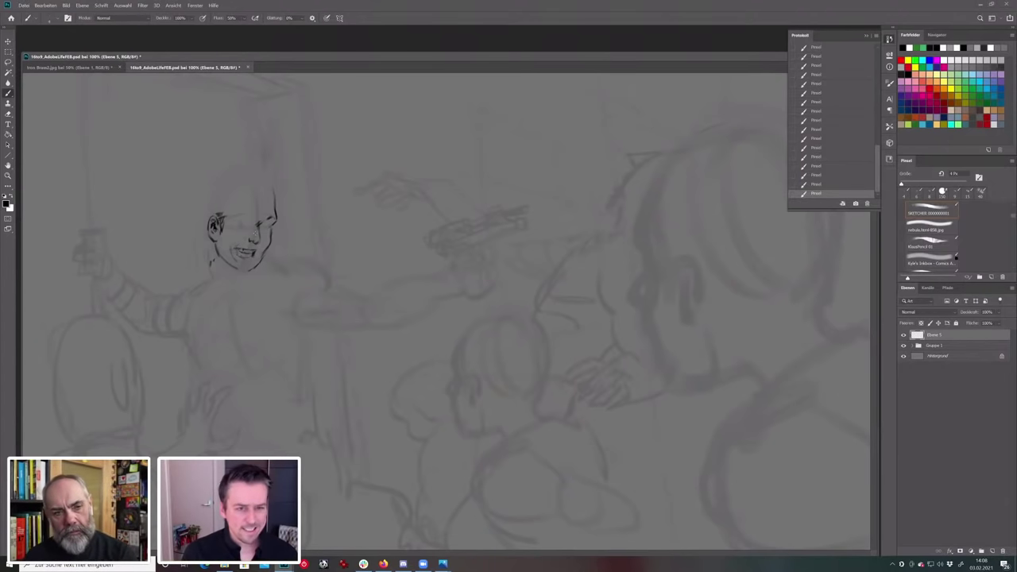
Erase stray marks around the gunman's nose and add a short stroke beside it.
key("e")
left_click(251, 241)
key("b")
left_click_drag(247, 236, 246, 240)
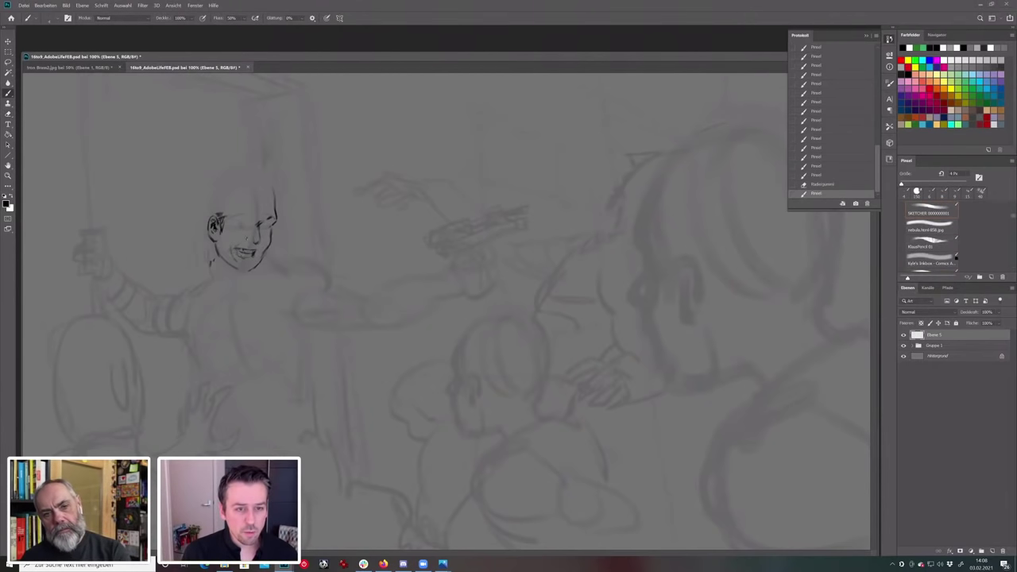
key("ctrl+plus")
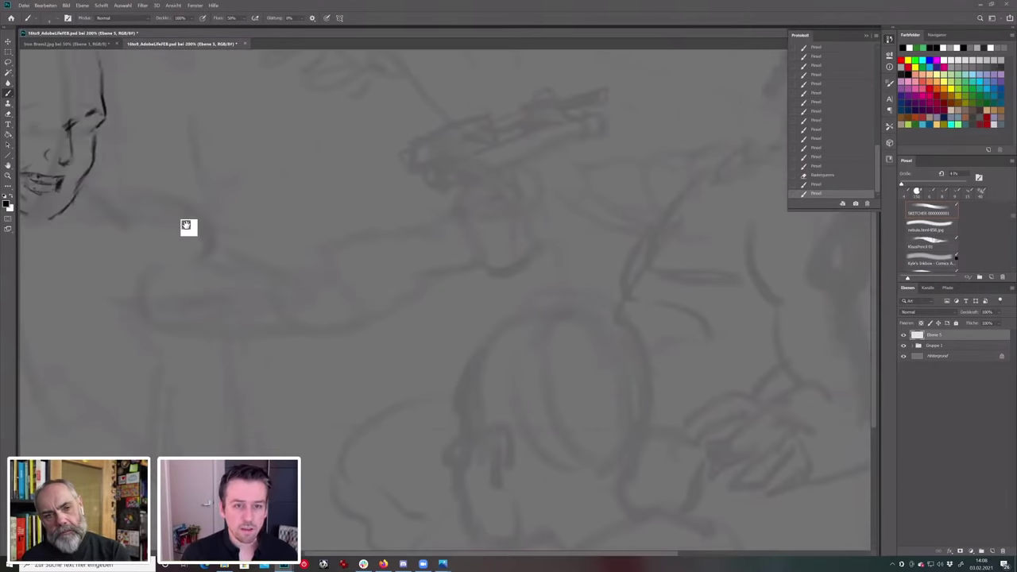
left_click_drag(186, 226, 471, 279)
key("e")
left_click(332, 205)
left_click(330, 211)
key("b")
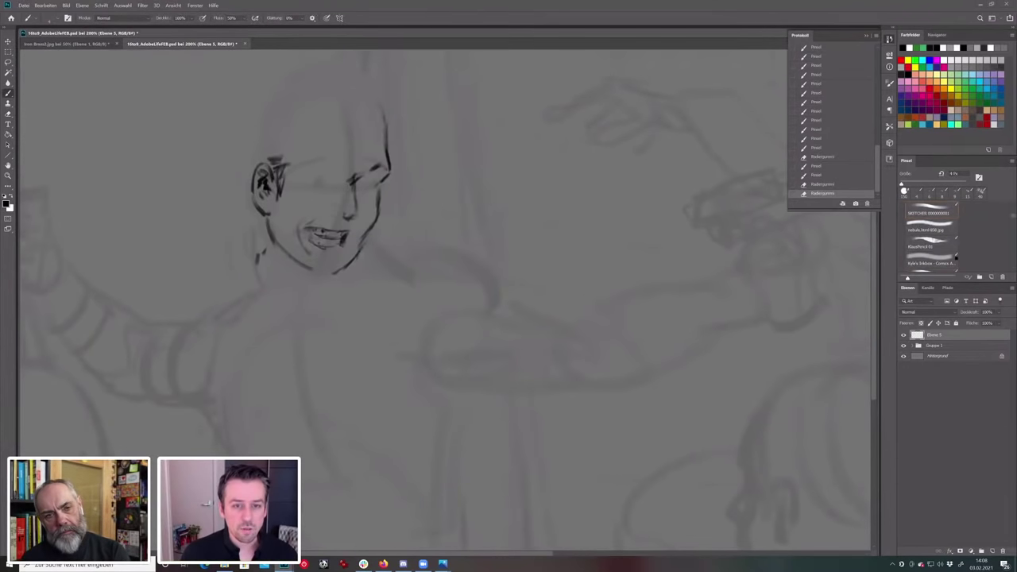
Draw the underside of the gunman's nose and dab in the near nostril wing with a 5 px brush.
key("b")
left_click_drag(333, 204, 346, 216)
left_click_drag(343, 215, 351, 216)
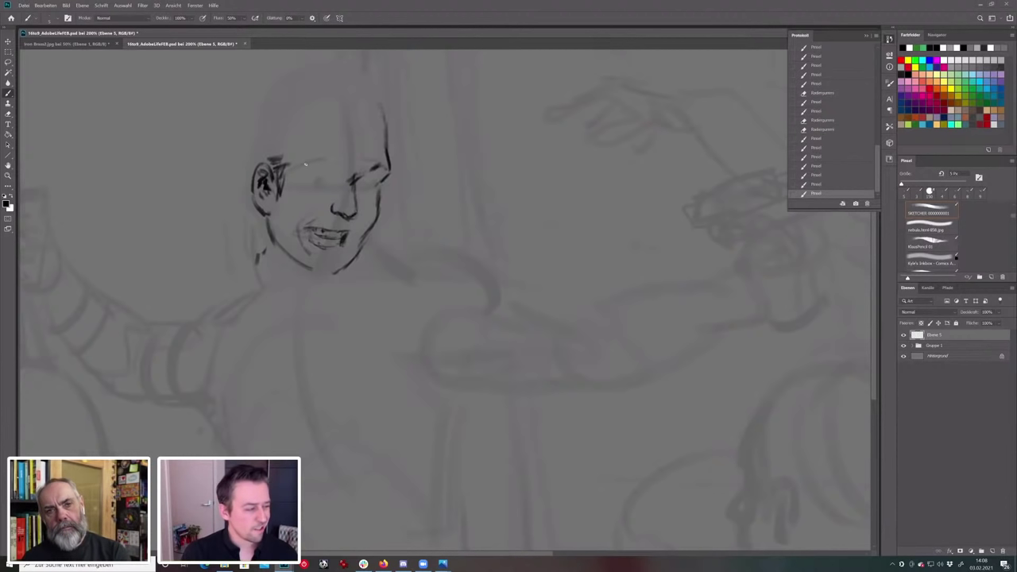
left_click(333, 207)
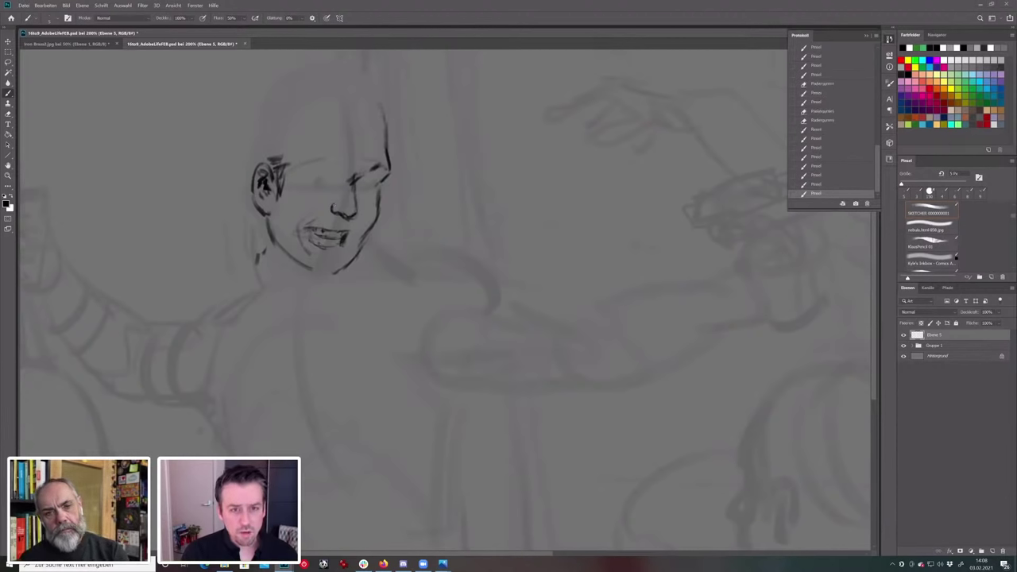
left_click(339, 200)
left_click(339, 200)
left_click(339, 200)
left_click(339, 201)
left_click(339, 200)
left_click(339, 200)
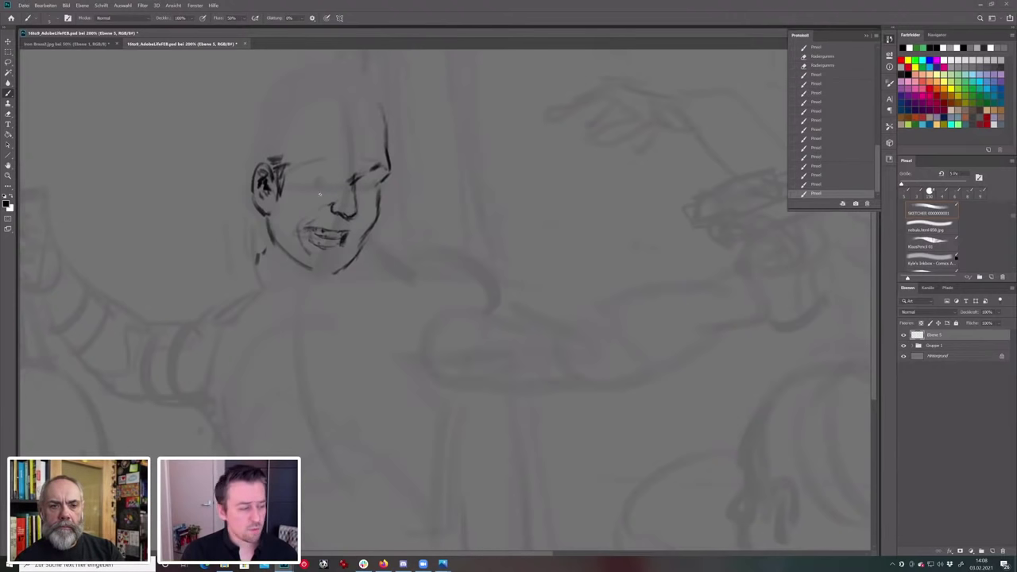
Add the smile fold beside the gunman's nose and strengthen the mouth outline, retouching its far corner.
left_click_drag(316, 203, 333, 210)
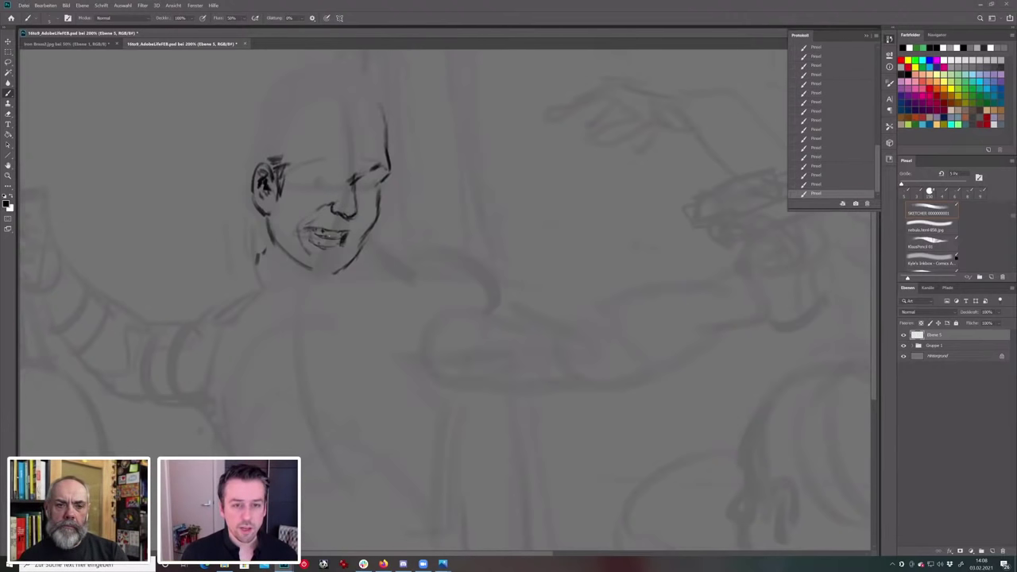
left_click_drag(308, 230, 338, 248)
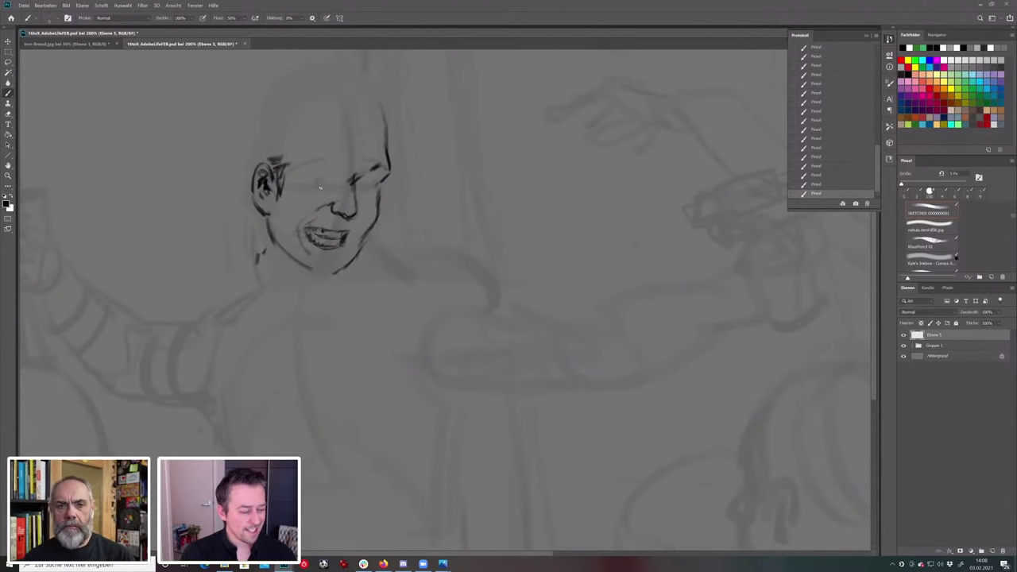
key("e")
left_click_drag(346, 233, 347, 237)
key("b")
mouse_move(344, 234)
left_mouse_down()
mouse_move(330, 258)
mouse_move(316, 228)
left_mouse_up()
Draw light lid lines for the gunman's near eye and darken the far corner of the mouth.
left_click_drag(330, 189, 308, 195)
mouse_move(329, 184)
left_mouse_down()
mouse_move(320, 220)
mouse_move(317, 176)
left_mouse_up()
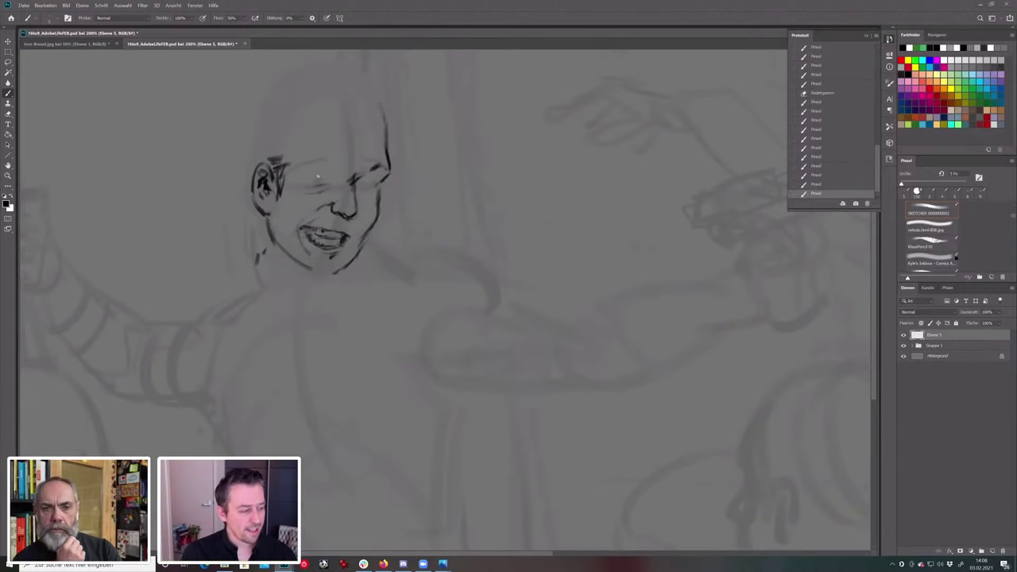
mouse_move(347, 237)
left_mouse_down()
mouse_move(335, 228)
mouse_move(340, 238)
left_mouse_up()
left_click_drag(346, 235, 341, 239)
left_click_drag(346, 238, 340, 236)
left_click_drag(344, 235, 349, 236)
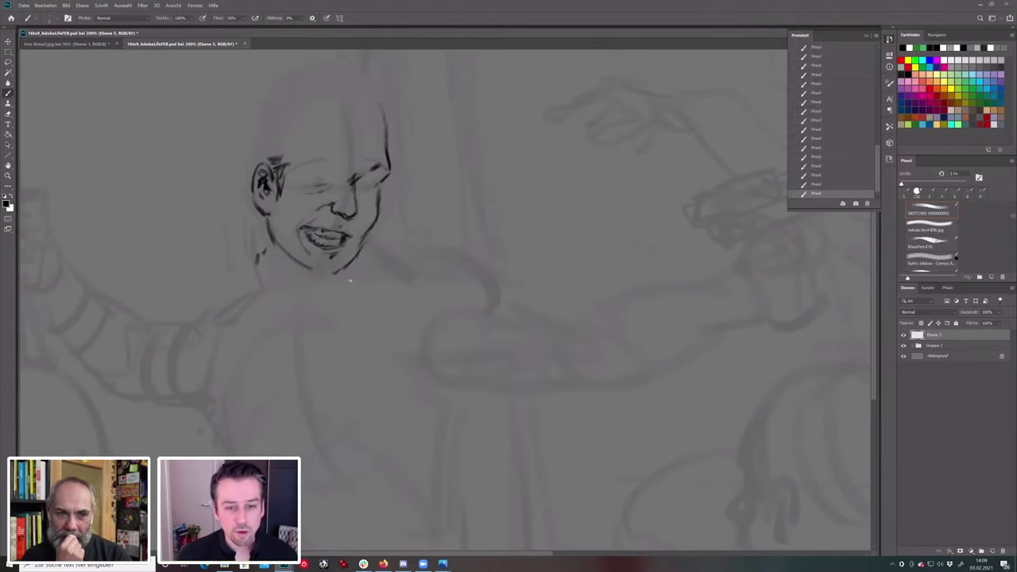
Erase the end of the jaw contour beside the gunman's chin.
key("e")
left_click_drag(337, 275, 333, 272)
left_click_drag(340, 272, 334, 273)
left_click_drag(342, 270, 336, 272)
key("b")
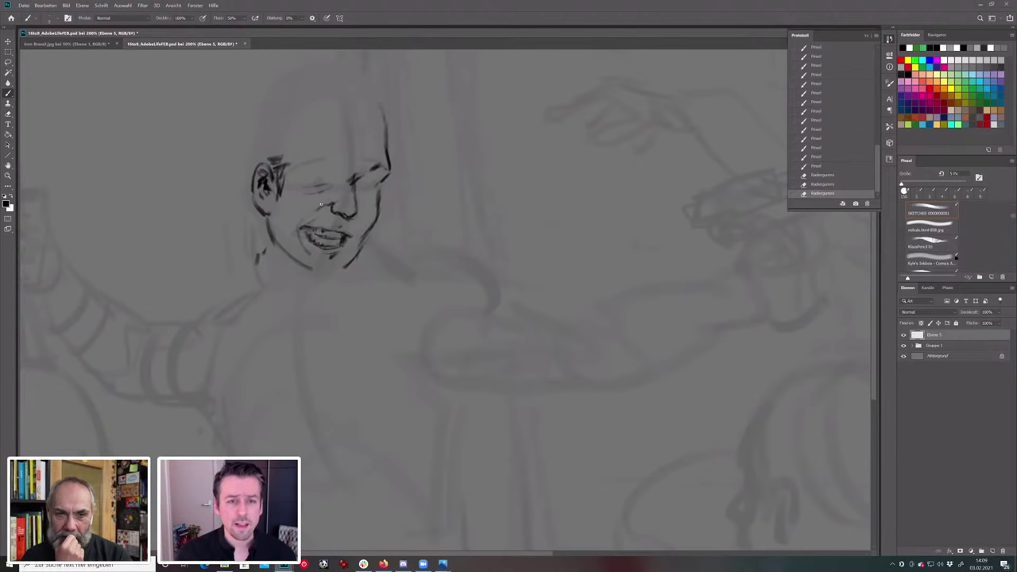
Add short dark strokes above the gunman's near eye to define the upper lid.
left_click(330, 178)
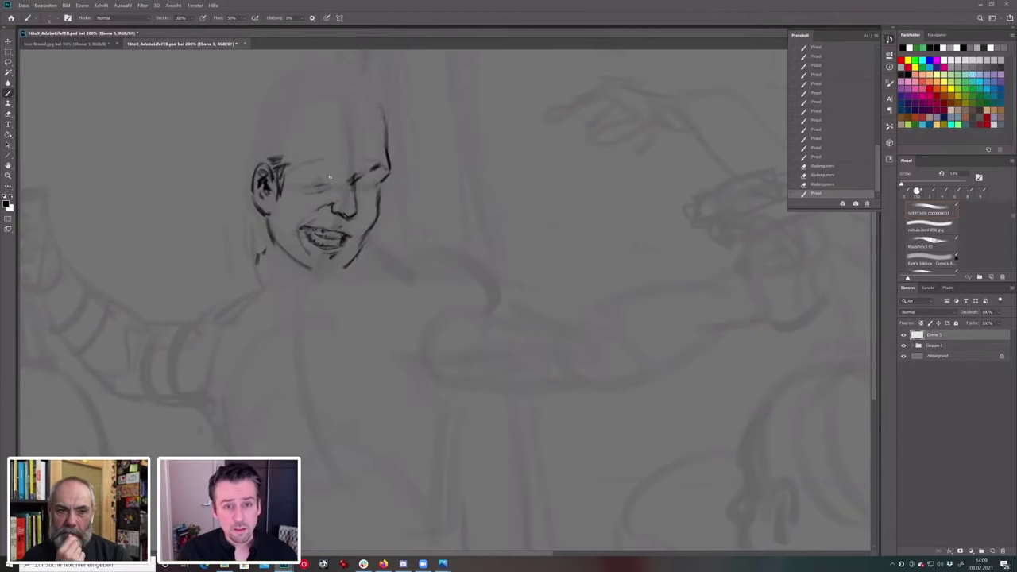
left_click_drag(318, 177, 326, 178)
left_click_drag(328, 174, 320, 179)
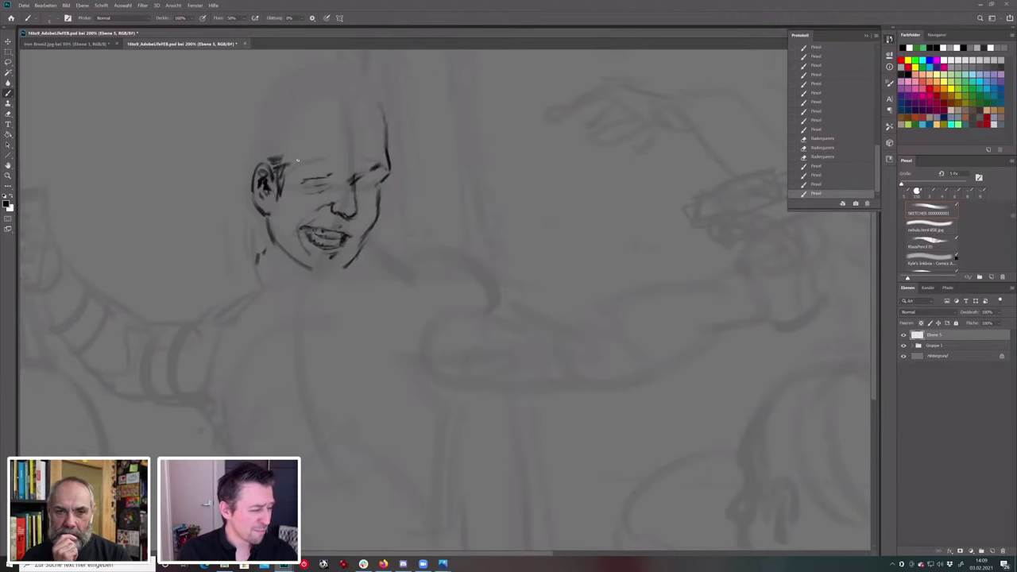
Try an enlarged rough of the gunman's nose, grin and eyes beside the head, and undo the strokes.
key("ctrl+minus")
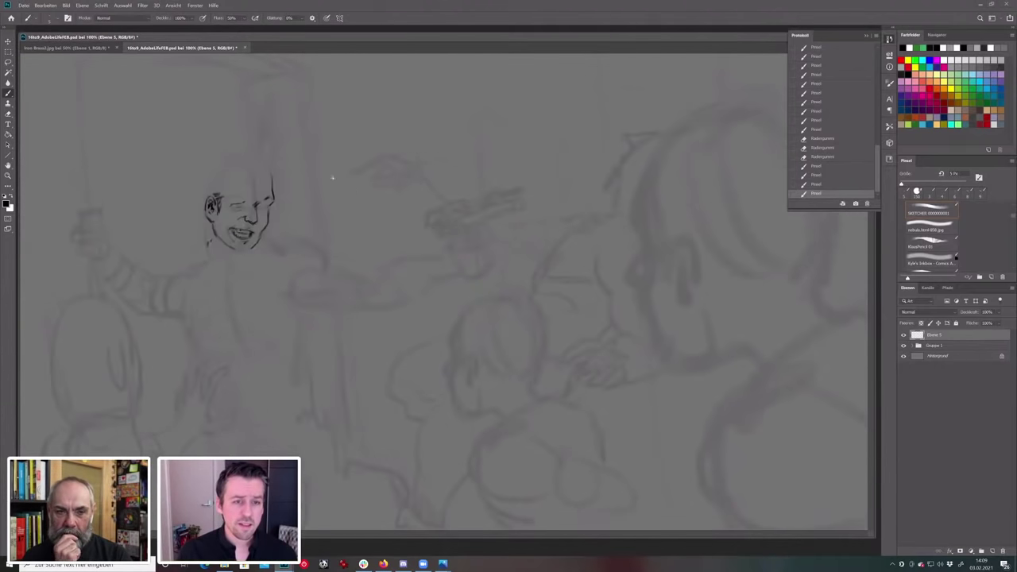
left_click_drag(351, 160, 345, 214)
left_click_drag(314, 180, 346, 212)
mouse_move(309, 151)
left_mouse_down()
mouse_move(334, 170)
mouse_move(381, 160)
left_mouse_up()
left_click_drag(340, 200, 353, 176)
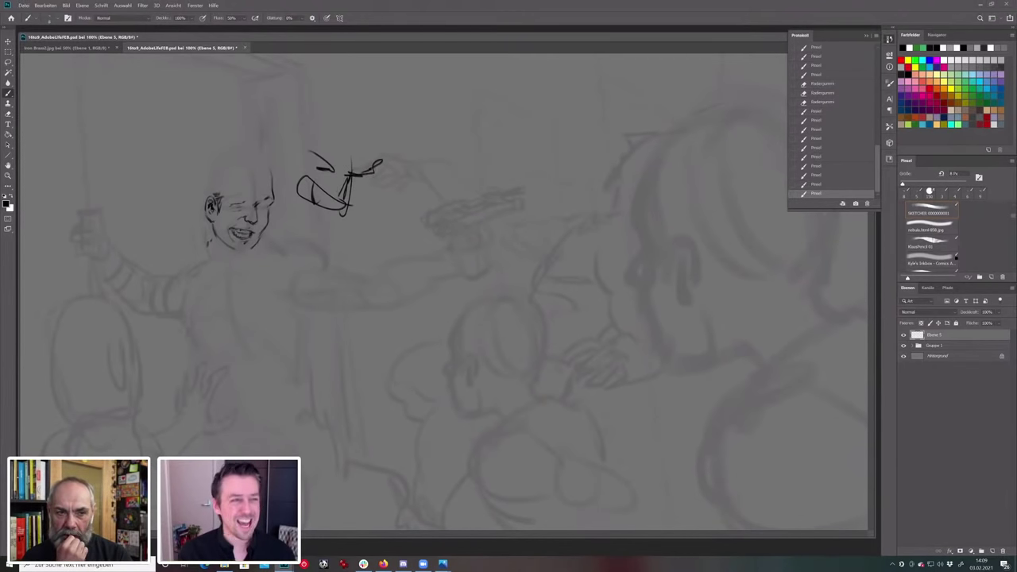
key("ctrl+z")
key("ctrl+z")
key("ctrl+z")
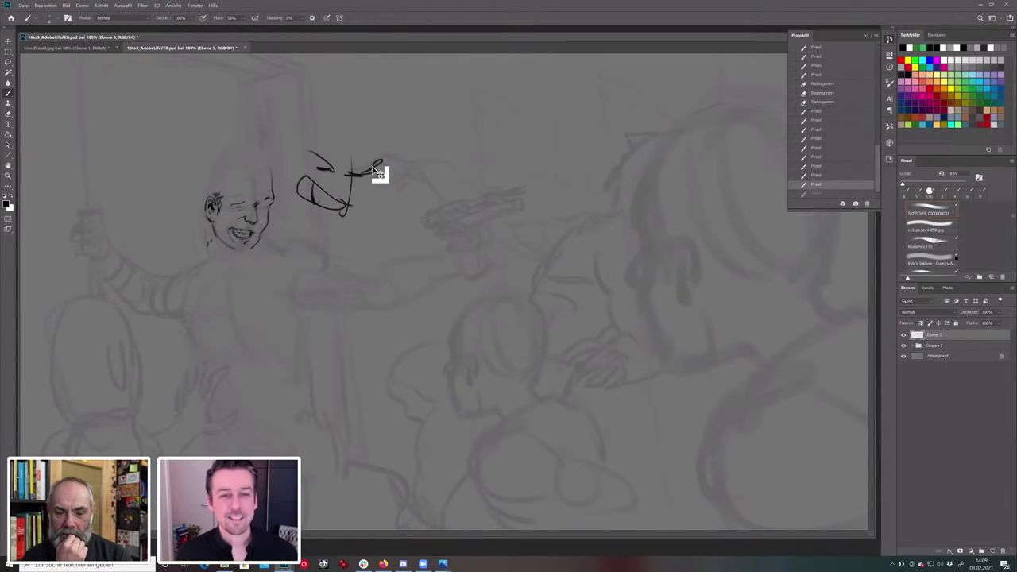
key("ctrl+z")
key("ctrl+z")
key("ctrl+z")
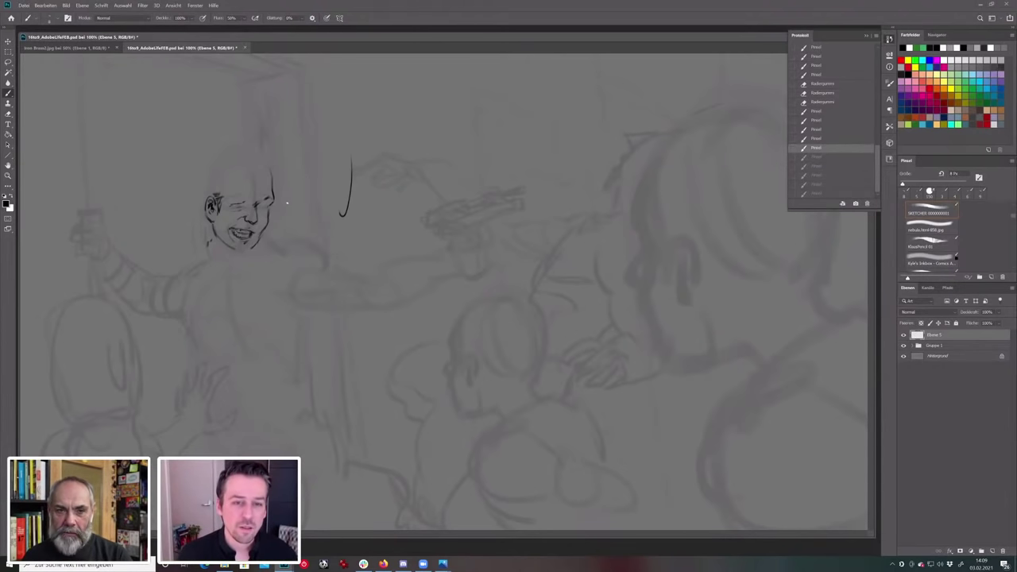
Draw the lids and irises of both of the gunman's eyes in fine strokes.
key("ctrl+plus")
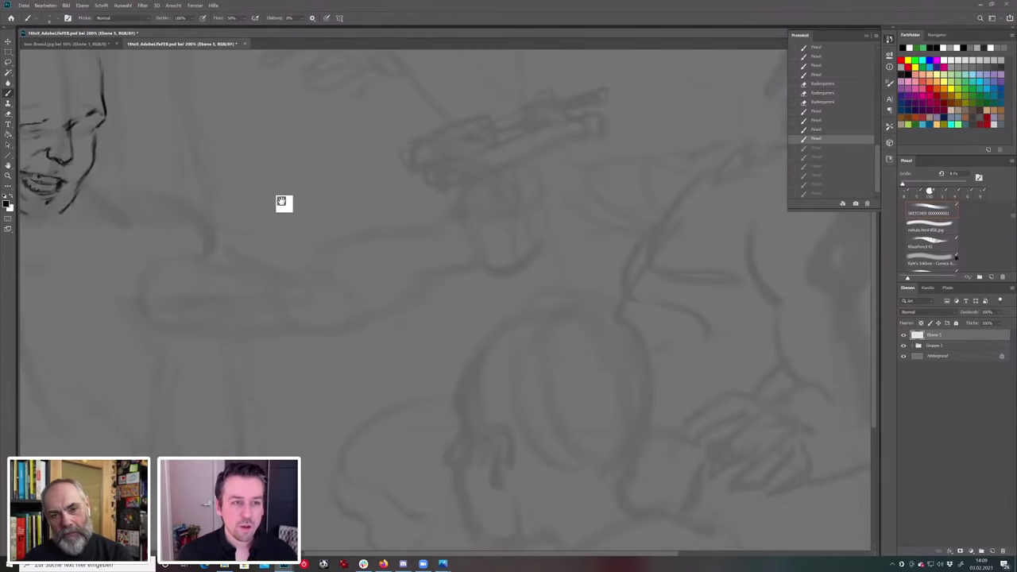
left_click_drag(117, 137, 297, 174)
left_click_drag(290, 178, 254, 167)
left_click_drag(247, 170, 251, 172)
left_click_drag(243, 172, 247, 174)
left_click_drag(240, 172, 254, 175)
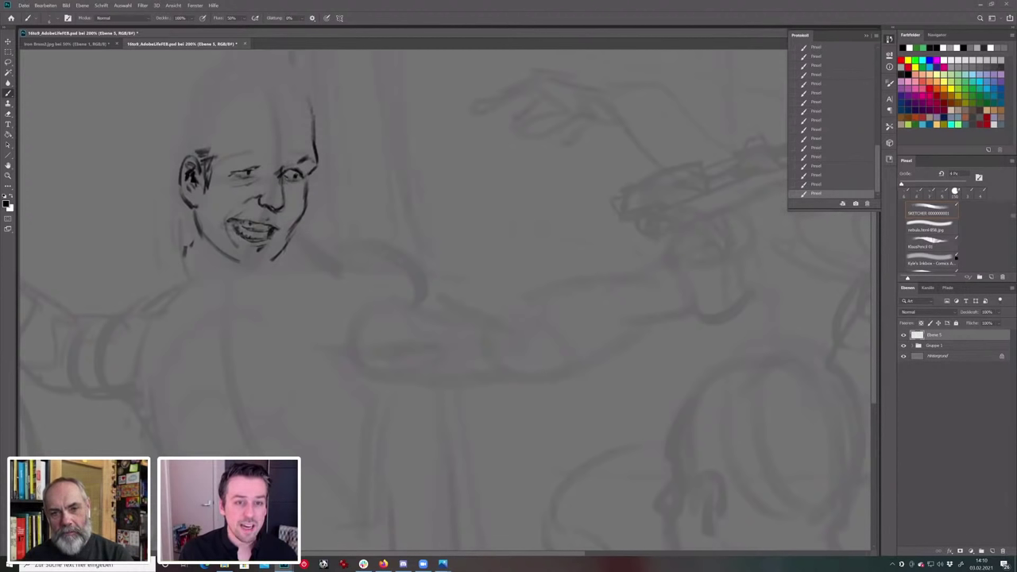
Draw heavier angry eyebrows over both of the gunman's eyes, tapering the far brow into the temple.
key("period")
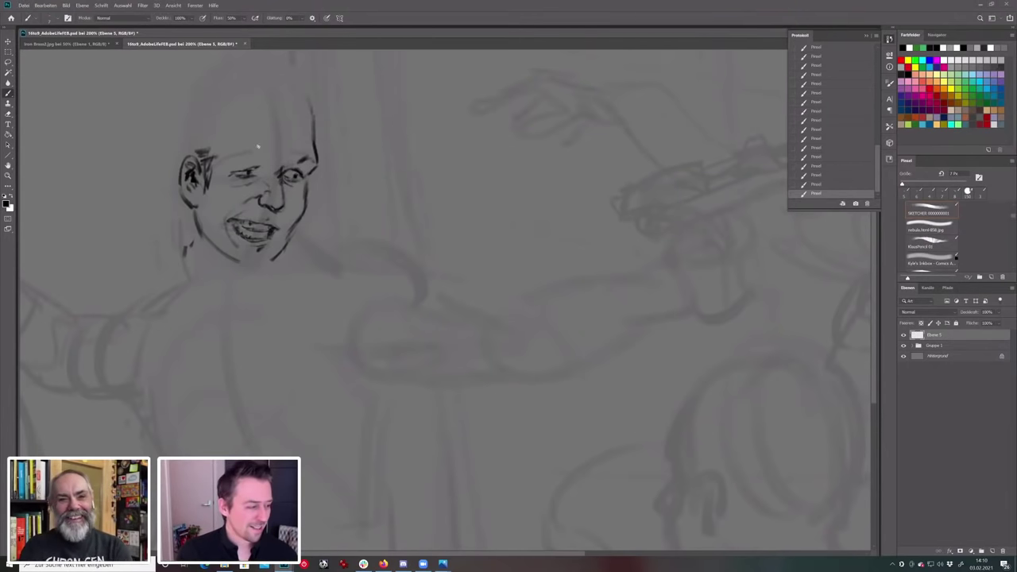
mouse_move(262, 166)
left_mouse_down()
mouse_move(271, 160)
mouse_move(251, 158)
mouse_move(313, 157)
mouse_move(310, 175)
left_mouse_up()
key("e")
key("b")
key("b")
left_click_drag(315, 164, 298, 189)
Clean up the near cheek below the gunman's eye and add a short crease beside the mouth.
left_click(233, 189)
key("e")
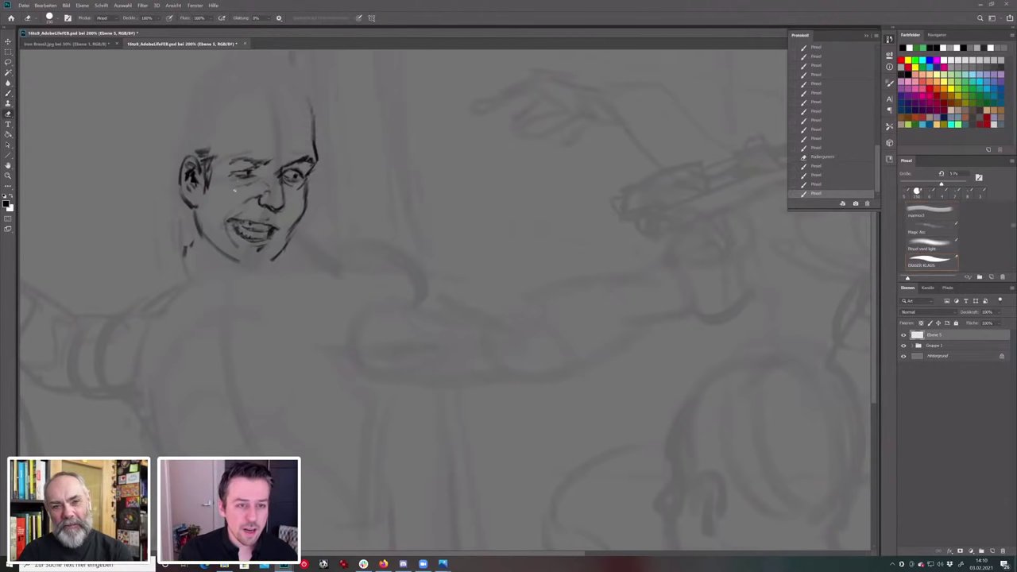
left_click(233, 189)
left_click(232, 189)
key("b")
key("b")
left_click_drag(229, 217, 222, 221)
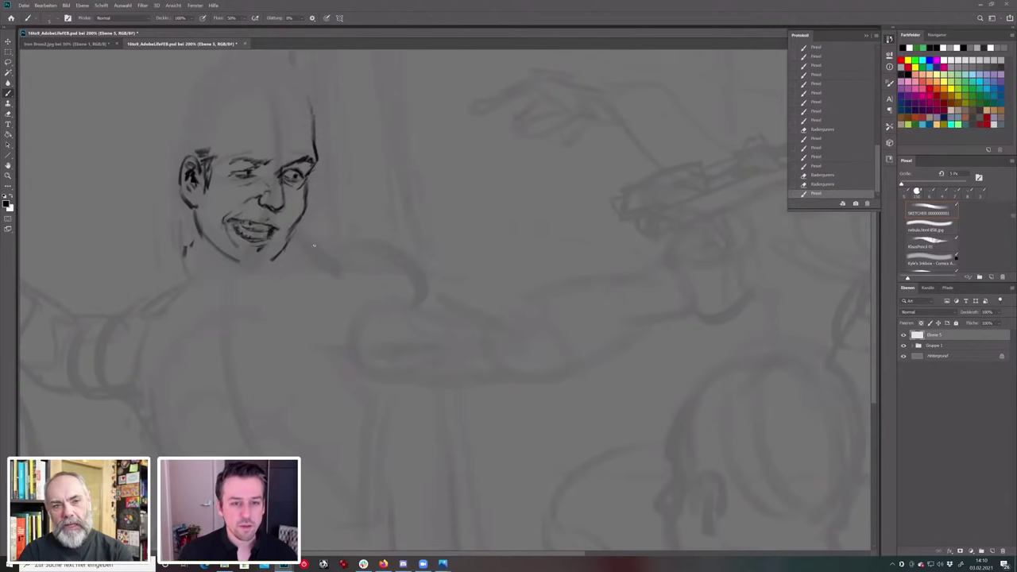
Erase part of the gunman's far jaw contour beside the mouth to refine its shape.
key("e")
left_click_drag(300, 239, 296, 243)
left_click_drag(299, 238, 293, 245)
left_click_drag(297, 237, 288, 241)
key("b")
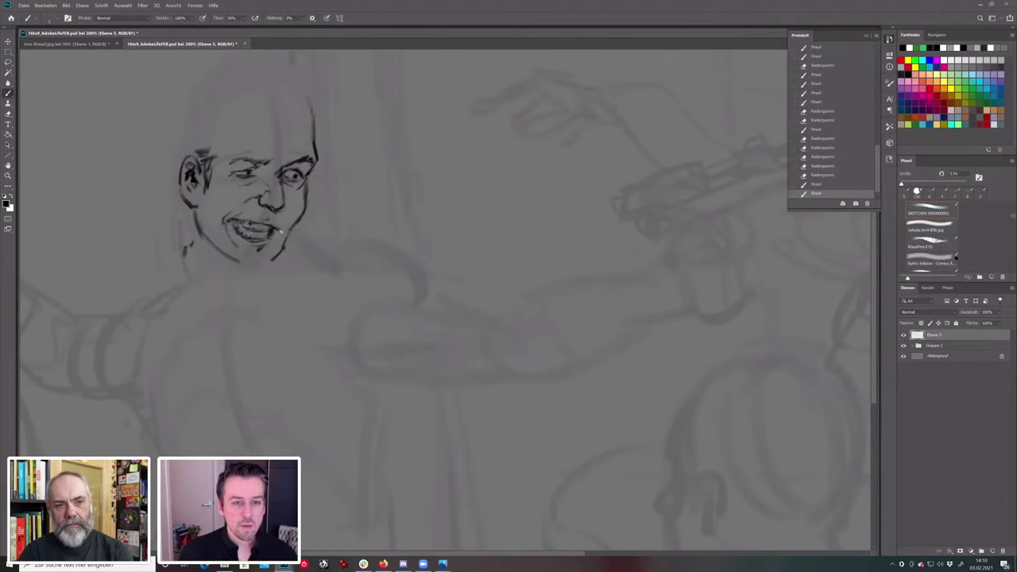
Rework the gunman's grin by erasing inside the mouth and redrawing the upper lip, teeth and far corner.
left_click_drag(279, 230, 274, 236)
key("e")
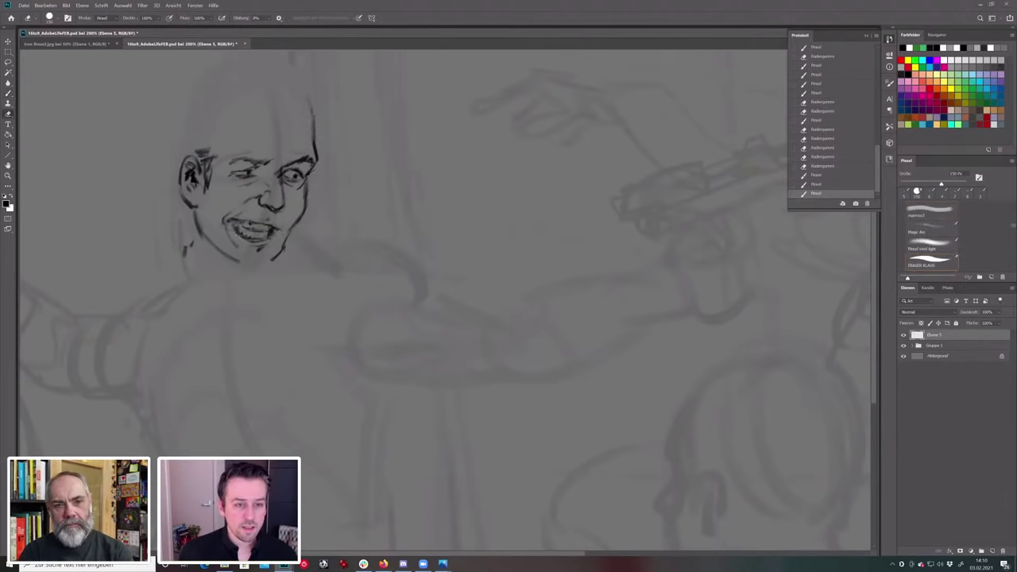
key("b")
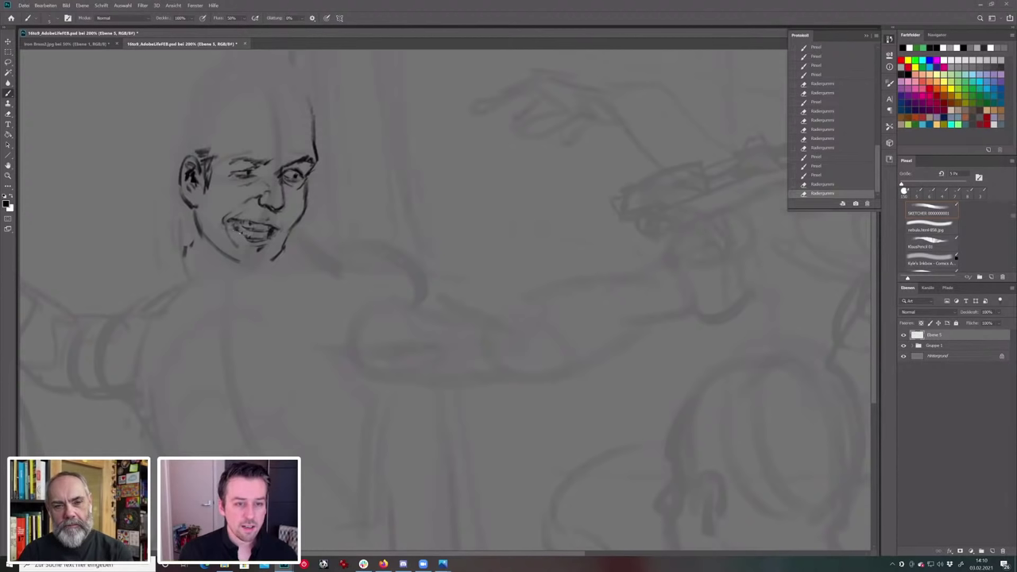
key("b")
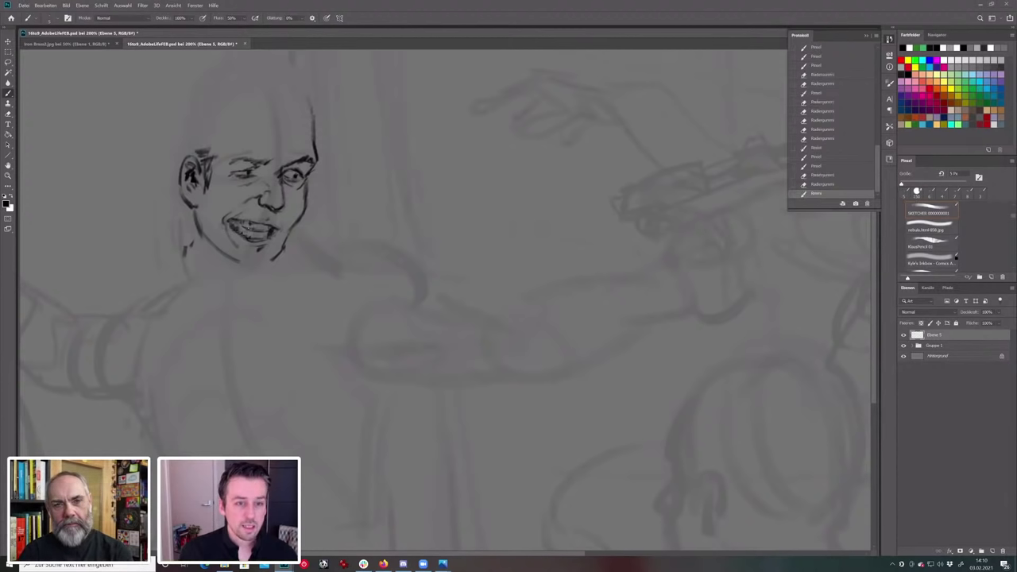
left_click_drag(247, 226, 252, 228)
left_click_drag(249, 227, 255, 229)
left_click_drag(251, 228, 264, 232)
left_click_drag(260, 232, 267, 230)
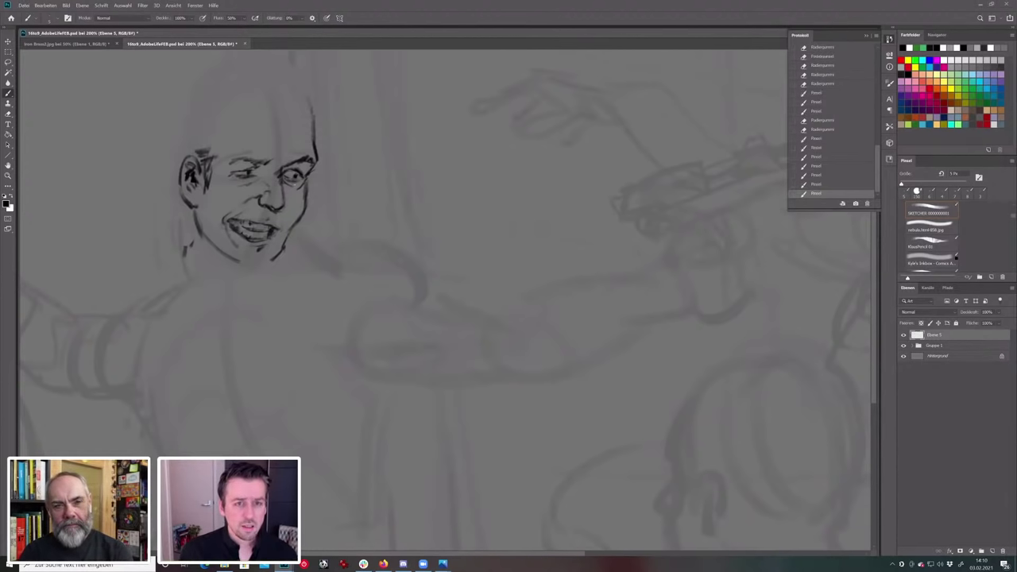
Darken the pupil of the gunman's far eye with small repeated strokes.
left_click_drag(291, 174, 295, 176)
key("e")
key("b")
left_click_drag(291, 173, 295, 175)
left_click_drag(292, 175, 295, 175)
left_click_drag(292, 173, 296, 176)
Add fine wrinkle lines on the forehead above the brows and close the contour under the gunman's chin.
key("bracketright")
key("bracketright")
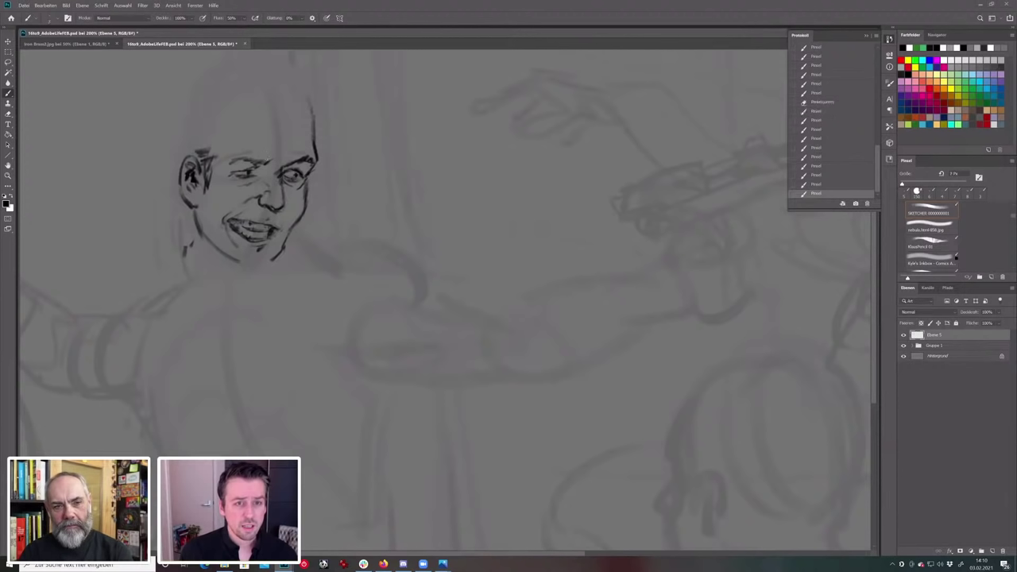
left_click(274, 147)
key("bracketleft")
left_click(280, 100)
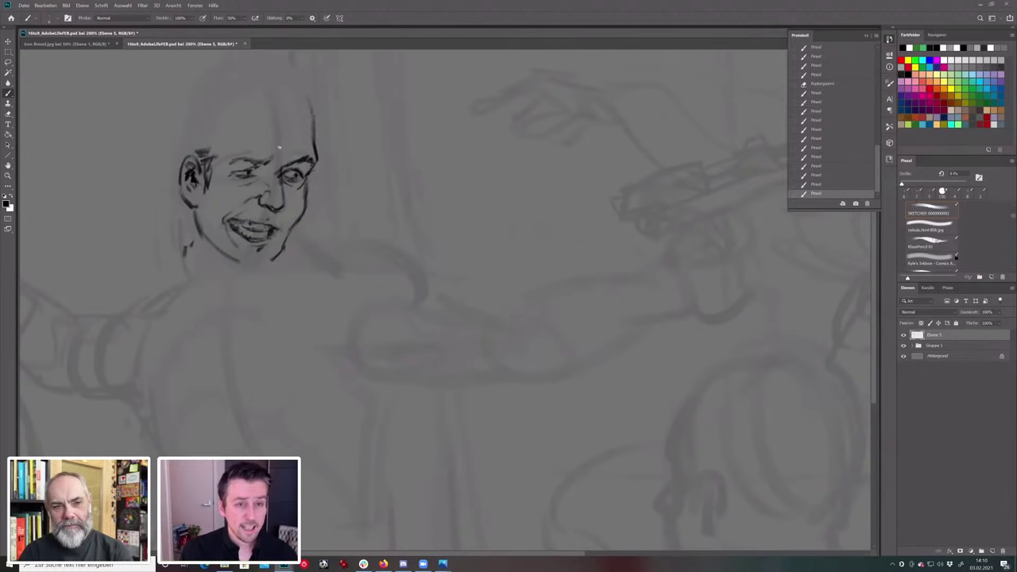
left_click_drag(273, 146, 293, 144)
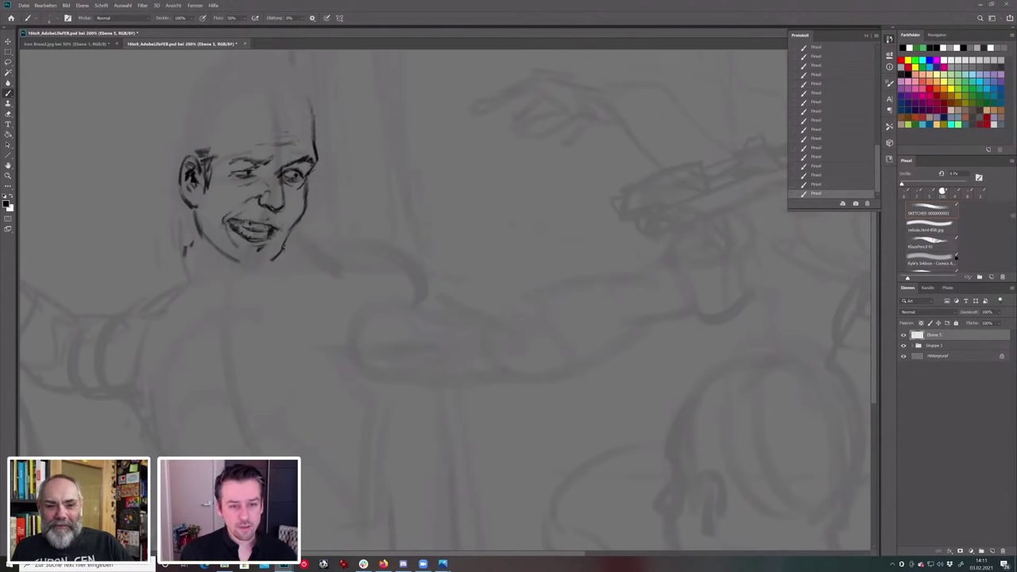
left_click_drag(280, 256, 238, 262)
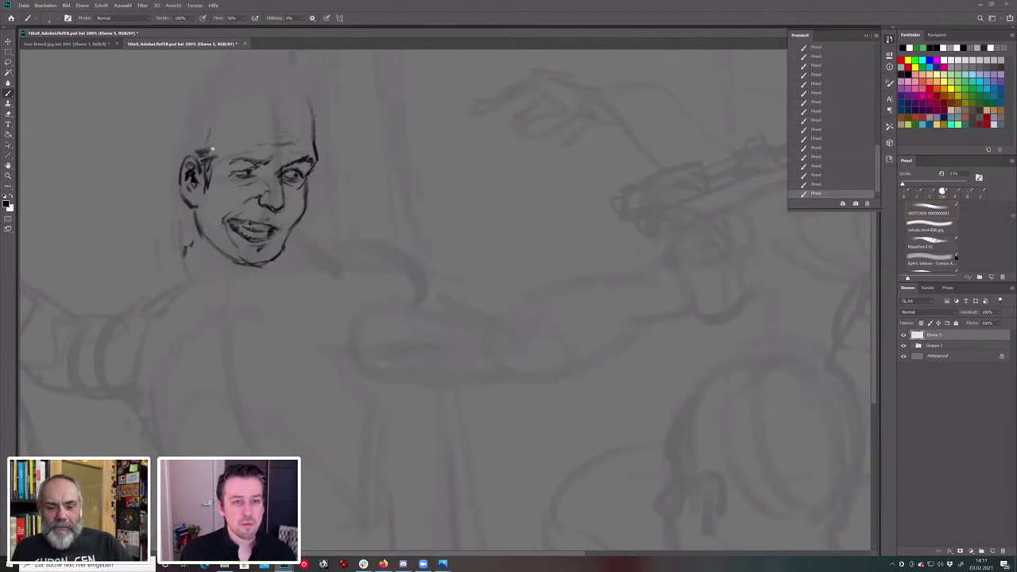
Sketch the hairline at the gunman's temple above the near ear and erase the upper part of the far forehead contour.
left_click_drag(212, 149, 227, 124)
key("ctrl+minus")
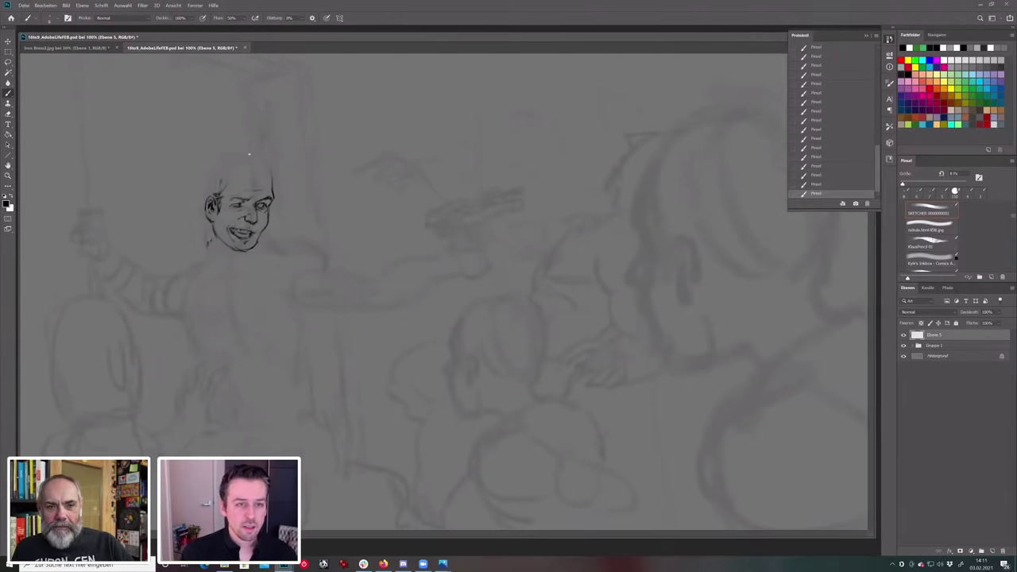
key("ctrl+plus")
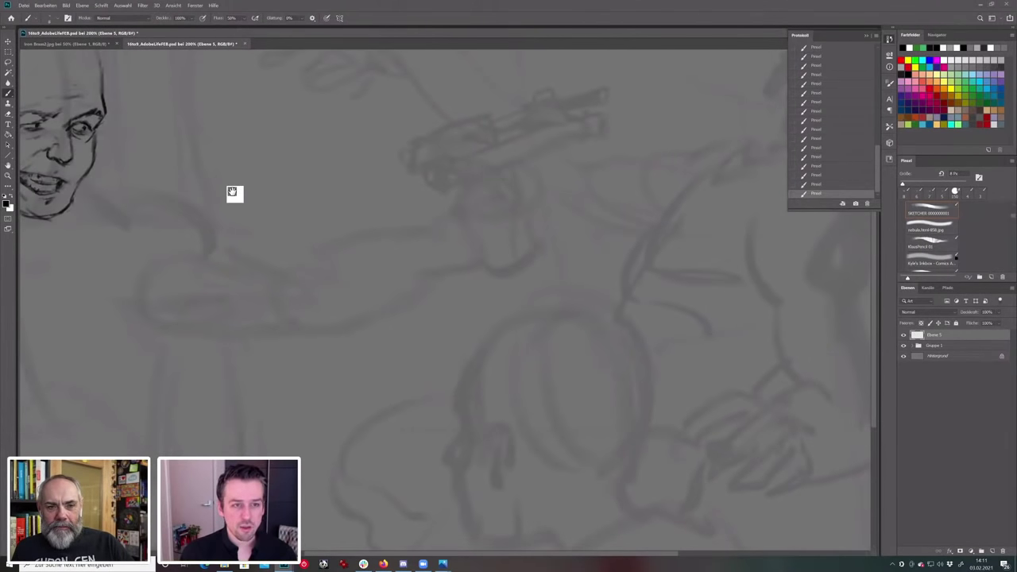
left_click_drag(232, 191, 486, 295)
left_click_drag(380, 170, 379, 155)
key("b")
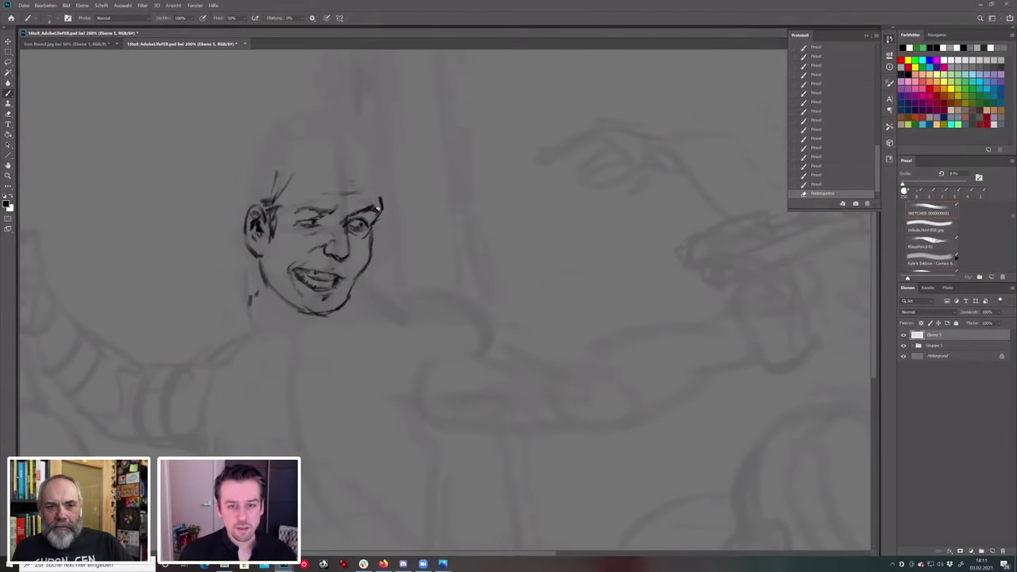
Trim the contour beside the gunman's far brow and redraw the far forehead edge curving inward up to the skull.
key("e")
left_click_drag(380, 192, 380, 201)
left_click_drag(381, 199, 379, 208)
left_click_drag(380, 205, 373, 181)
key("b")
left_click_drag(373, 192, 371, 175)
left_click_drag(371, 185, 359, 140)
left_click_drag(364, 153, 353, 133)
Mirror the canvas horizontally to check the gunman's head, and mirror it back.
key("ctrl+minus")
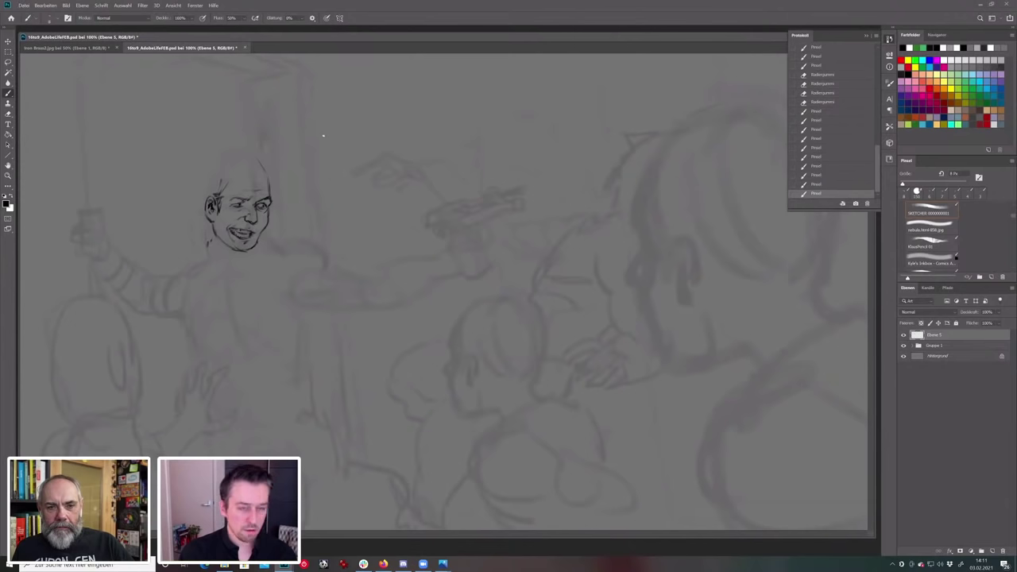
key("ctrl+shift+h")
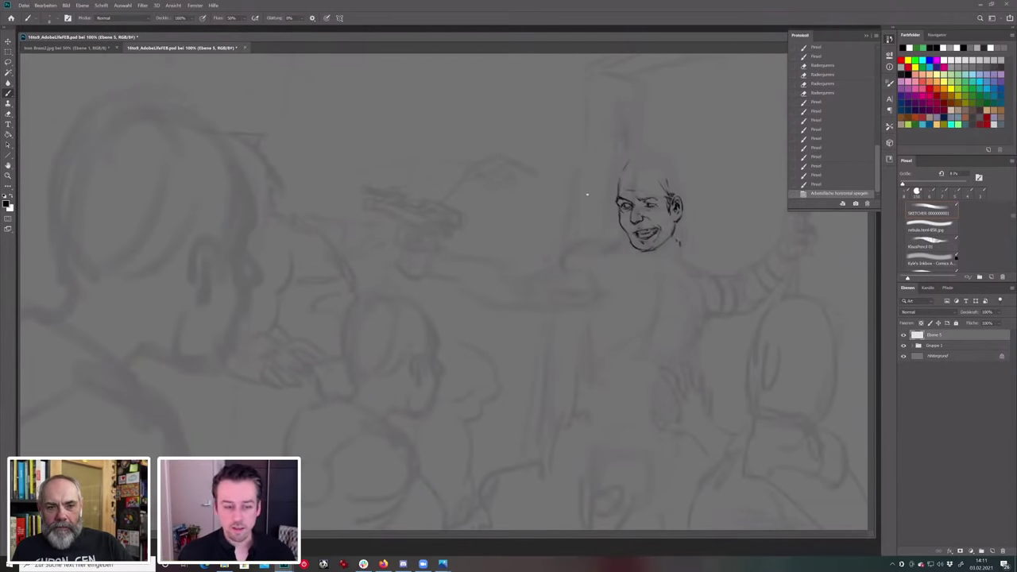
key("ctrl+shift+h")
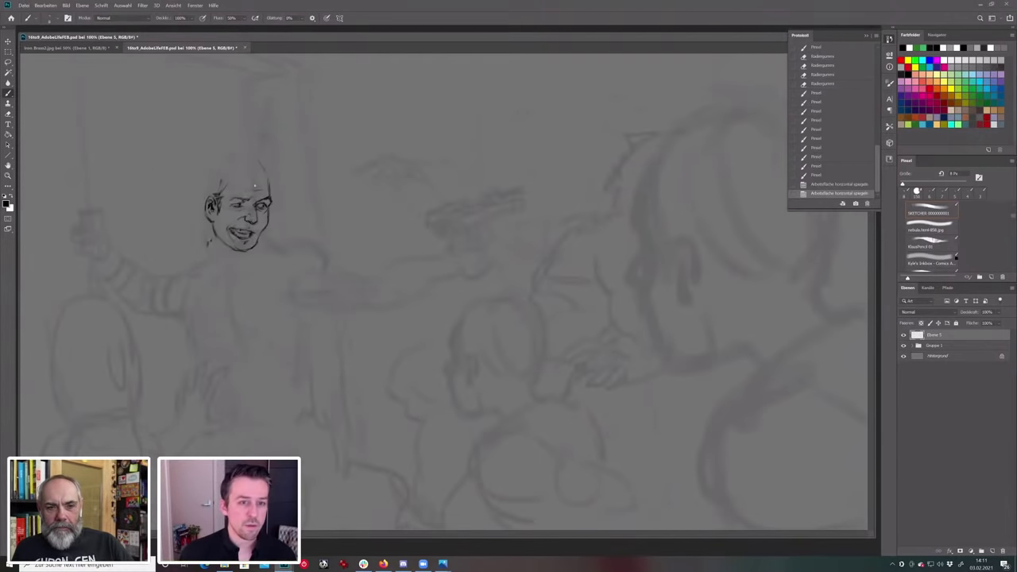
key("ctrl+plus")
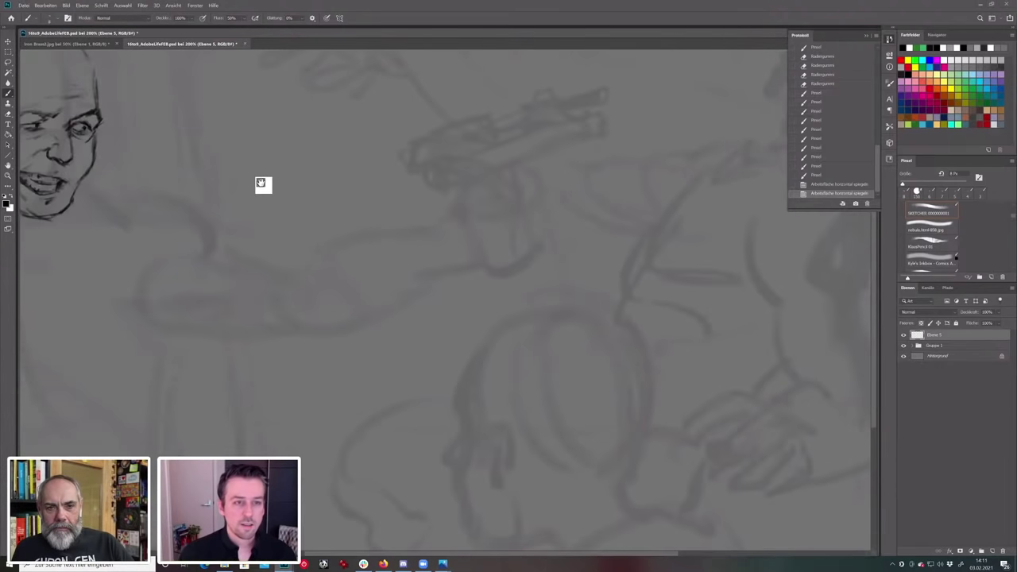
left_click_drag(443, 275, 617, 354)
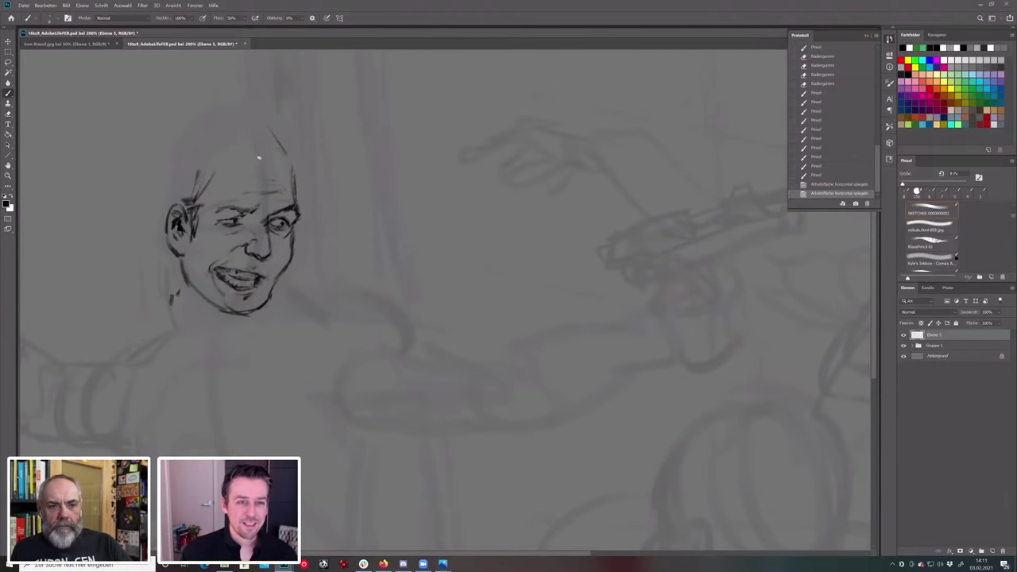
Draw the gunman's swept-back hair with a skull outline, a hairline, strands above the far forehead and strokes over the ear.
left_click_drag(201, 144, 255, 154)
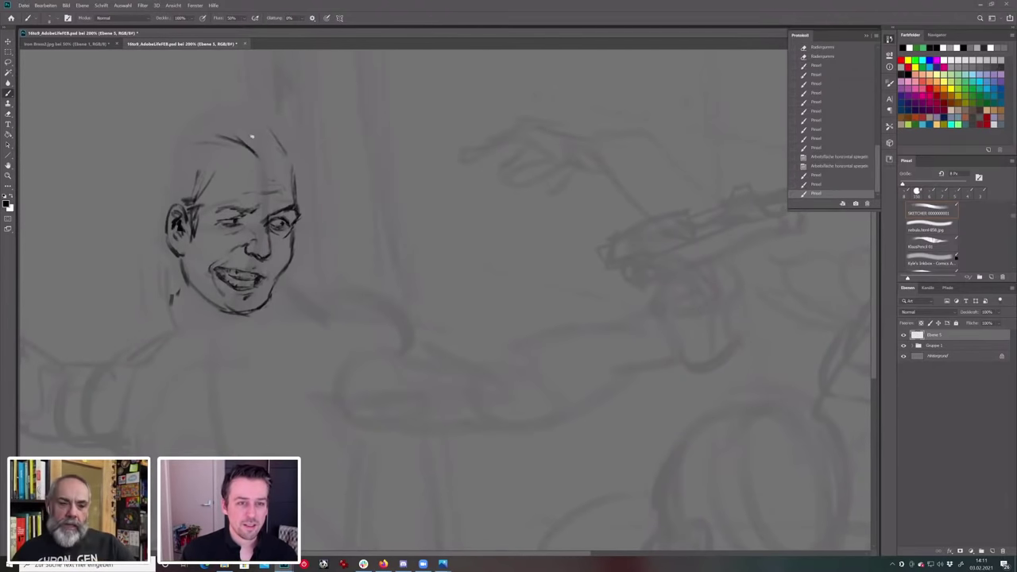
left_click_drag(178, 157, 281, 159)
left_click_drag(272, 132, 286, 154)
left_click_drag(278, 141, 288, 155)
left_click_drag(279, 142, 289, 155)
left_click_drag(281, 143, 297, 167)
left_click_drag(264, 125, 288, 145)
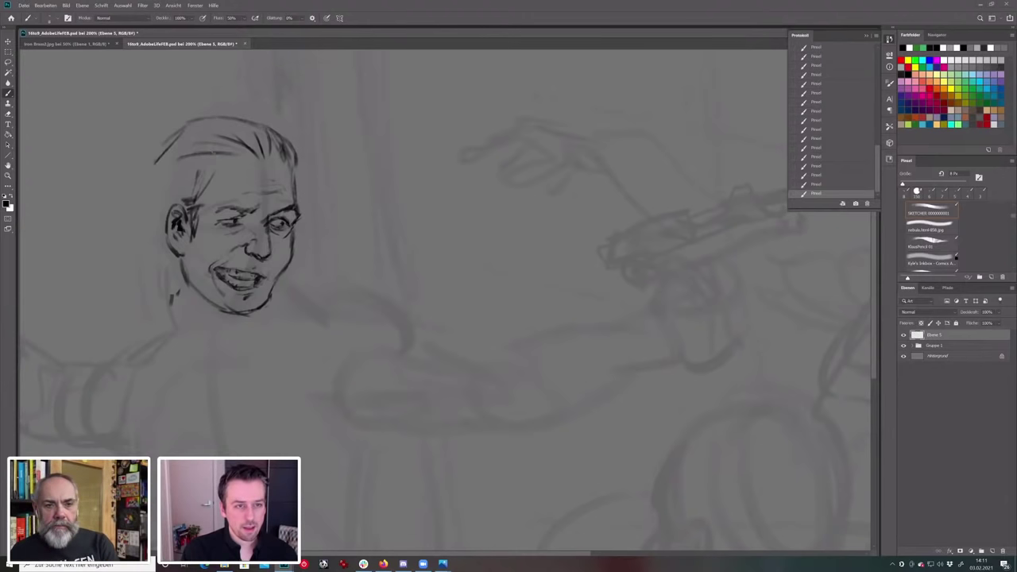
mouse_move(202, 156)
left_mouse_down()
mouse_move(147, 186)
mouse_move(163, 216)
left_mouse_up()
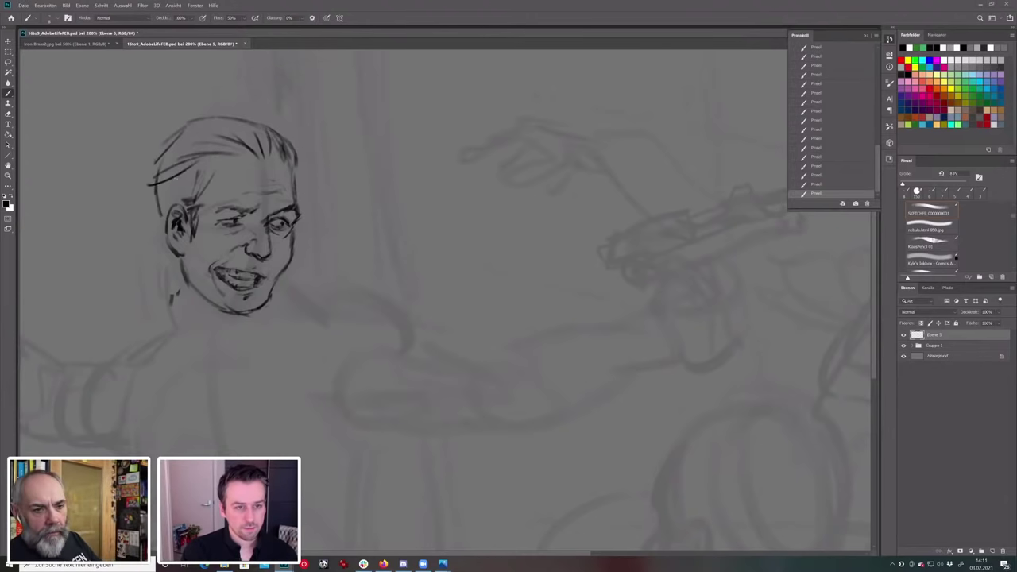
mouse_move(159, 177)
left_mouse_down()
mouse_move(168, 229)
mouse_move(196, 176)
left_mouse_up()
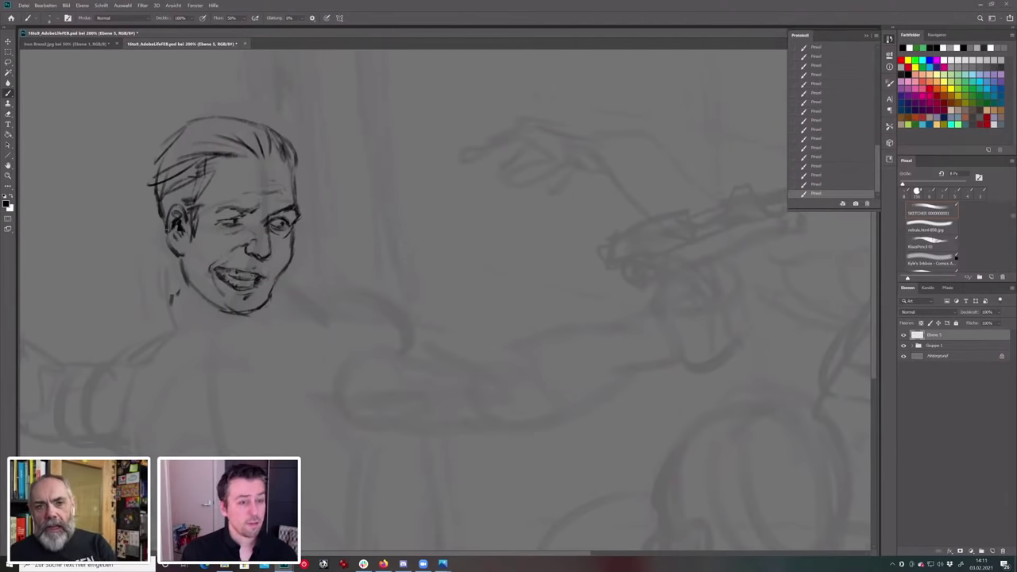
Erase the stray marks behind the gunman's jaw and redraw the short contour just below the ear.
key("e")
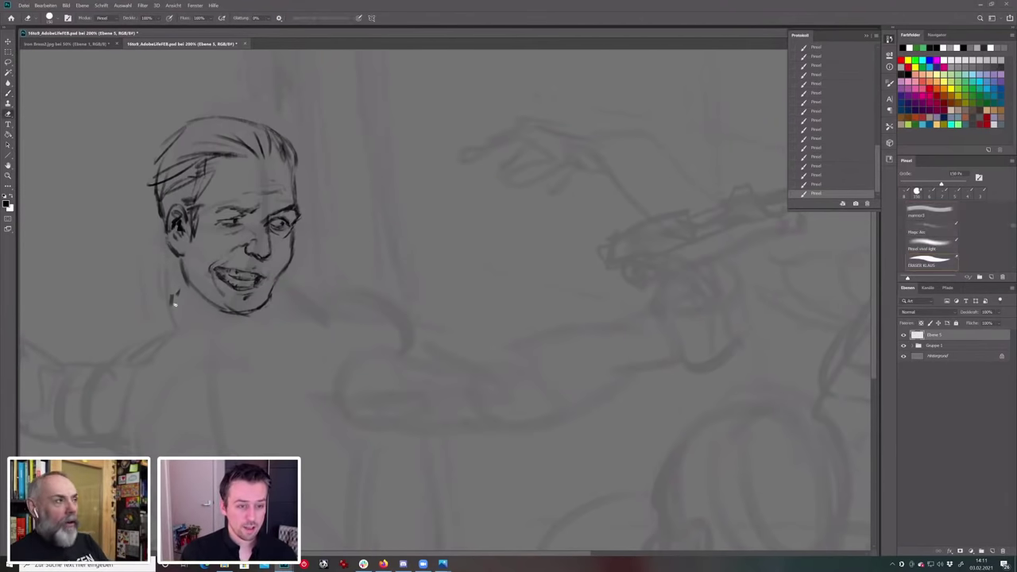
mouse_move(171, 261)
left_mouse_down()
mouse_move(174, 247)
mouse_move(172, 281)
mouse_move(173, 261)
mouse_move(169, 268)
left_mouse_up()
key("b")
key("e")
key("b")
key("e")
key("b")
key("b")
left_click_drag(169, 256, 171, 270)
Sketch short neck strokes below the gunman's chin and jaw, undoing the last unwanted stroke.
key("ctrl+minus")
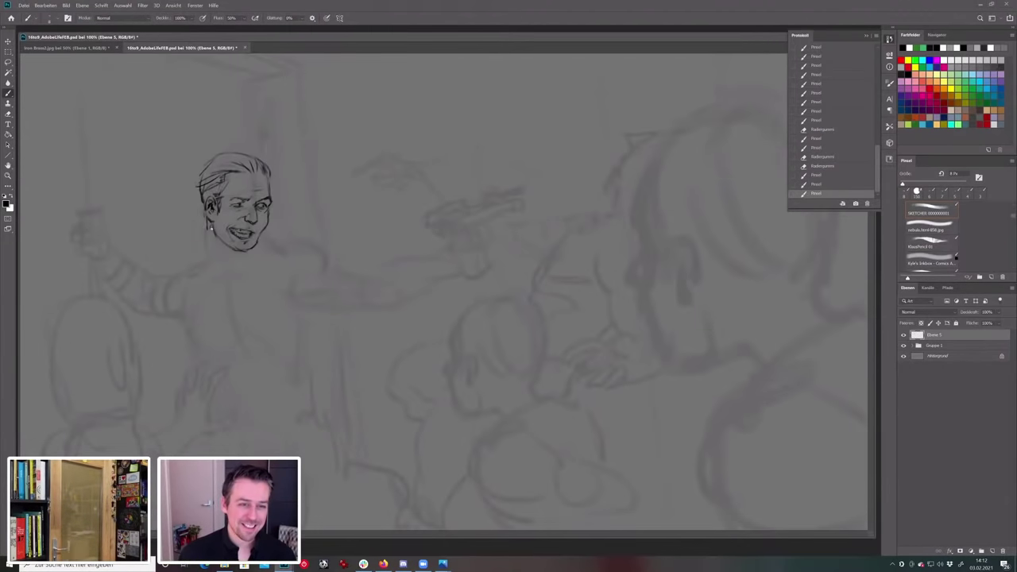
left_click_drag(265, 234, 237, 261)
key("ctrl+z")
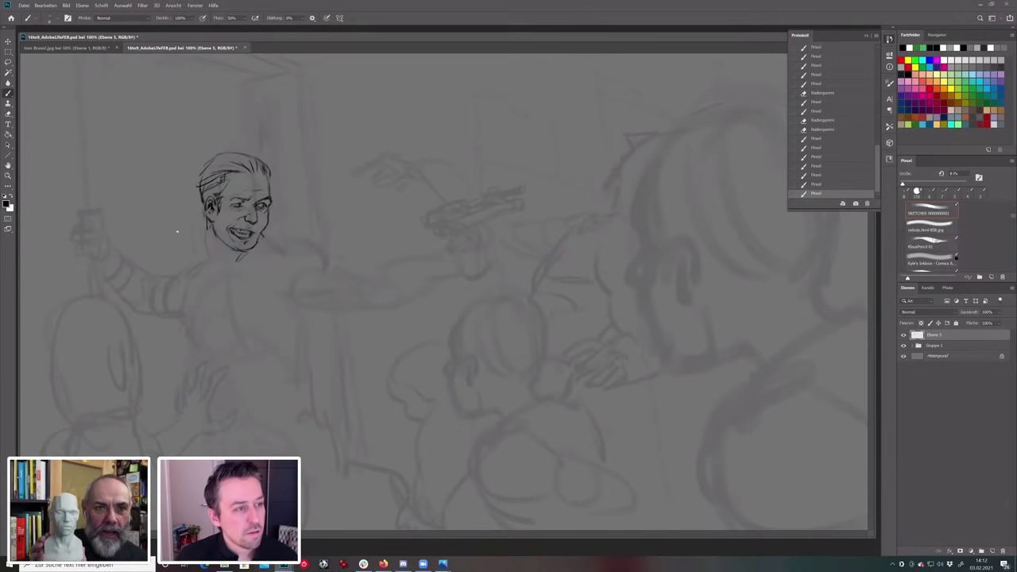